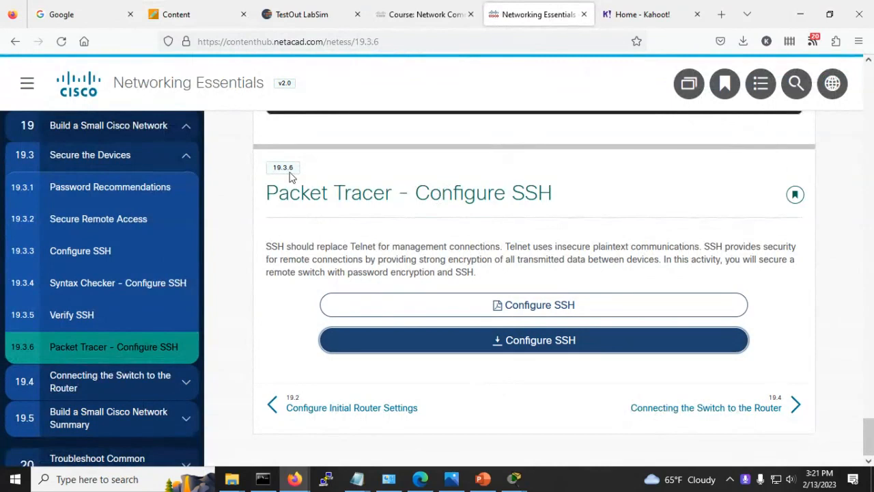
# Step: Download the 19.3.6 Configure SSH .pka activity and open it in Packet Tracer, showing PC1 linked to S1
pyautogui.click(502, 345)
pyautogui.click(742, 43)
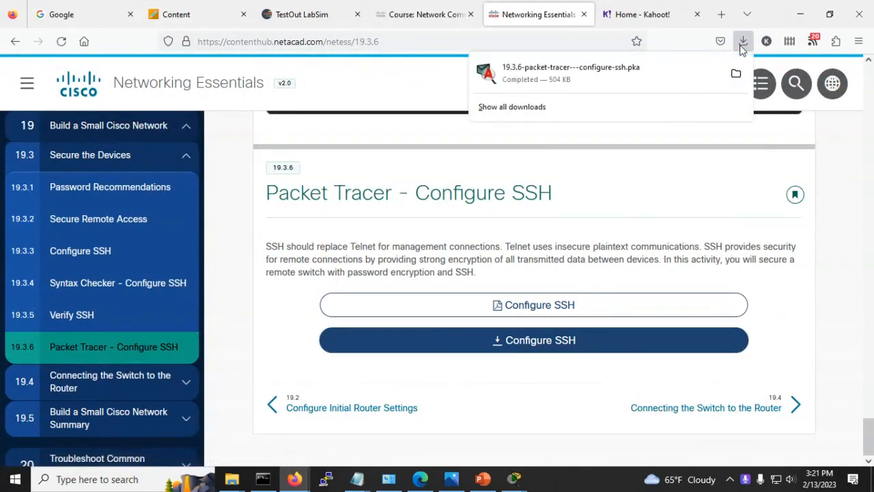
pyautogui.click(515, 480)
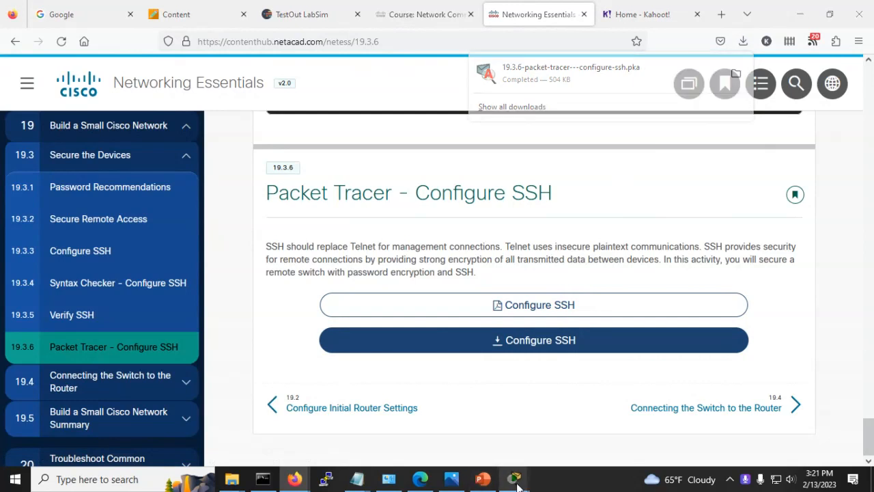
pyautogui.click(450, 451)
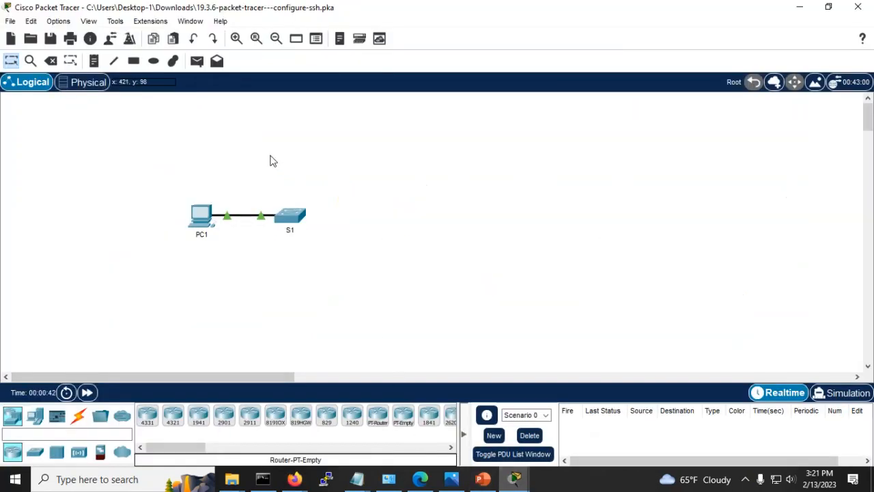
pyautogui.click(516, 480)
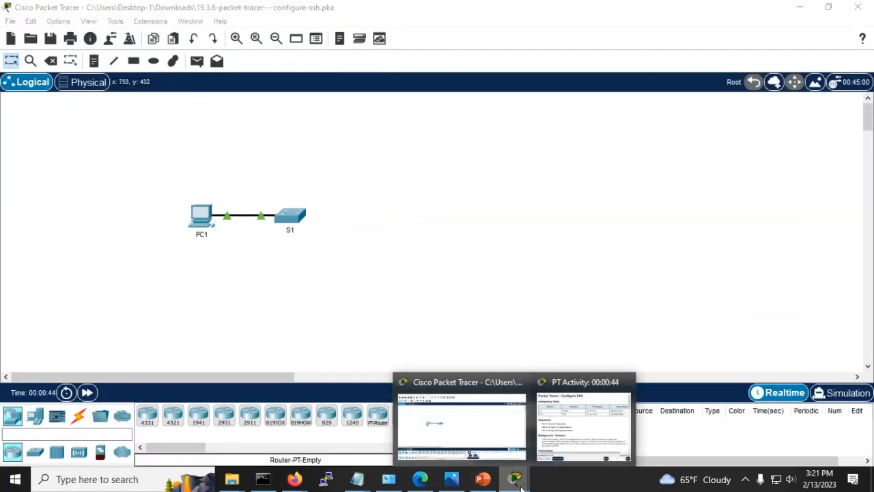
pyautogui.click(548, 452)
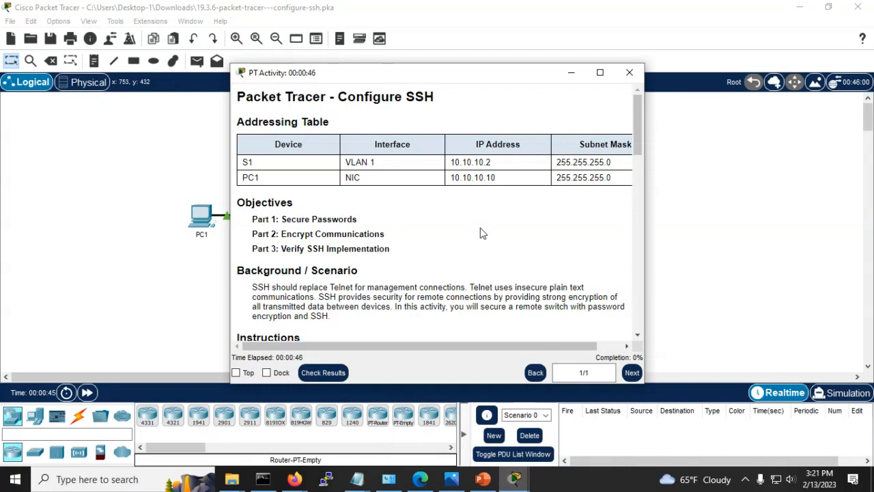
pyautogui.click(598, 72)
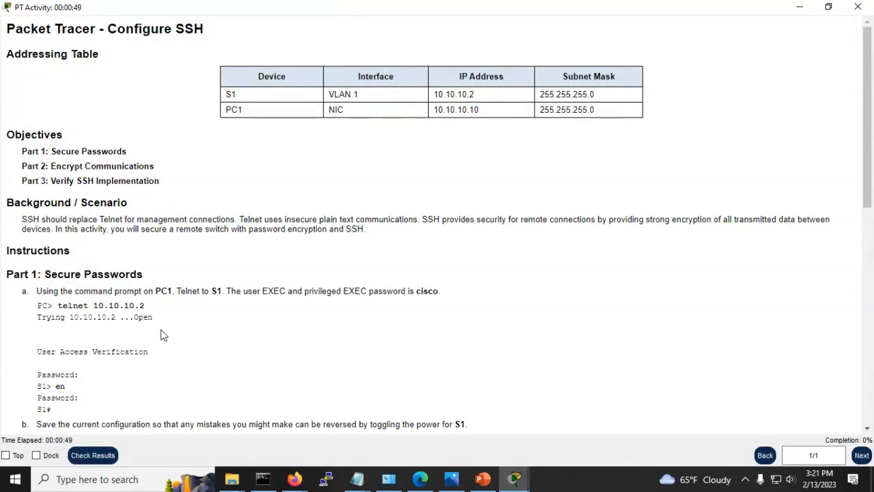
pyautogui.scroll(-1, 164, 328)
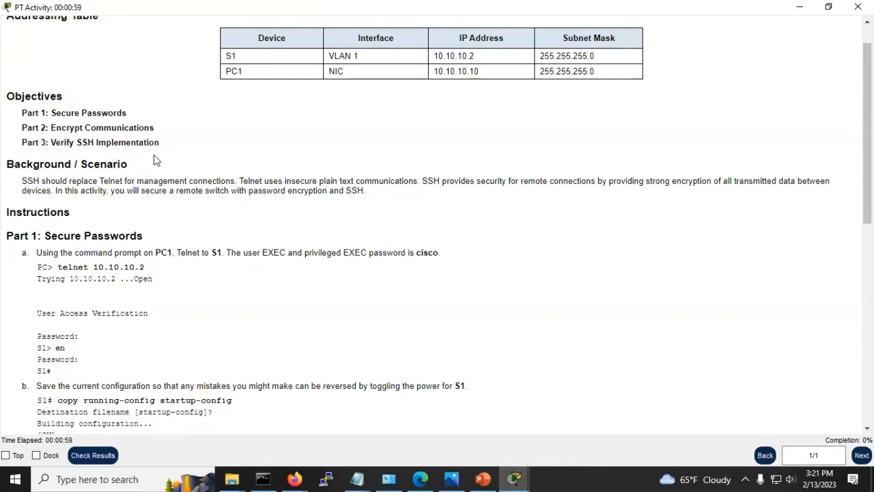
pyautogui.scroll(1, 157, 161)
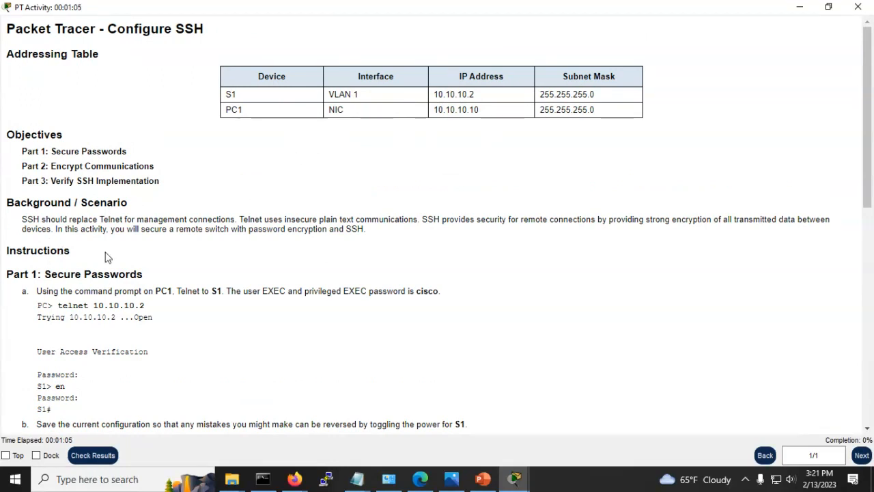
pyautogui.scroll(-1, 152, 251)
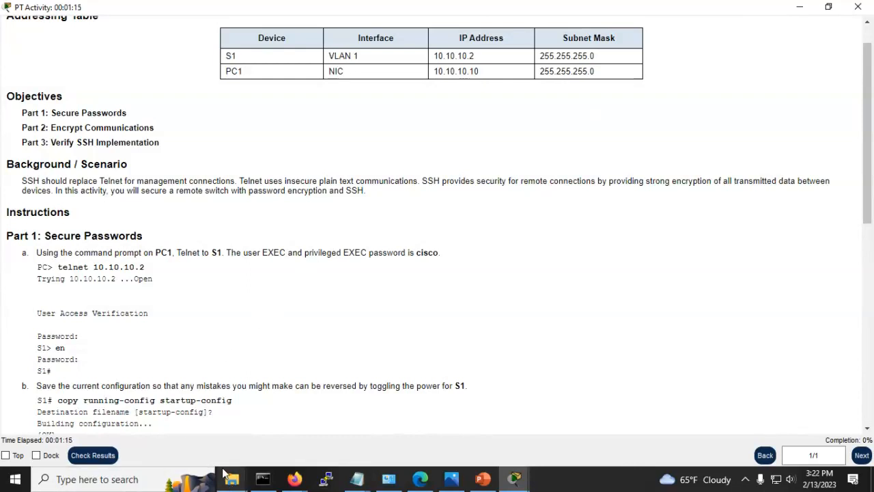
pyautogui.click(516, 472)
# Step: From PC1's Command Prompt, run telnet 10.10.10.2 to reach S1's password prompt
pyautogui.click(444, 425)
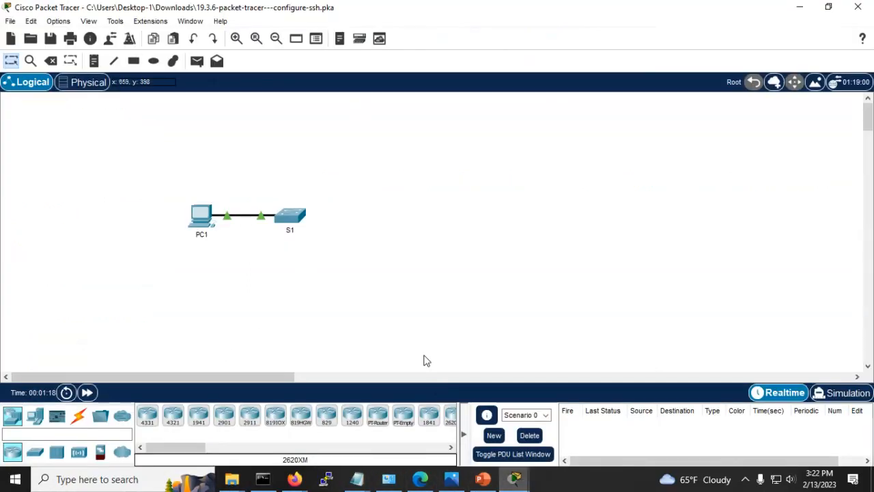
pyautogui.click(198, 217)
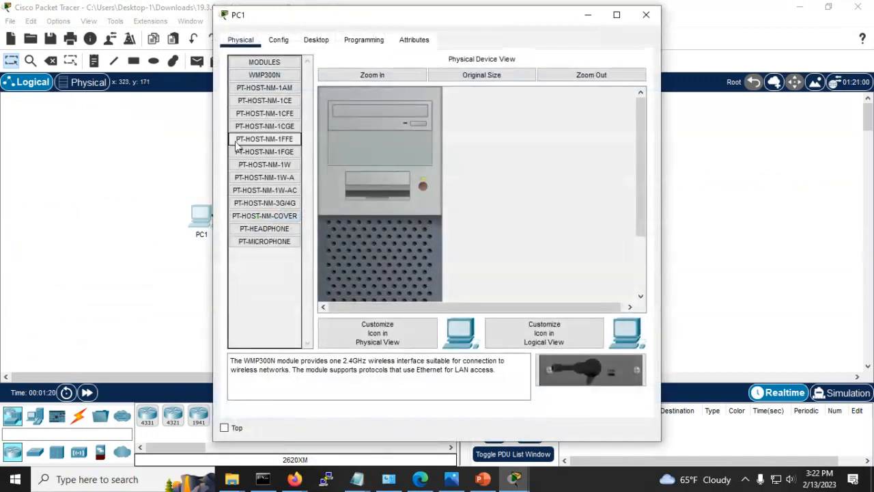
pyautogui.click(320, 43)
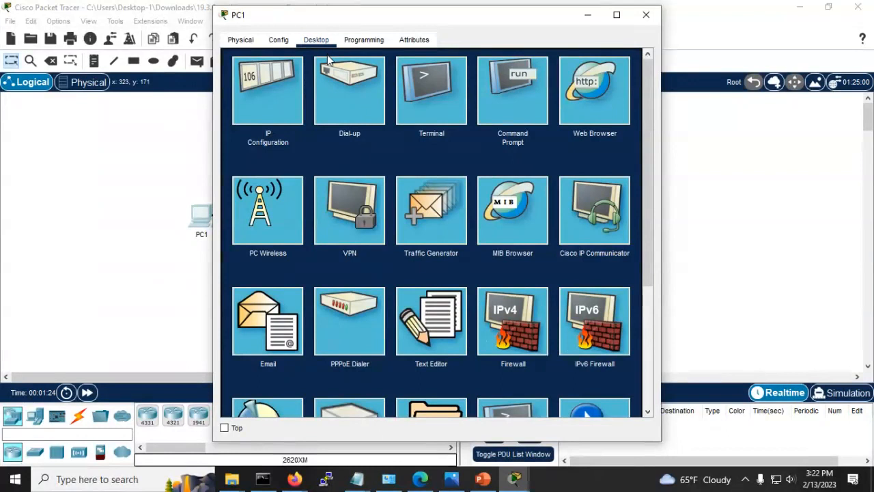
pyautogui.click(516, 109)
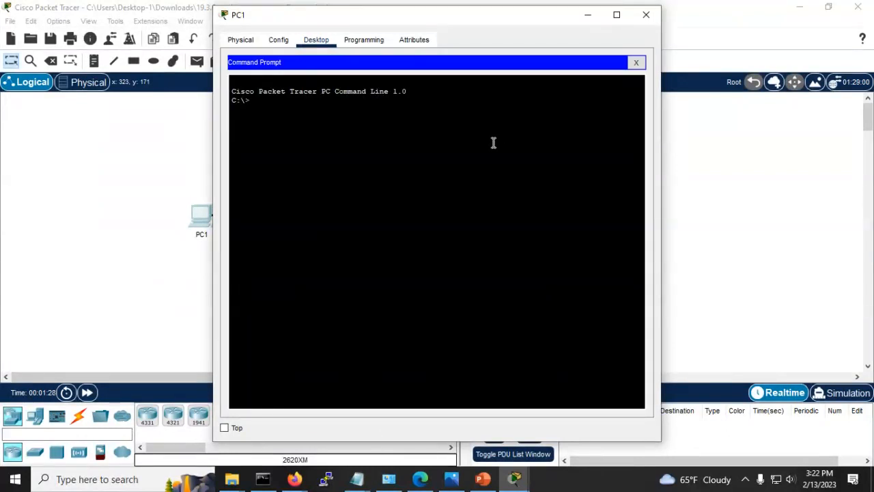
pyautogui.write('telnet')
pyautogui.hotkey('alt', 'Tab')
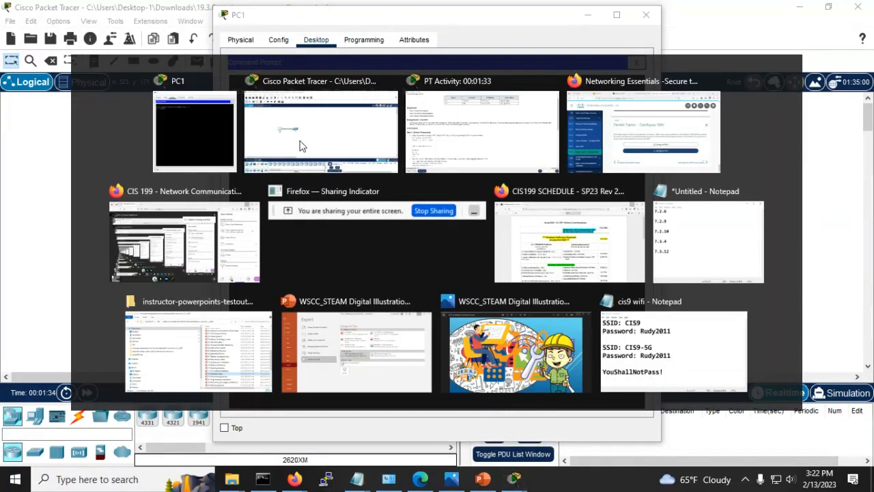
pyautogui.hotkey('alt', 'Tab')
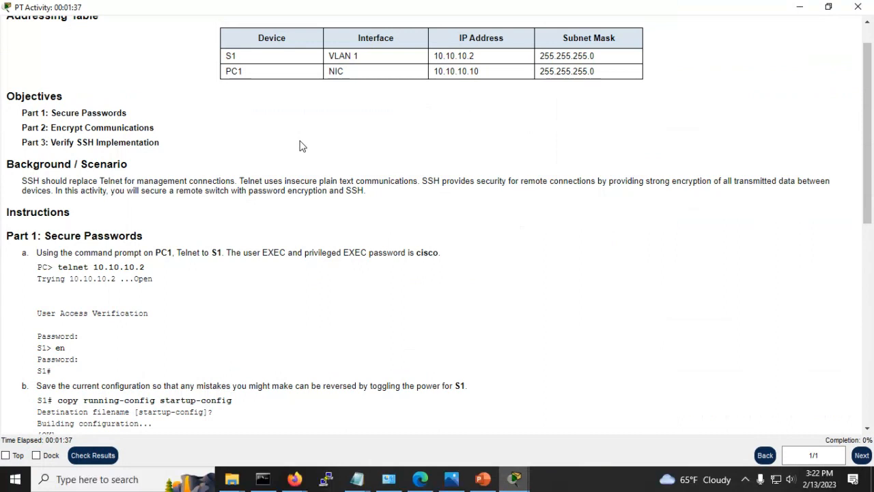
pyautogui.hotkey('alt', 'Tab')
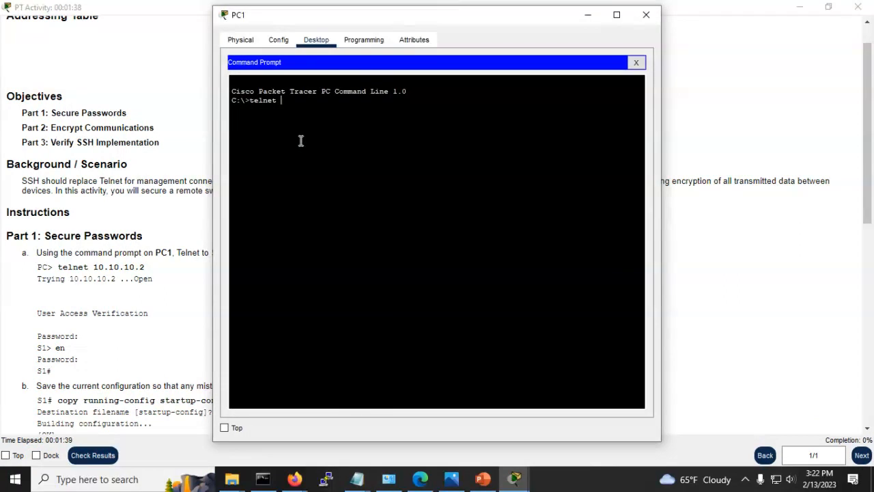
pyautogui.write('10.10.10.2')
pyautogui.press('Return')
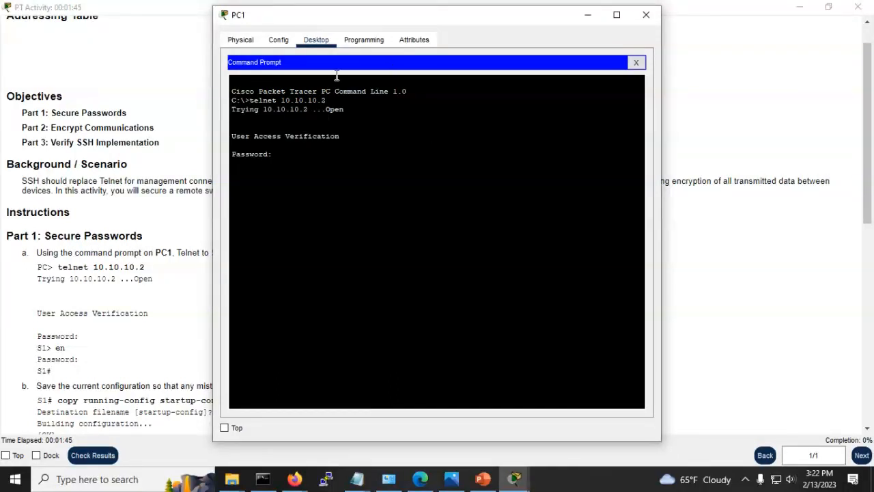
# Step: Read the addressing table and Part 1: Secure Passwords in the activity instructions
pyautogui.hotkey('alt', 'Tab')
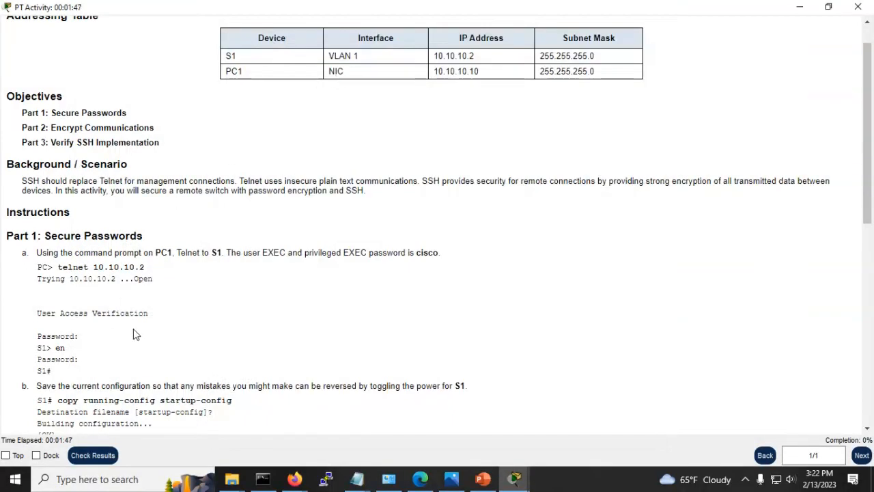
pyautogui.scroll(-1, 112, 305)
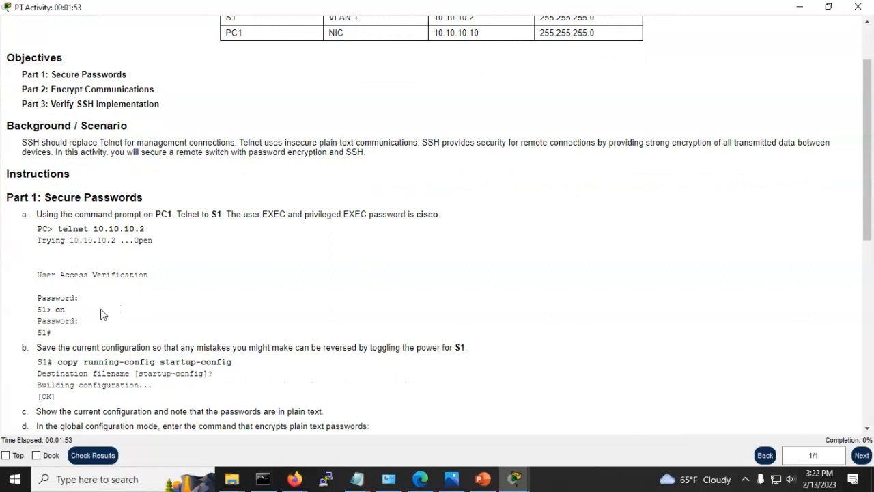
pyautogui.hotkey('alt', 'Tab')
pyautogui.press('Return')
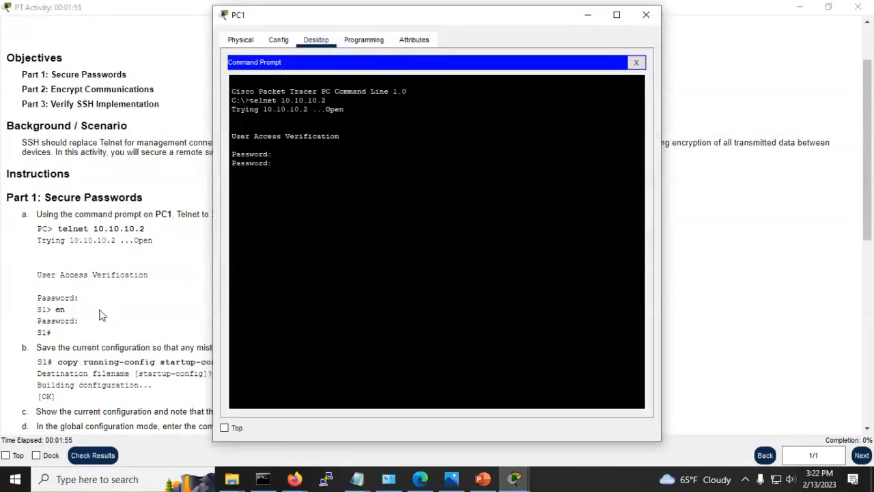
pyautogui.hotkey('alt', 'Tab')
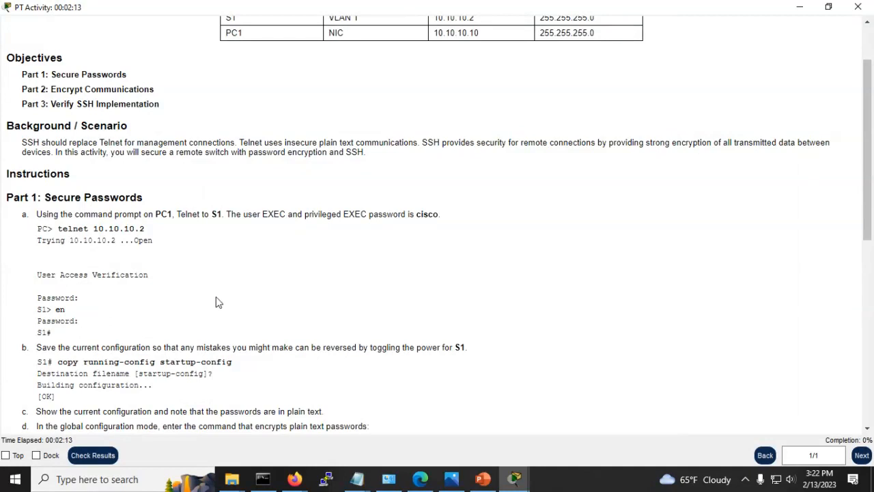
pyautogui.scroll(2, 216, 302)
pyautogui.scroll(-2, 216, 302)
pyautogui.scroll(-3, 216, 302)
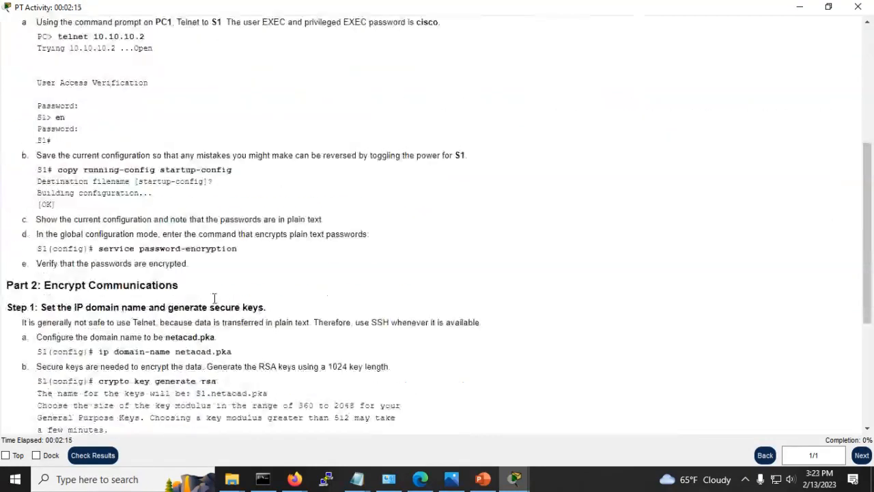
pyautogui.scroll(-1, 229, 303)
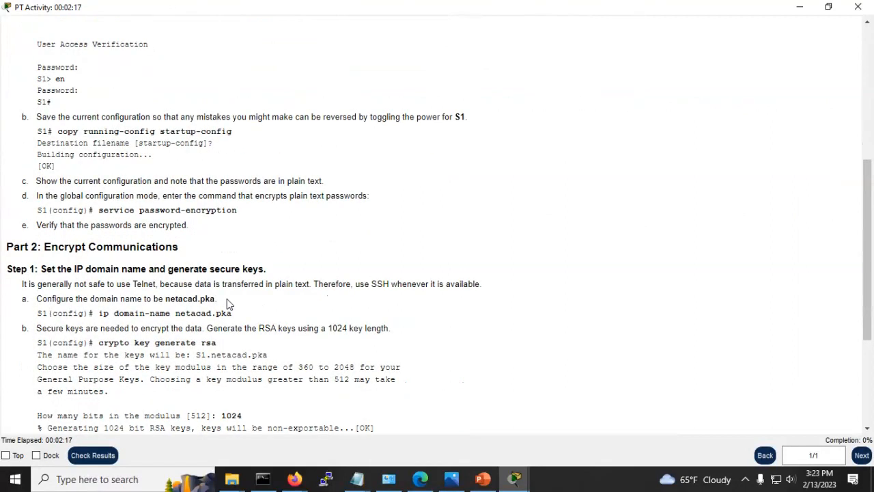
pyautogui.scroll(5, 229, 305)
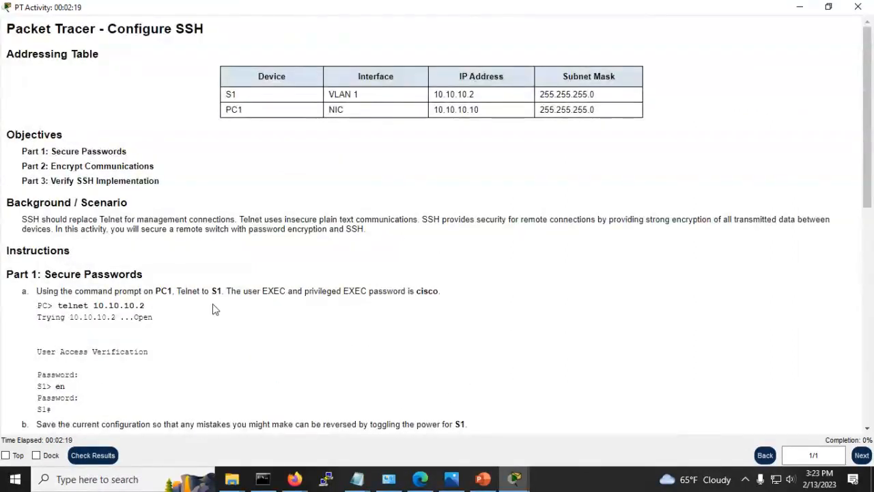
# Step: Log in to S1 over Telnet and enter privileged EXEC mode with the enable password
pyautogui.hotkey('alt', 'Tab')
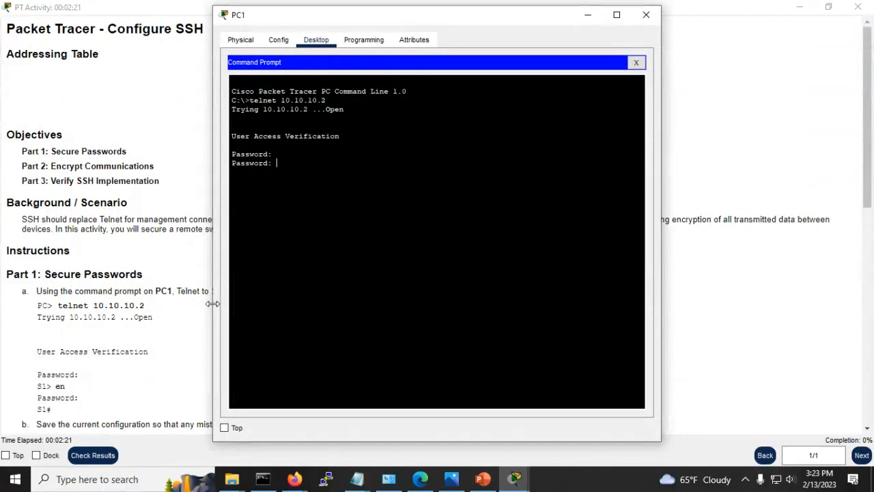
pyautogui.press('Return')
pyautogui.write('en')
pyautogui.press('Tab')
pyautogui.press('Return')
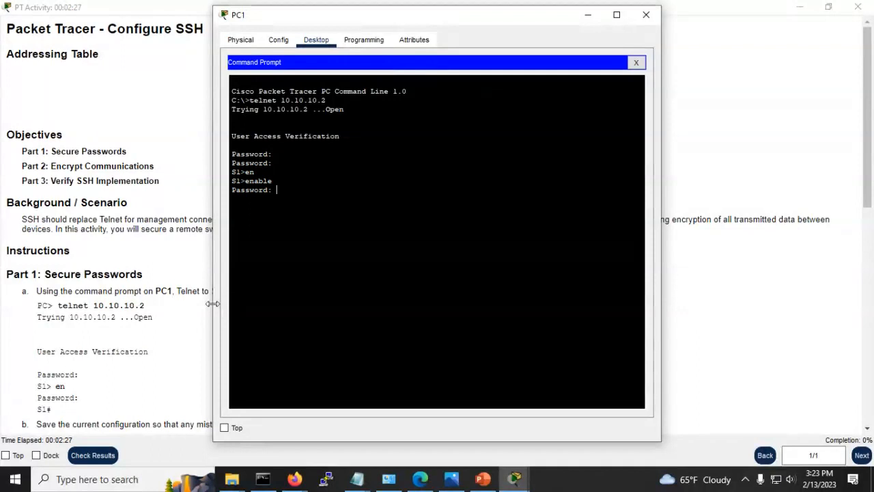
pyautogui.press('Return')
pyautogui.press('Return')
pyautogui.press('Return')
pyautogui.press('Return')
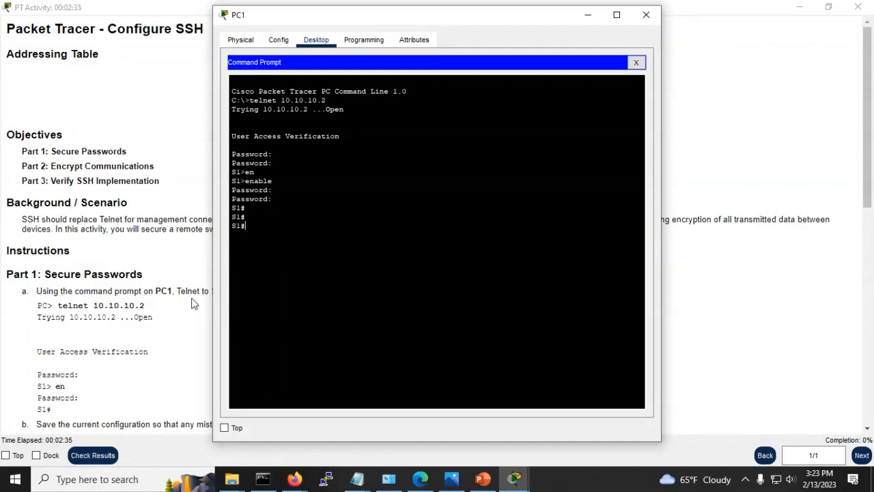
# Step: Look up the password in the instructions, scroll to step b, and move PC1's window right
pyautogui.click(129, 245)
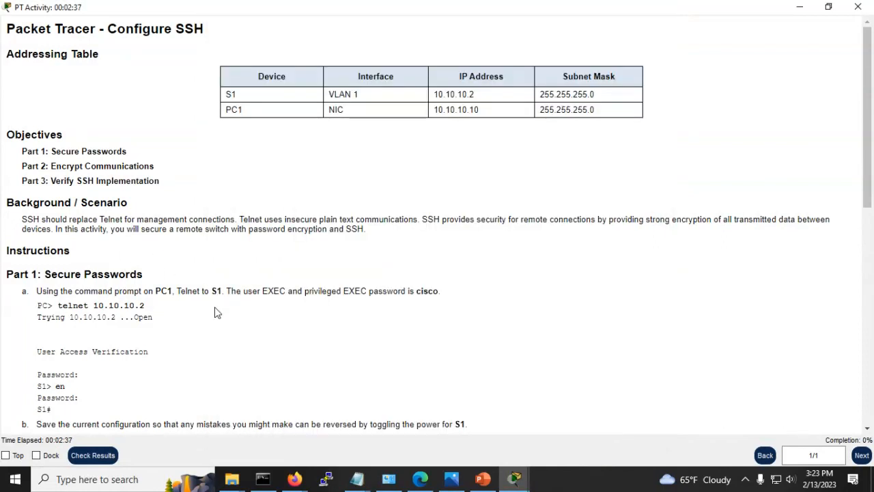
pyautogui.hotkey('alt', 'Tab')
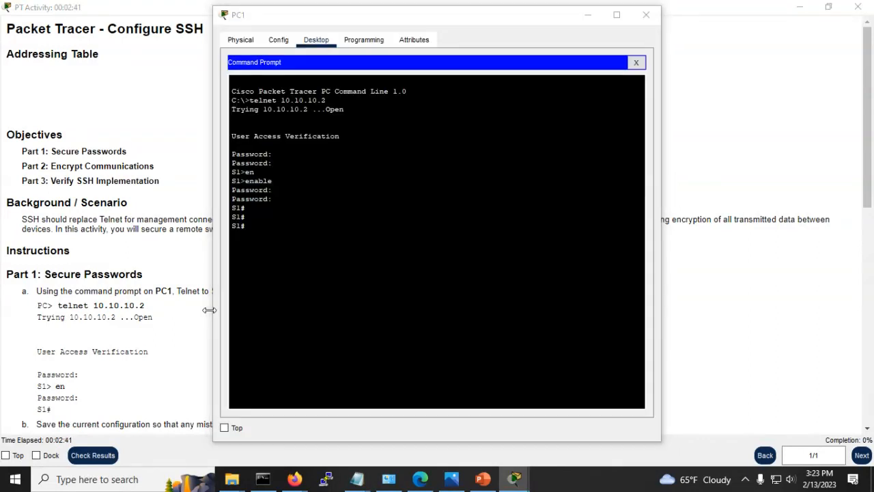
pyautogui.hotkey('alt', 'Tab')
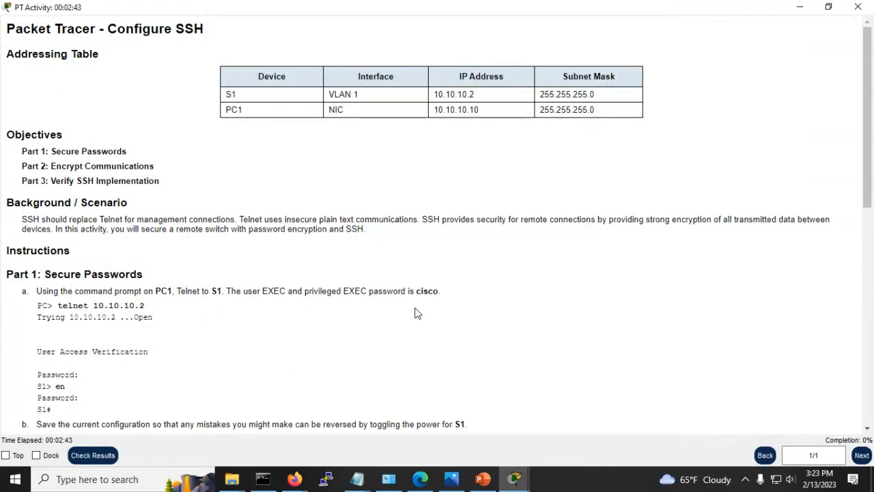
pyautogui.doubleClick(426, 290)
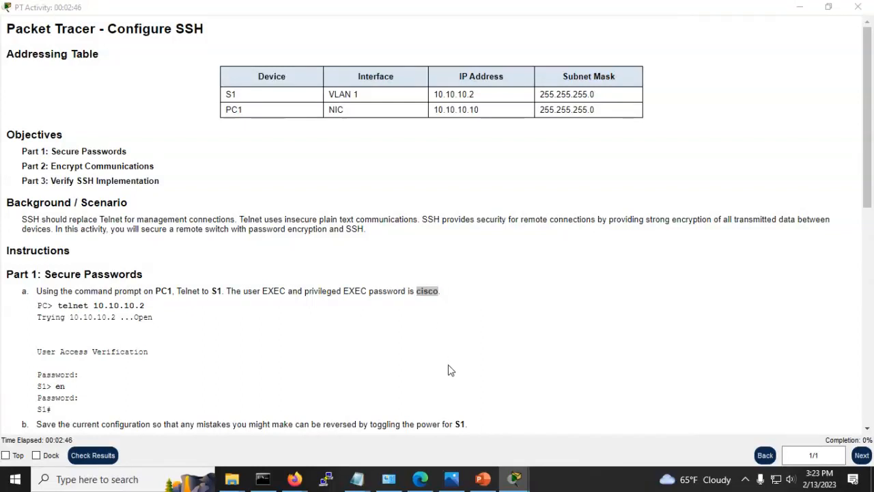
pyautogui.hotkey('alt', 'Tab')
pyautogui.hotkey('alt', 'Tab')
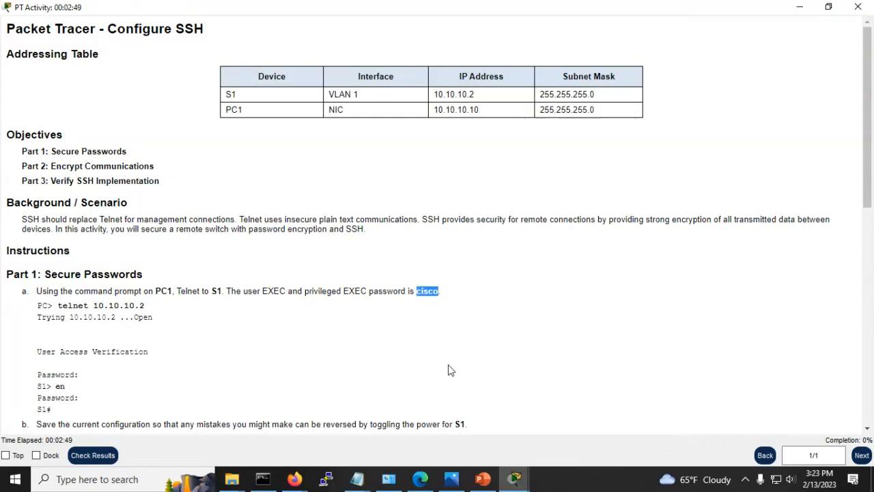
pyautogui.hotkey('alt', 'Tab')
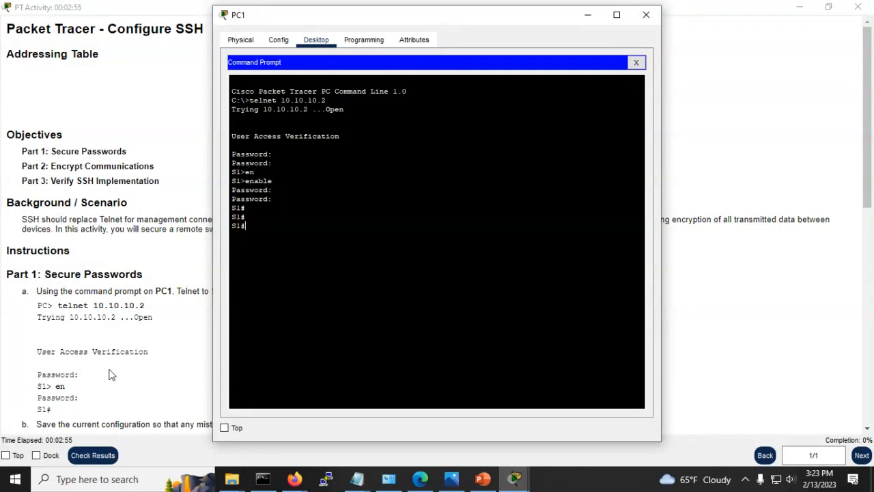
pyautogui.scroll(-3, 112, 372)
pyautogui.moveTo(348, 16); pyautogui.dragTo(421, 22)
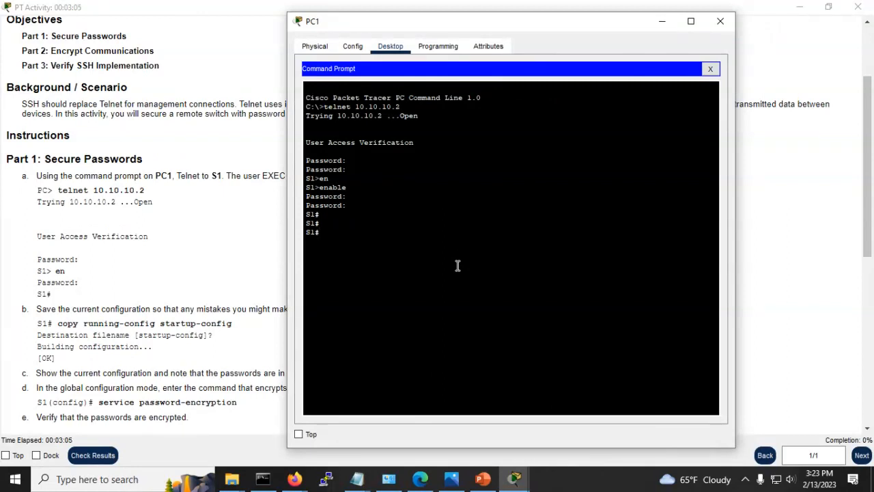
# Step: Start typing copy running-config startup-config, check the instructions, then erase the unfinished command
pyautogui.write('opy runn')
pyautogui.press('Tab')
pyautogui.write('start')
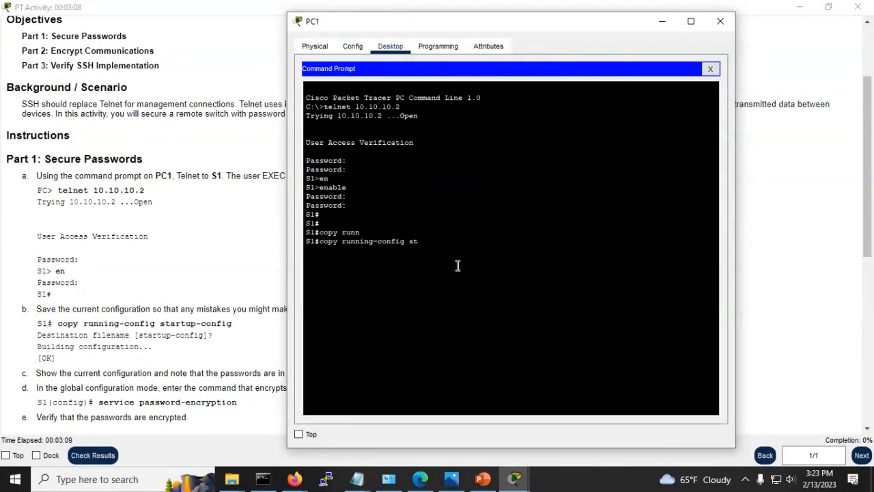
pyautogui.press('Tab')
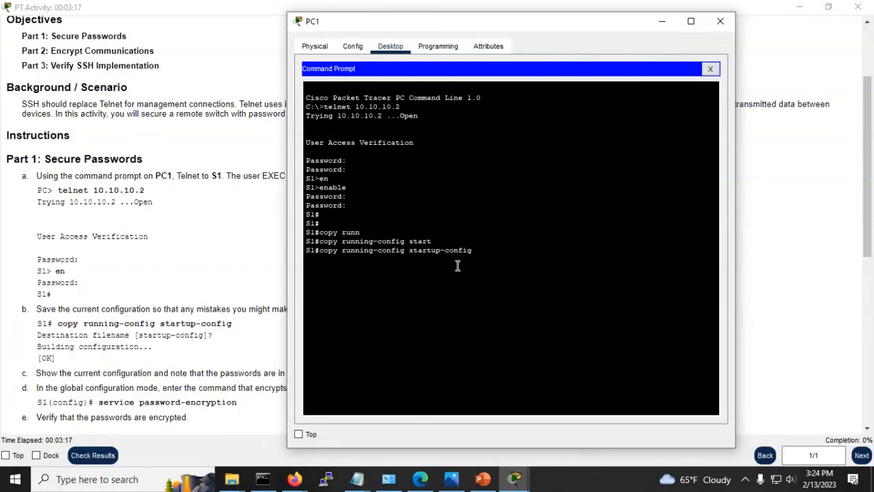
pyautogui.click(183, 324)
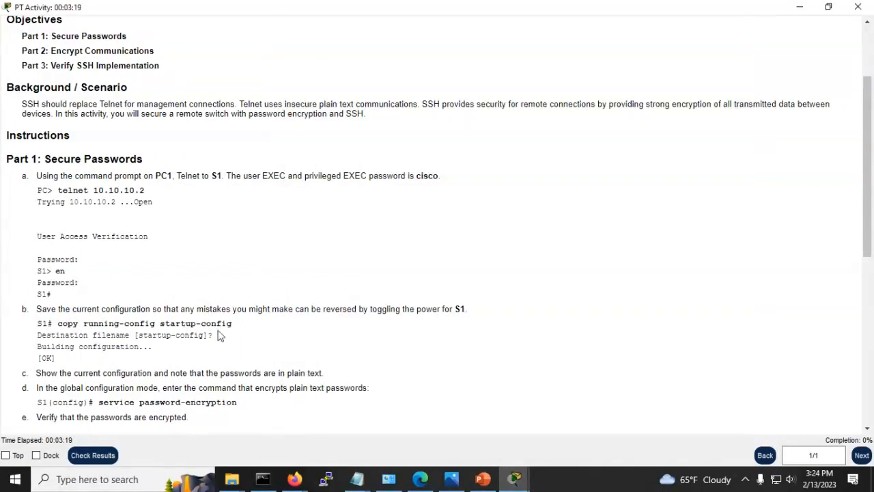
pyautogui.hotkey('alt', 'Tab')
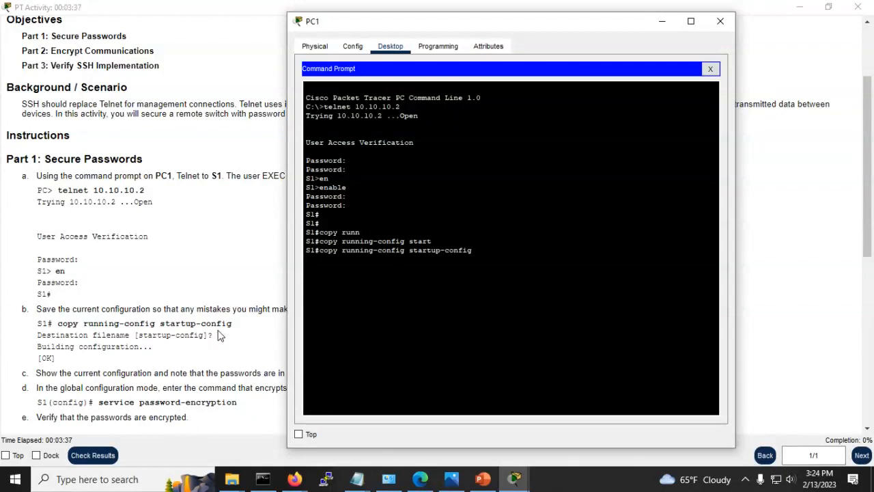
pyautogui.press('BackSpace')
pyautogui.press('BackSpace')
pyautogui.press('BackSpace')
pyautogui.press('BackSpace')
pyautogui.press('BackSpace')
pyautogui.press('BackSpace')
pyautogui.press('BackSpace')
pyautogui.press('BackSpace')
pyautogui.press('BackSpace')
pyautogui.press('BackSpace')
pyautogui.press('BackSpace')
pyautogui.press('BackSpace')
pyautogui.press('BackSpace')
pyautogui.press('BackSpace')
pyautogui.press('BackSpace')
pyautogui.press('BackSpace')
pyautogui.press('BackSpace')
pyautogui.press('BackSpace')
pyautogui.press('BackSpace')
pyautogui.press('BackSpace')
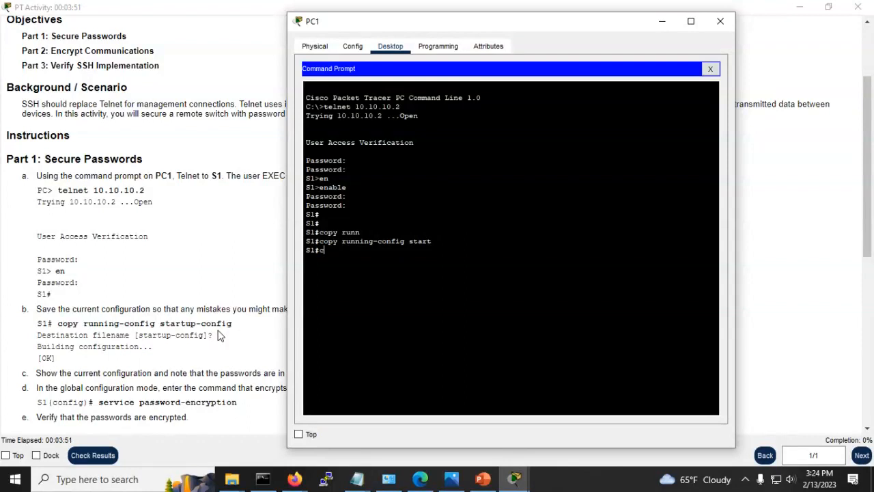
# Step: Run copy running-config startup-config and accept the default startup-config filename
pyautogui.write('opy')
pyautogui.press('Tab')
pyautogui.write('nn')
pyautogui.press('Tab')
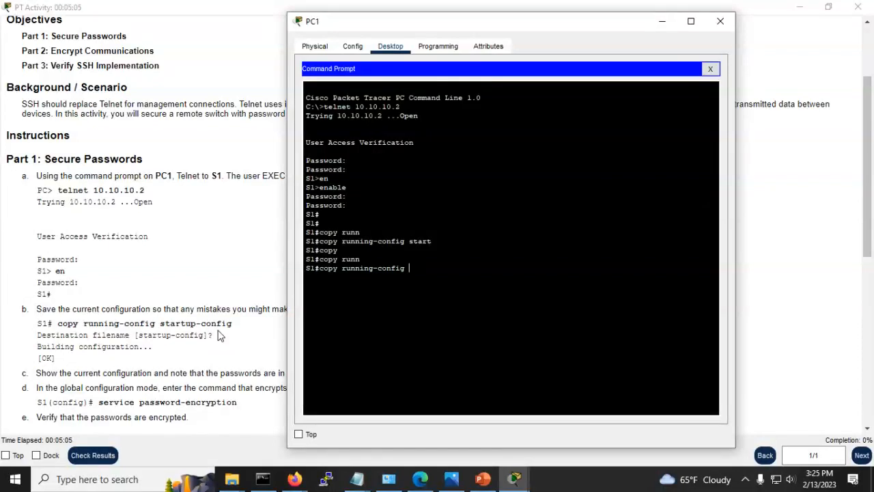
pyautogui.write('start')
pyautogui.press('Tab')
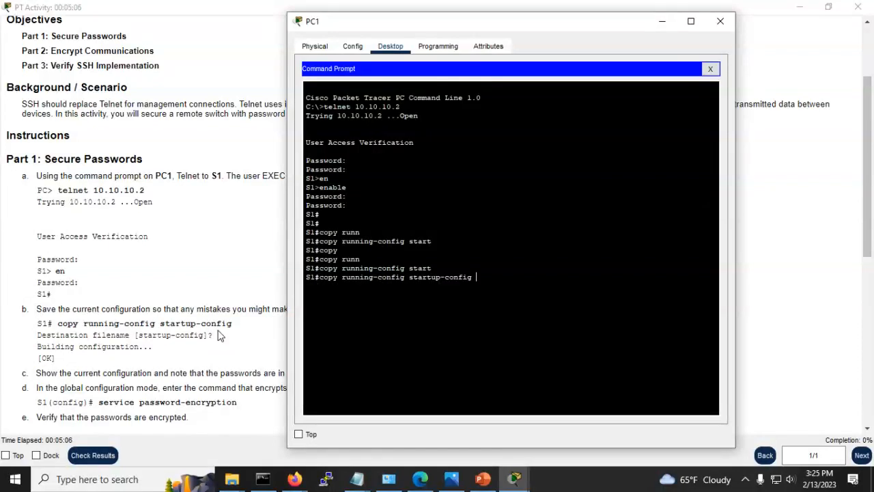
pyautogui.press('Return')
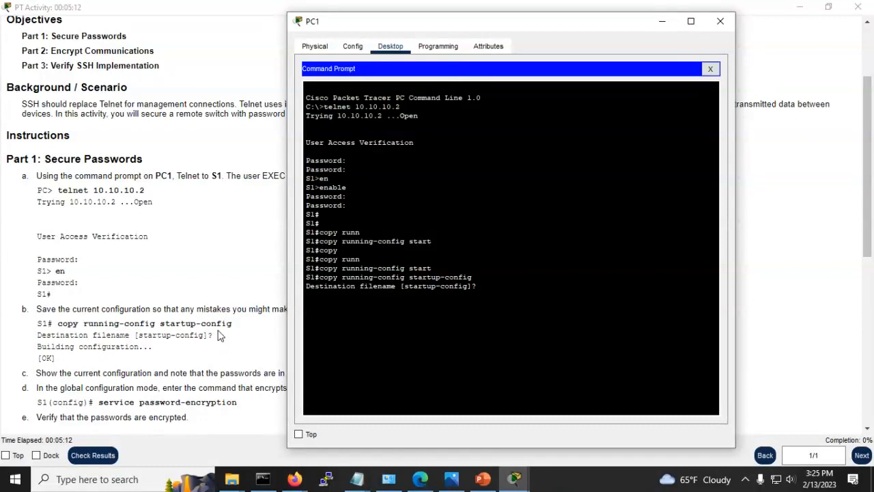
pyautogui.press('Return')
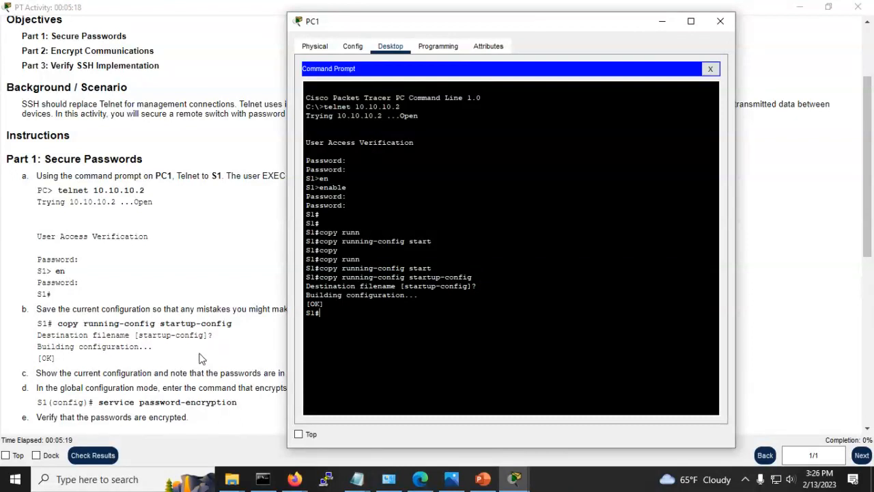
# Step: Check the instructions, then run show running-config on S1
pyautogui.scroll(-1, 147, 324)
pyautogui.click(143, 325)
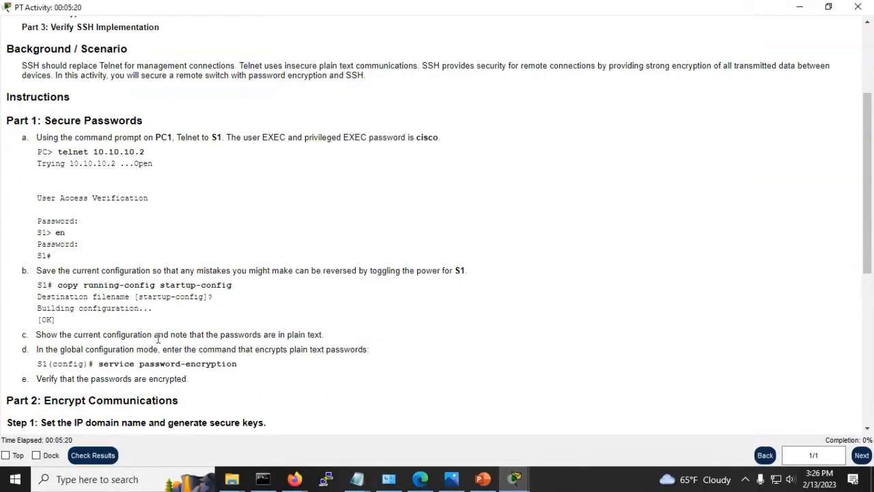
pyautogui.scroll(-1, 140, 310)
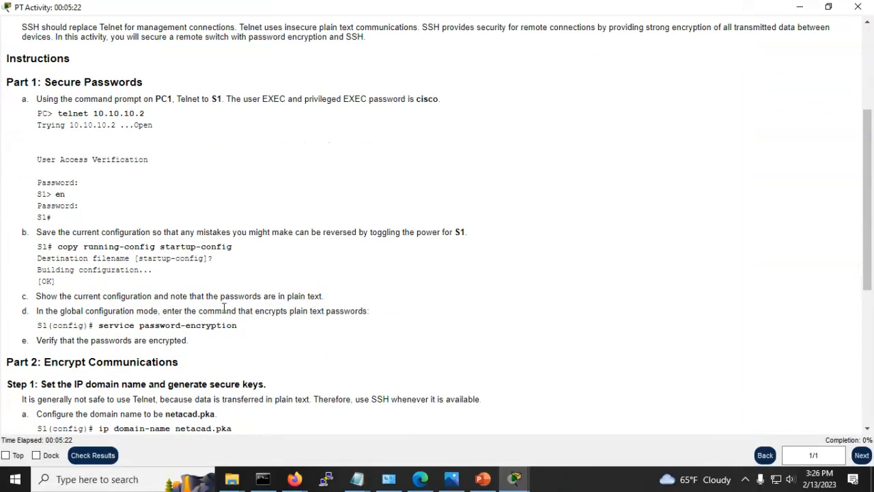
pyautogui.hotkey('alt', 'Tab')
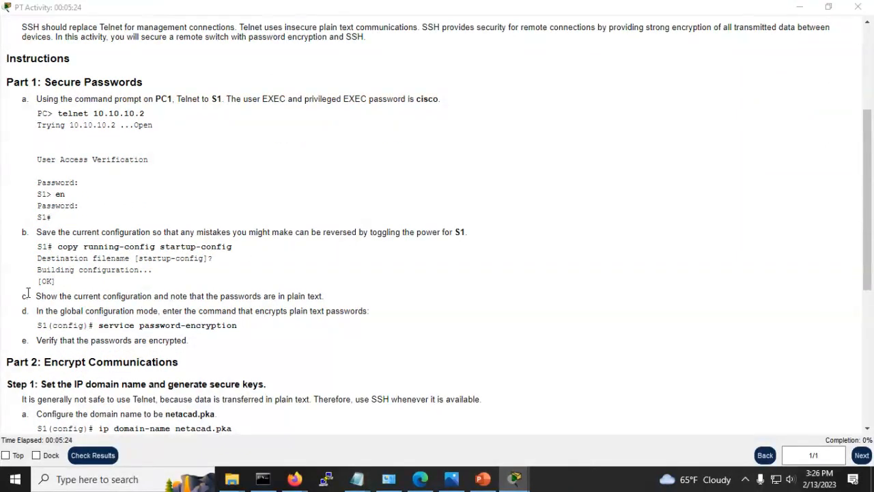
pyautogui.write('shi ru')
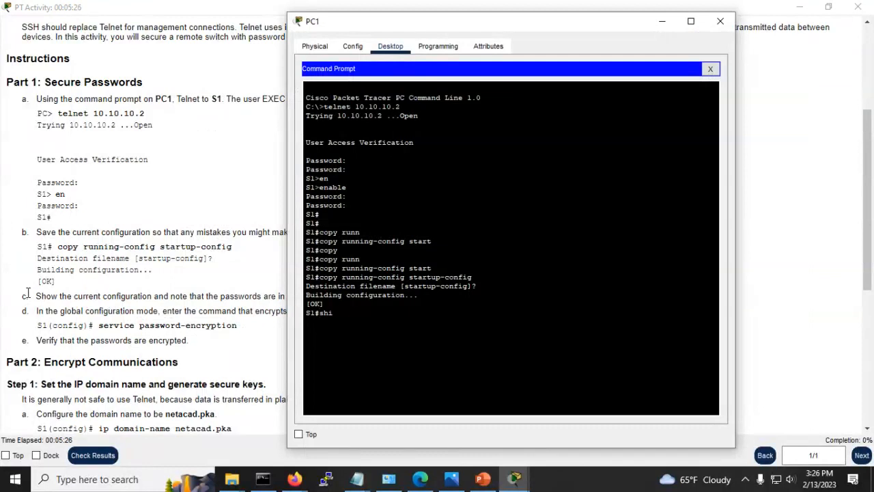
pyautogui.press('BackSpace')
pyautogui.press('BackSpace')
pyautogui.press('BackSpace')
pyautogui.press('BackSpace')
pyautogui.press('BackSpace')
pyautogui.write('how run')
pyautogui.press('Tab')
pyautogui.press('Return')
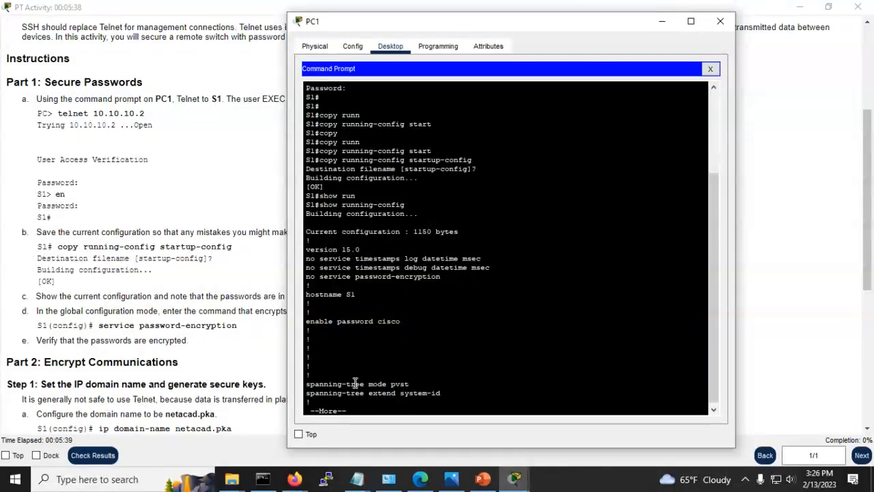
# Step: Page through the output, highlighting the plain-text enable password and VTY 0 4 password lines
pyautogui.moveTo(400, 321); pyautogui.dragTo(305, 322)
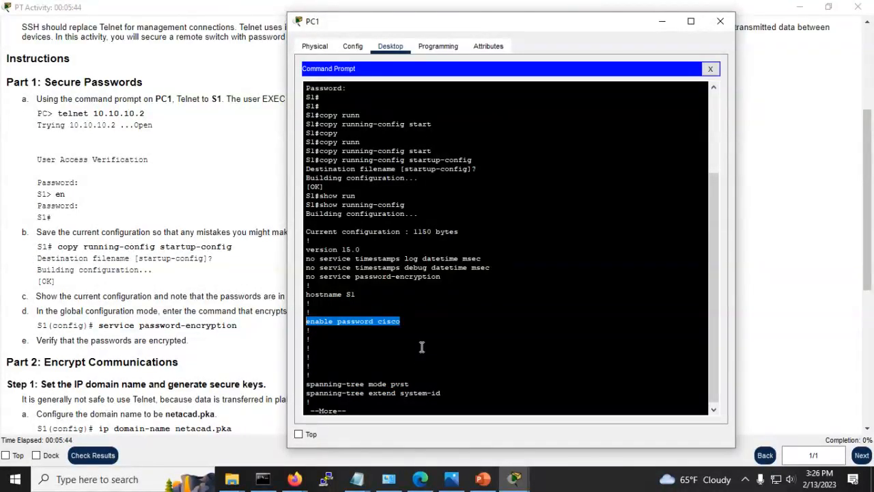
pyautogui.click(422, 347)
pyautogui.press('space')
pyautogui.press('space')
pyautogui.press('space')
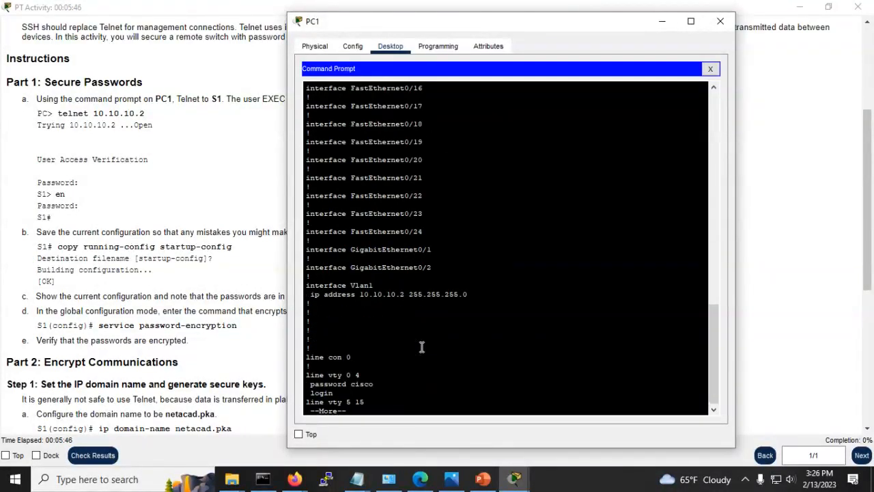
pyautogui.press('Return')
pyautogui.press('Return')
pyautogui.press('Return')
pyautogui.press('Return')
pyautogui.moveTo(384, 351); pyautogui.dragTo(299, 341)
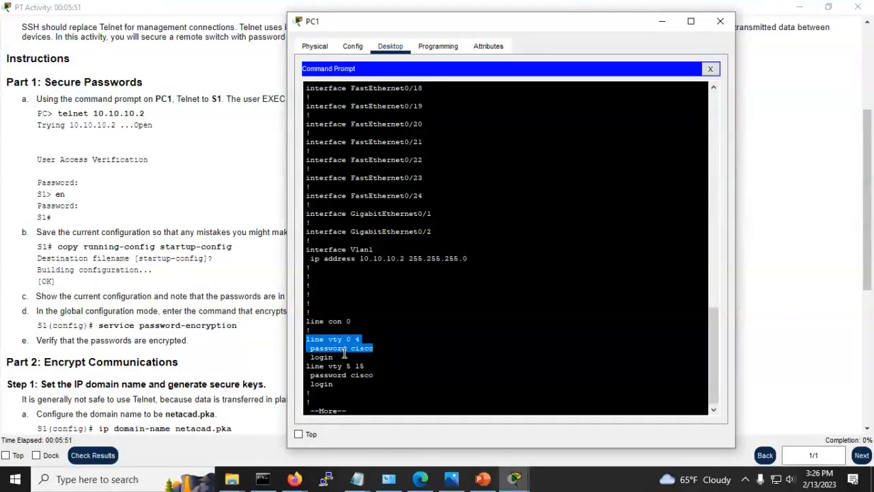
pyautogui.click(413, 352)
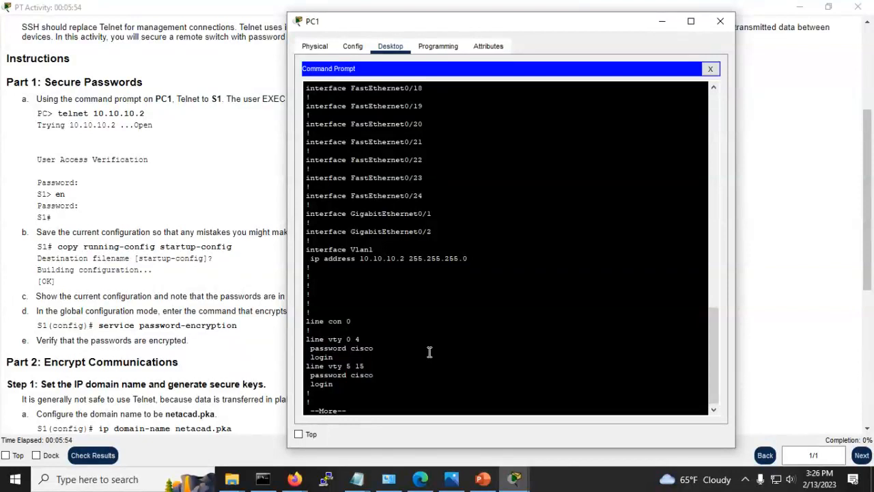
pyautogui.press('space')
pyautogui.press('Return')
pyautogui.press('Return')
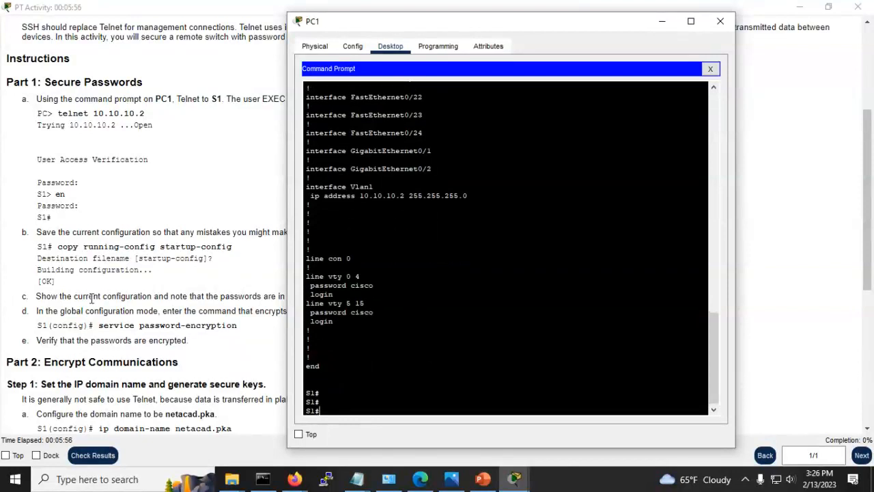
pyautogui.click(128, 298)
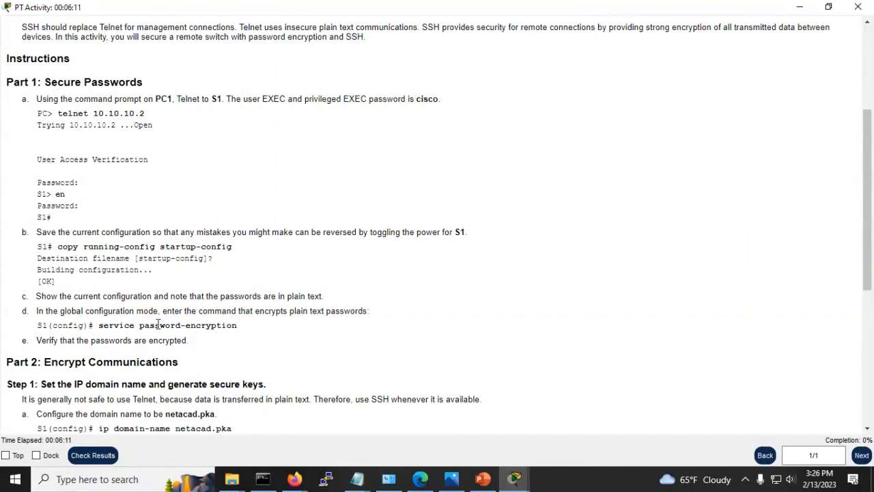
# Step: Scroll to Part 2 Step 1 and copy 'ip domain-name netacad.pka' from the instructions
pyautogui.scroll(-3, 158, 324)
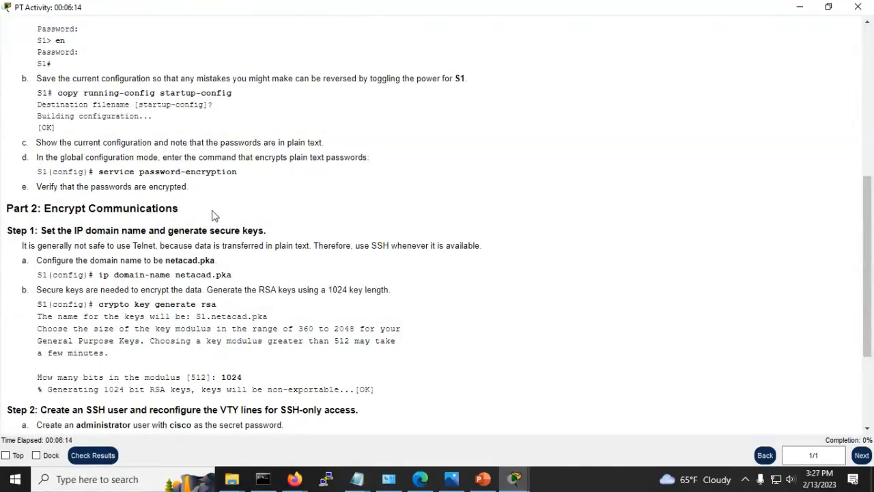
pyautogui.scroll(-2, 218, 212)
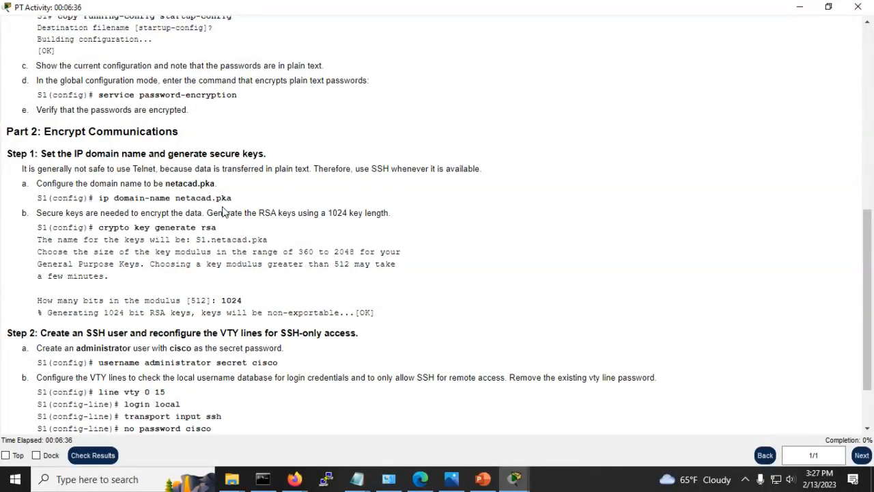
pyautogui.moveTo(233, 198); pyautogui.dragTo(99, 198)
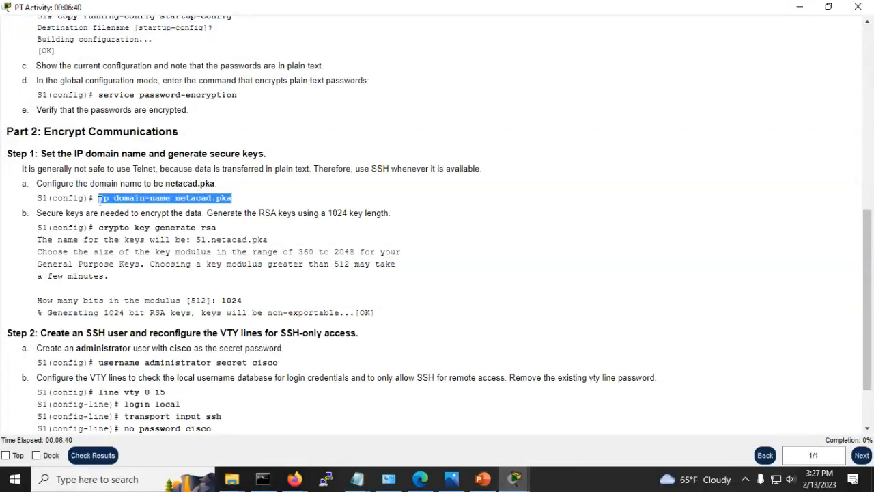
pyautogui.rightClick(100, 198)
pyautogui.click(141, 207)
# Step: Enter global configuration mode on S1 with configure terminal
pyautogui.hotkey('alt', 'Tab')
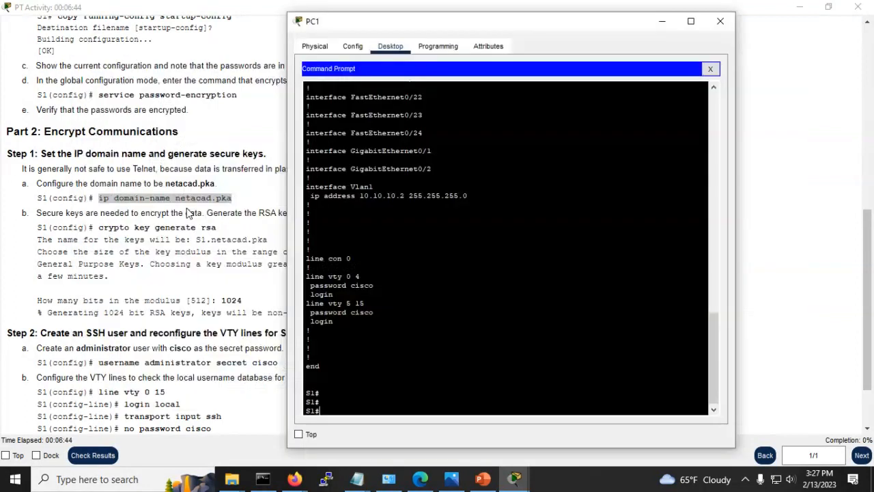
pyautogui.write('conf t')
pyautogui.press('BackSpace')
pyautogui.press('BackSpace')
pyautogui.press('Tab')
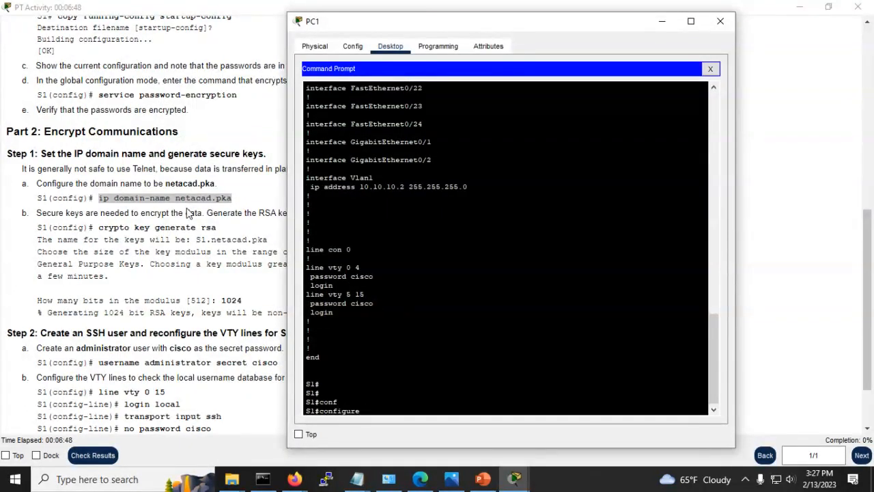
pyautogui.write('te')
pyautogui.write('r')
pyautogui.press('Tab')
pyautogui.press('Return')
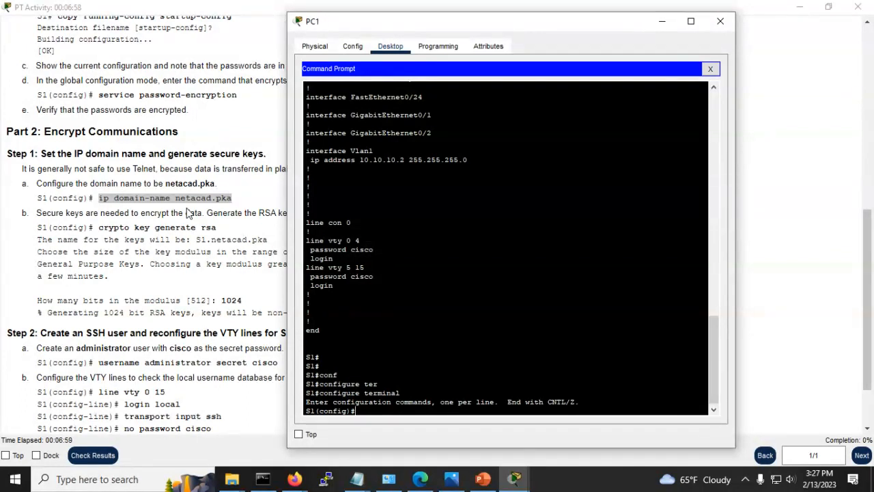
# Step: Paste and run ip domain-name netacad.pka at the S1(config)# prompt
pyautogui.rightClick(361, 410)
pyautogui.click(389, 430)
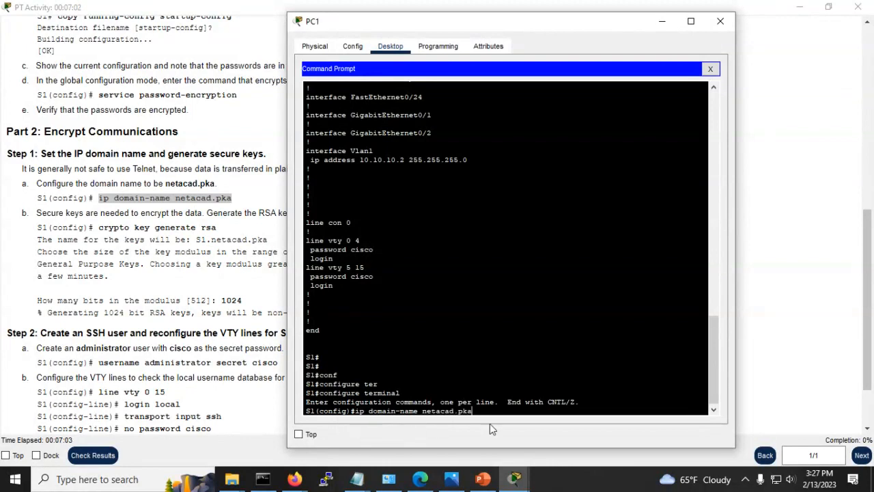
pyautogui.press('Return')
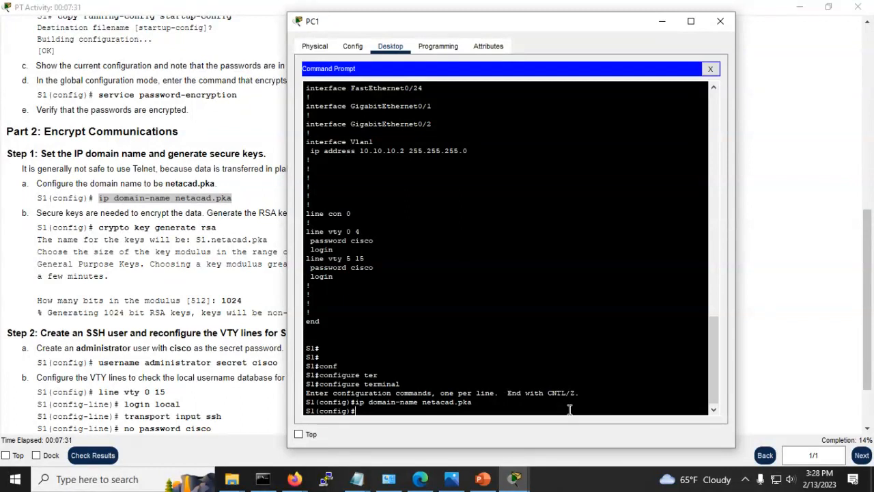
pyautogui.click(100, 226)
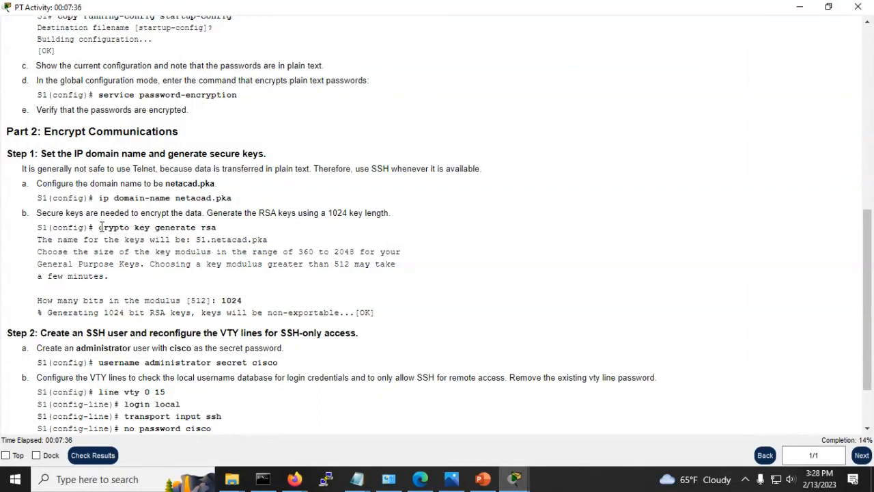
# Step: Copy 'crypto key generate rsa' from the Part 2 instructions
pyautogui.moveTo(98, 227); pyautogui.dragTo(219, 231)
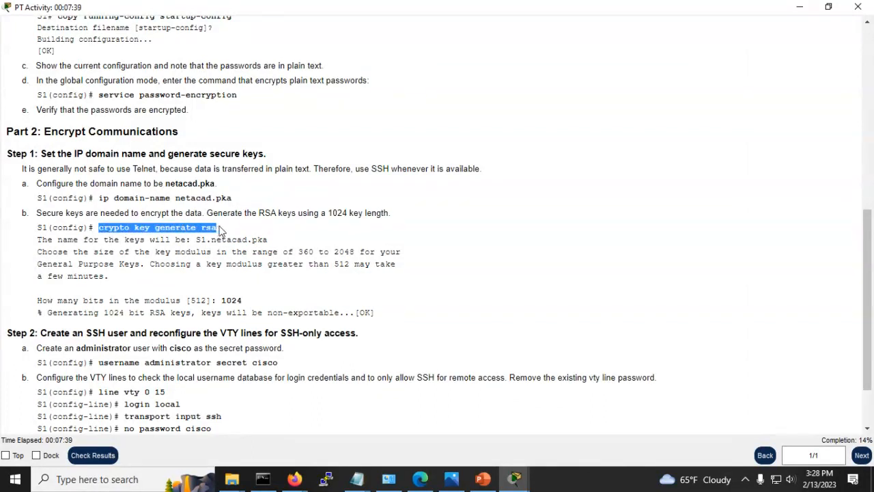
pyautogui.rightClick(203, 229)
pyautogui.click(233, 237)
pyautogui.hotkey('alt', 'Tab')
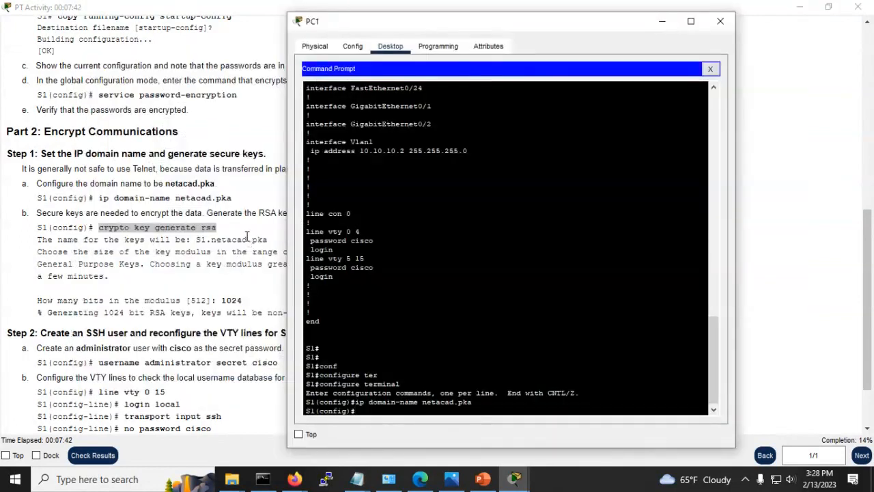
# Step: Enter crypto key generate rsa using ? help and Tab, choosing a 1024-bit modulus
pyautogui.write('cry')
pyautogui.press('Tab')
pyautogui.write('?')
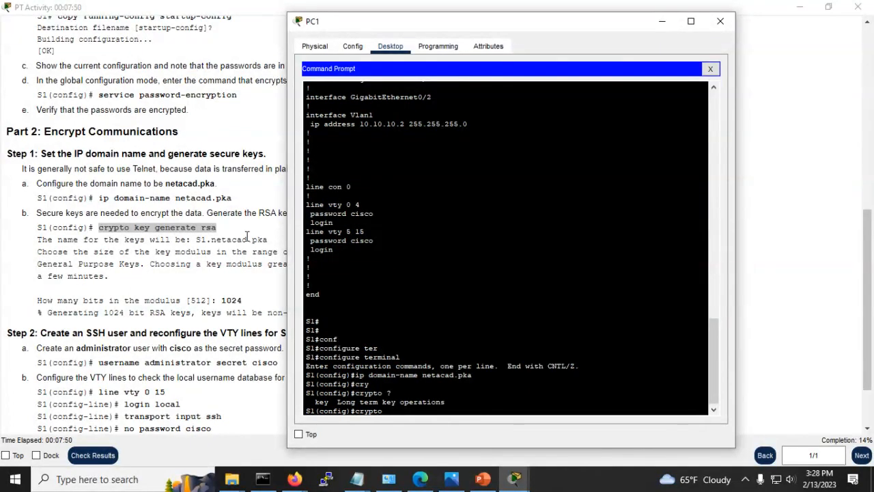
pyautogui.write('key ?')
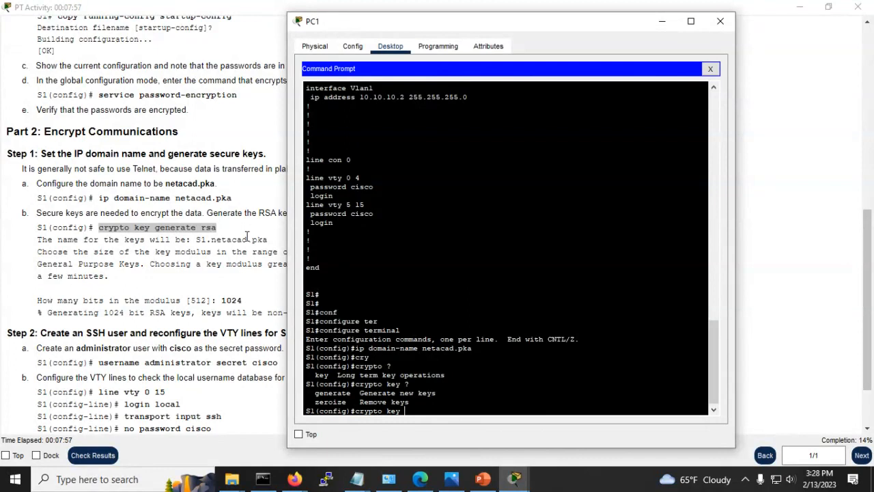
pyautogui.write('gen')
pyautogui.press('Tab')
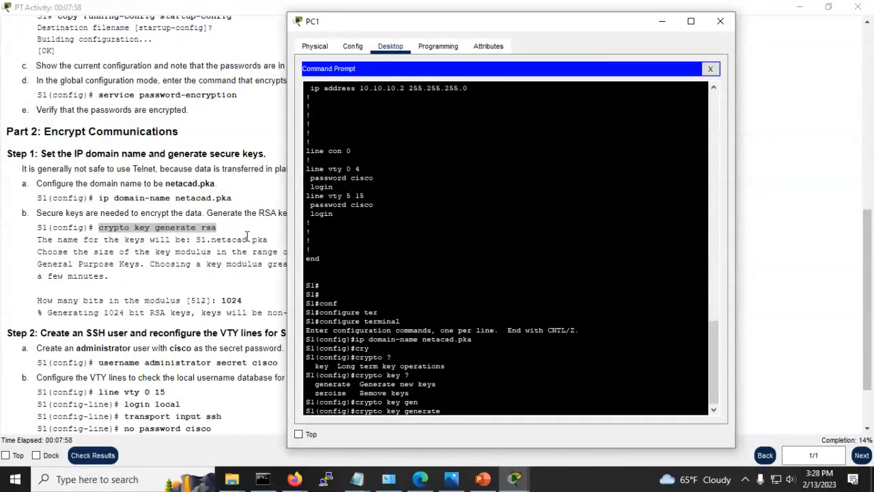
pyautogui.write('?')
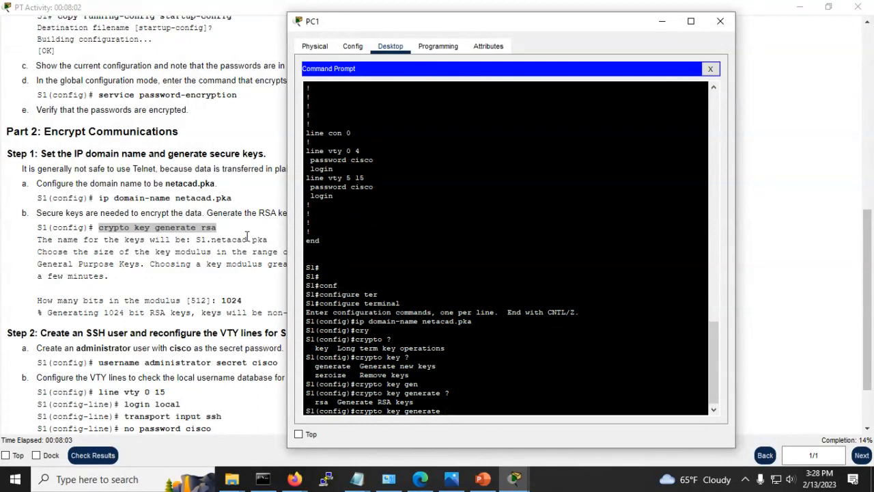
pyautogui.write('rsa ?')
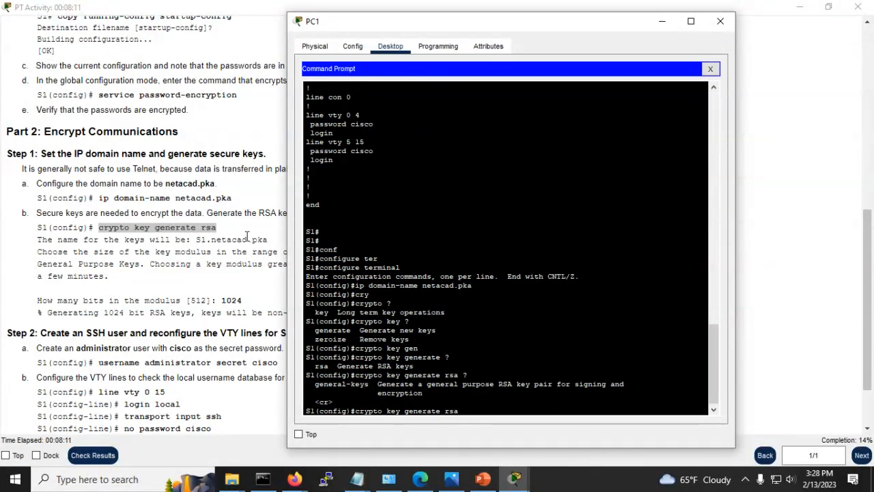
pyautogui.press('Return')
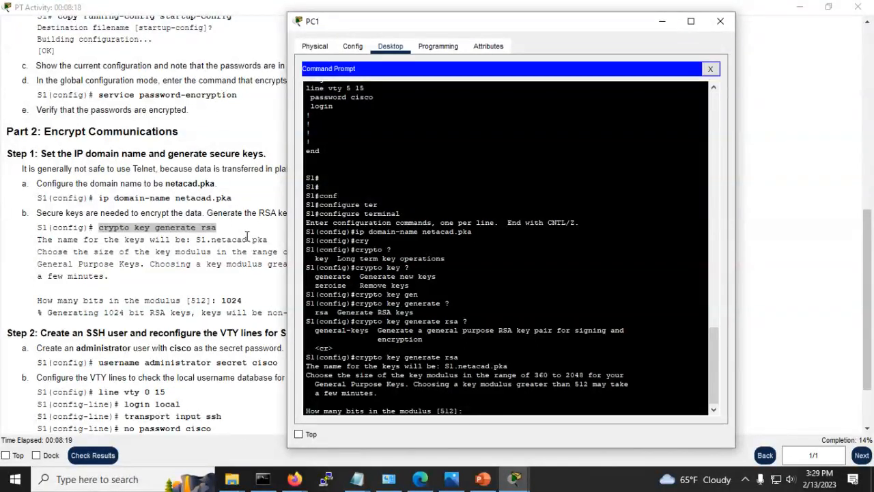
pyautogui.write('1024')
pyautogui.press('Return')
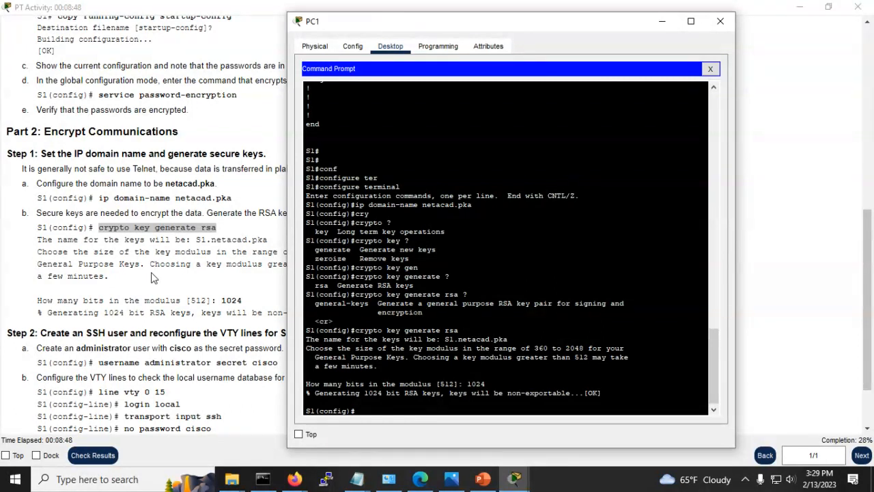
# Step: Copy the administrator username-and-secret command from the instructions
pyautogui.click(153, 328)
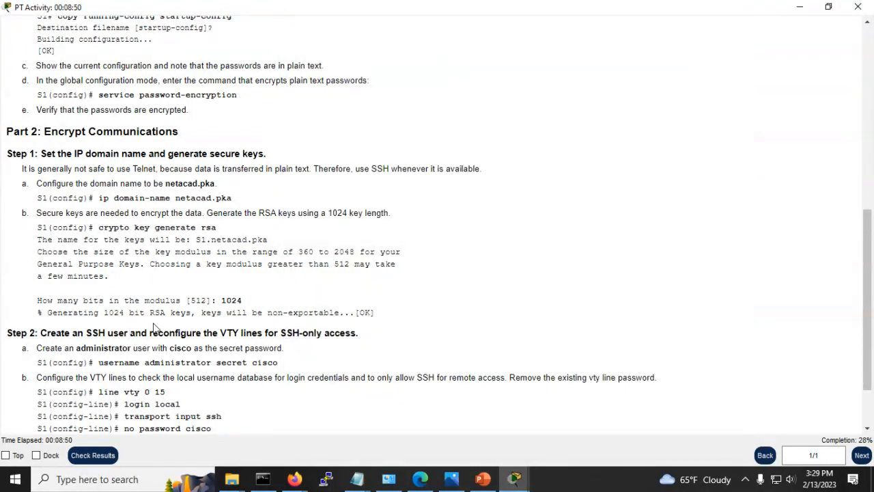
pyautogui.scroll(-2, 195, 328)
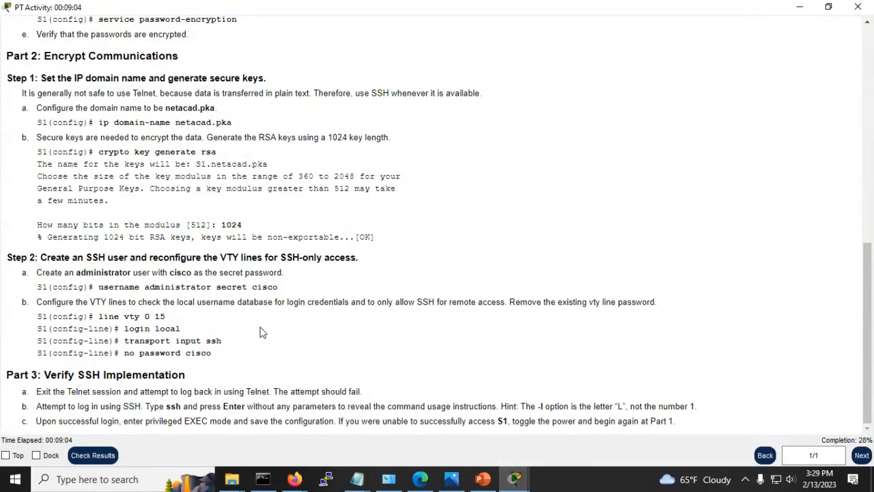
pyautogui.moveTo(277, 287); pyautogui.dragTo(99, 289)
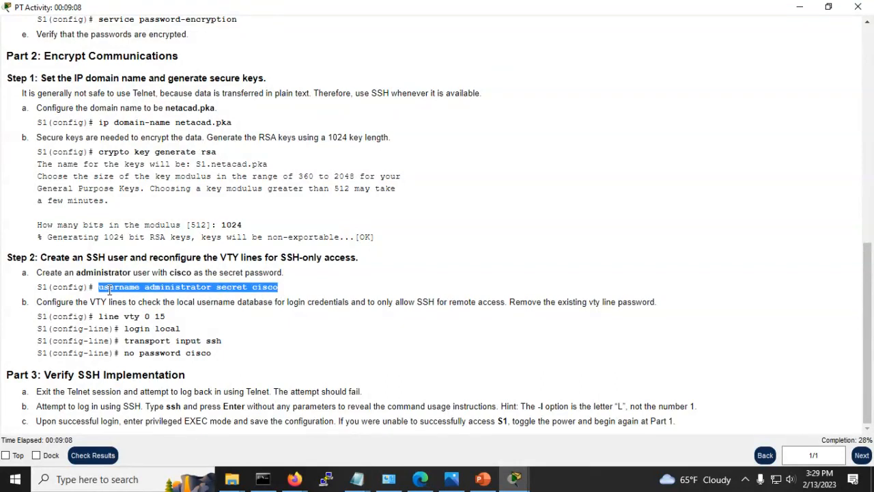
pyautogui.rightClick(108, 289)
pyautogui.click(141, 299)
# Step: Paste and run the username command on S1, then exit configuration mode and type sho run
pyautogui.hotkey('alt', 'Tab')
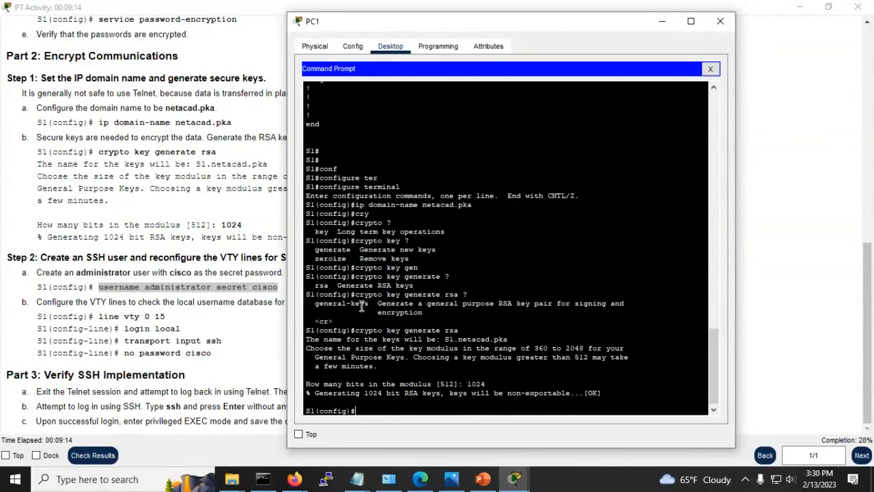
pyautogui.rightClick(365, 410)
pyautogui.click(393, 430)
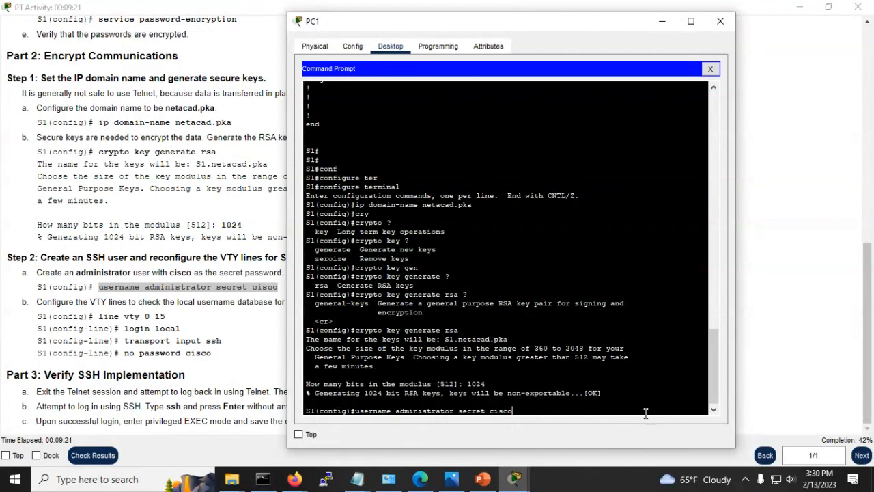
pyautogui.press('Return')
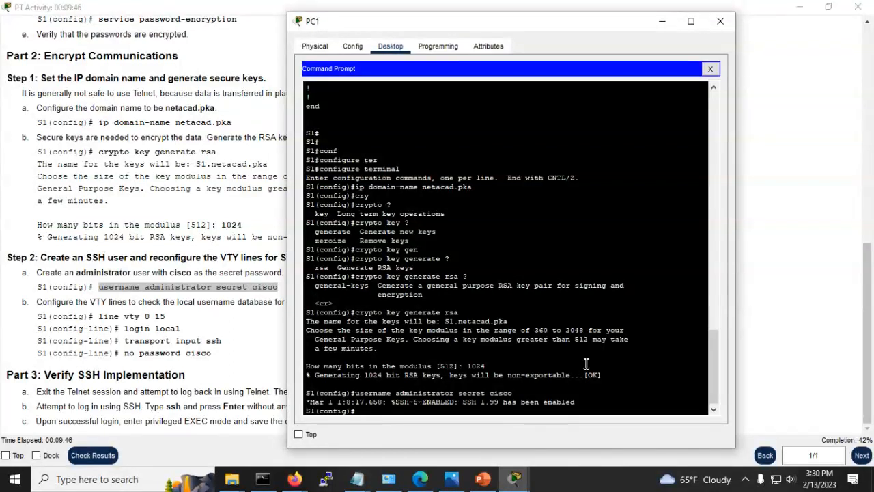
pyautogui.hotkey('ctrl', 'z')
pyautogui.press('Return')
pyautogui.press('Return')
pyautogui.press('Return')
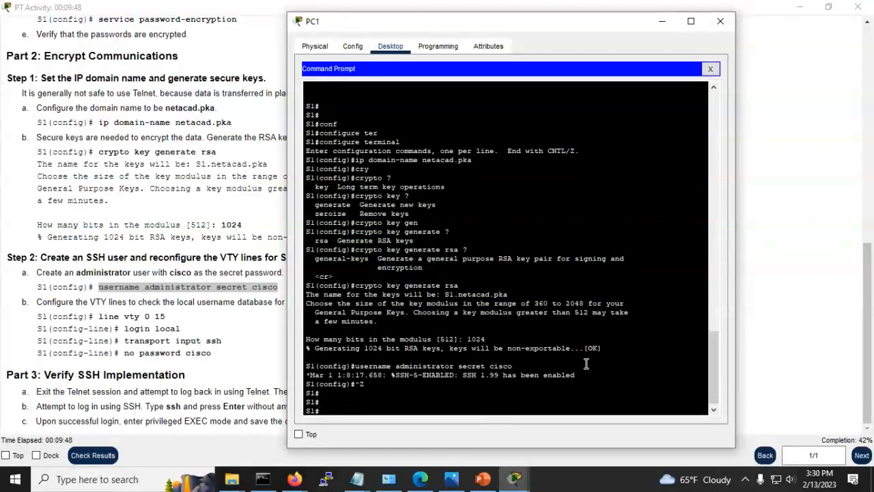
pyautogui.write('sho run')
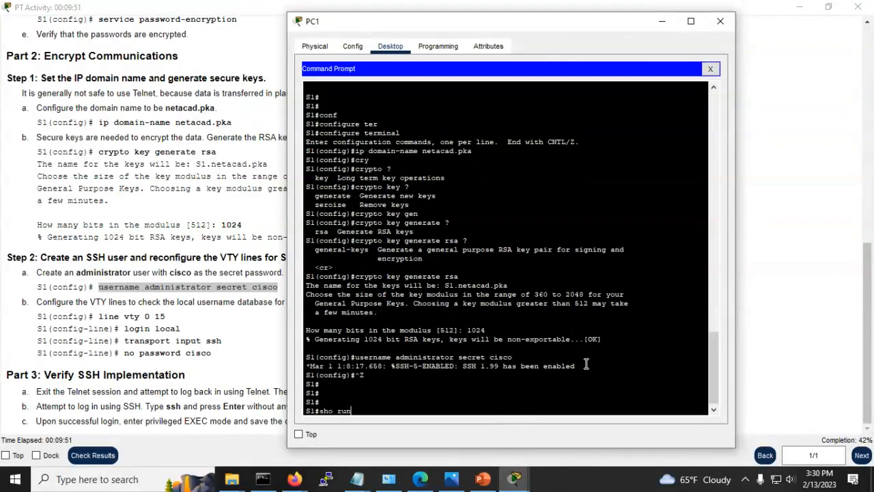
# Step: Run show running-config and page to the end, checking the netacad.pka domain and encrypted secret
pyautogui.press('Return')
pyautogui.press('space')
pyautogui.press('space')
pyautogui.press('space')
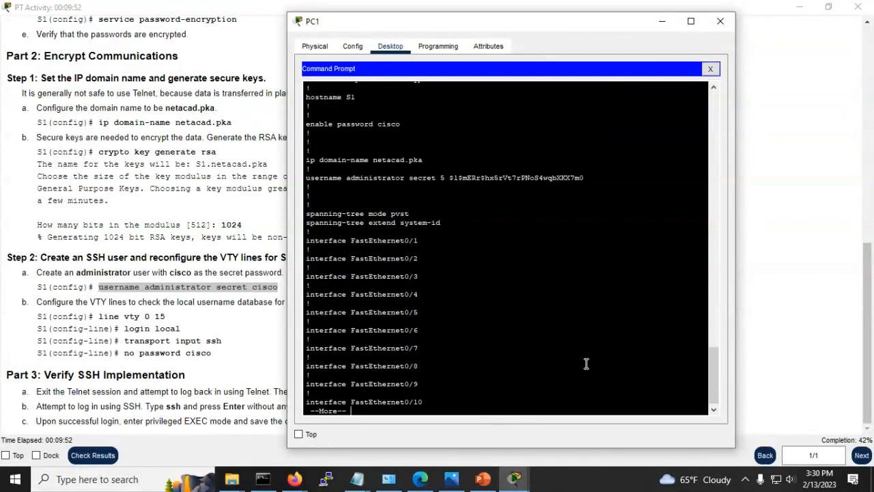
pyautogui.press('Return')
pyautogui.press('Return')
pyautogui.press('Return')
pyautogui.press('Return')
pyautogui.press('Return')
pyautogui.press('Return')
pyautogui.press('Return')
pyautogui.press('Return')
pyautogui.press('Return')
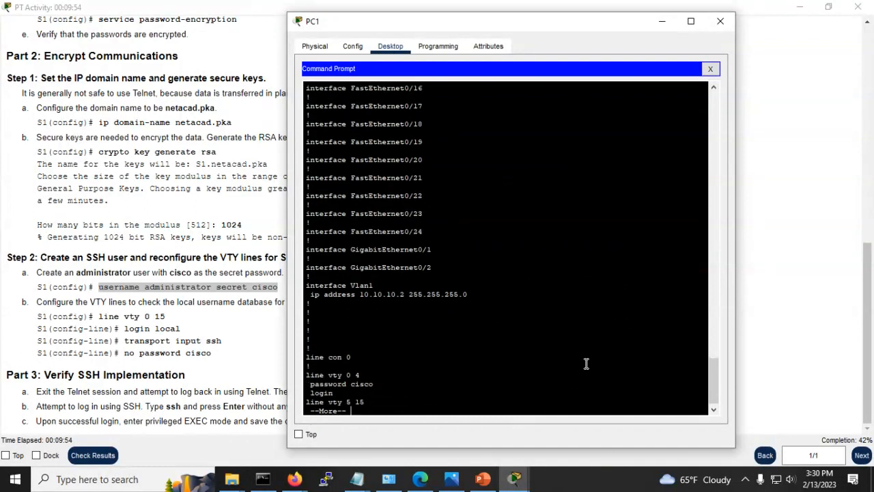
pyautogui.press('Return')
pyautogui.press('Return')
pyautogui.press('Return')
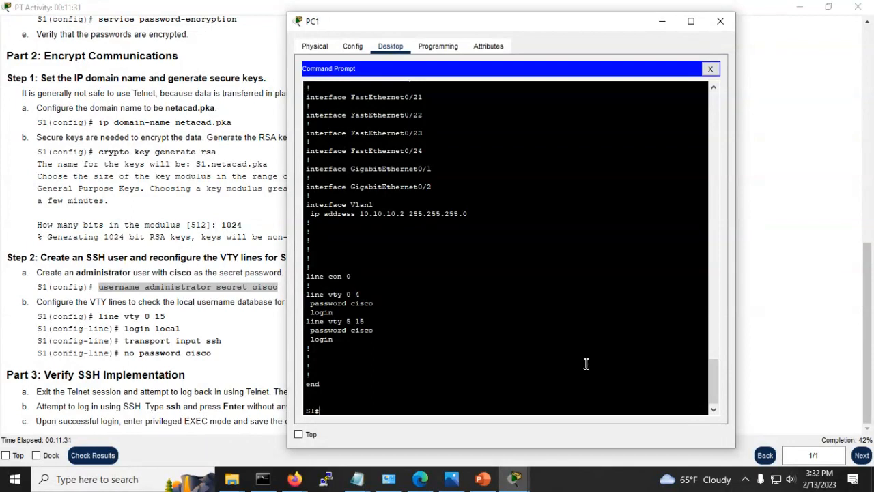
# Step: On S1, enter VTY lines 0 15 and set them to login local
pyautogui.write('conf t')
pyautogui.press('Return')
pyautogui.write('lin')
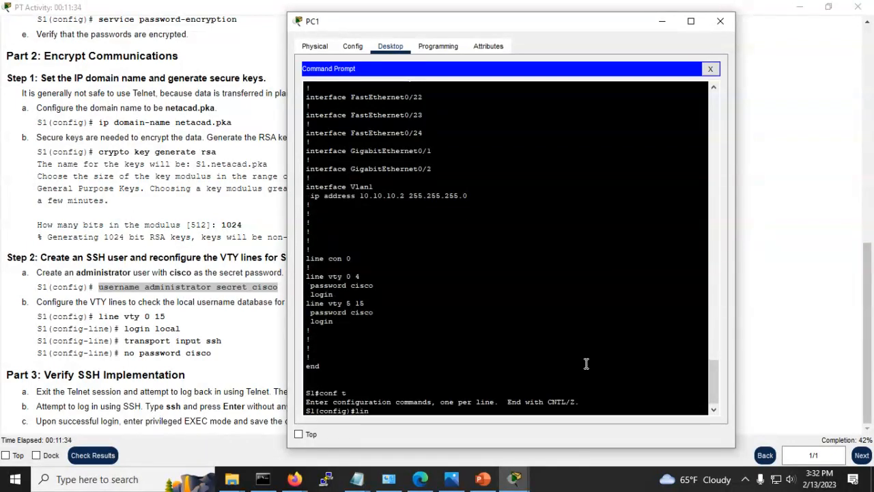
pyautogui.write('e vty 0 15')
pyautogui.press('Return')
pyautogui.write('login local')
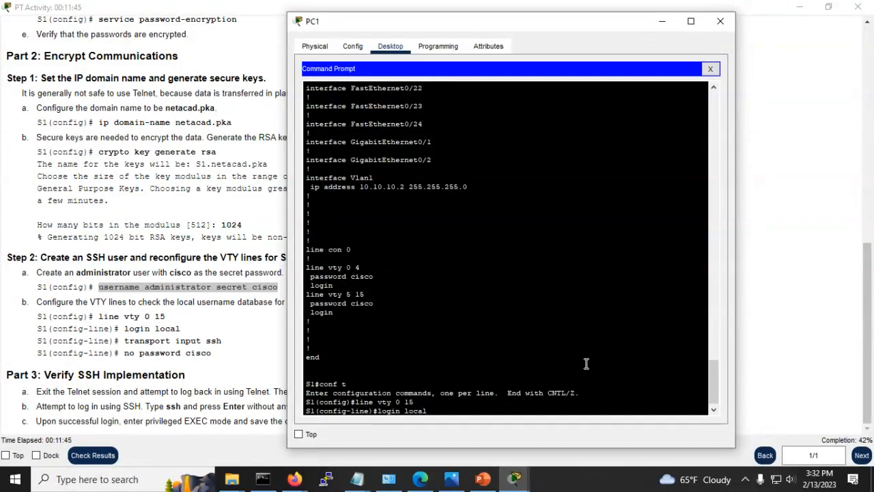
pyautogui.press('Return')
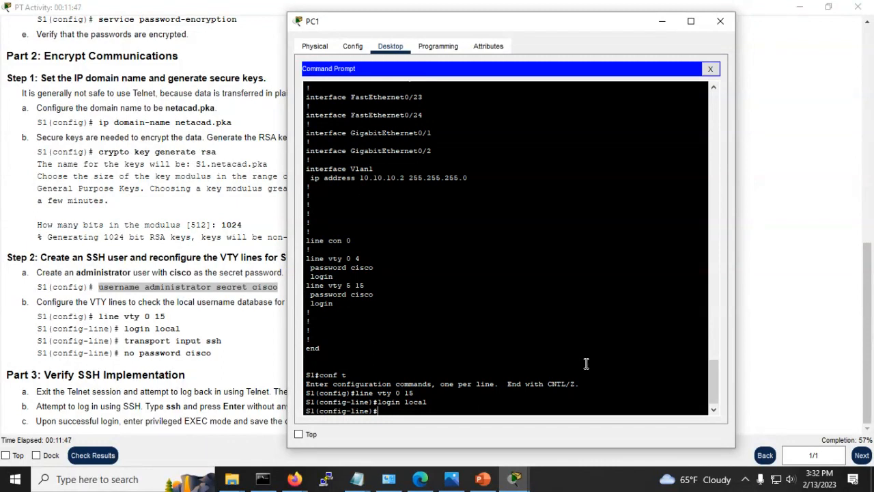
# Step: Restrict the VTY lines to transport input ssh
pyautogui.write('tran')
pyautogui.press('Tab')
pyautogui.write('i')
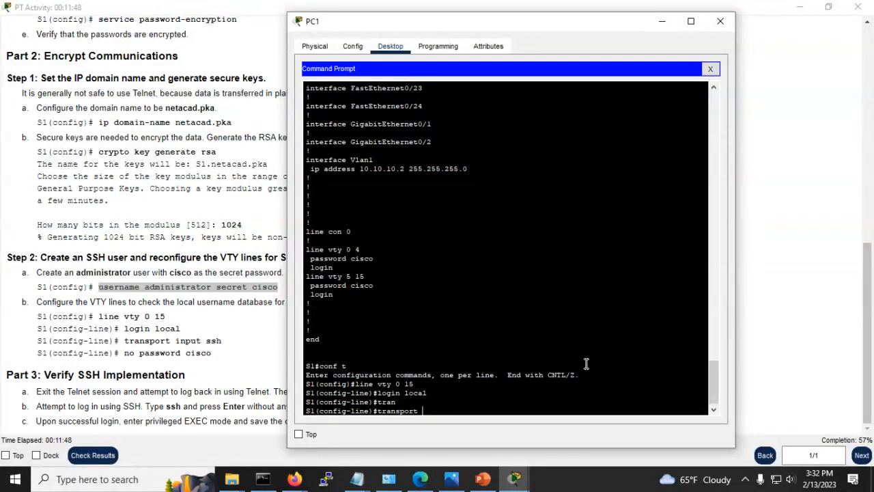
pyautogui.write('n')
pyautogui.press('Tab')
pyautogui.write('ss')
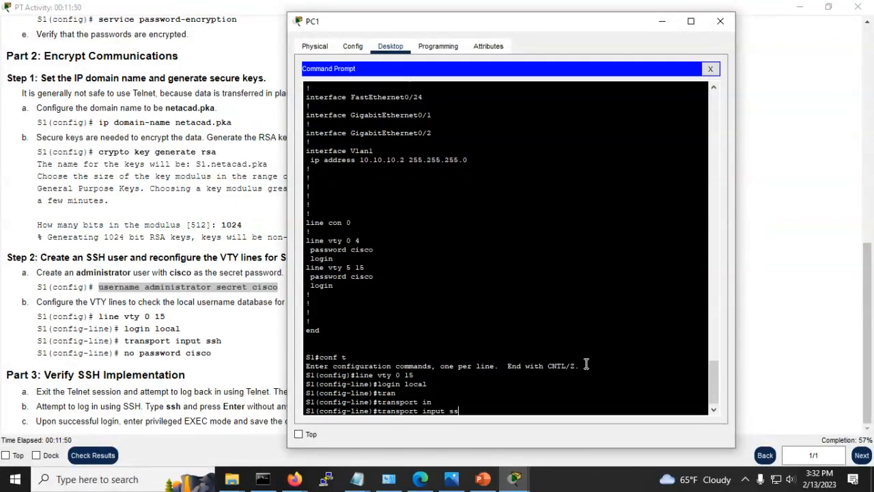
pyautogui.write('h ?')
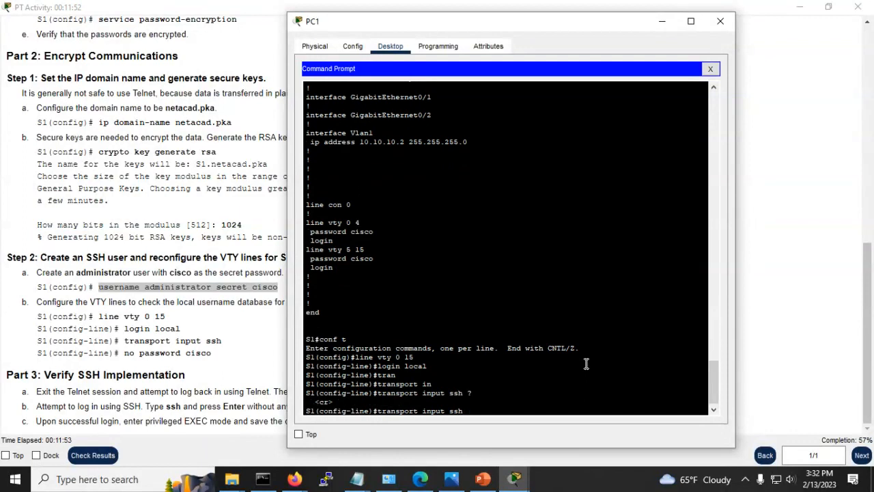
pyautogui.press('Return')
# Step: Remove the existing VTY line password with no password
pyautogui.write('no')
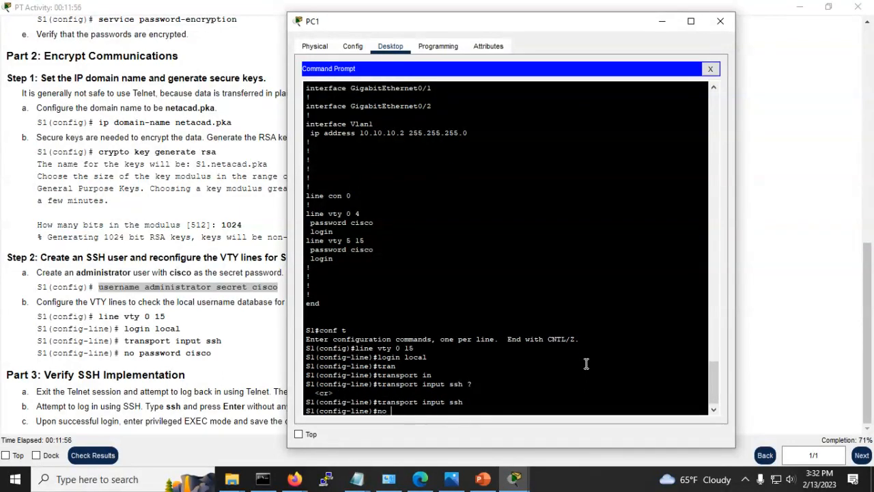
pyautogui.write(' pass')
pyautogui.press('Tab')
pyautogui.write('cisco')
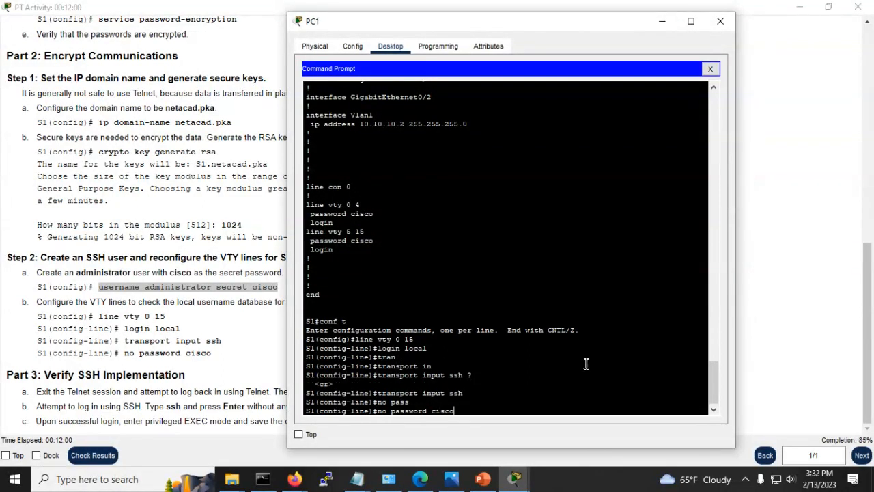
pyautogui.press('Return')
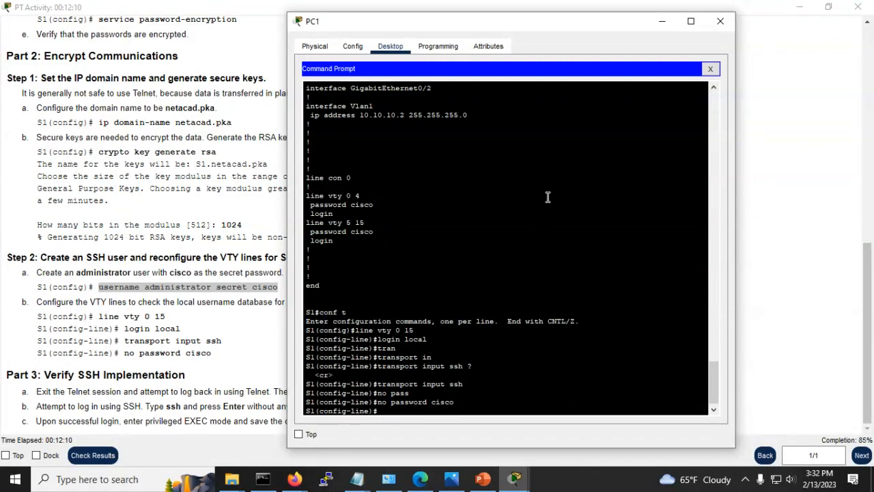
# Step: Shift the PC1 window right and scroll through the SSH activity instructions
pyautogui.moveTo(421, 25); pyautogui.dragTo(497, 14)
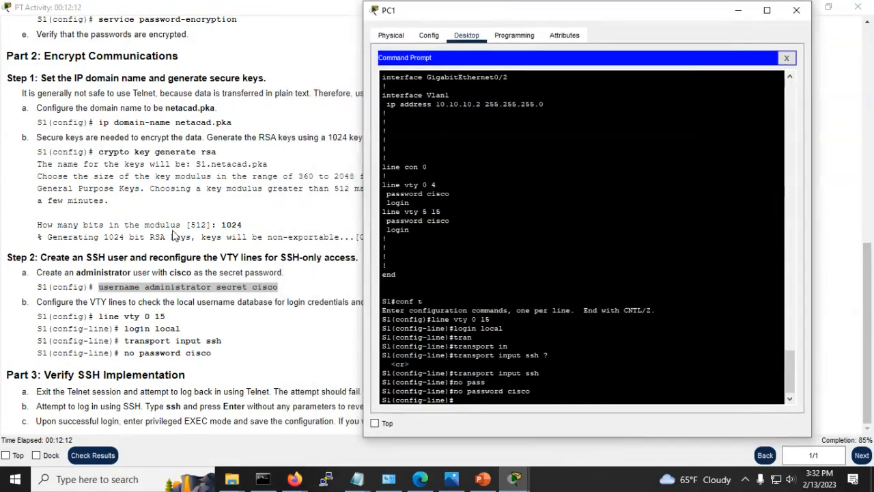
pyautogui.scroll(3, 151, 237)
pyautogui.scroll(5, 151, 237)
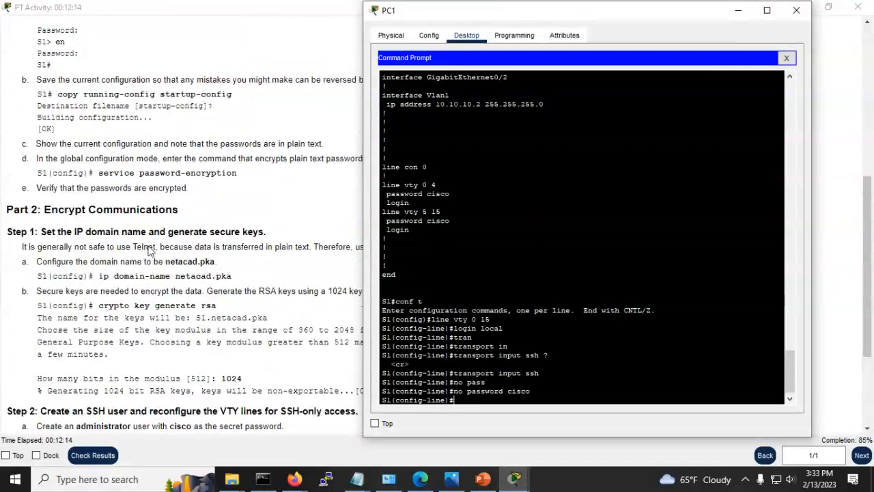
pyautogui.scroll(1, 150, 251)
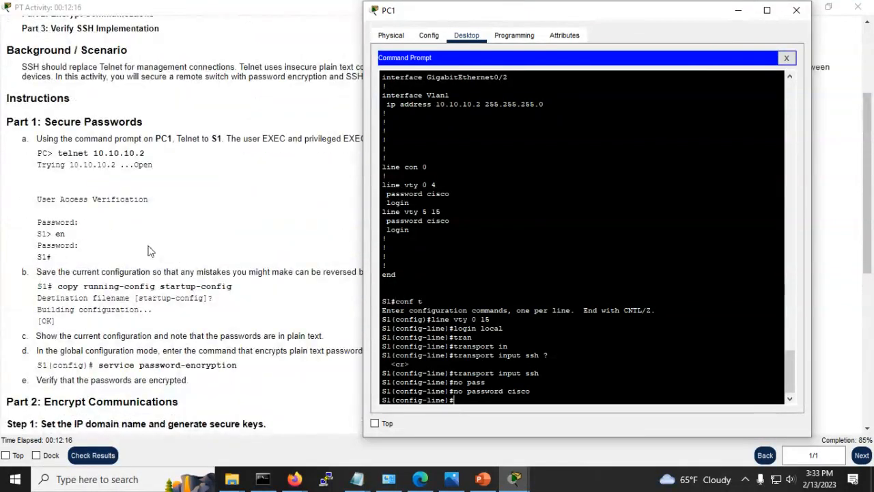
pyautogui.scroll(-3, 151, 250)
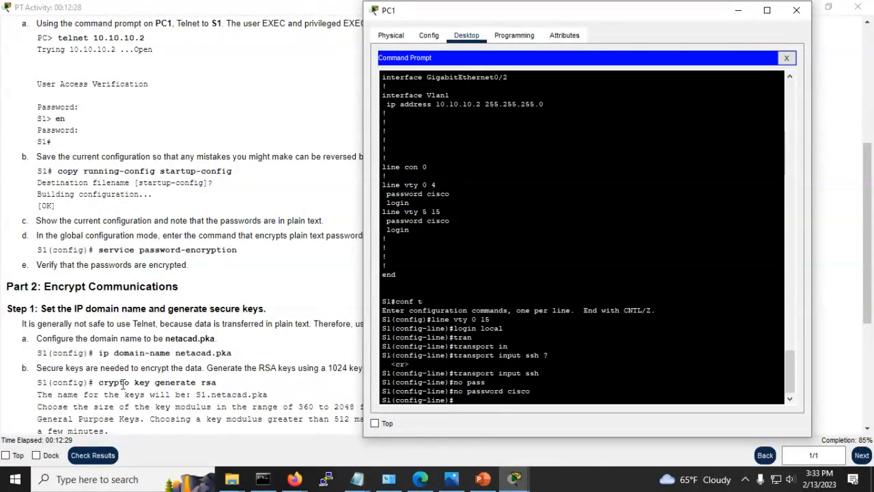
pyautogui.scroll(-3, 165, 372)
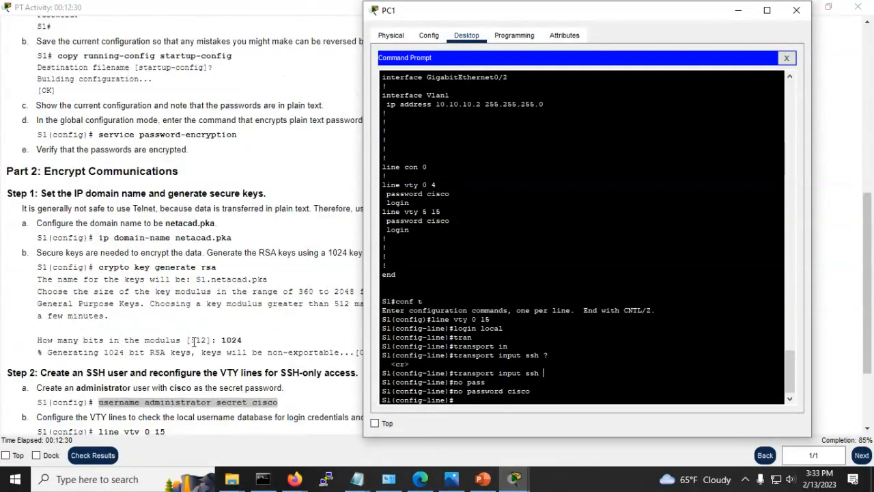
pyautogui.scroll(-3, 194, 341)
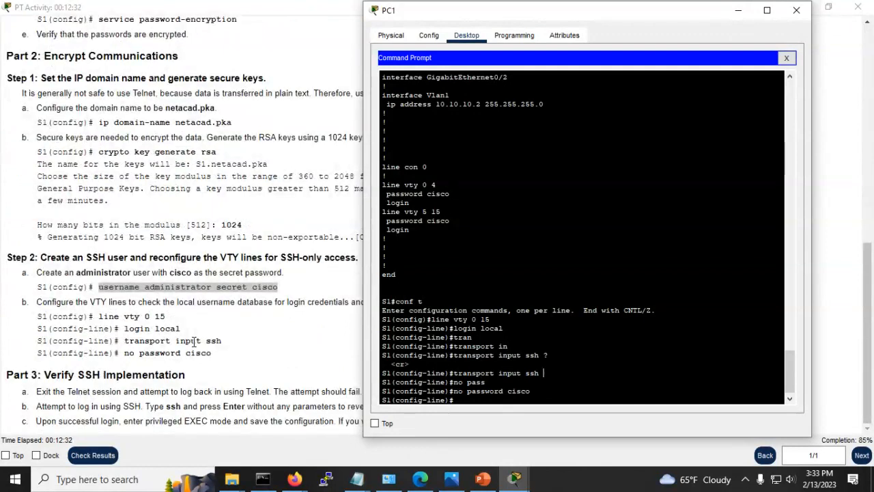
pyautogui.moveTo(542, 19); pyautogui.dragTo(572, 36)
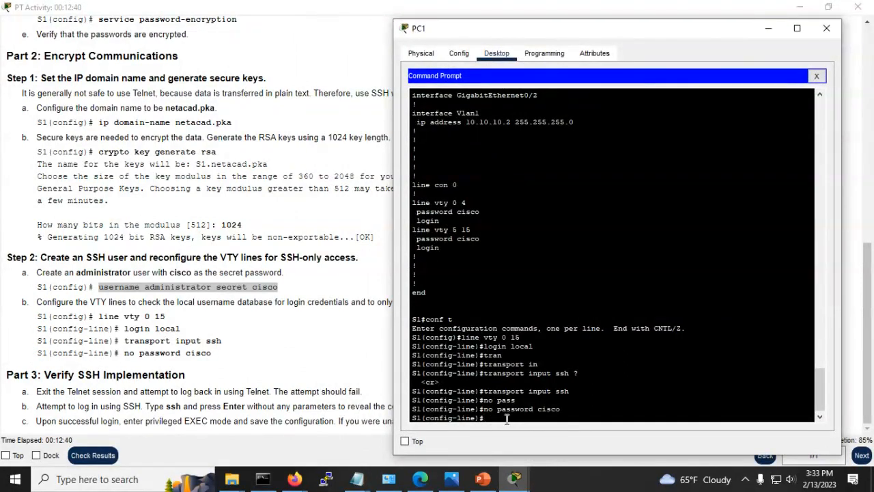
# Step: Exit line config, global config, and the Telnet session to S1
pyautogui.write('xit')
pyautogui.press('Return')
pyautogui.write('exit')
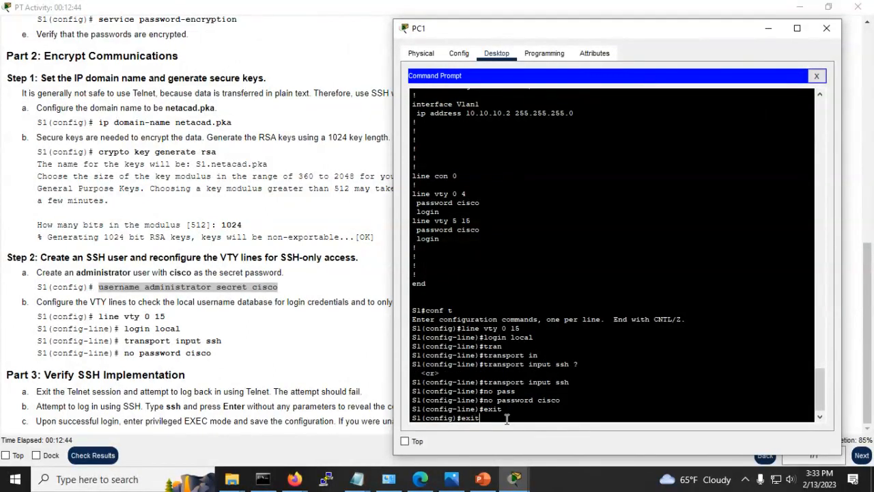
pyautogui.press('Return')
pyautogui.write('exit')
pyautogui.press('Return')
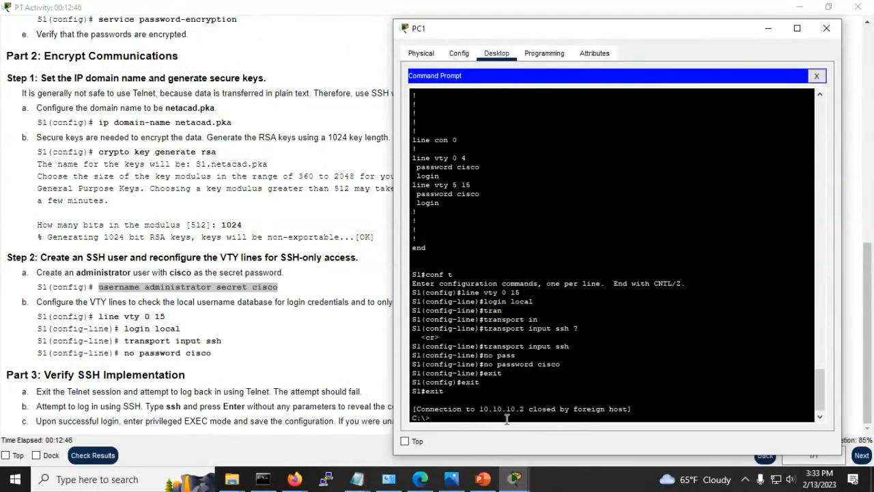
# Step: Rerun telnet 10.10.10.2 from history and see the connection closed
pyautogui.press('Return')
pyautogui.press('Return')
pyautogui.press('Return')
pyautogui.press('Return')
pyautogui.press('Return')
pyautogui.press('Return')
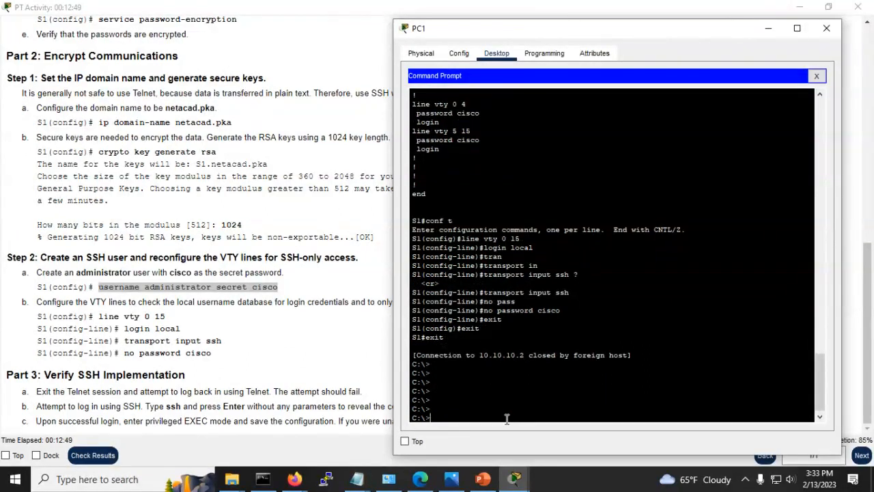
pyautogui.press('Up')
pyautogui.press('Return')
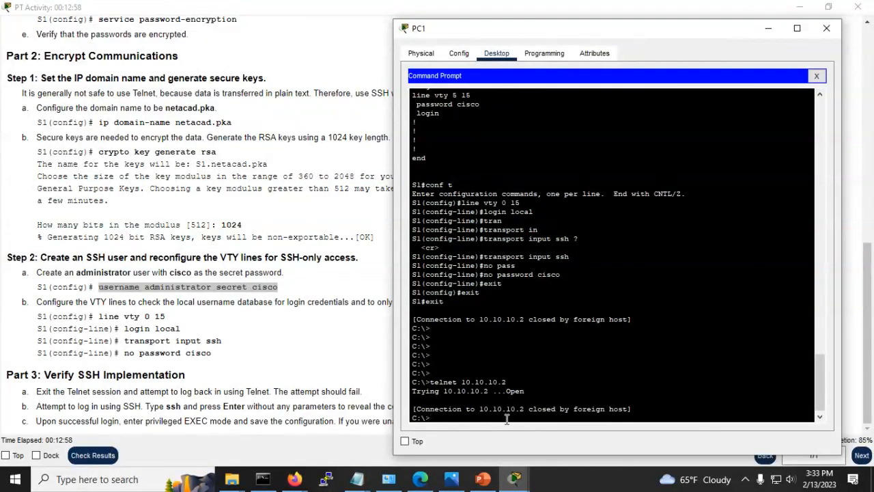
pyautogui.press('Up')
pyautogui.press('Return')
pyautogui.press('Return')
pyautogui.press('Return')
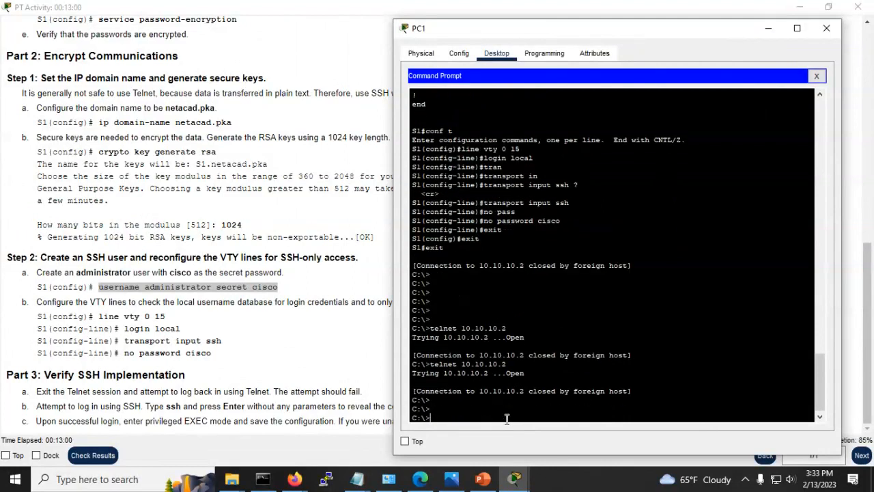
pyautogui.press('Return')
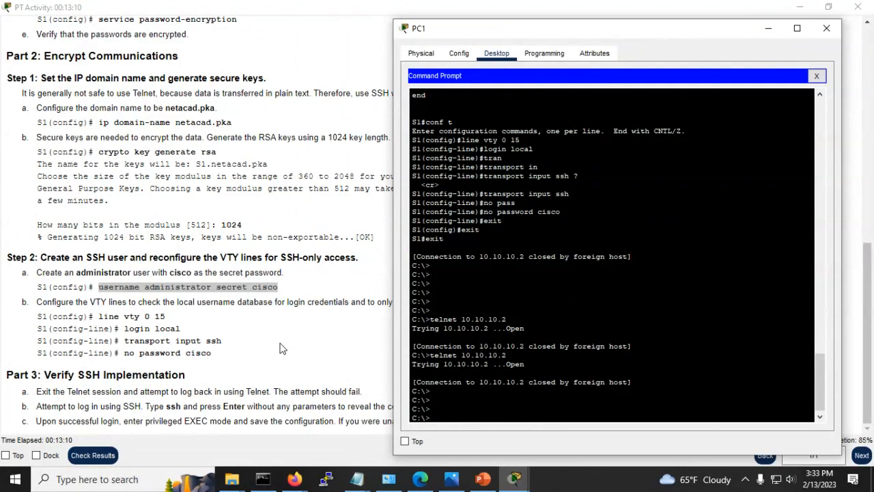
pyautogui.click(268, 364)
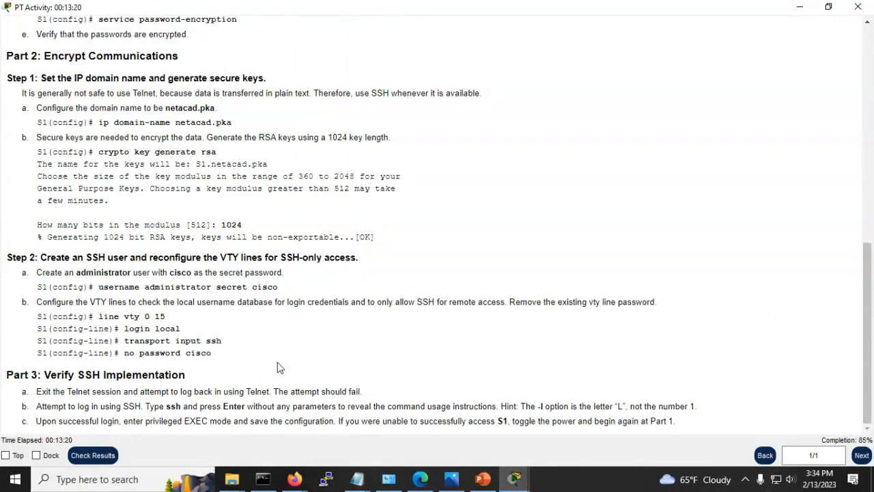
pyautogui.hotkey('alt', 'Tab')
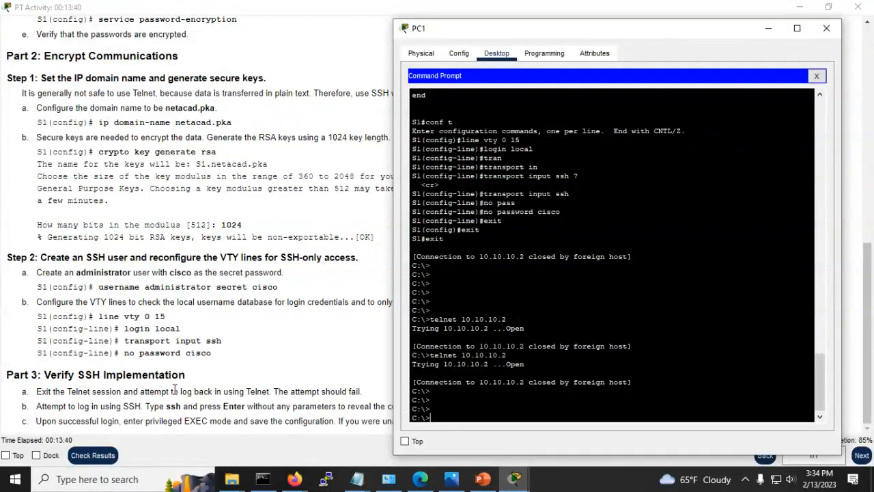
pyautogui.click(237, 374)
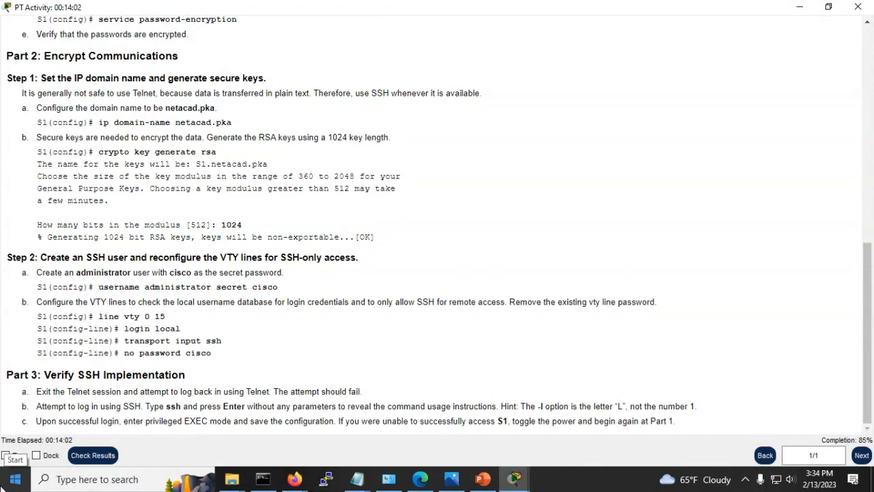
pyautogui.hotkey('alt', 'Tab')
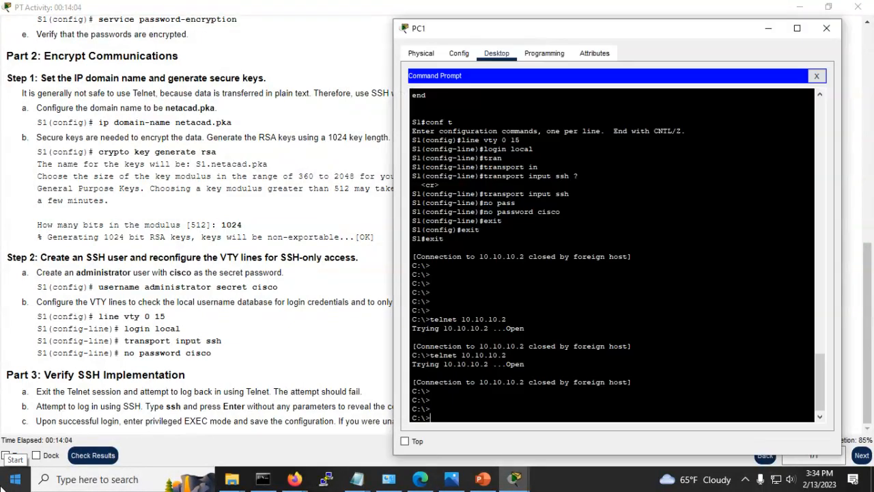
# Step: View ssh usage, then run ssh -l administrator 10.10.10.2 from PC1
pyautogui.write('ssh')
pyautogui.press('Return')
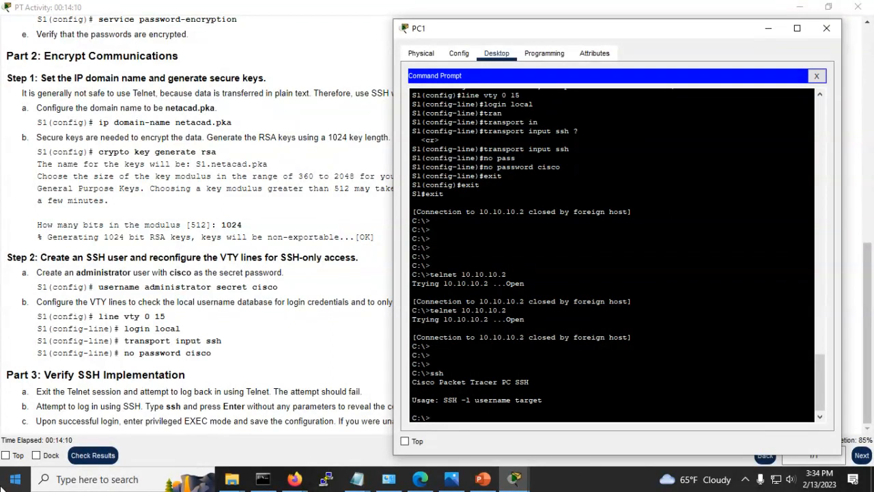
pyautogui.write('ssh')
pyautogui.write(' -l')
pyautogui.write(' administr')
pyautogui.write('ra')
pyautogui.write('tor')
pyautogui.write(' 10.10')
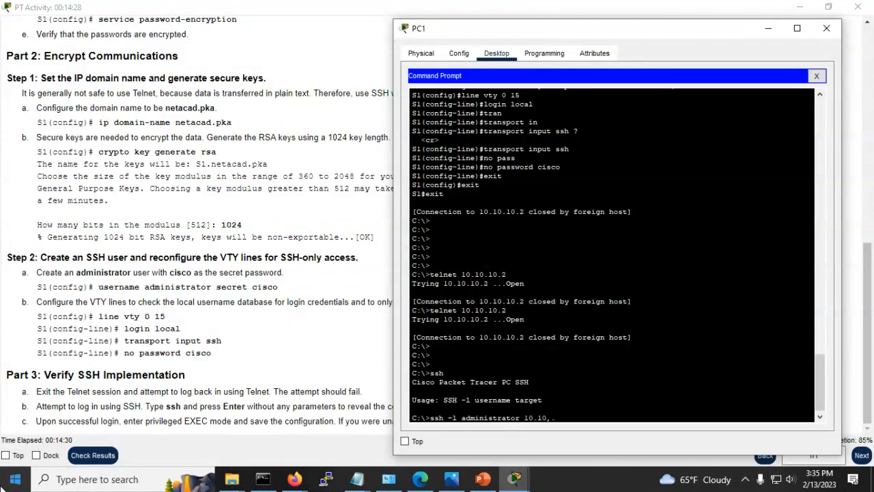
pyautogui.write(',.')
pyautogui.press('BackSpace')
pyautogui.write('.10.2')
pyautogui.press('Return')
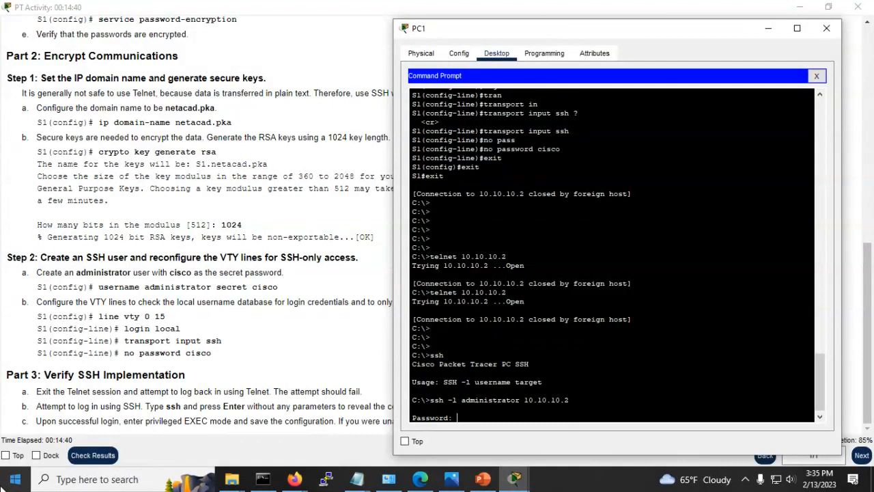
# Step: Enter the SSH login password, then run enable to reach S1's privileged prompt
pyautogui.write('cisco')
pyautogui.press('Return')
pyautogui.press('Return')
pyautogui.press('Return')
pyautogui.press('Return')
pyautogui.press('Return')
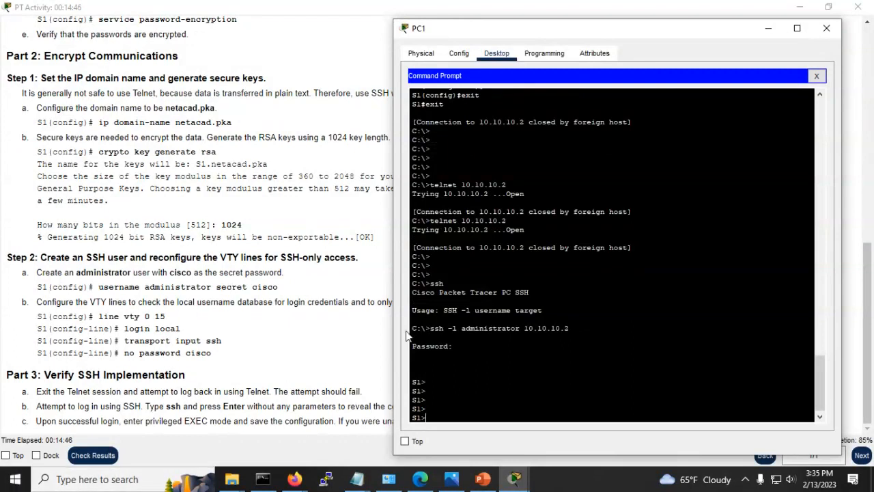
pyautogui.click(201, 412)
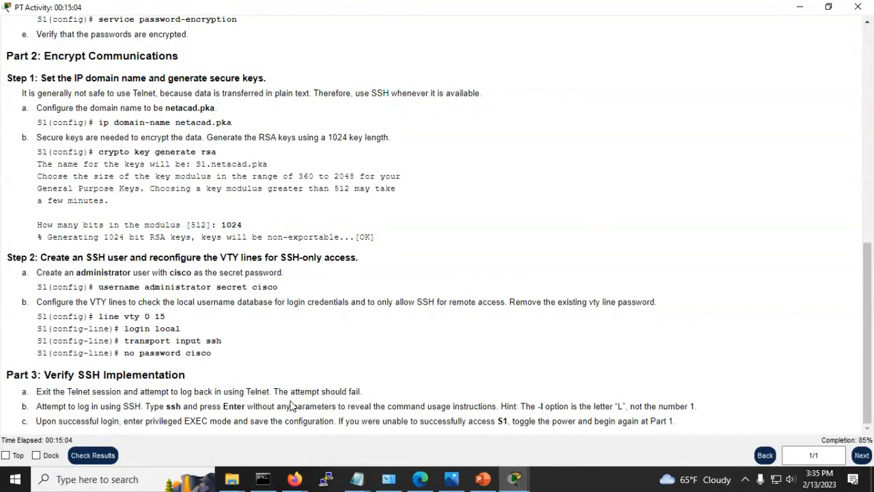
pyautogui.hotkey('alt', 'Tab')
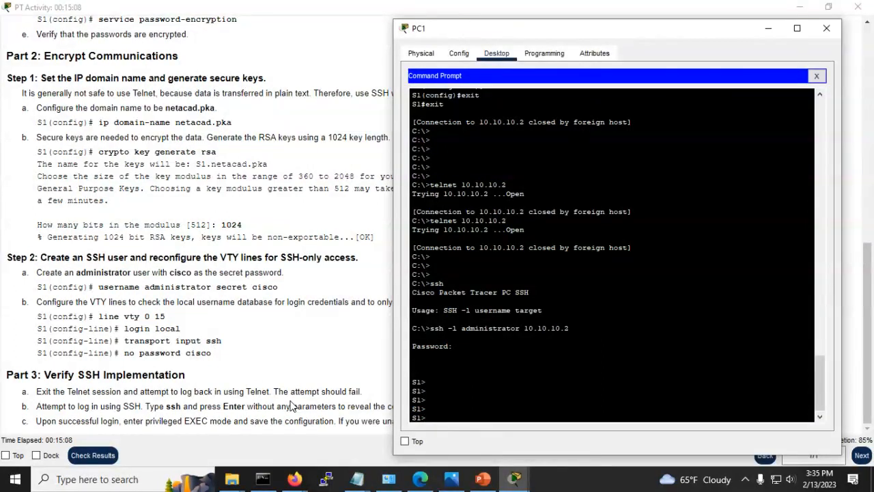
pyautogui.write('en')
pyautogui.press('Tab')
pyautogui.press('Return')
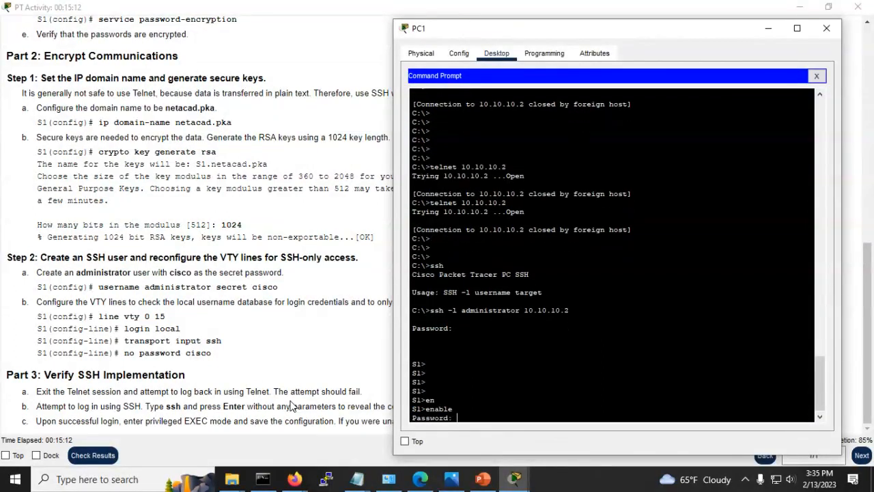
pyautogui.press('Return')
pyautogui.press('Return')
pyautogui.press('Return')
pyautogui.press('Return')
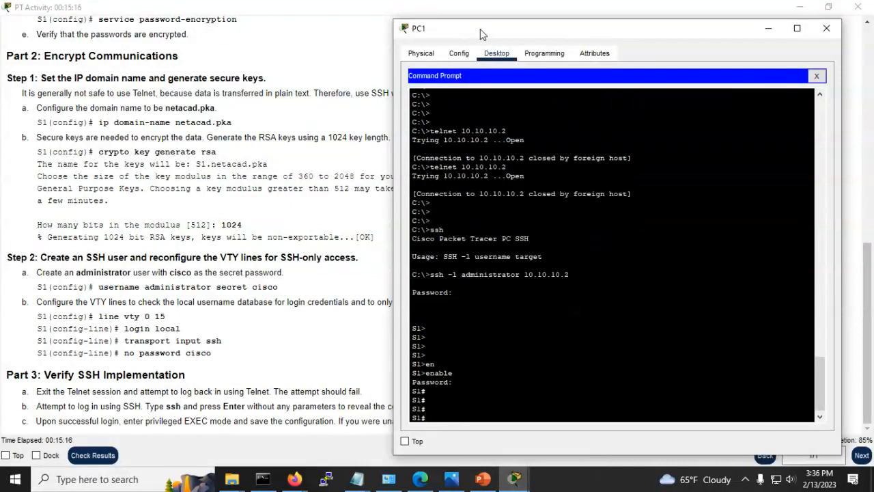
# Step: Reposition the PC1 window and check the activity results
pyautogui.moveTo(484, 31); pyautogui.dragTo(343, 12)
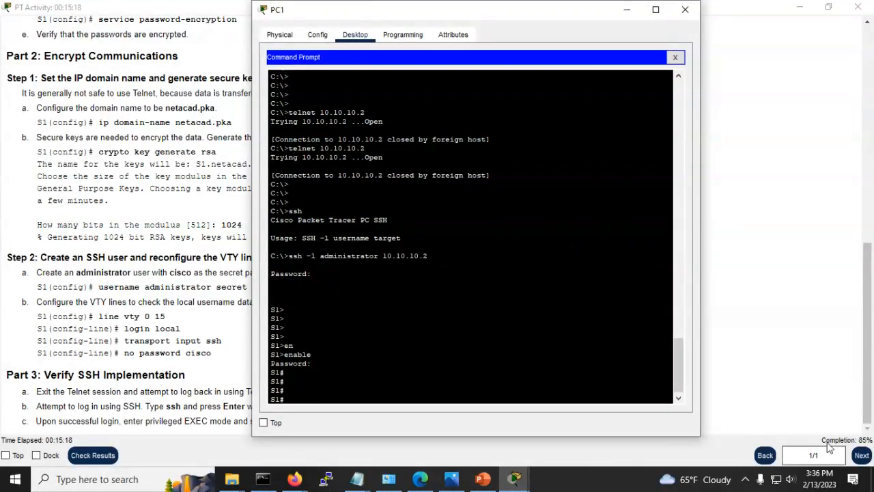
pyautogui.moveTo(303, 16); pyautogui.dragTo(413, 16)
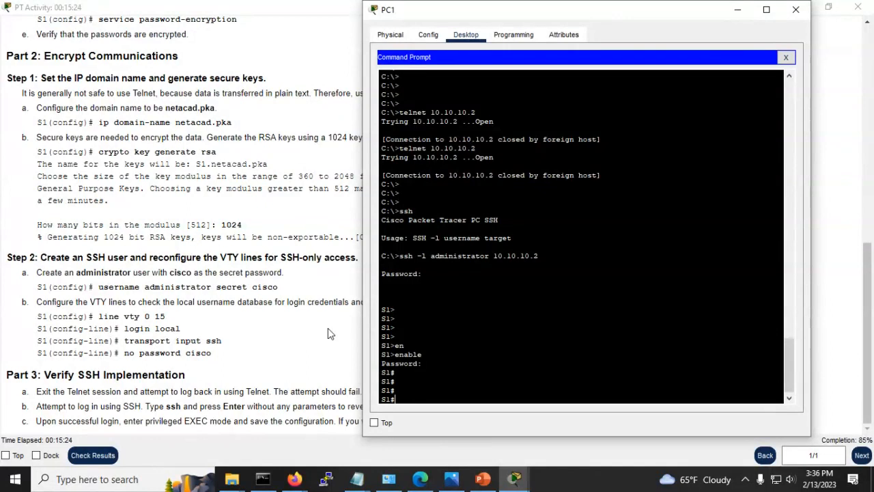
pyautogui.click(98, 455)
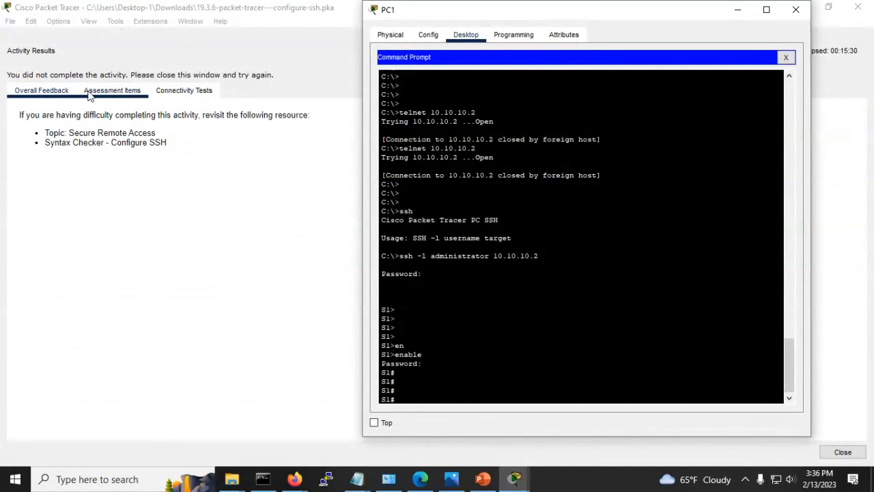
# Step: View Assessment Items showing Service Password Encryption incorrect at 80/100, then close results
pyautogui.click(112, 91)
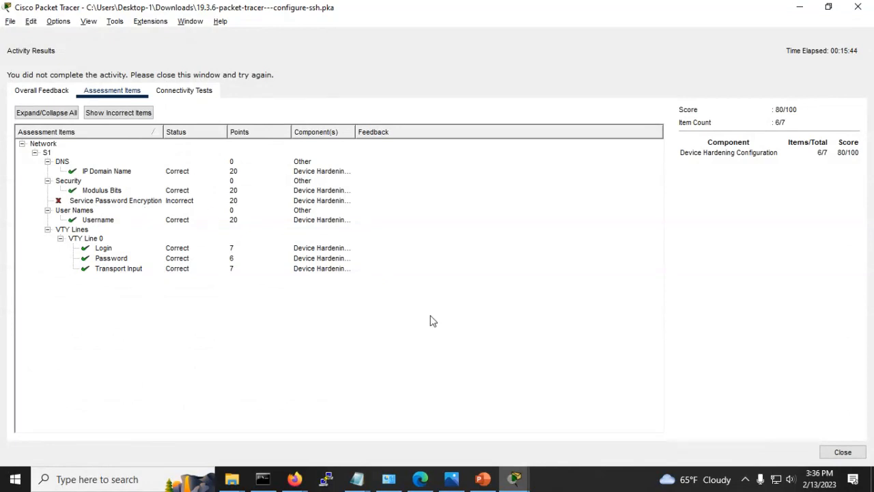
pyautogui.click(843, 452)
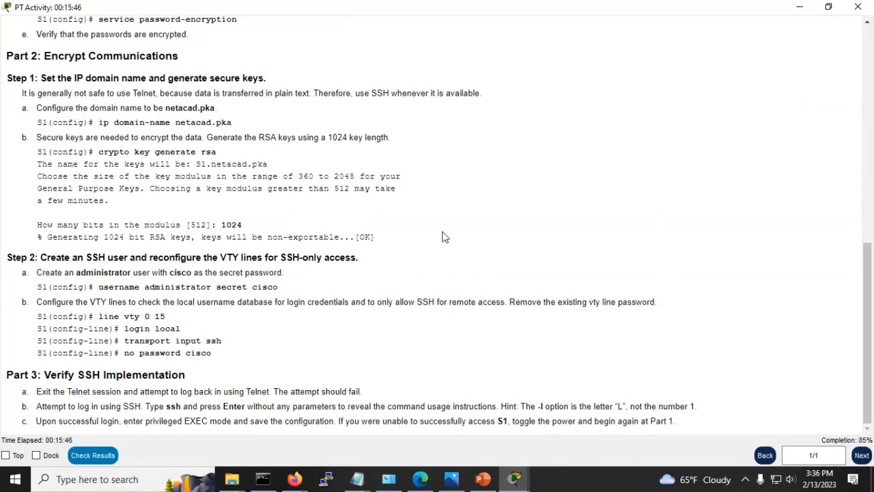
# Step: Return to PC1's SSH session and enter global configuration mode on S1 with conf t
pyautogui.hotkey('alt', 'Tab')
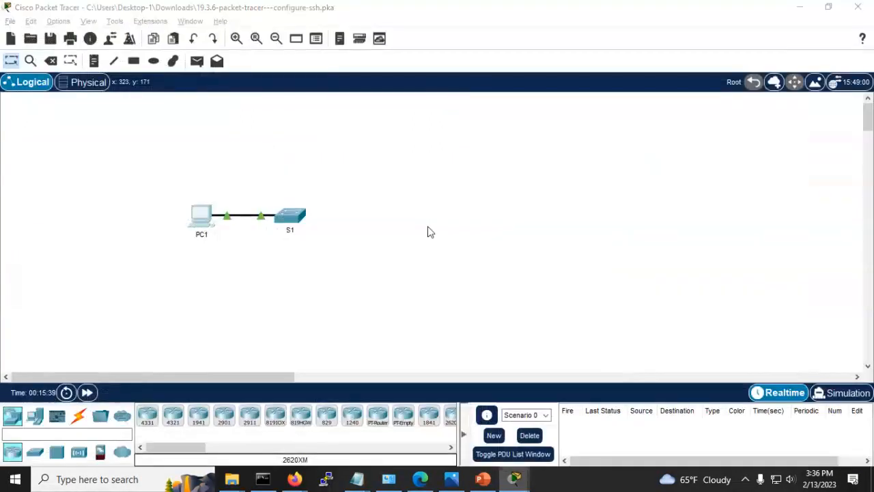
pyautogui.hotkey('alt', 'Tab')
pyautogui.press('Tab')
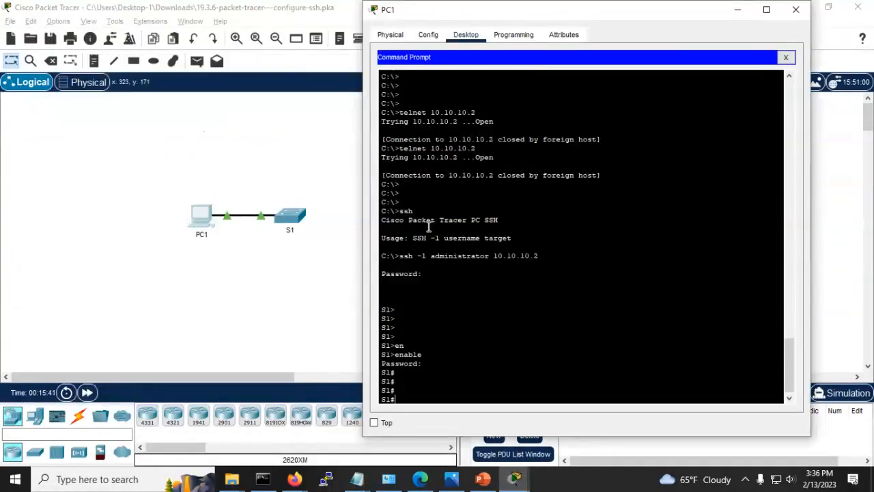
pyautogui.press('Return')
pyautogui.press('Return')
pyautogui.press('Return')
pyautogui.press('Return')
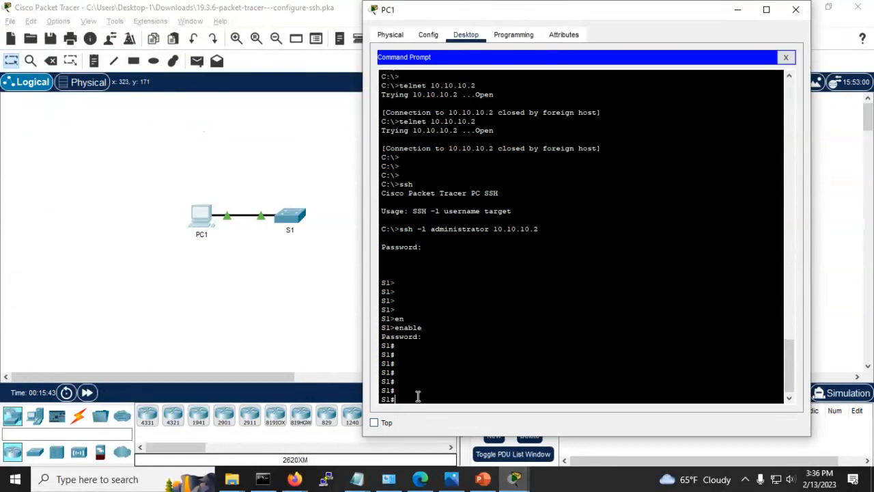
pyautogui.write('conf t')
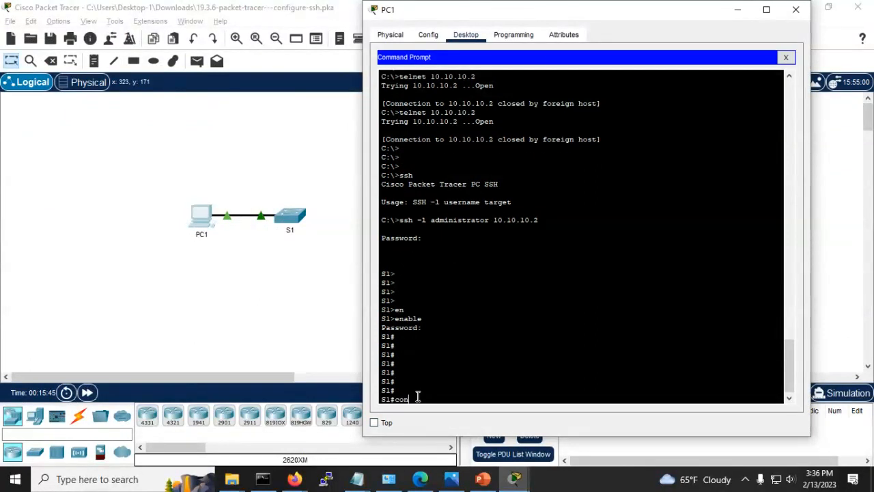
pyautogui.press('Return')
# Step: Run enable secret with the switch password on S1, then return to the instructions
pyautogui.write('se')
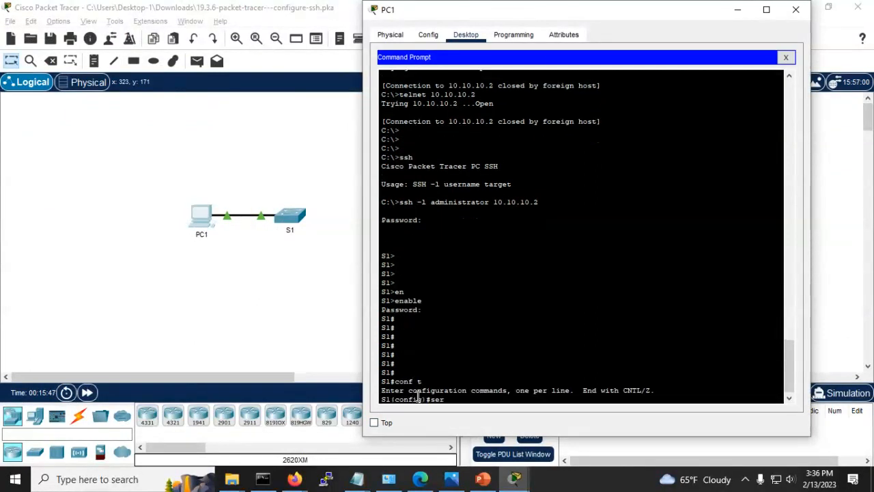
pyautogui.write('r')
pyautogui.press('Tab')
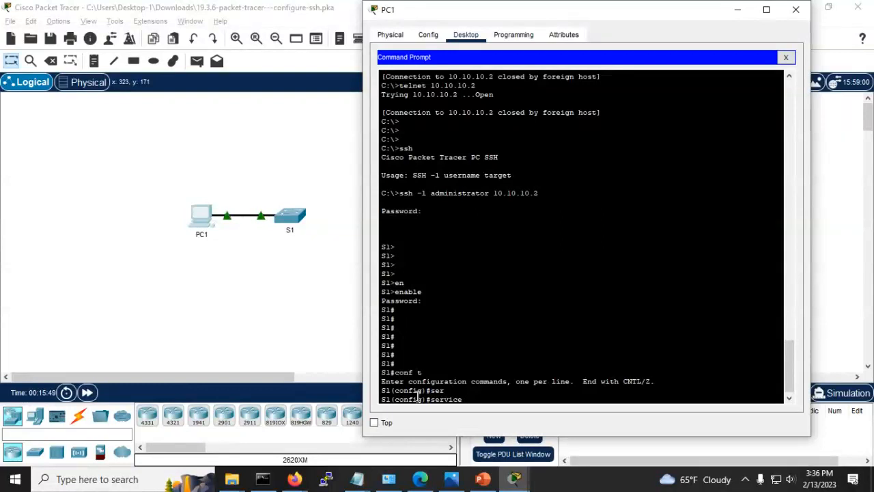
pyautogui.press('BackSpace')
pyautogui.press('BackSpace')
pyautogui.press('BackSpace')
pyautogui.press('BackSpace')
pyautogui.press('BackSpace')
pyautogui.press('BackSpace')
pyautogui.write('nab')
pyautogui.press('Tab')
pyautogui.write('se')
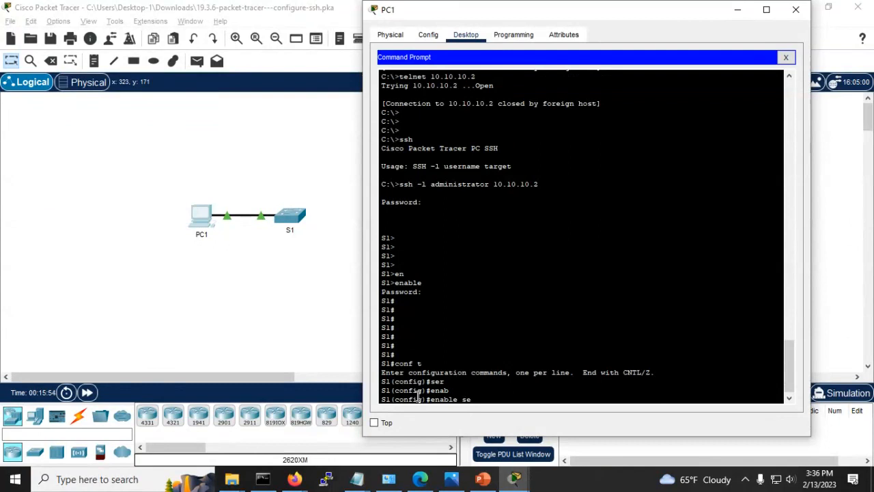
pyautogui.write('cre')
pyautogui.press('Tab')
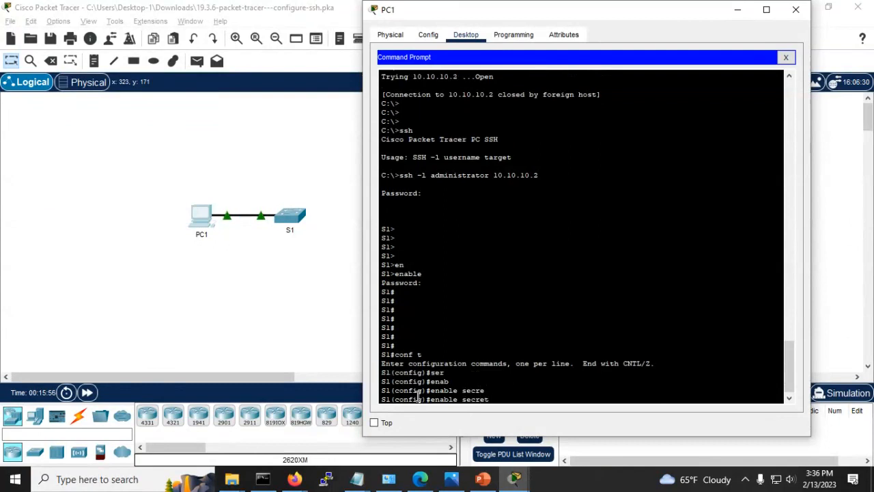
pyautogui.write('cisco')
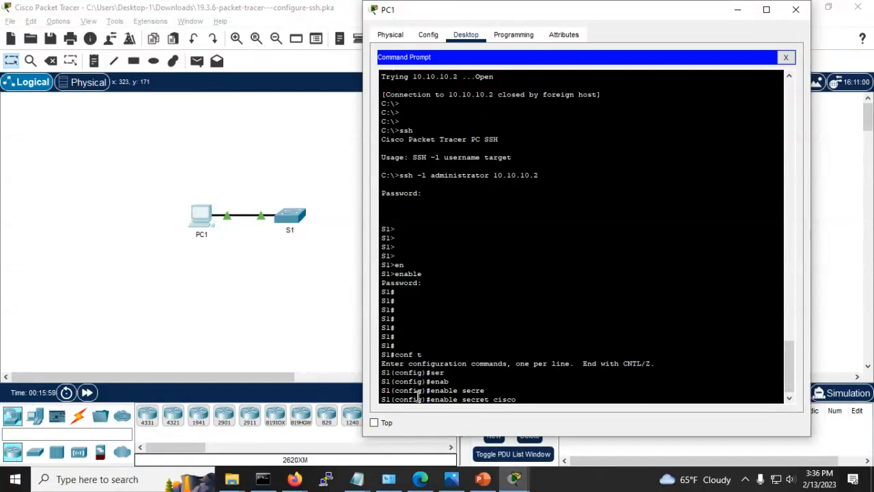
pyautogui.moveTo(462, 14); pyautogui.dragTo(313, 21)
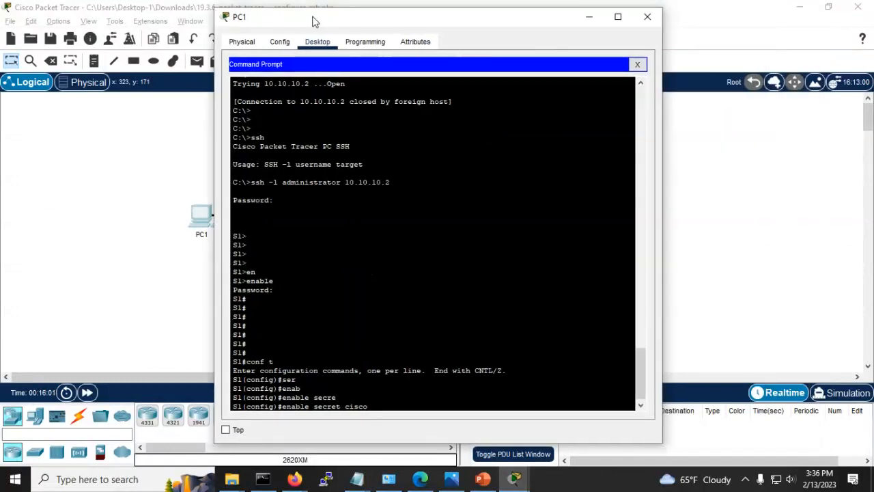
pyautogui.press('Return')
pyautogui.press('Return')
pyautogui.press('Return')
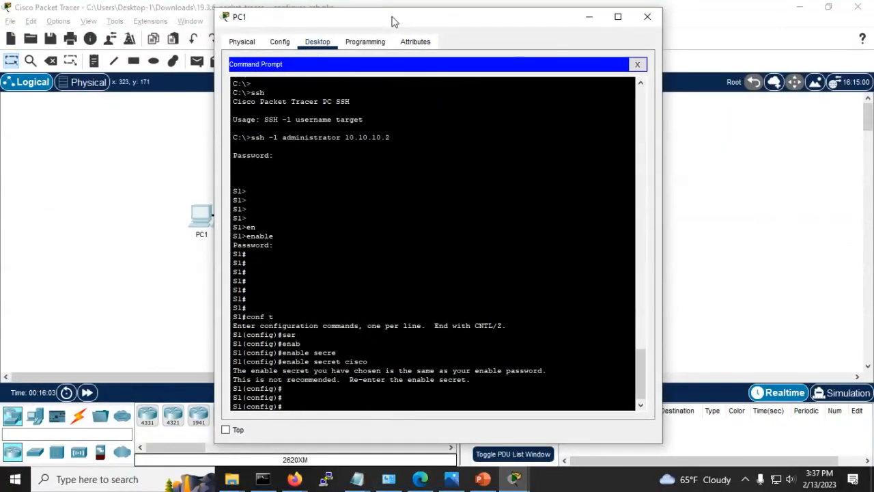
pyautogui.hotkey('alt', 'Tab')
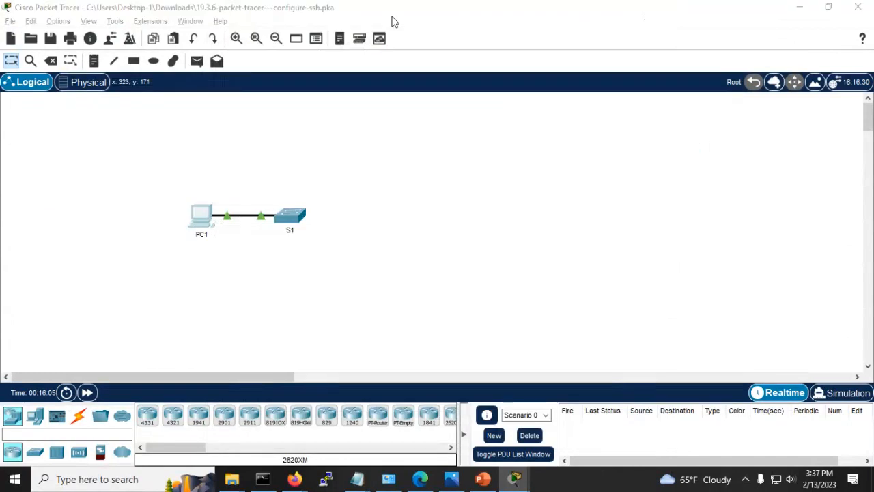
pyautogui.hotkey('alt', 'Tab')
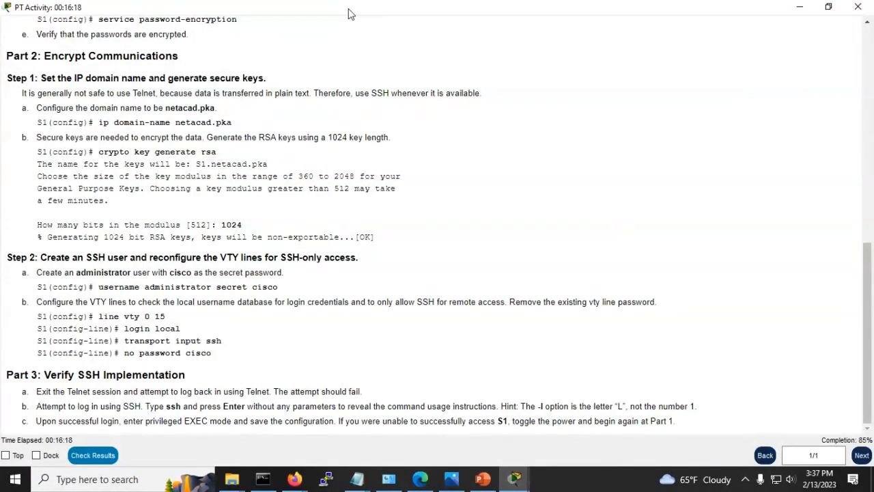
# Step: Scroll the instructions to Part 1 step d and return to PC1's prompt
pyautogui.scroll(3, 203, 200)
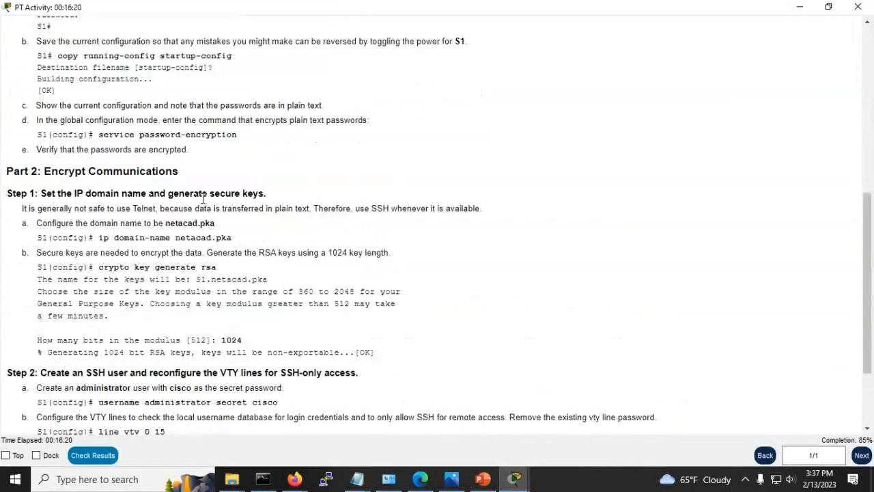
pyautogui.scroll(1, 224, 198)
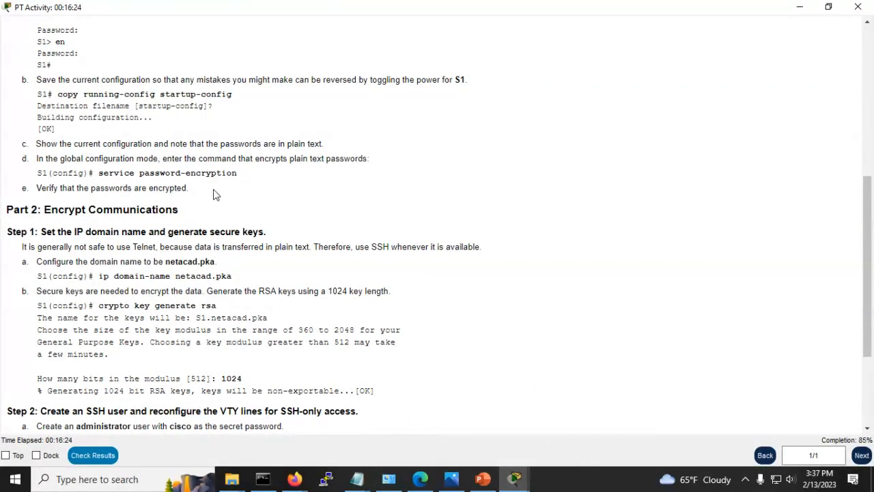
pyautogui.scroll(1, 206, 185)
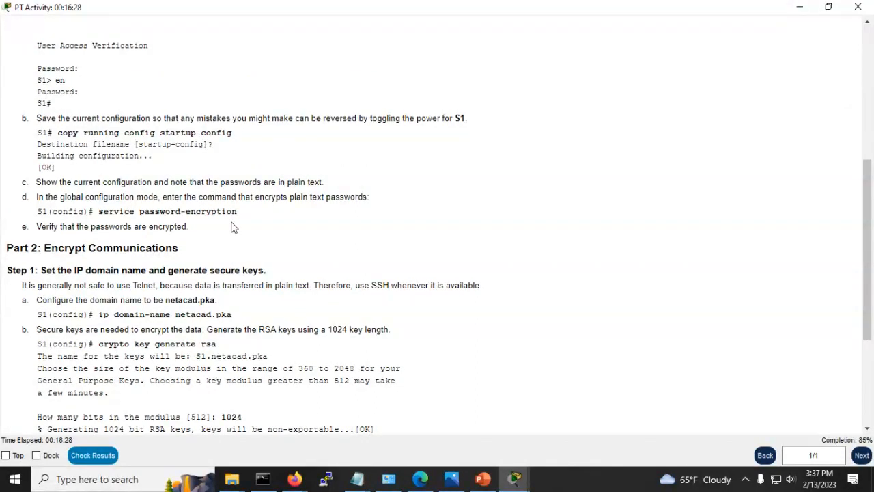
pyautogui.hotkey('alt', 'Tab')
pyautogui.hotkey('alt', 'Tab')
pyautogui.press('Tab')
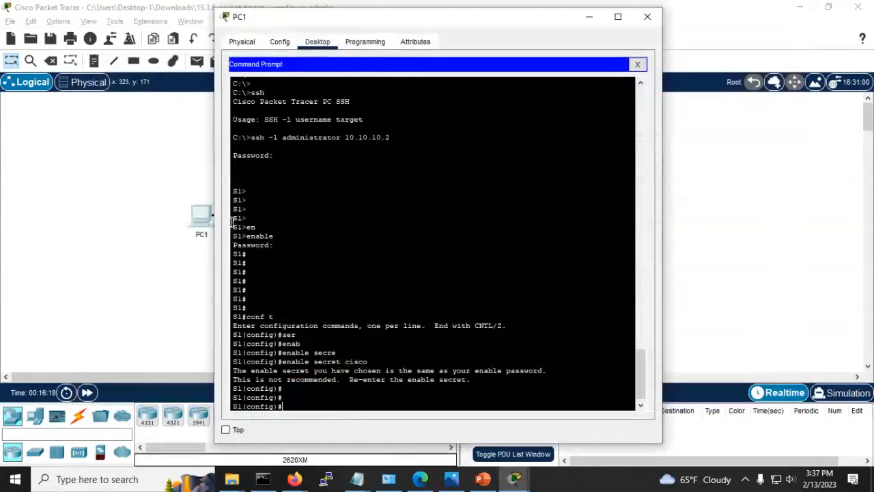
# Step: Enter service password-encryption on S1 and leave the terminal
pyautogui.write('service')
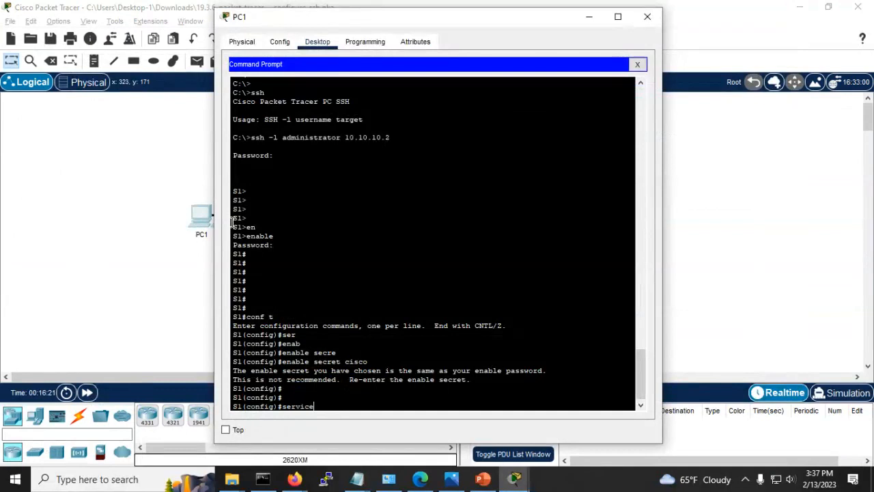
pyautogui.press('Tab')
pyautogui.write('padd')
pyautogui.press('Tab')
pyautogui.press('BackSpace')
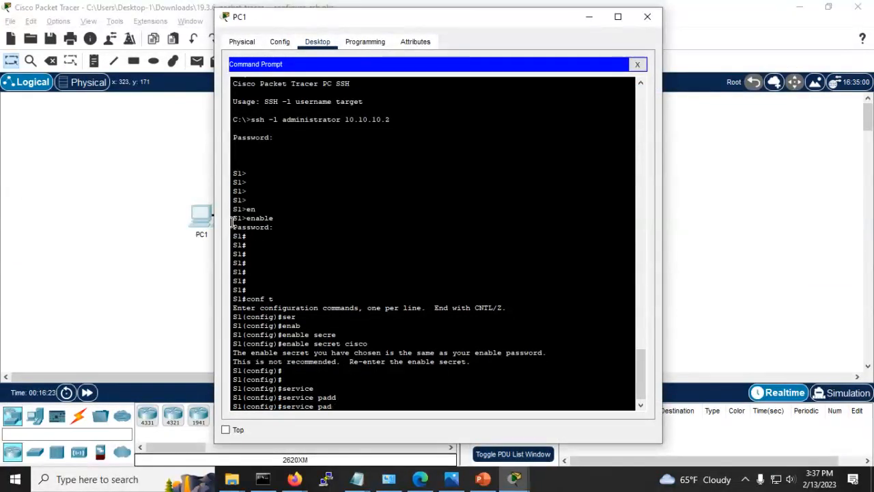
pyautogui.press('BackSpace')
pyautogui.press('BackSpace')
pyautogui.press('Tab')
pyautogui.press('Tab')
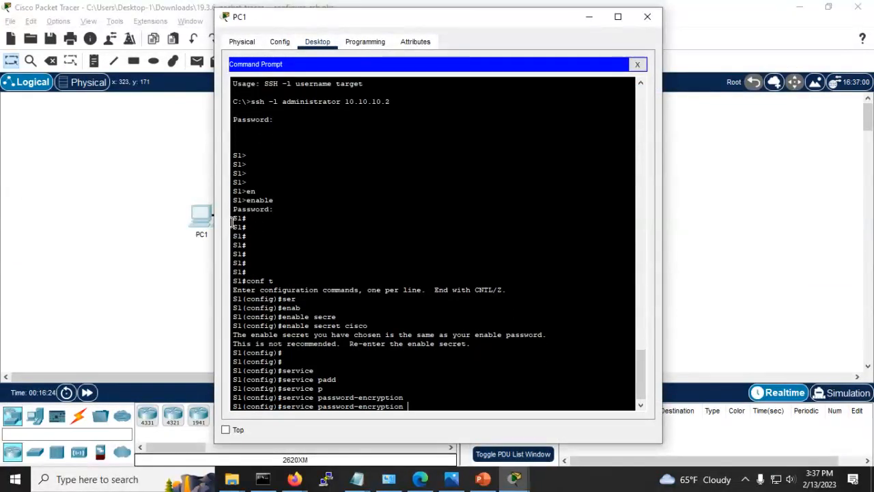
pyautogui.press('Return')
pyautogui.press('Return')
pyautogui.press('Return')
pyautogui.hotkey('alt', 'Tab')
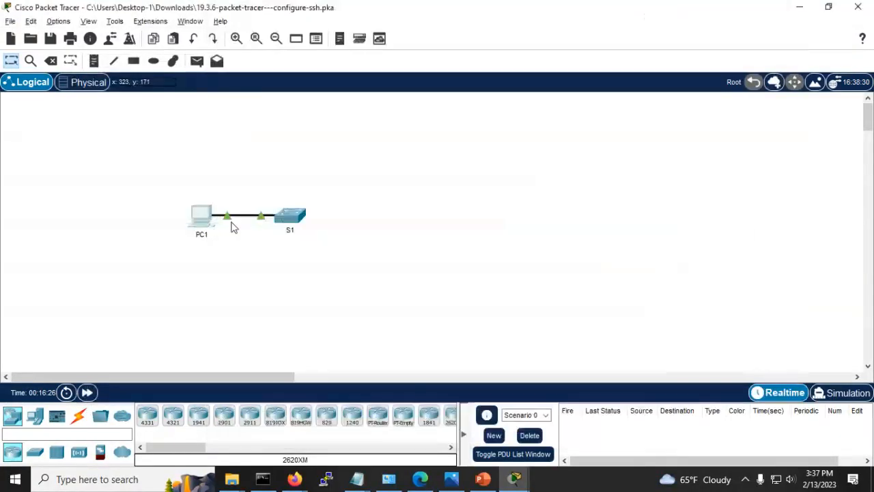
pyautogui.hotkey('alt', 'Tab')
# Step: Open Assessment Items showing all 7 correct at 100/100, widen Component(s), then minimize
pyautogui.hotkey('alt', 'Tab')
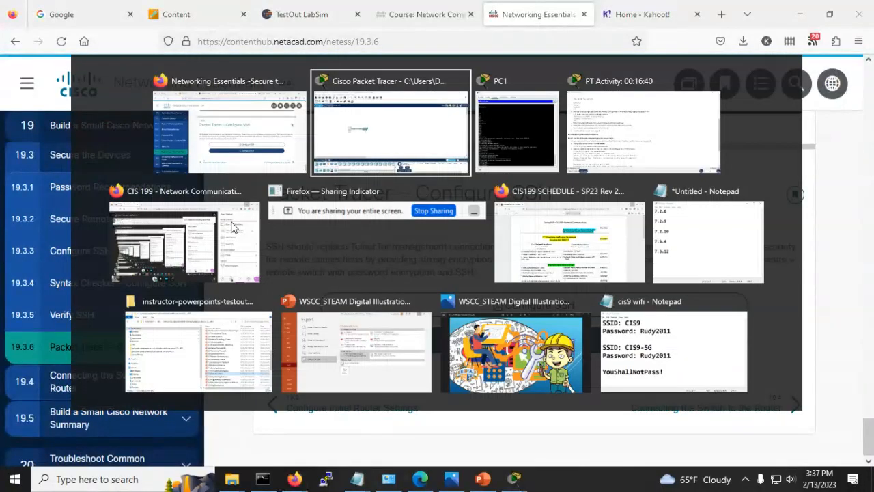
pyautogui.hotkey('alt', 'Tab')
pyautogui.hotkey('alt', 'Tab')
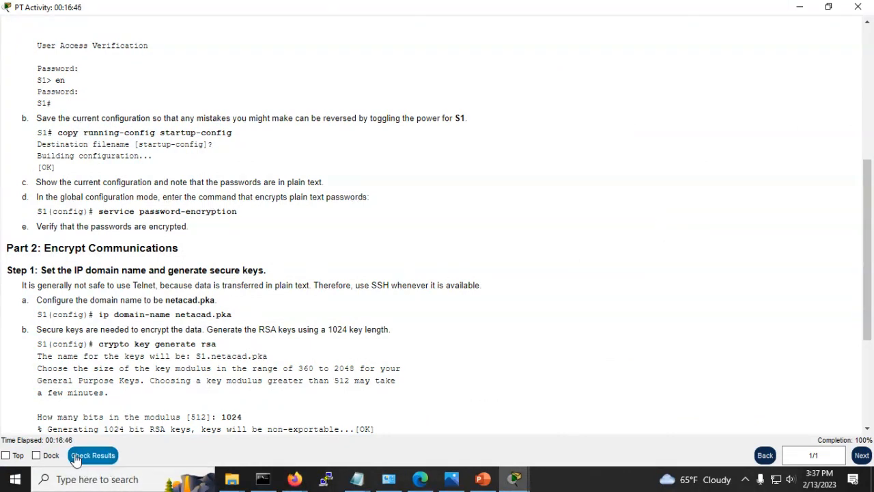
pyautogui.hotkey('alt', 'Tab')
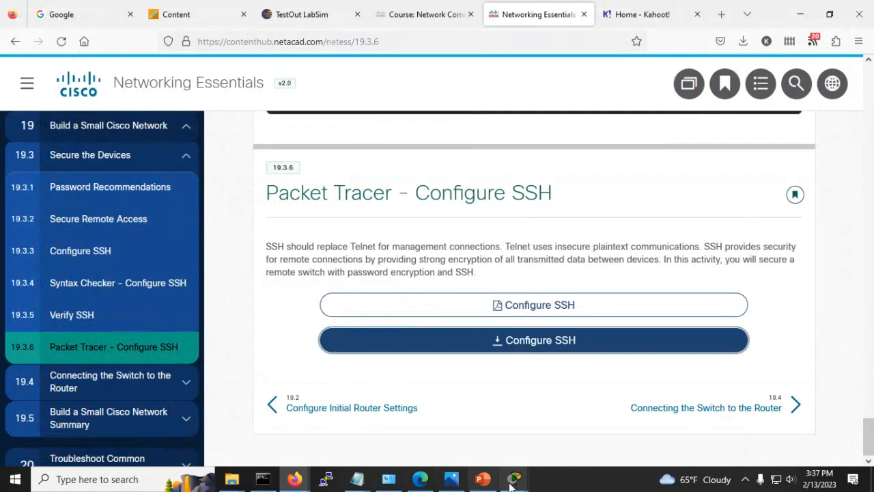
pyautogui.moveTo(515, 478)
pyautogui.click(478, 430)
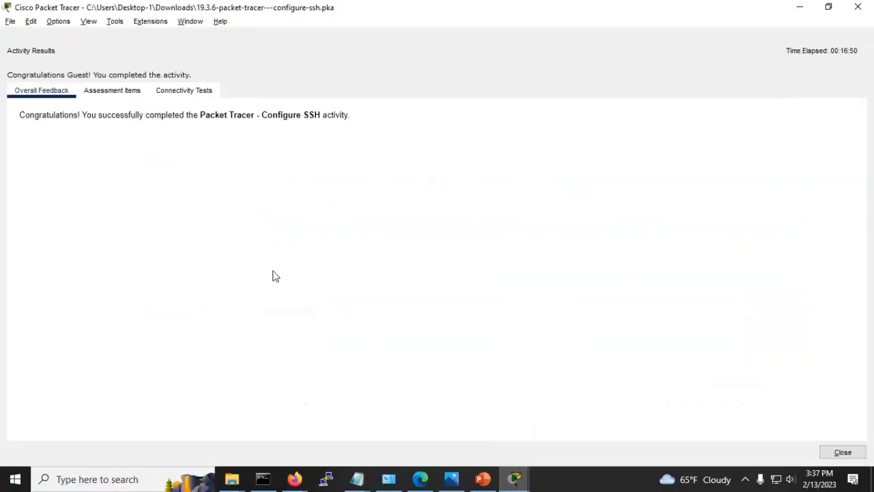
pyautogui.click(112, 91)
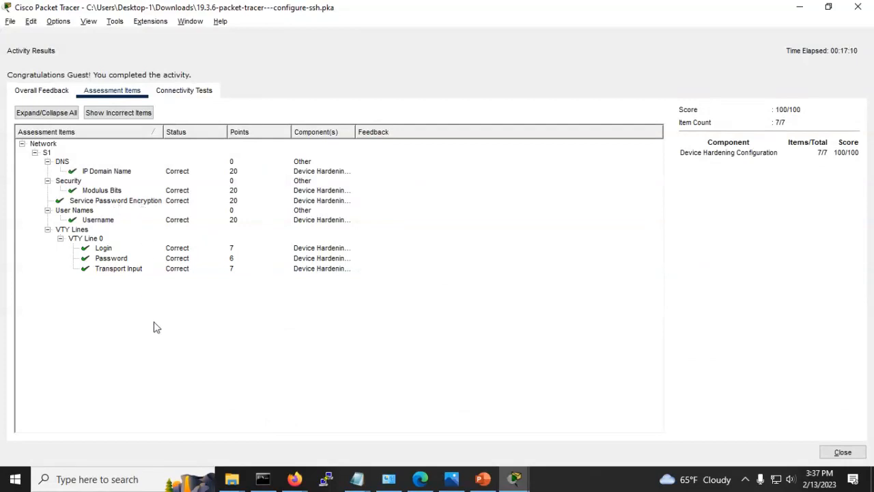
pyautogui.moveTo(356, 134); pyautogui.dragTo(485, 135)
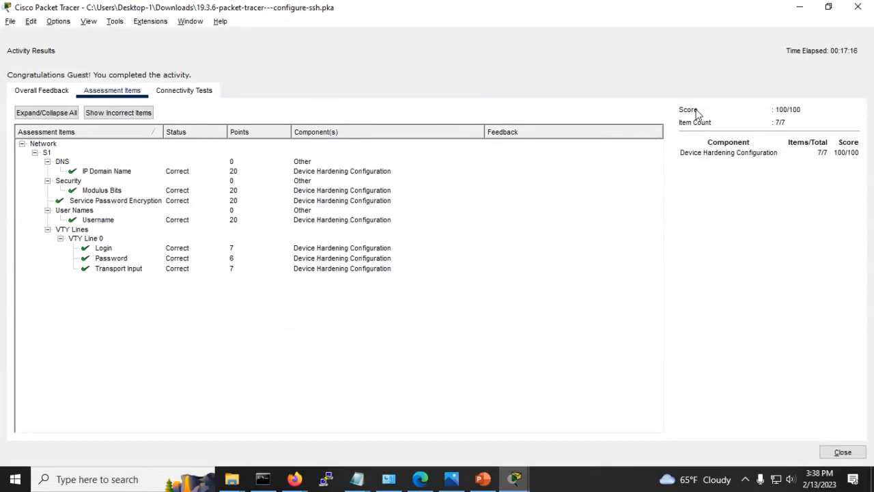
pyautogui.click(797, 8)
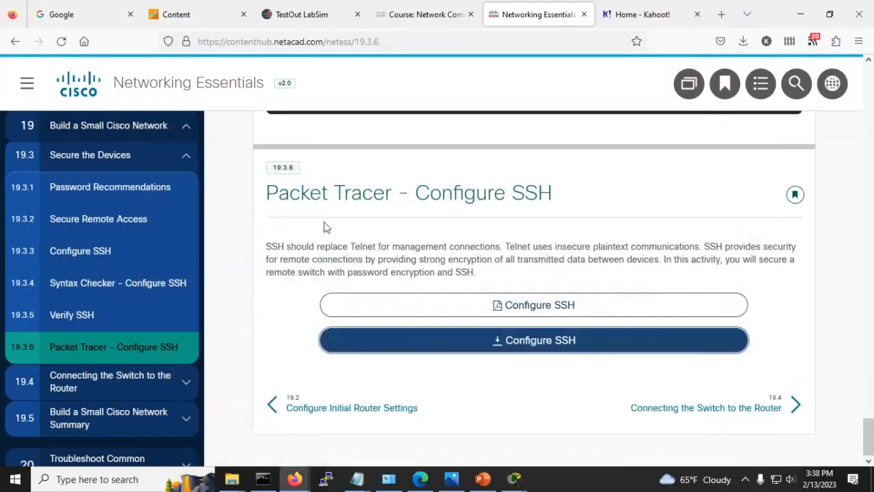
# Step: Restore PC1's command prompt from the Packet Tracer taskbar preview over the 19.3.6 page
pyautogui.moveTo(517, 481)
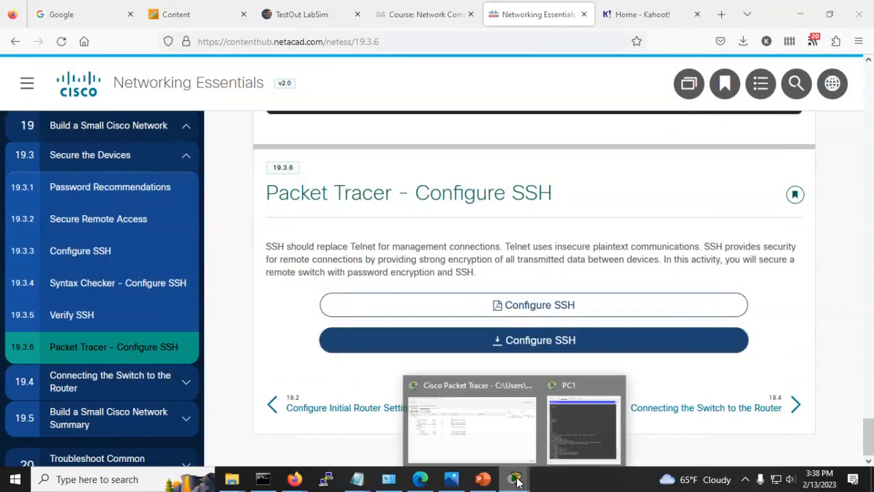
pyautogui.click(582, 425)
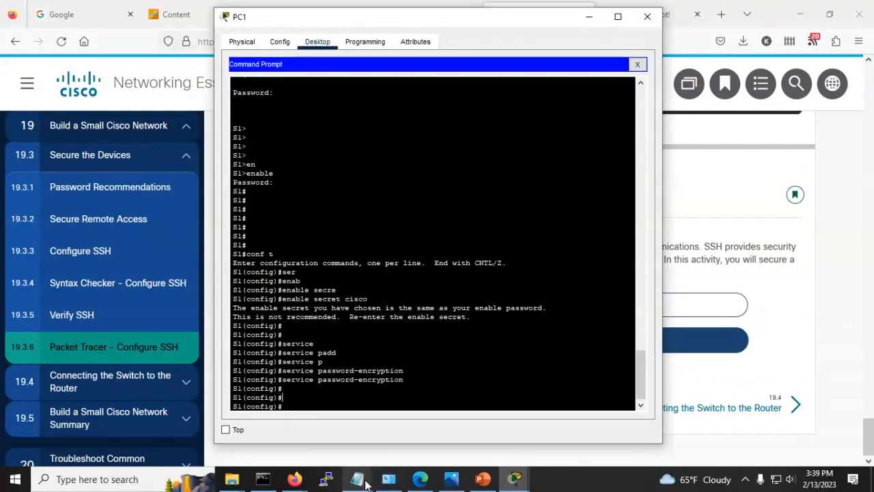
# Step: Bring the IP-list Notepad forward and cancel its new-note save prompt, keeping the list
pyautogui.moveTo(357, 477)
pyautogui.moveTo(440, 425)
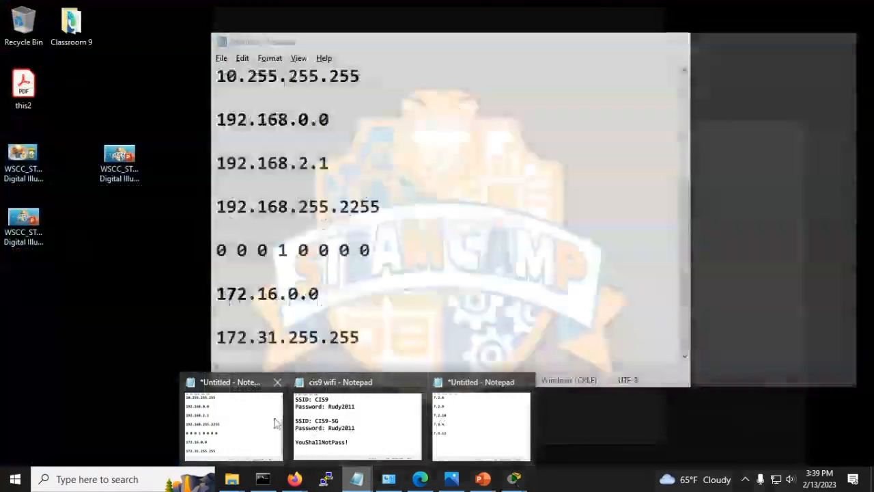
pyautogui.click(232, 420)
pyautogui.click(221, 59)
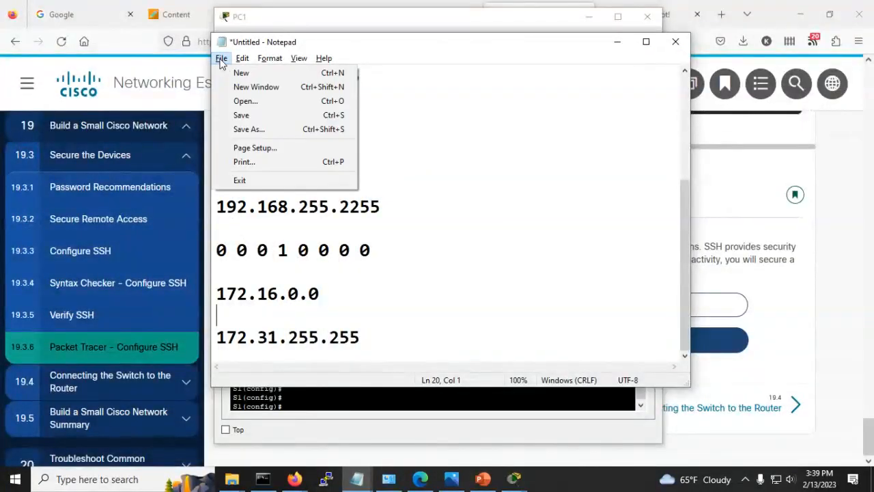
pyautogui.click(238, 182)
pyautogui.click(456, 240)
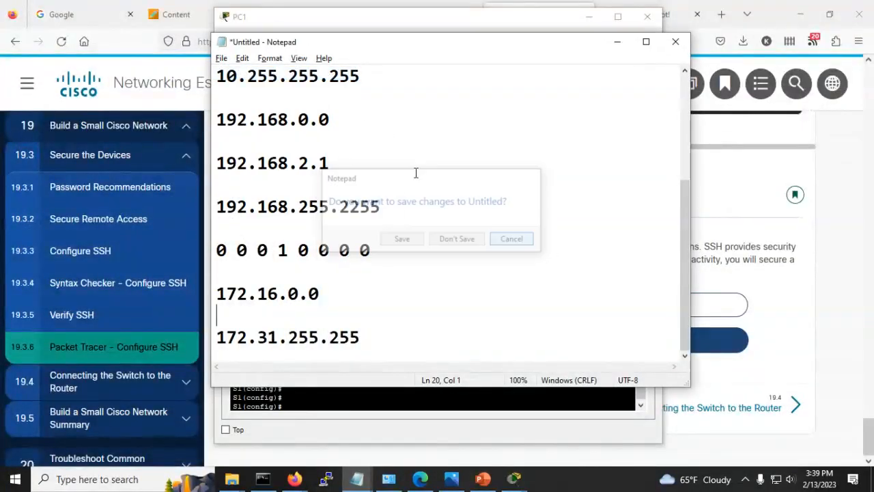
# Step: Paste the administrator username-with-secret command into a new Notepad window, then minimize the IP list note
pyautogui.click(221, 58)
pyautogui.click(232, 88)
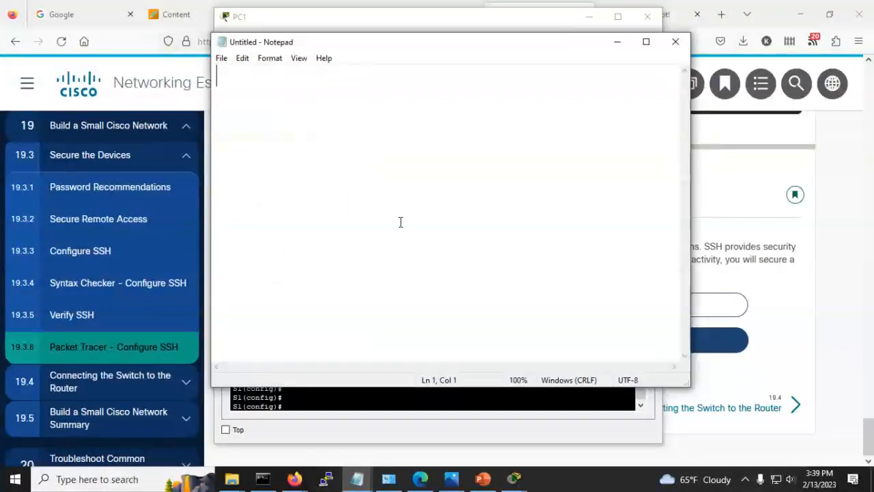
pyautogui.hotkey('ctrl', 'v')
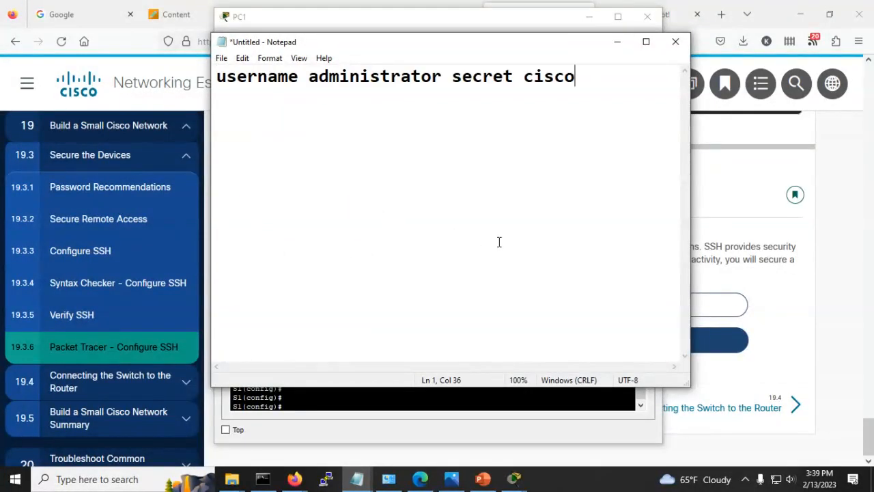
pyautogui.press('Return')
pyautogui.press('Return')
pyautogui.click(604, 41)
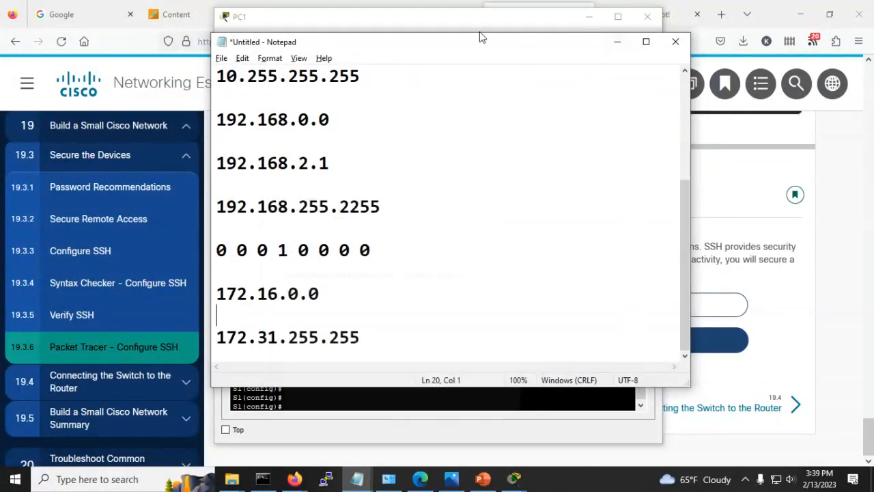
pyautogui.click(616, 41)
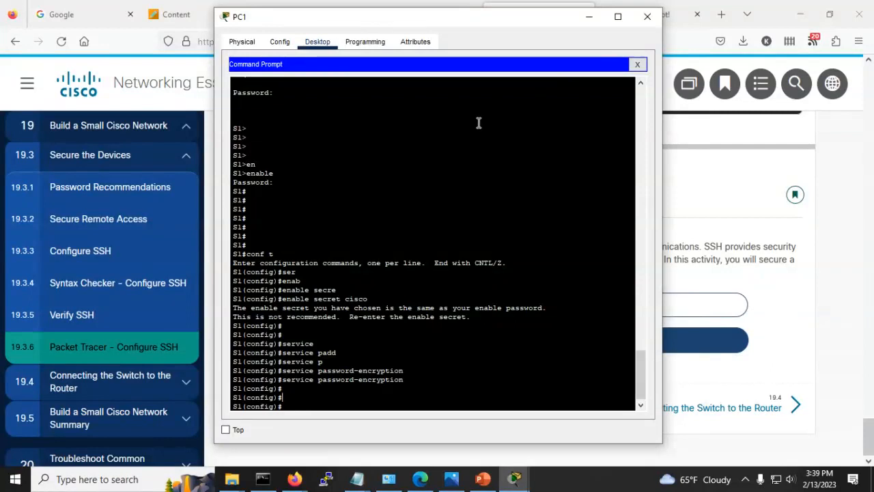
# Step: Minimize Packet Tracer, the browser and the notes, then start Wireshark via its Classroom 9 shortcut
pyautogui.click(587, 16)
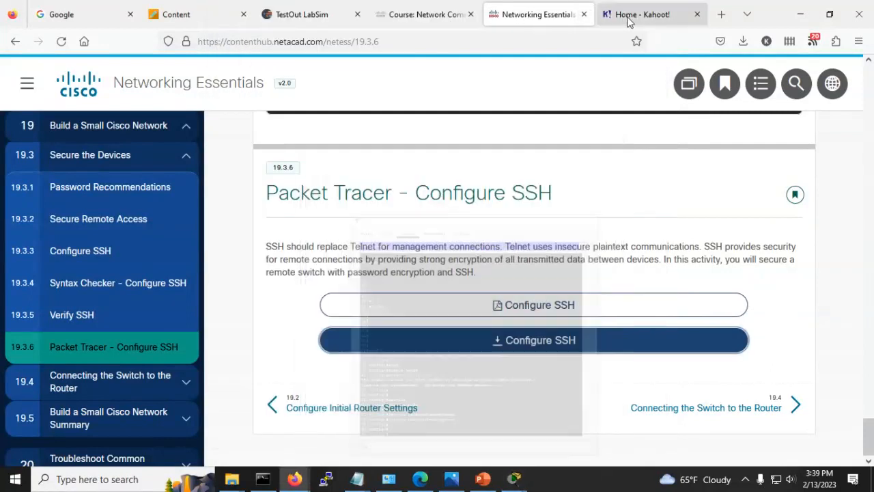
pyautogui.click(798, 15)
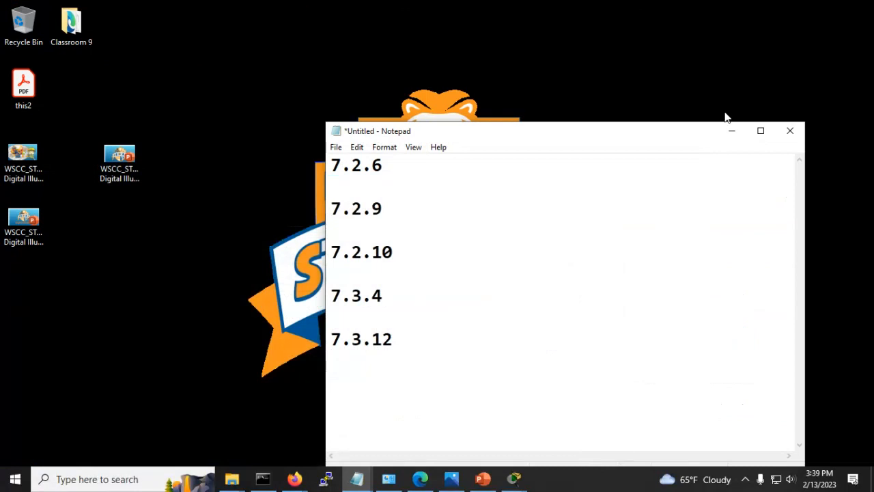
pyautogui.click(731, 130)
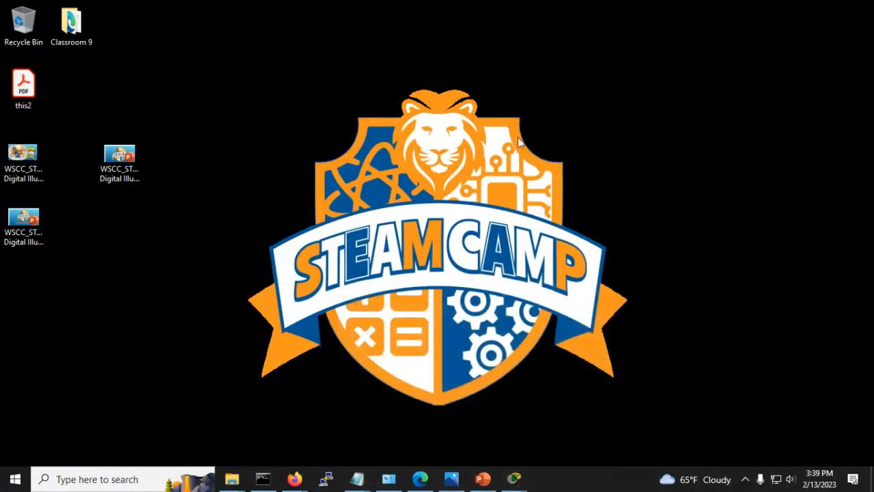
pyautogui.doubleClick(73, 26)
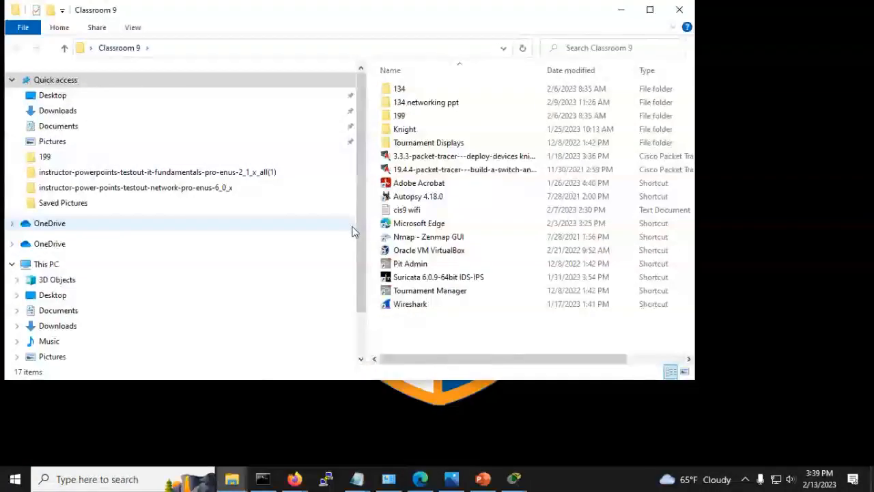
pyautogui.doubleClick(413, 307)
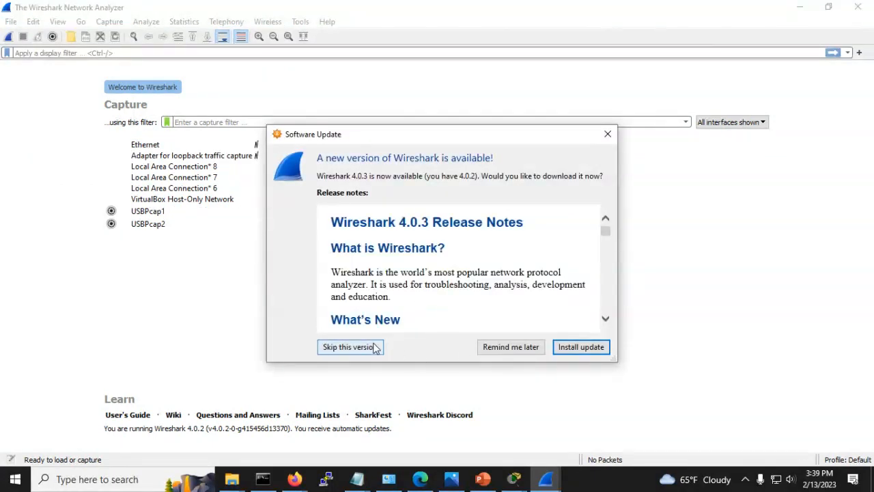
# Step: Postpone the Wireshark 4.0.3 update and begin a live Ethernet capture
pyautogui.click(512, 347)
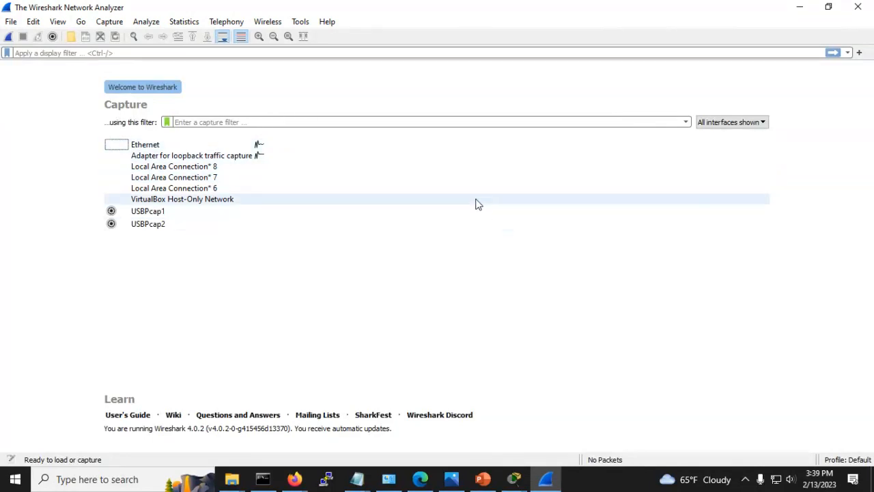
pyautogui.click(6, 39)
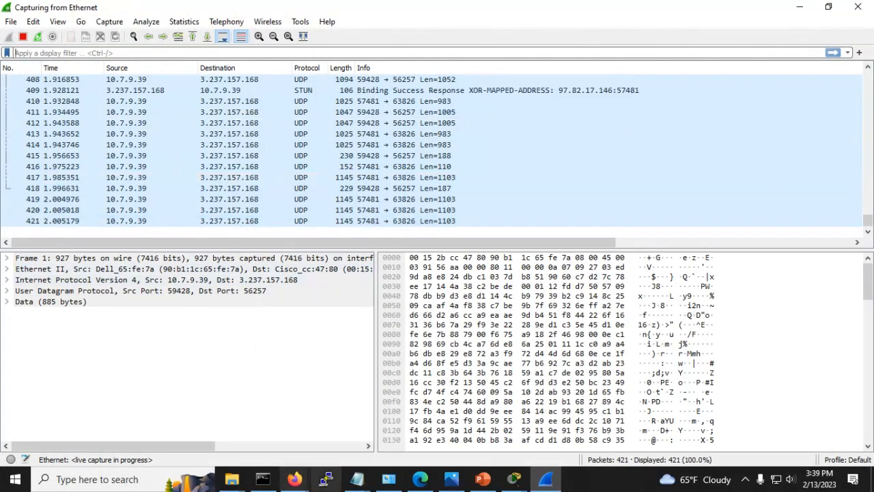
# Step: Load the saved 10.0.0.1 Telnet session (port 23) in PuTTY and connect
pyautogui.click(327, 479)
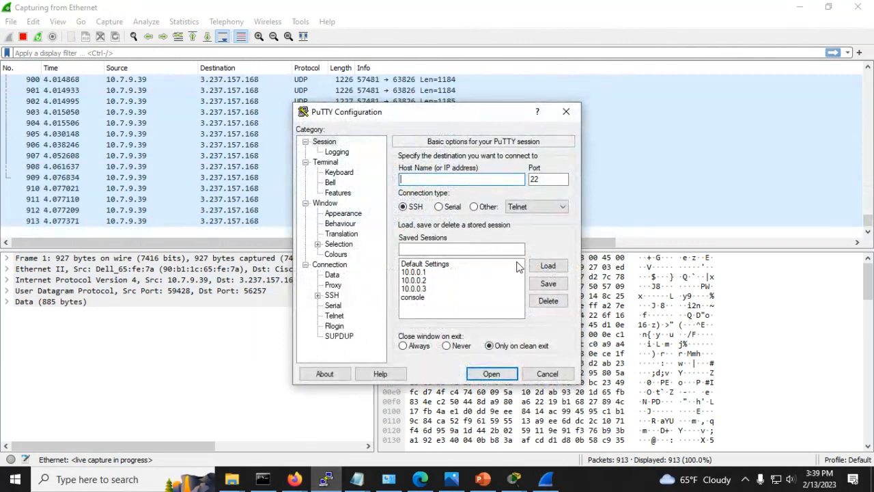
pyautogui.click(421, 272)
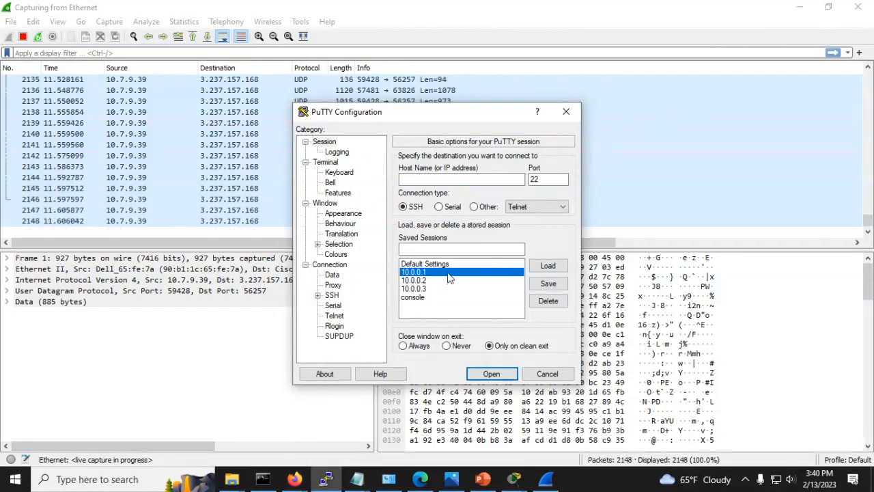
pyautogui.click(547, 265)
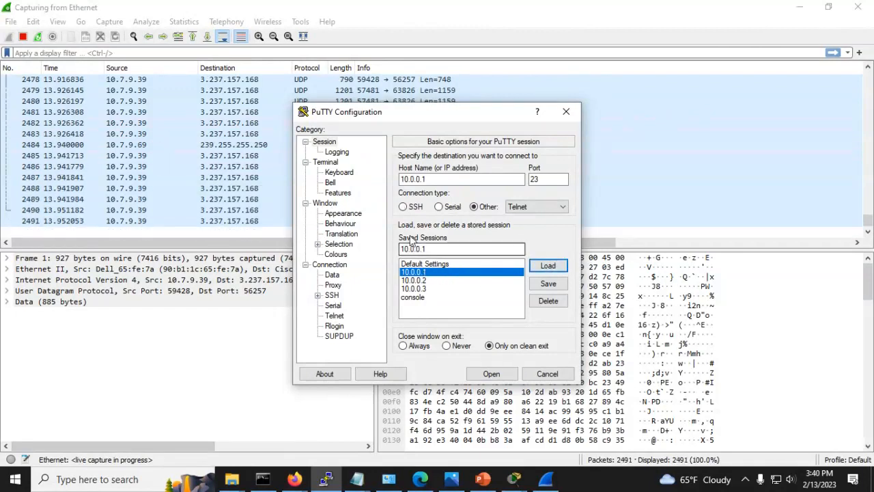
pyautogui.click(492, 374)
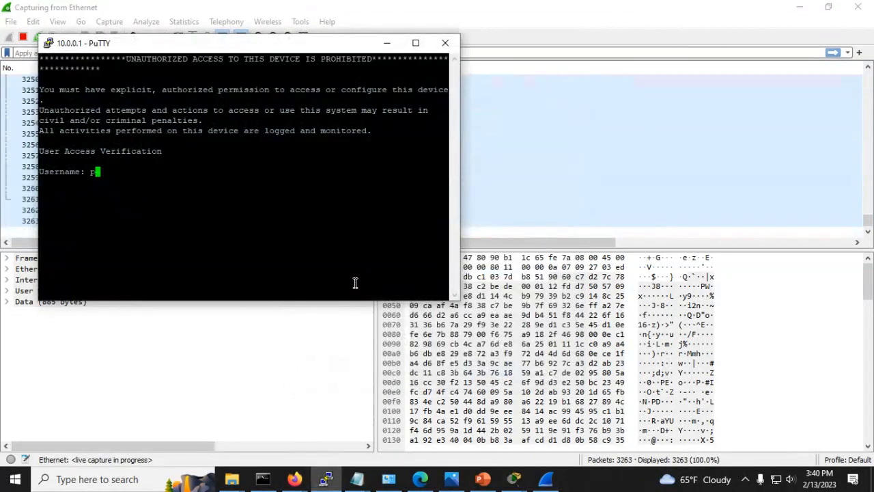
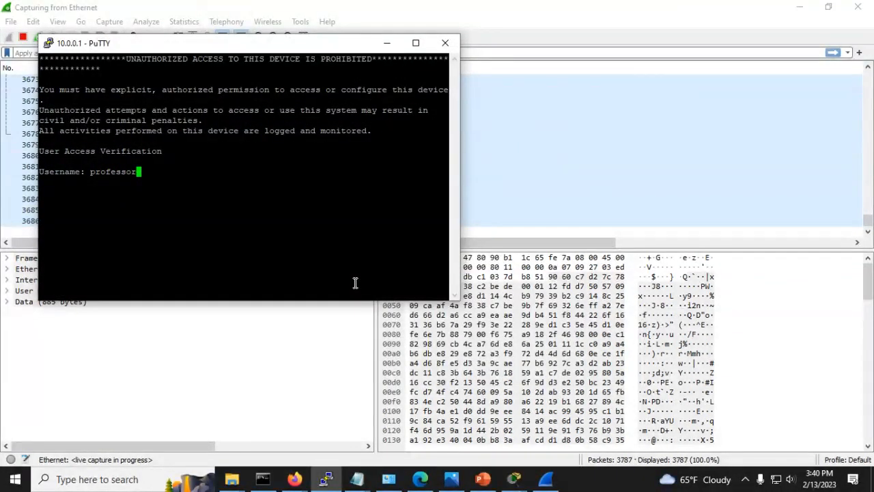
# Step: Log into router LABLAN-RTR with the lab username and password, then type exit
pyautogui.press('Return')
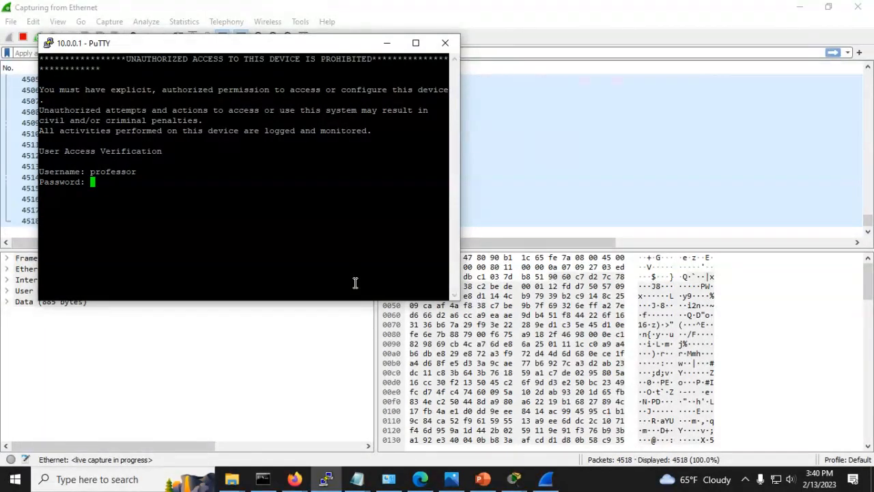
pyautogui.press('Return')
pyautogui.press('Return')
pyautogui.press('Return')
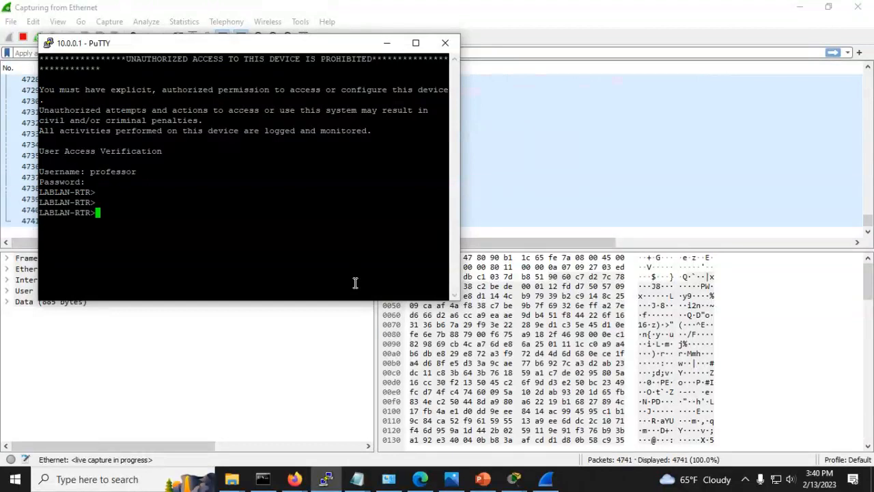
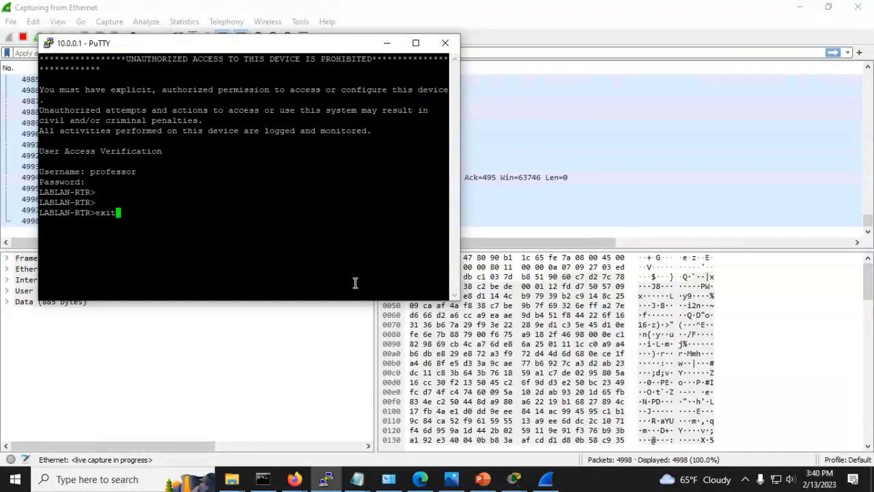
pyautogui.press('Return')
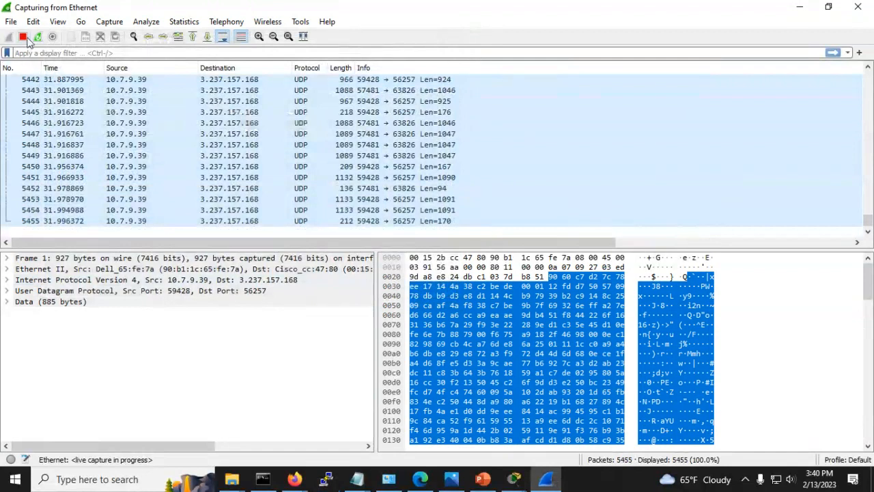
# Step: Stop the live capture at 5581 packets and view the capture filter list without changes
pyautogui.click(22, 37)
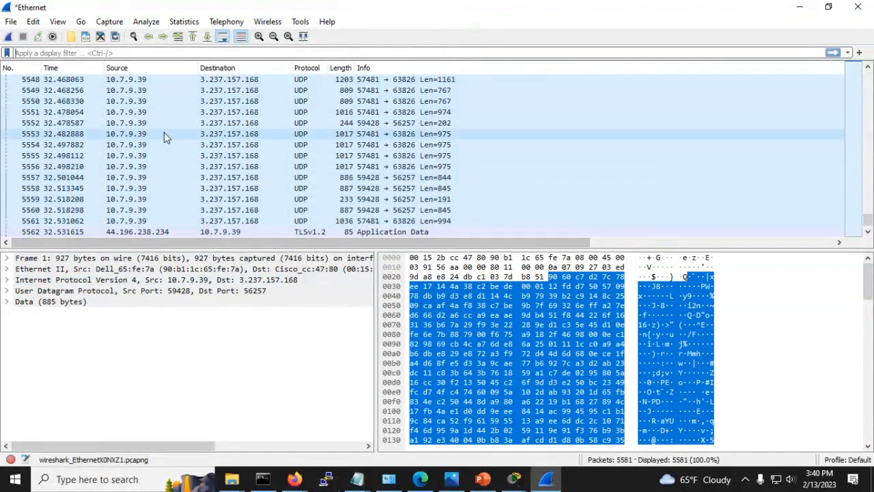
pyautogui.click(108, 22)
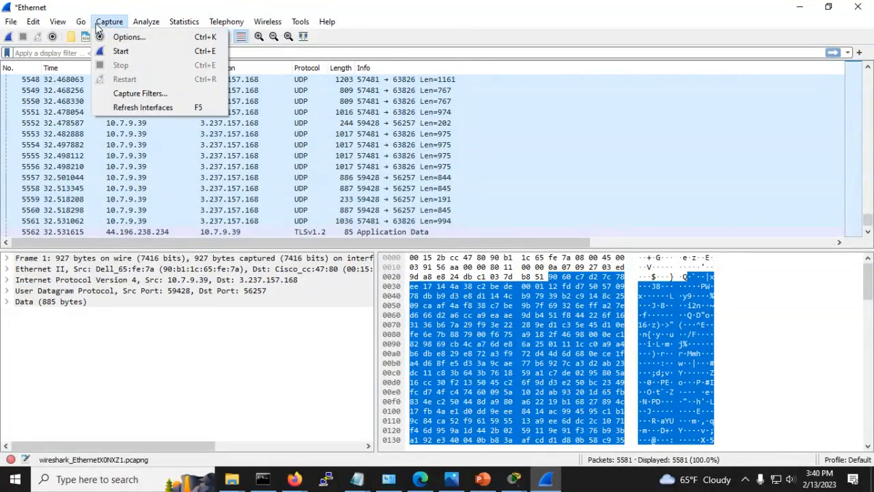
pyautogui.click(136, 94)
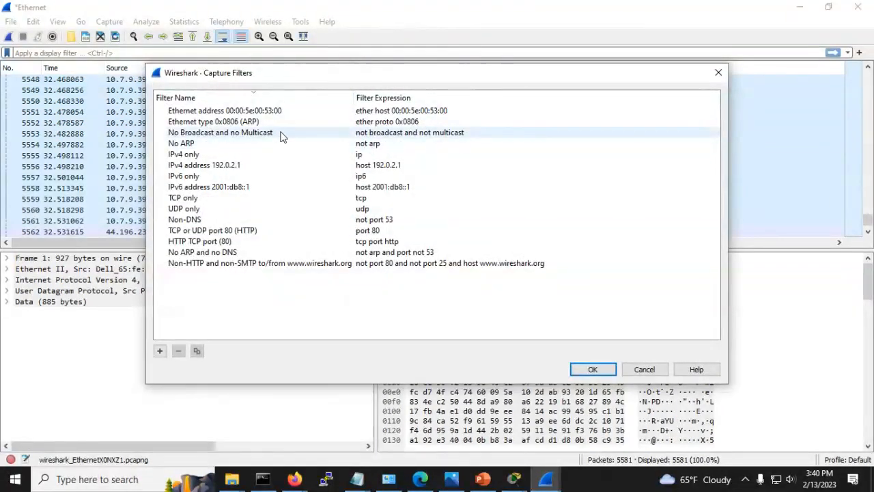
pyautogui.click(658, 369)
# Step: Close the PuTTY Configuration window and bring the Wireshark capture to the front
pyautogui.hotkey('alt', 'Tab')
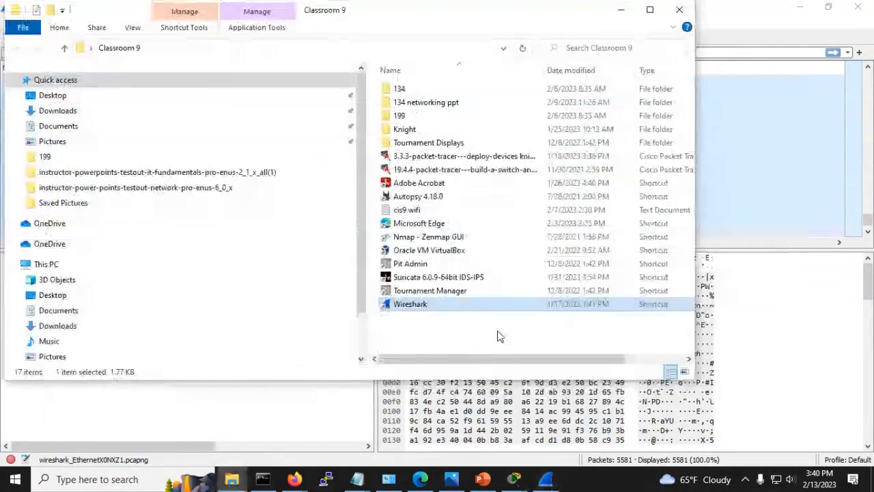
pyautogui.click(325, 479)
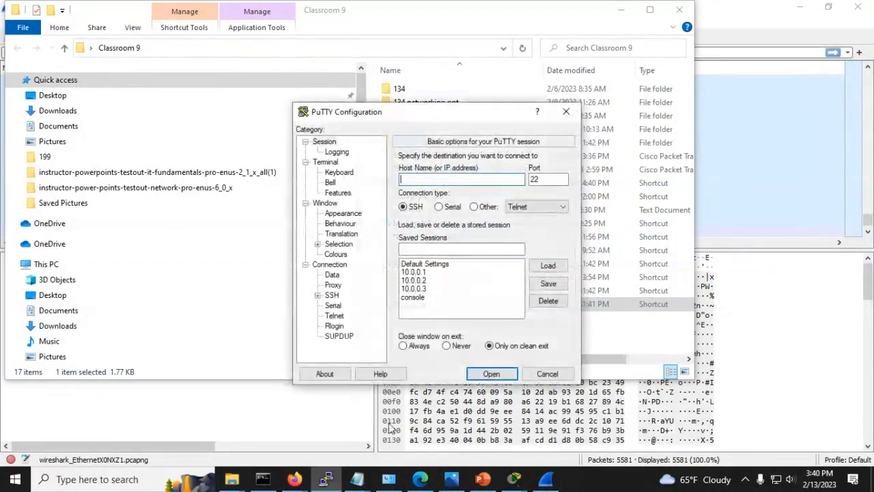
pyautogui.click(566, 111)
pyautogui.click(745, 128)
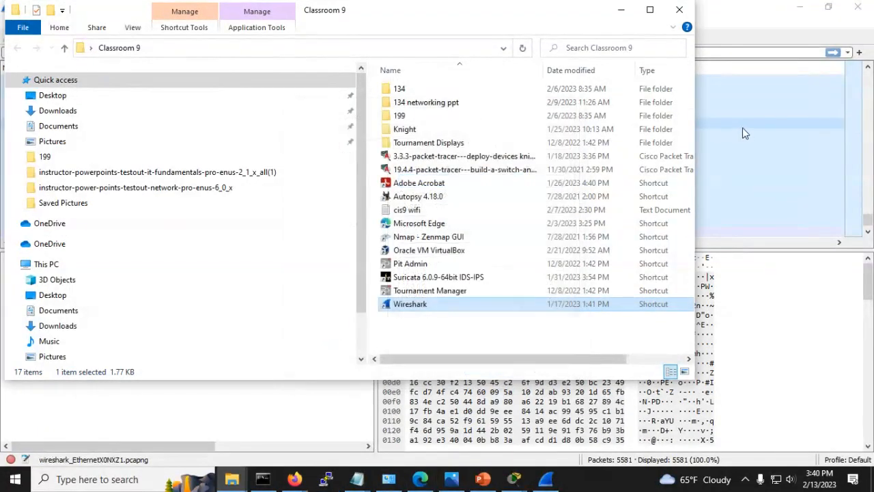
pyautogui.click(77, 53)
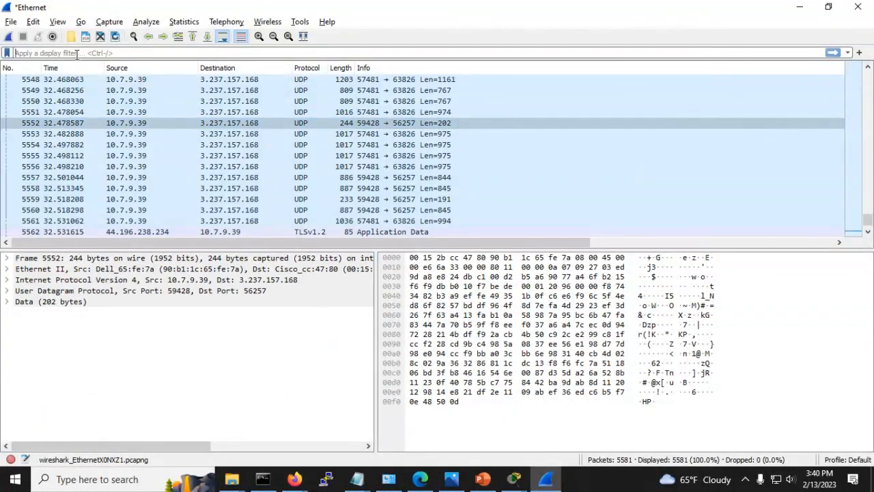
pyautogui.write('10.0.0.1')
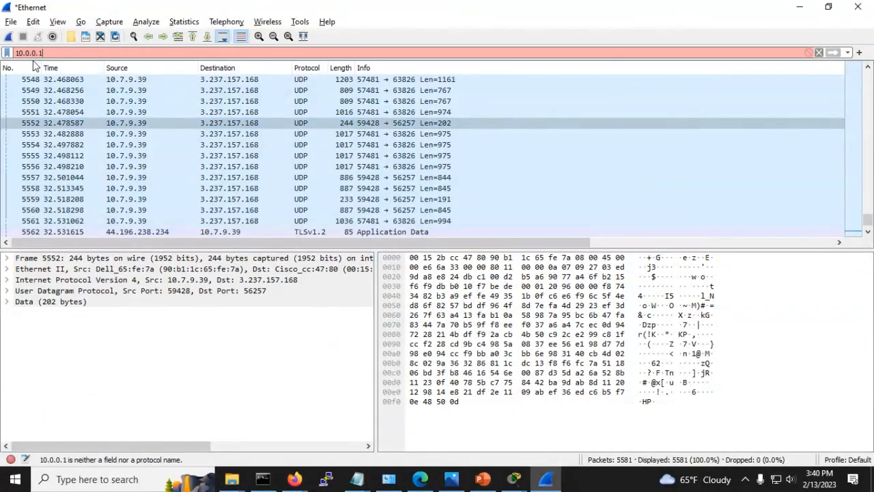
pyautogui.click(819, 52)
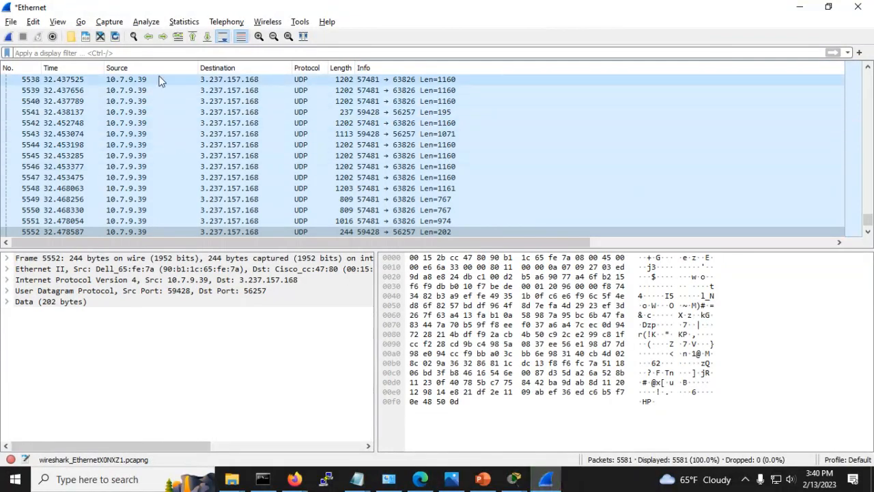
pyautogui.click(159, 81)
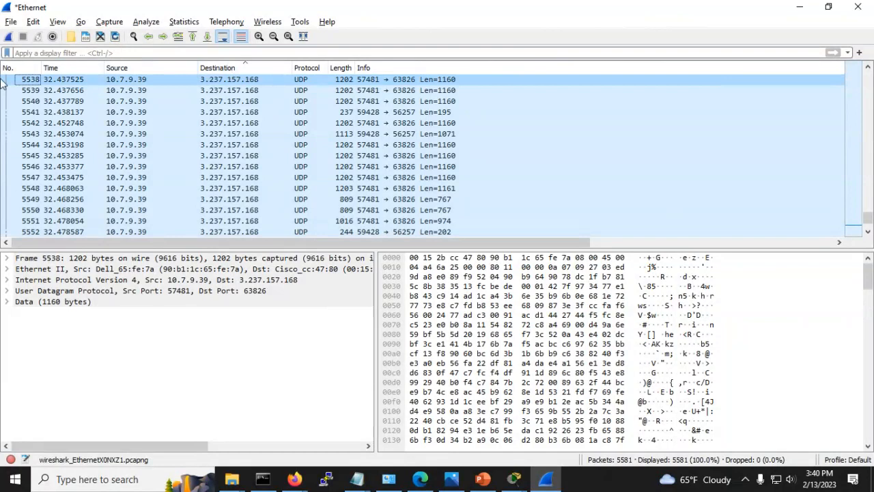
pyautogui.click(39, 53)
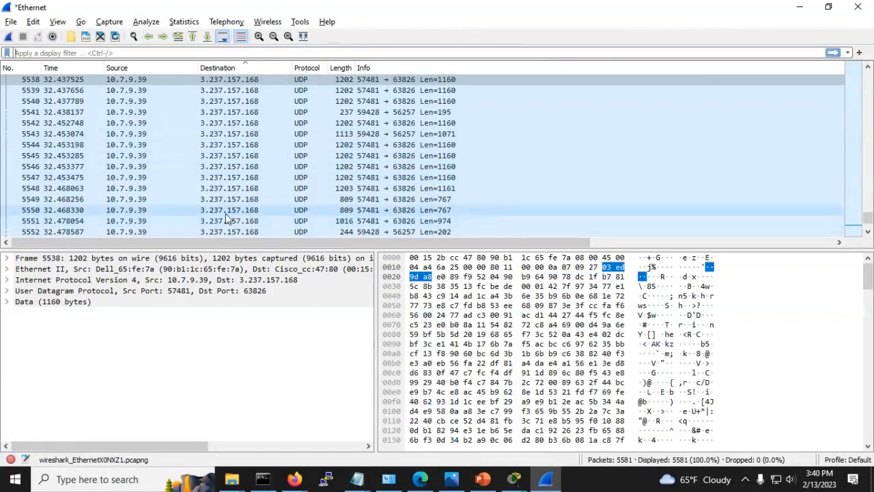
pyautogui.scroll(-10, 232, 168)
pyautogui.scroll(-10, 254, 168)
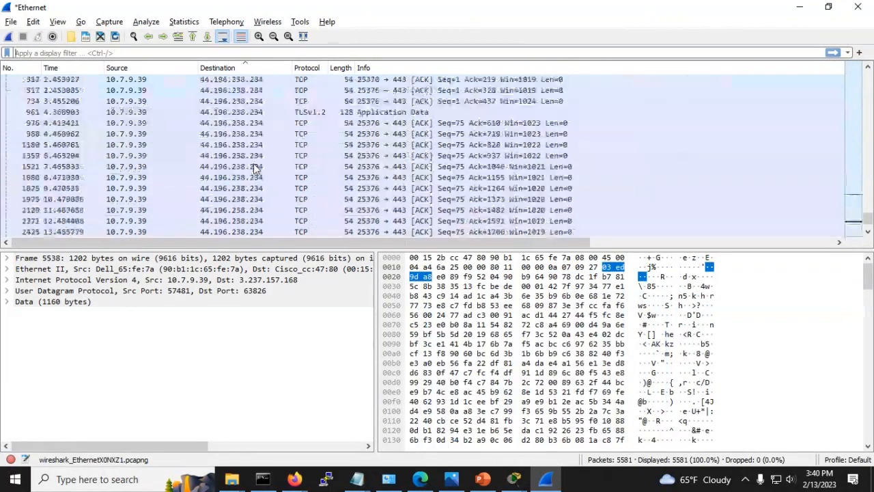
# Step: Inspect Telnet connection frames 2941–2959, expanding Ethernet II and IPv4 for frame 2958
pyautogui.moveTo(865, 205); pyautogui.dragTo(853, 82)
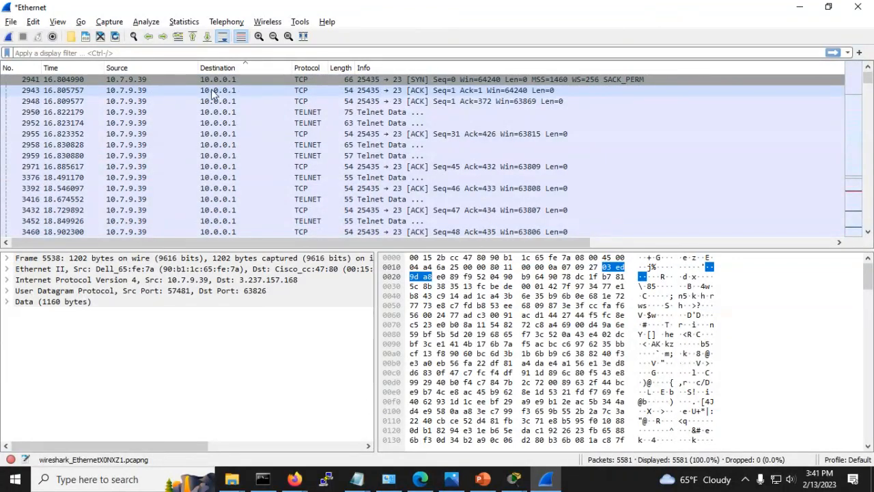
pyautogui.click(233, 82)
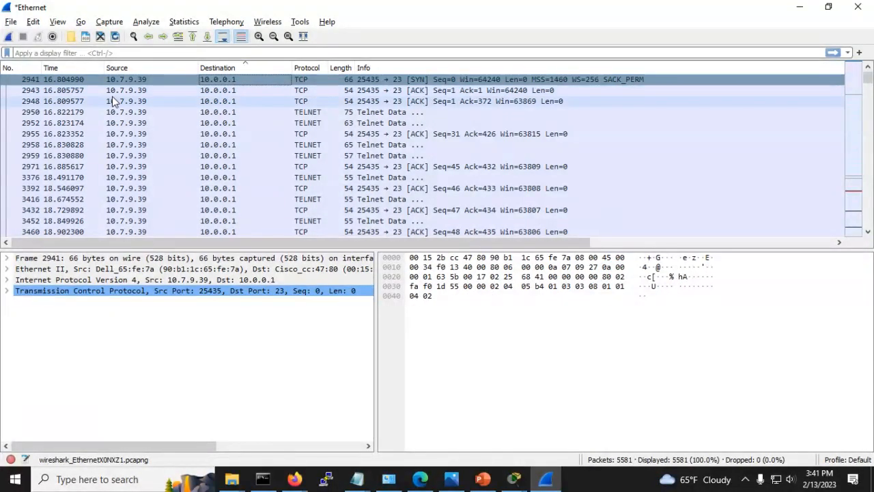
pyautogui.click(138, 93)
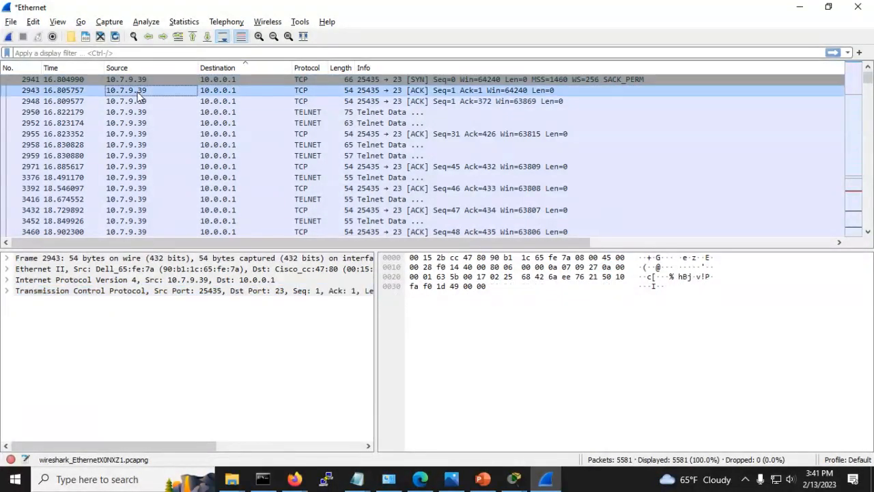
pyautogui.click(297, 113)
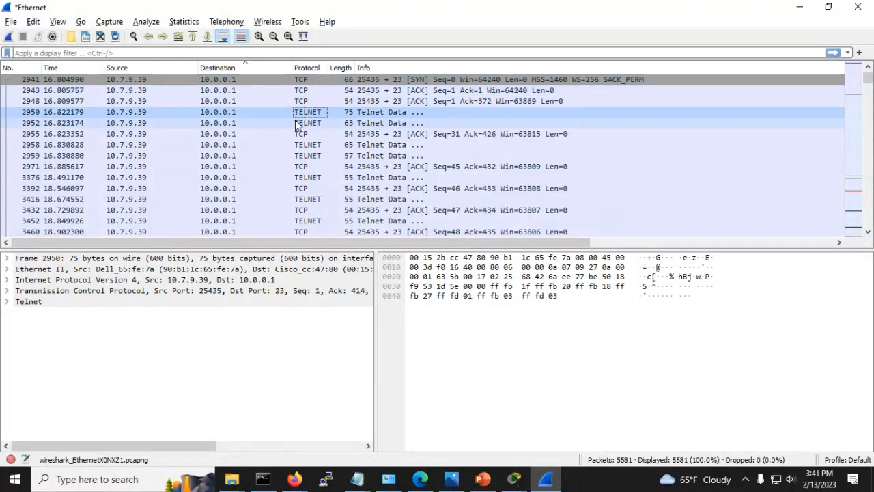
pyautogui.click(296, 123)
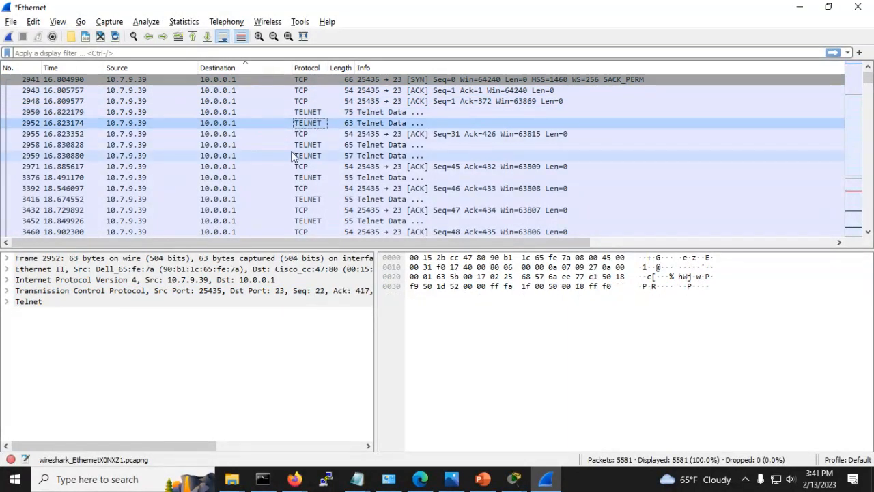
pyautogui.click(296, 156)
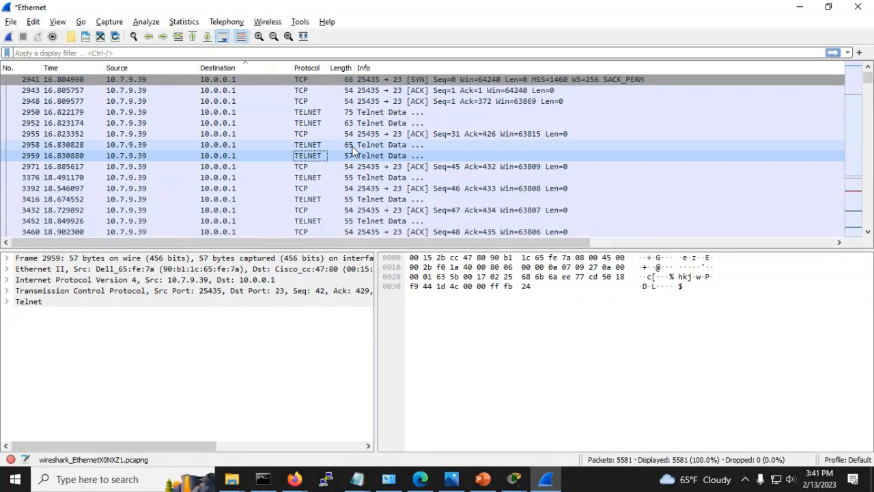
pyautogui.click(244, 145)
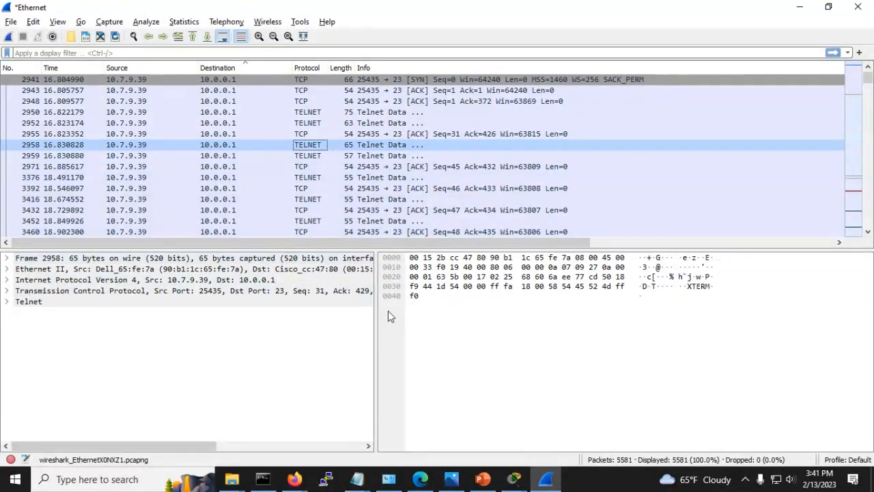
pyautogui.click(7, 269)
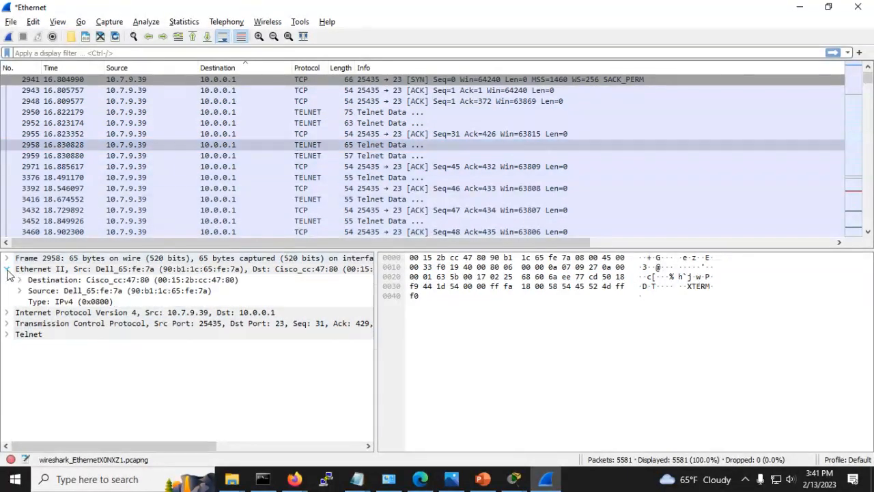
pyautogui.click(7, 312)
pyautogui.scroll(-2, 148, 352)
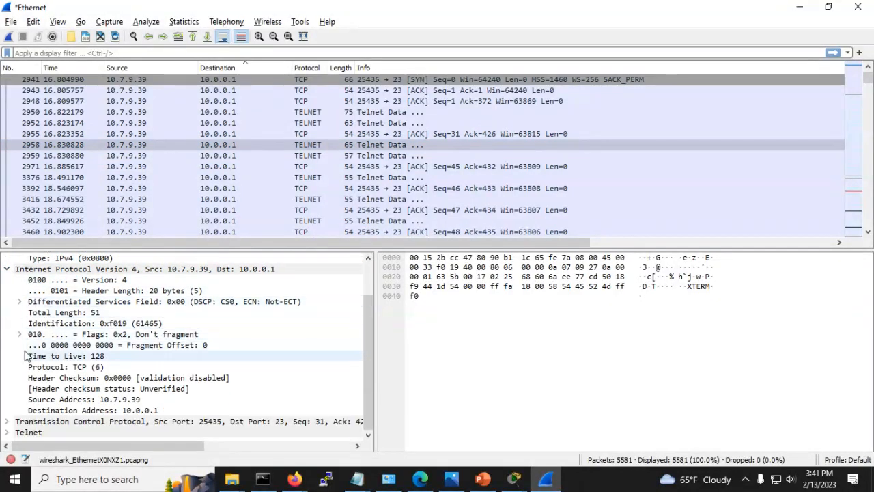
# Step: Step through Telnet packets 3376, 3416, 3452, 4179–4596 and select packet 4710
pyautogui.click(307, 179)
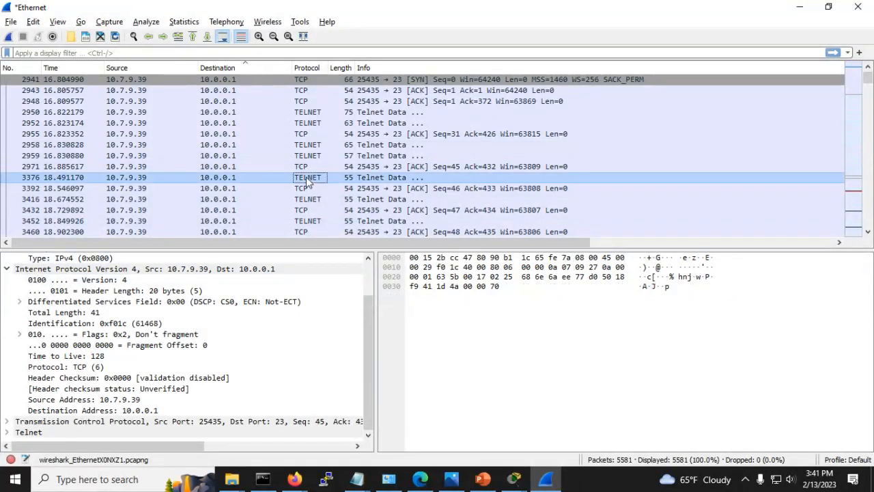
pyautogui.click(302, 200)
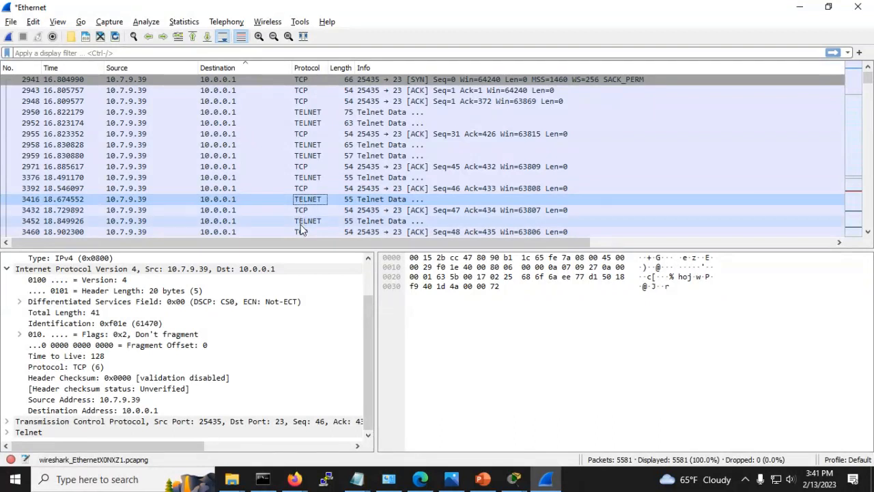
pyautogui.click(300, 223)
pyautogui.scroll(-4, 307, 218)
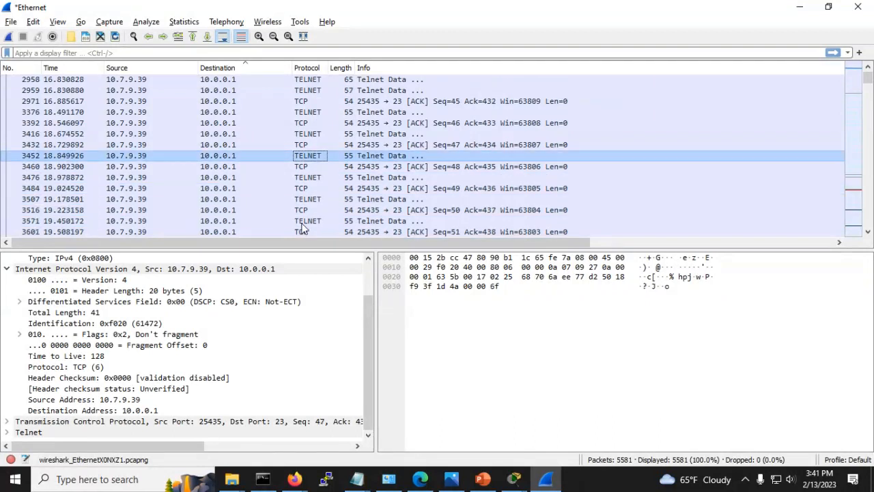
pyautogui.scroll(-4, 314, 213)
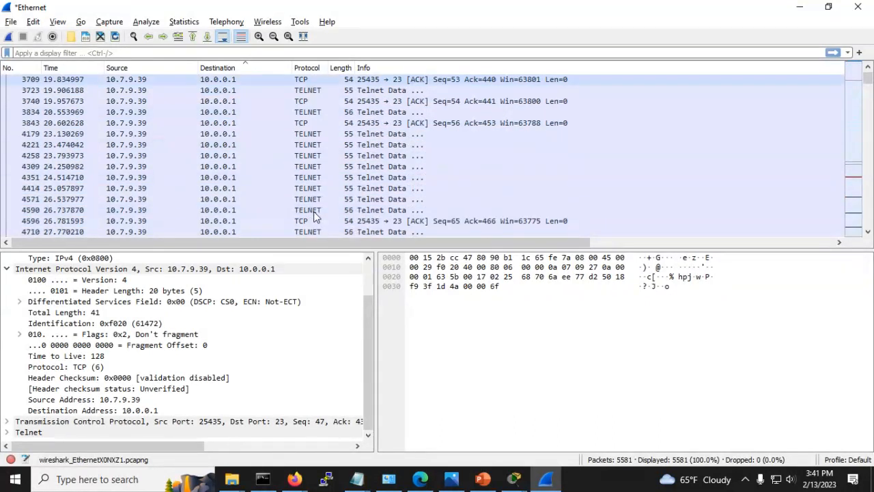
pyautogui.click(307, 135)
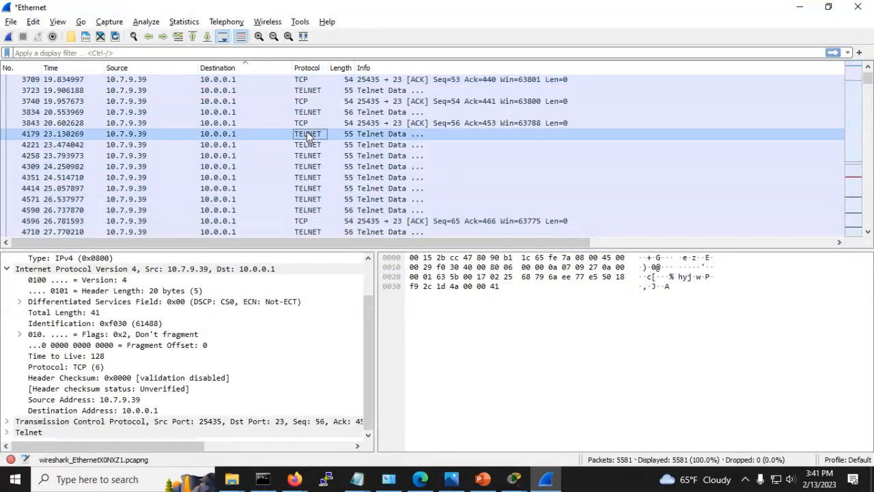
pyautogui.click(307, 145)
pyautogui.click(307, 167)
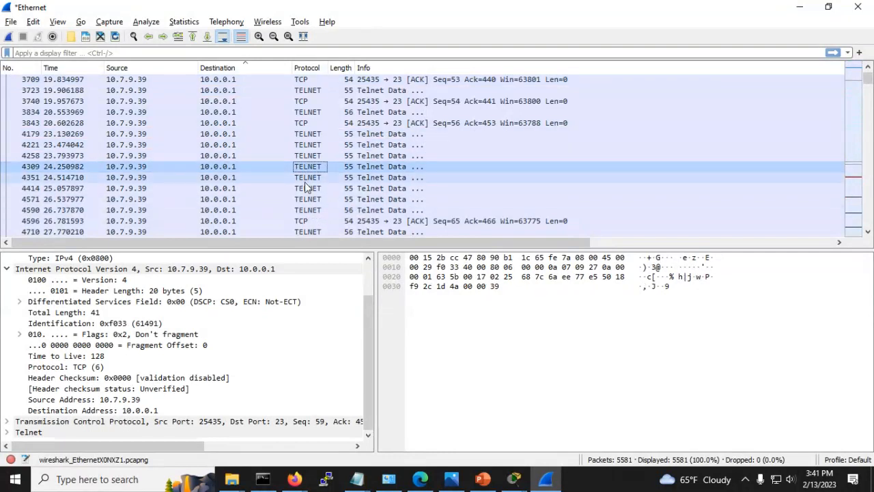
pyautogui.click(304, 179)
pyautogui.click(304, 189)
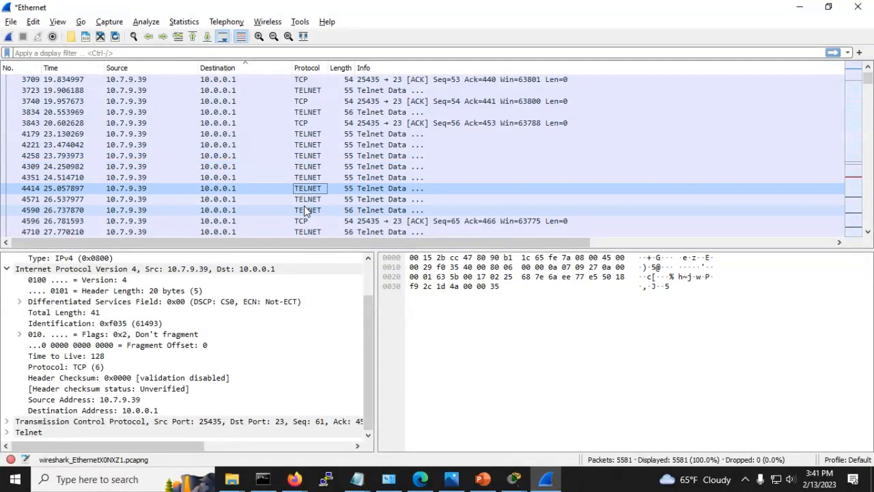
pyautogui.click(303, 202)
pyautogui.click(304, 211)
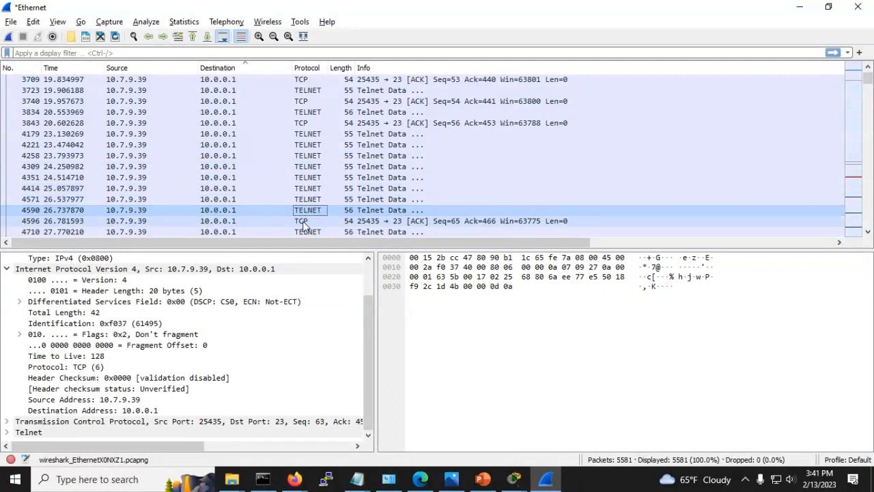
pyautogui.click(304, 222)
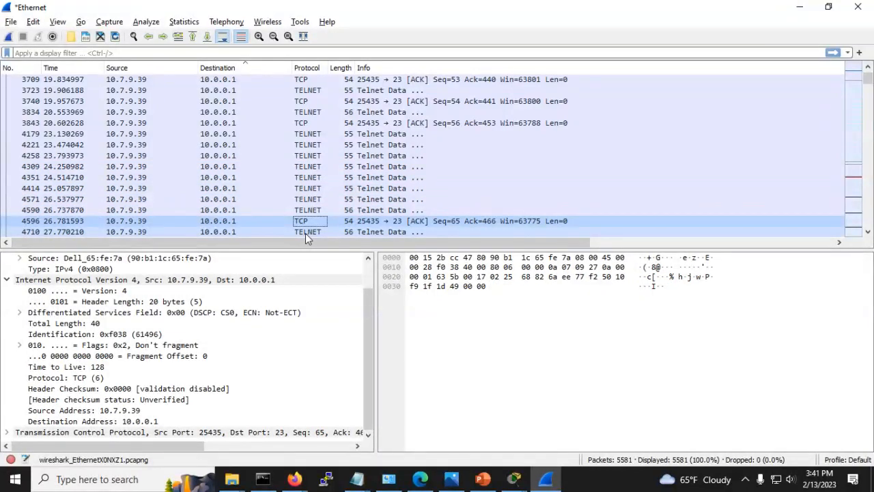
pyautogui.click(305, 232)
# Step: Expand packet 4710's TCP and Telnet payload, collapse IPv4, and minimize Wireshark
pyautogui.scroll(-1, 98, 318)
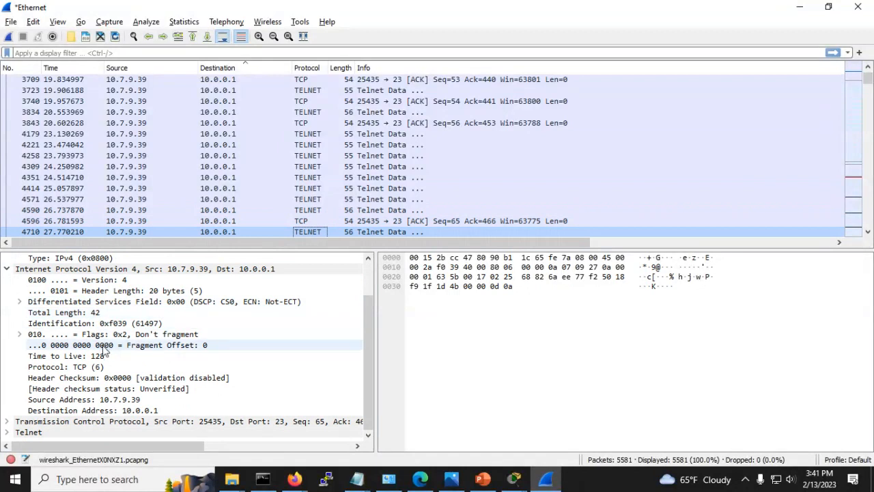
pyautogui.click(6, 421)
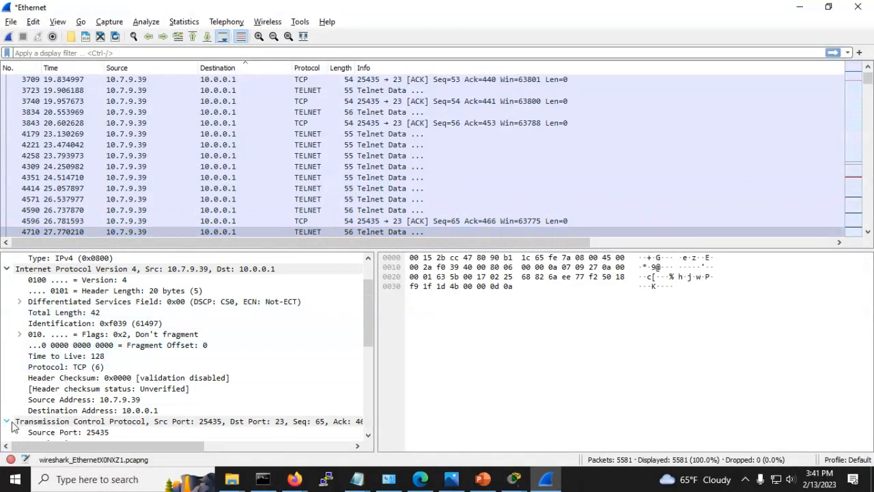
pyautogui.scroll(-4, 136, 362)
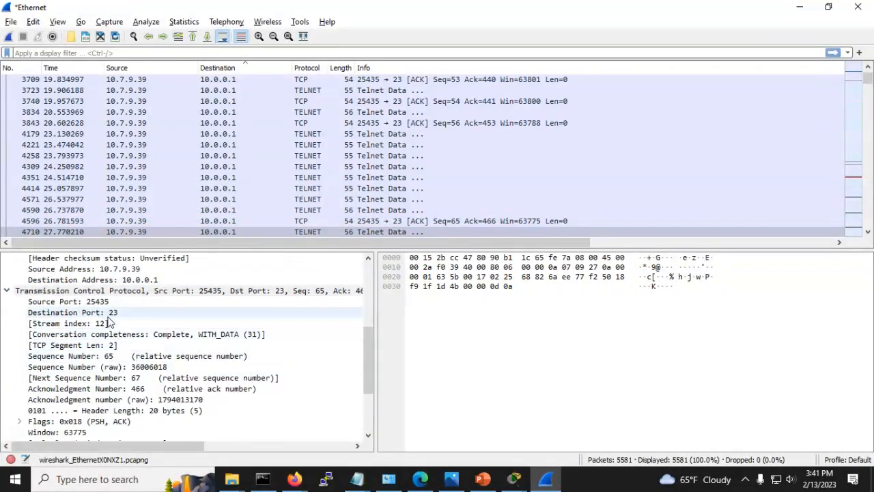
pyautogui.click(82, 292)
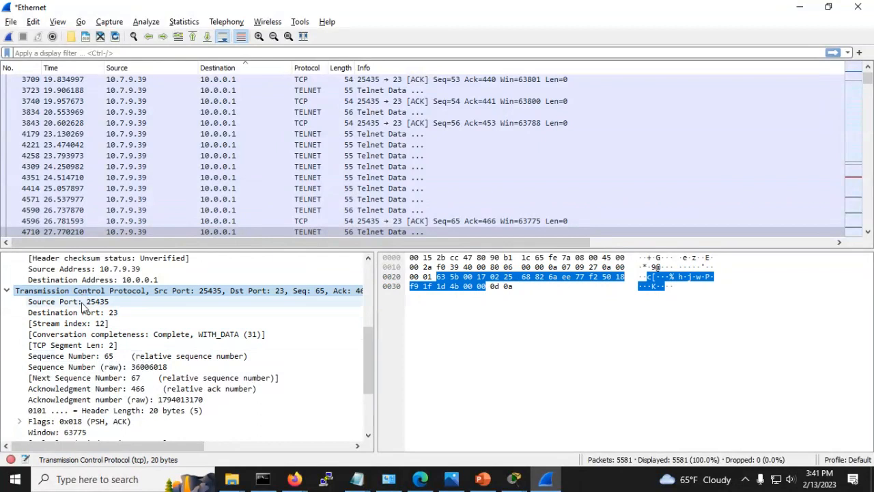
pyautogui.scroll(-3, 74, 379)
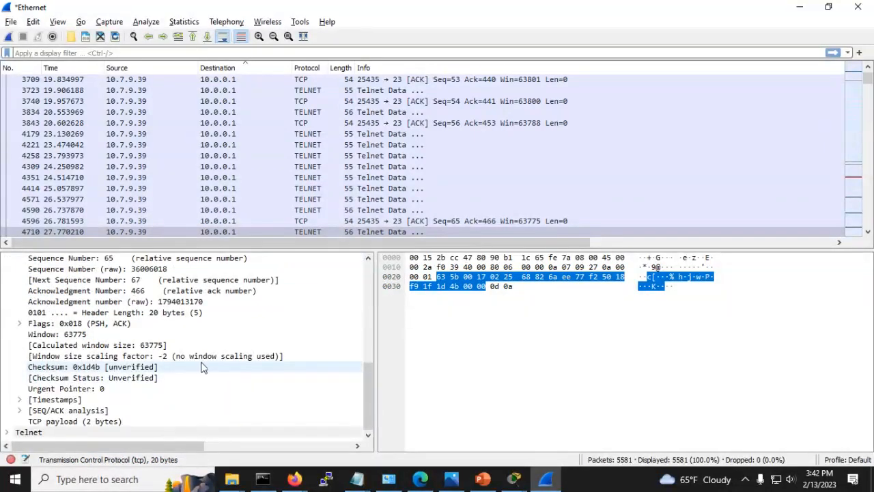
pyautogui.click(9, 433)
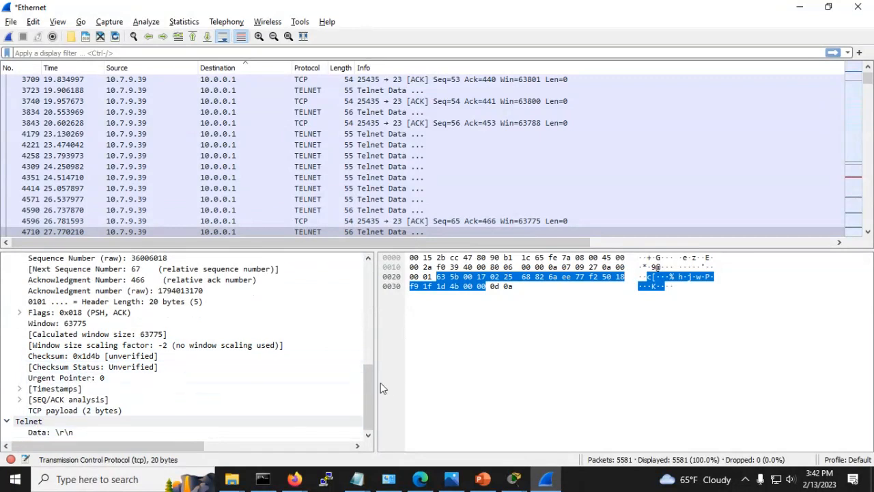
pyautogui.moveTo(370, 395); pyautogui.dragTo(369, 294)
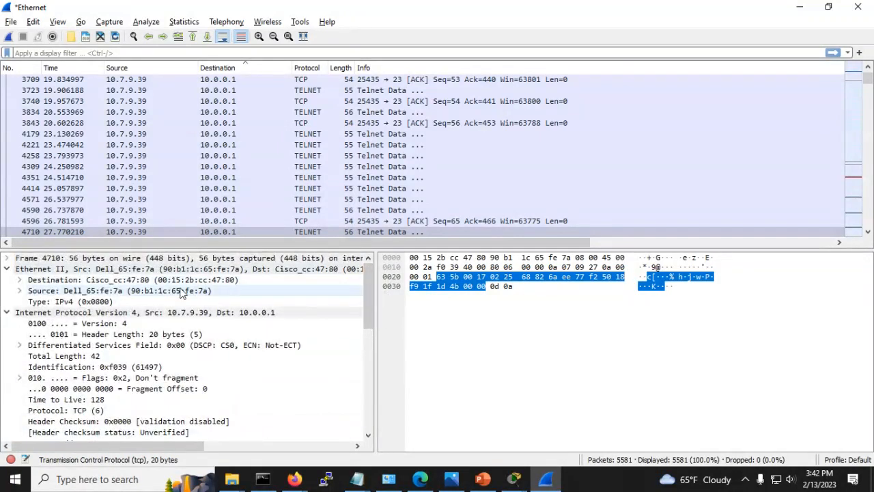
pyautogui.click(7, 313)
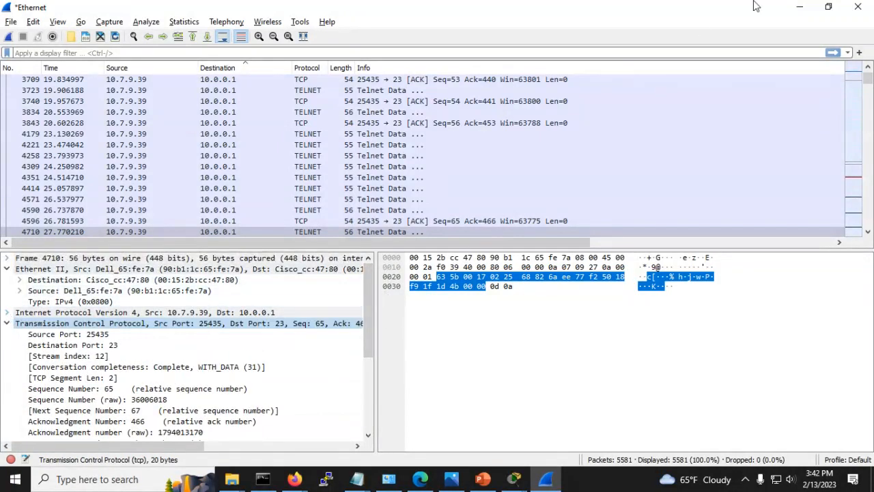
pyautogui.click(799, 6)
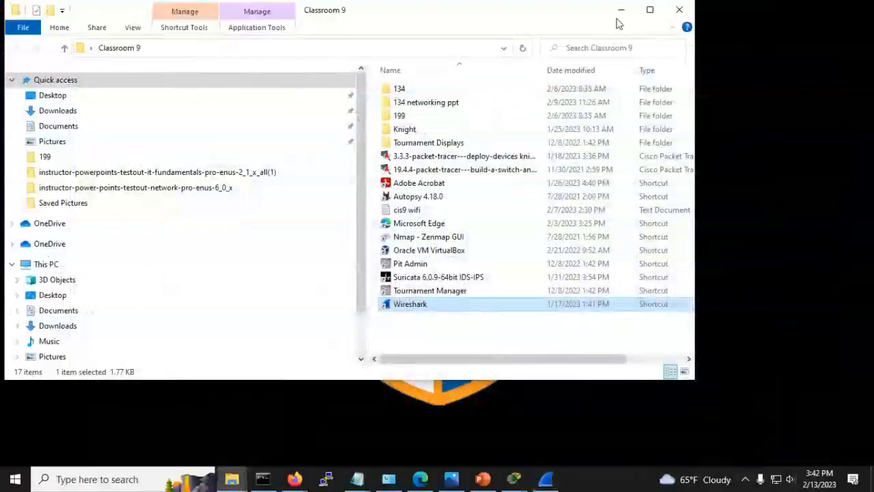
# Step: Go to 19.4.4 Build a Switch and Router Network in Networking Essentials and download its .pka
pyautogui.click(619, 10)
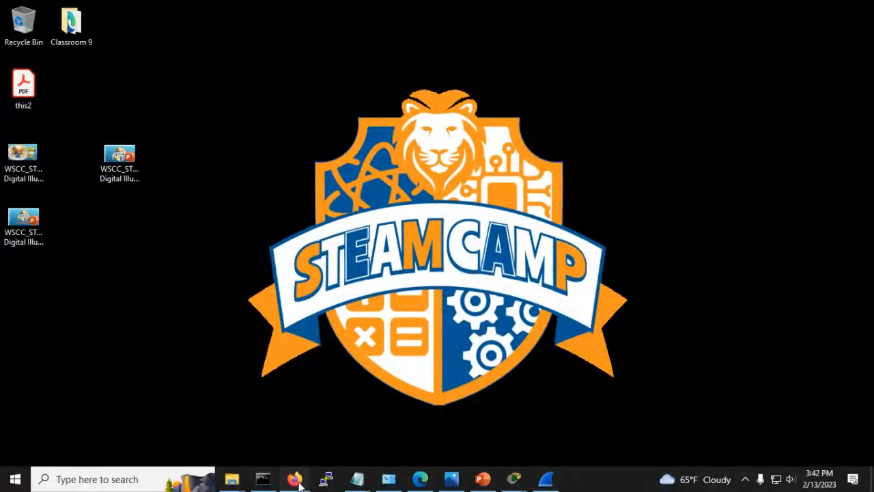
pyautogui.moveTo(294, 478)
pyautogui.click(89, 420)
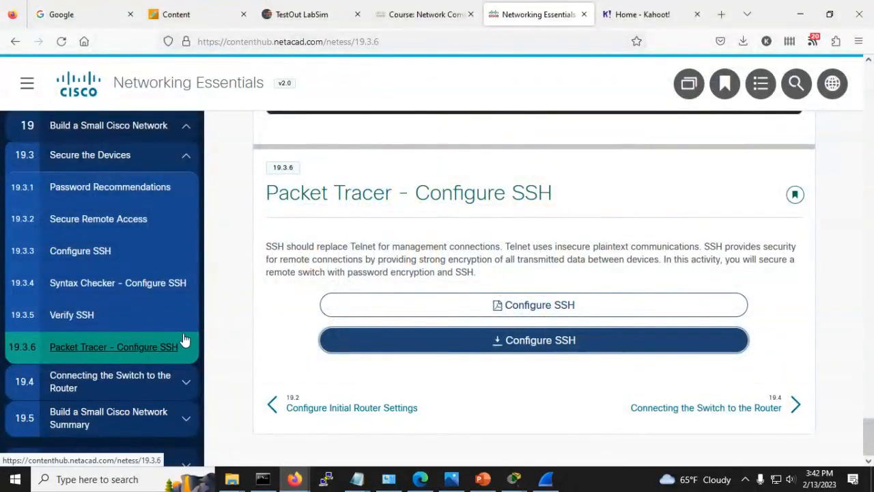
pyautogui.click(128, 381)
pyautogui.scroll(-2, 109, 380)
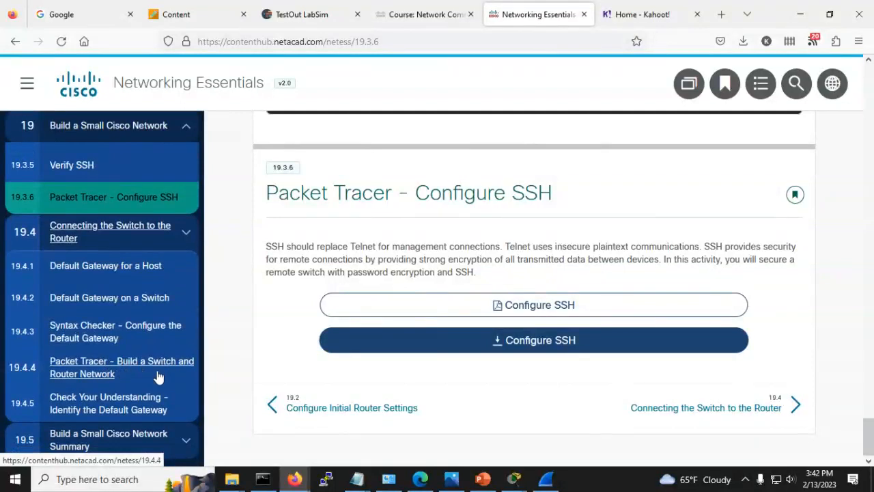
pyautogui.click(104, 370)
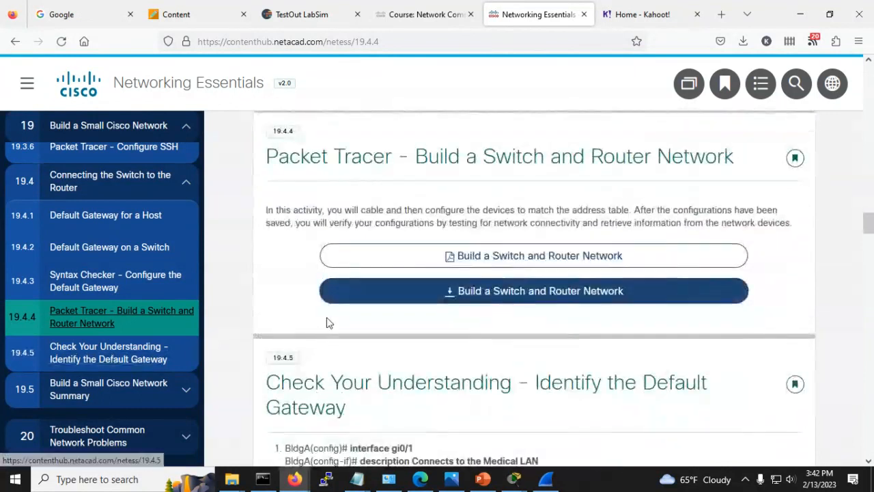
pyautogui.click(415, 299)
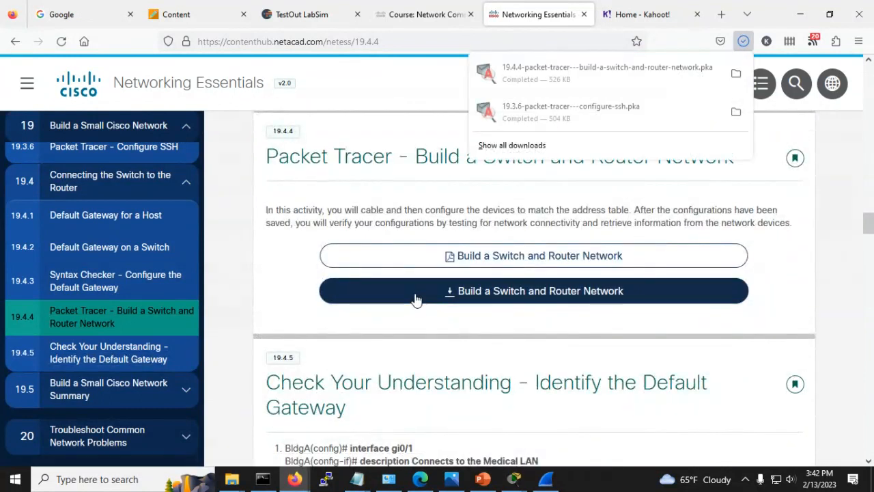
pyautogui.click(561, 74)
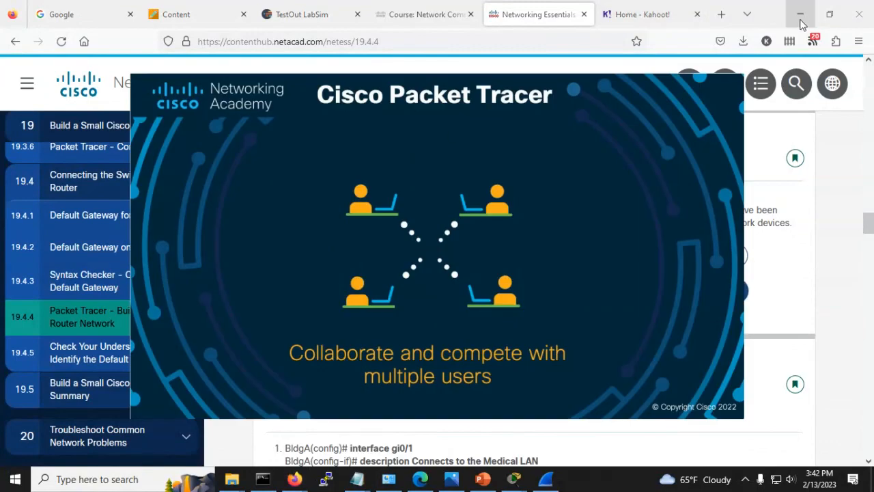
# Step: Close the PC1 command prompt and review the Configure SSH 100/100 activity results
pyautogui.click(799, 14)
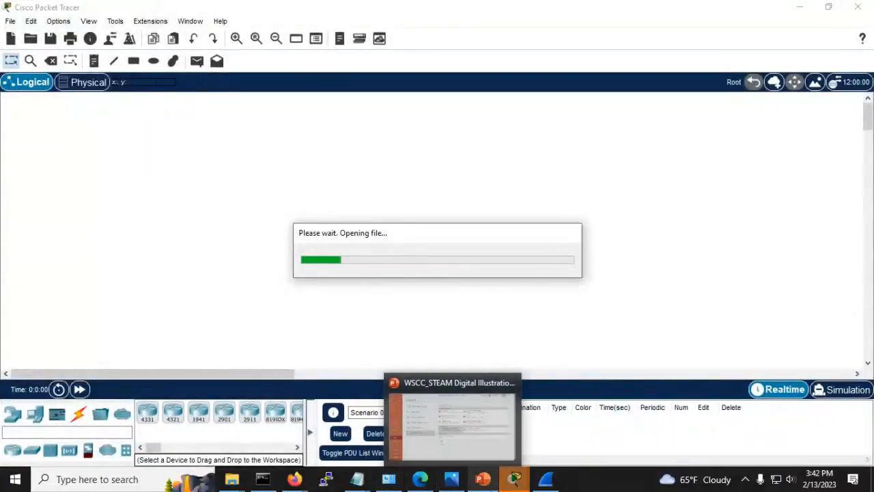
pyautogui.moveTo(517, 478)
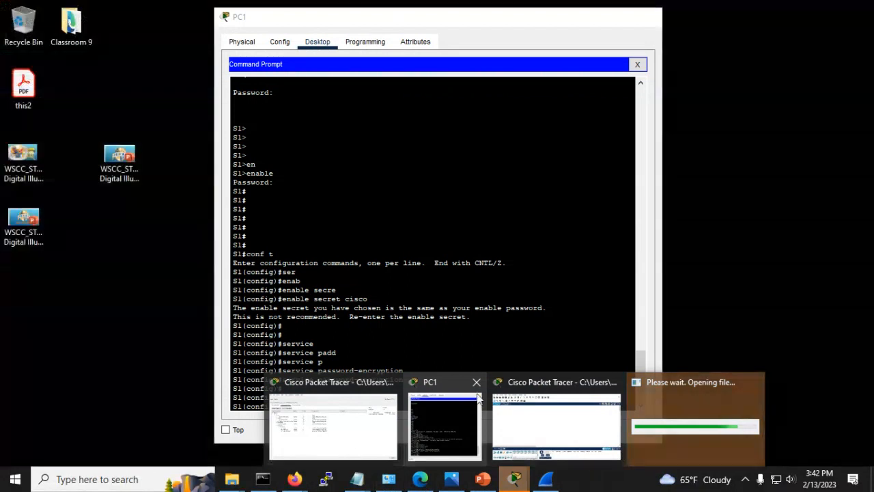
pyautogui.click(476, 383)
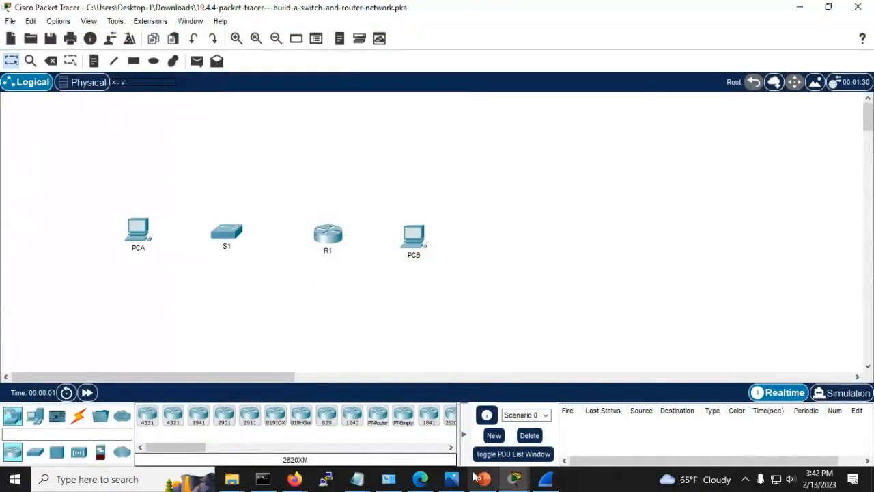
pyautogui.moveTo(515, 478)
pyautogui.click(345, 426)
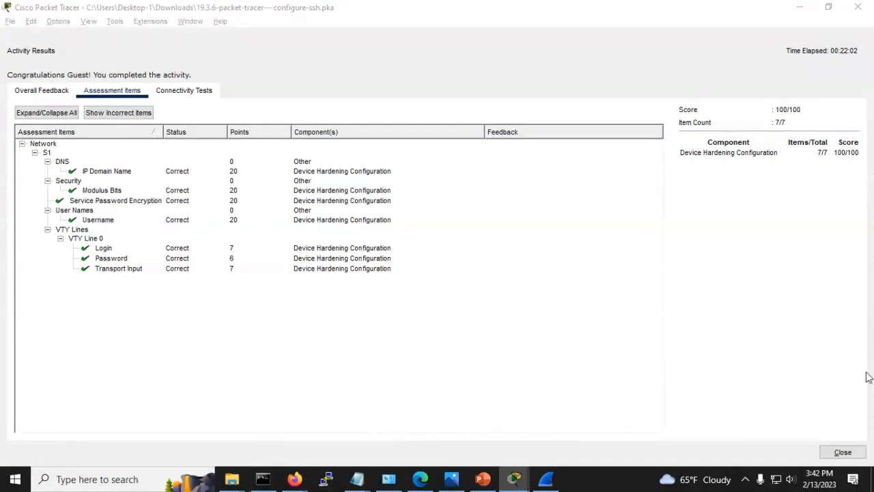
pyautogui.click(839, 453)
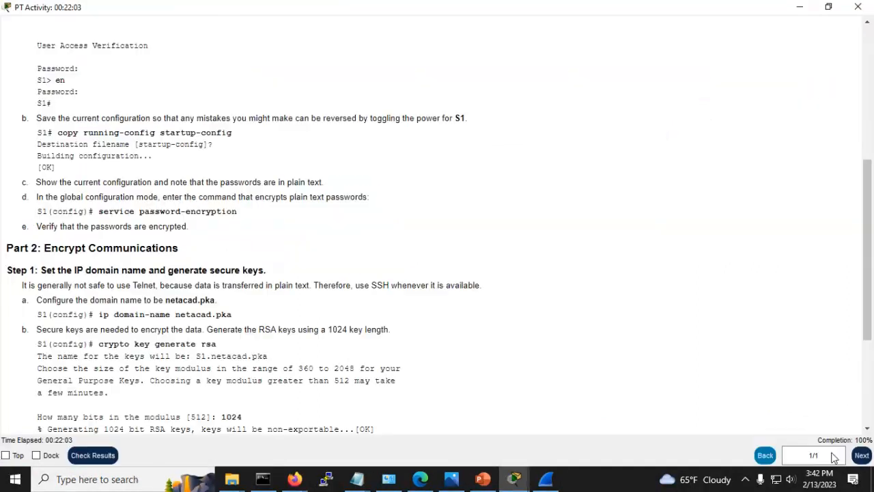
# Step: Close the Configure SSH instructions and network file without saving
pyautogui.click(857, 7)
pyautogui.moveTo(515, 480)
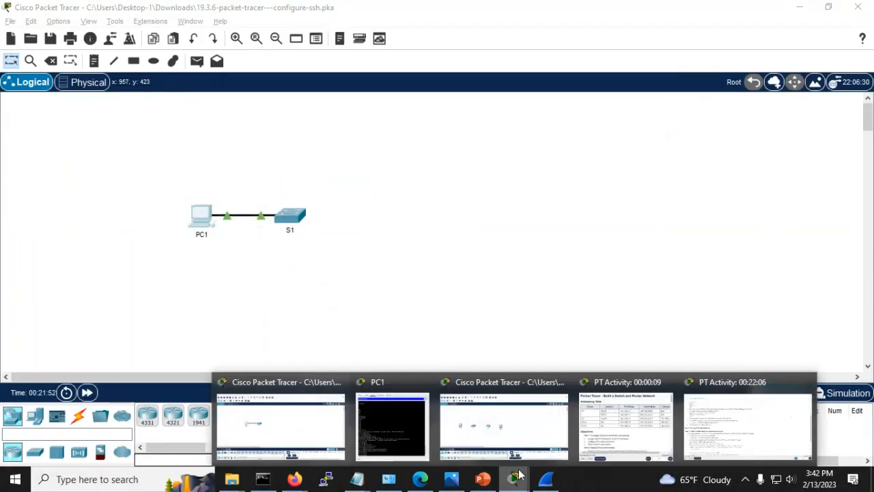
pyautogui.click(337, 429)
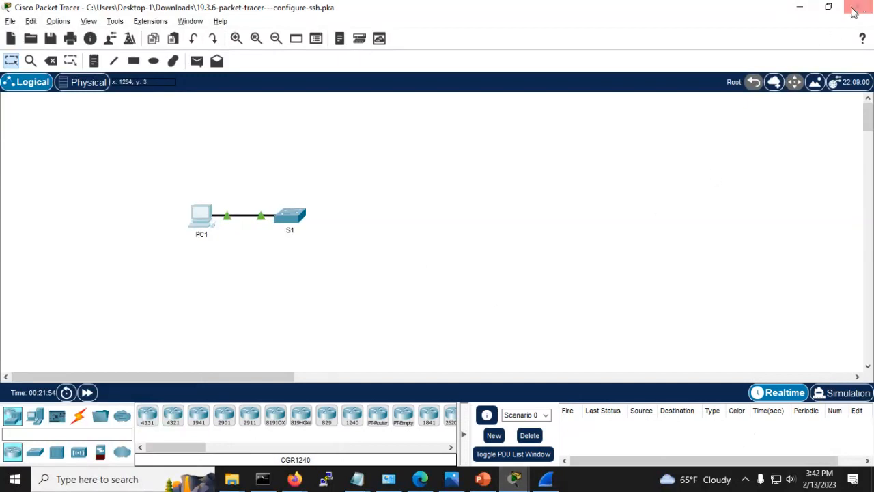
pyautogui.click(857, 7)
pyautogui.click(493, 254)
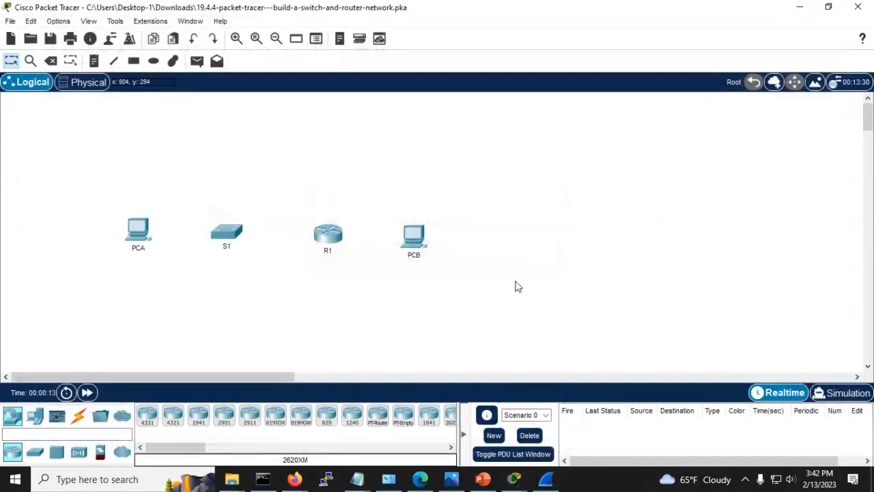
pyautogui.click(515, 480)
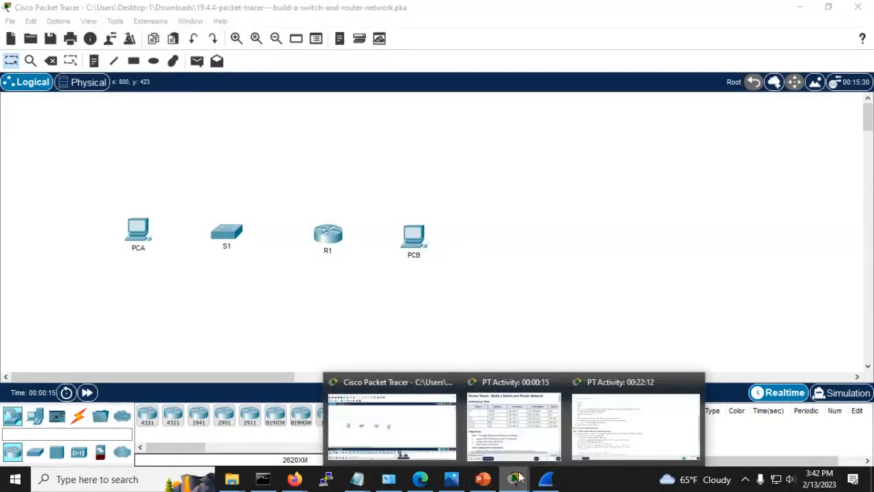
pyautogui.click(606, 430)
pyautogui.scroll(10, 249, 133)
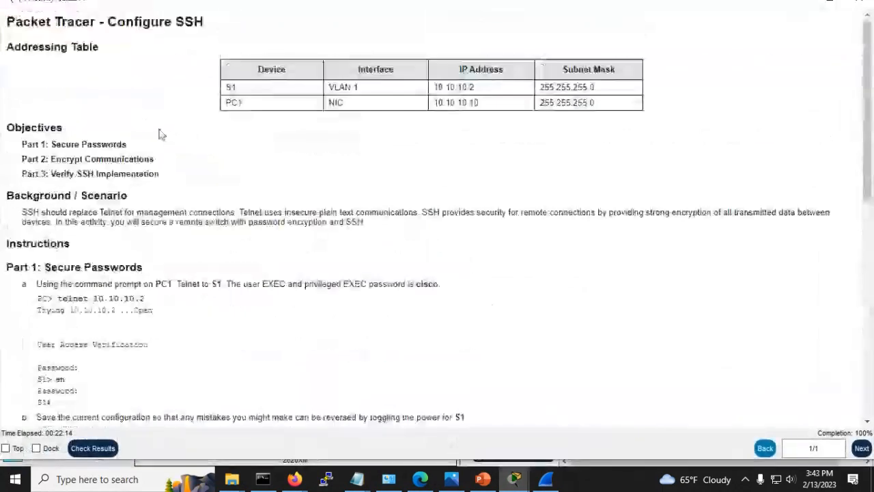
# Step: Widen the Build a Switch and Router Network instructions and scroll to Part 1 Step 1's cable connections
pyautogui.click(515, 480)
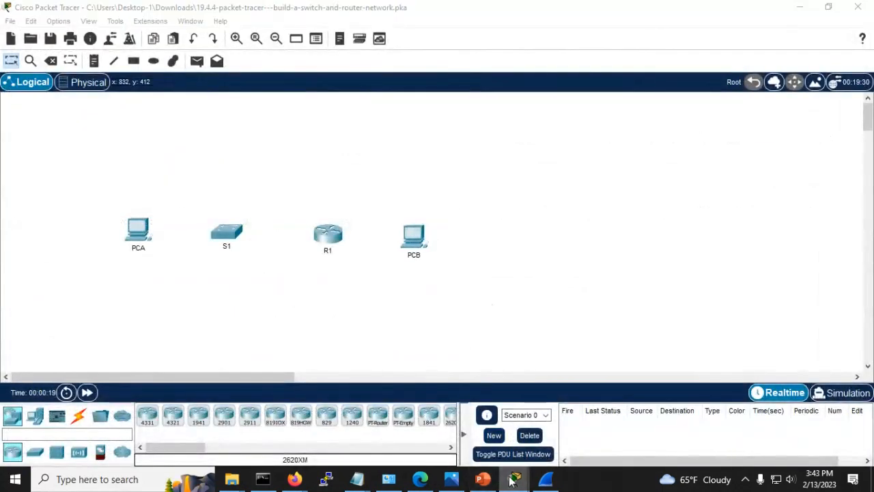
pyautogui.click(574, 448)
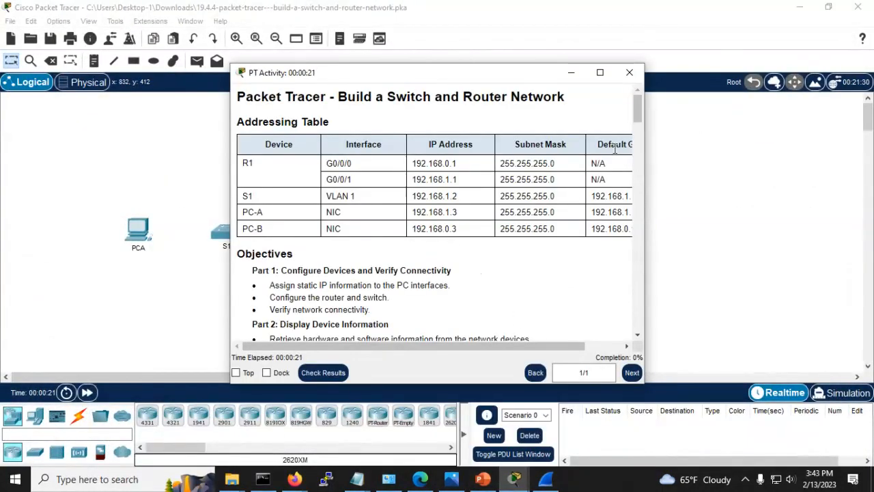
pyautogui.moveTo(643, 175); pyautogui.dragTo(787, 178)
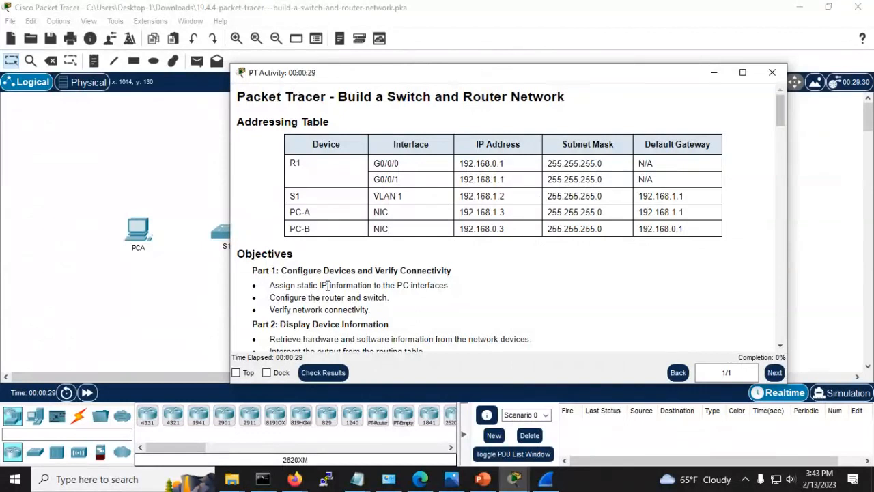
pyautogui.scroll(-1, 329, 285)
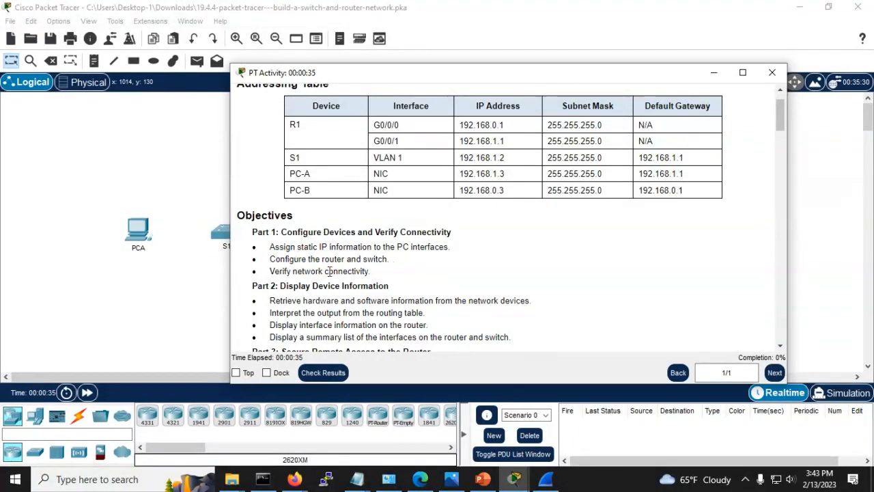
pyautogui.scroll(-1, 328, 258)
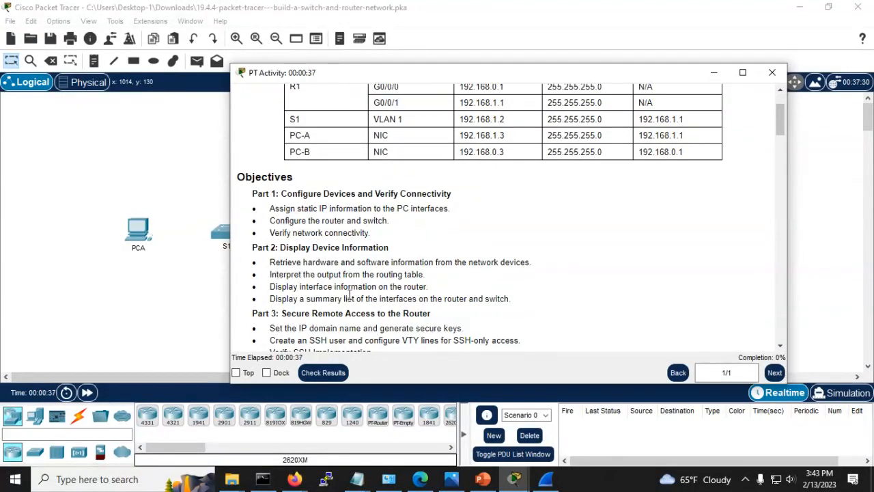
pyautogui.scroll(-1, 347, 290)
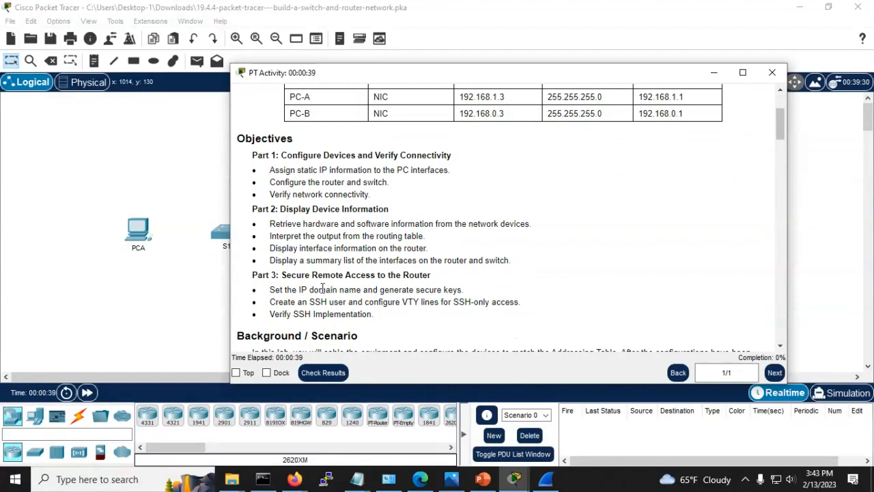
pyautogui.scroll(-1, 398, 299)
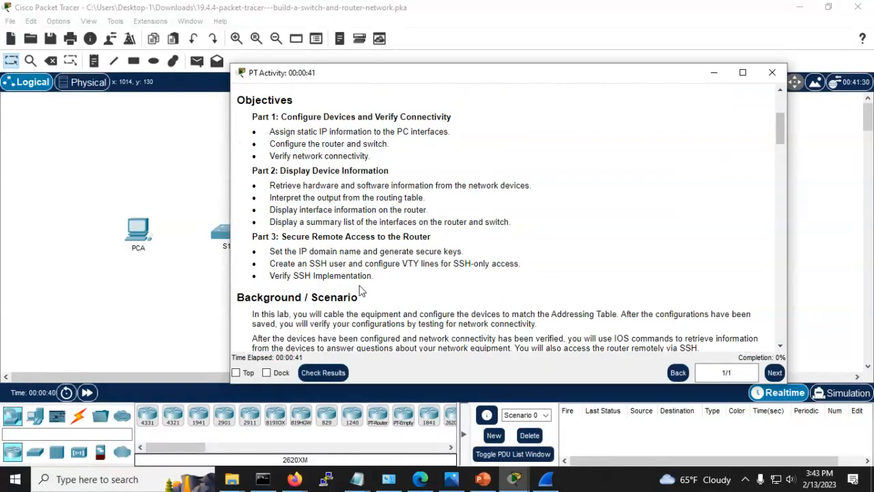
pyautogui.scroll(-3, 361, 290)
pyautogui.scroll(-2, 321, 247)
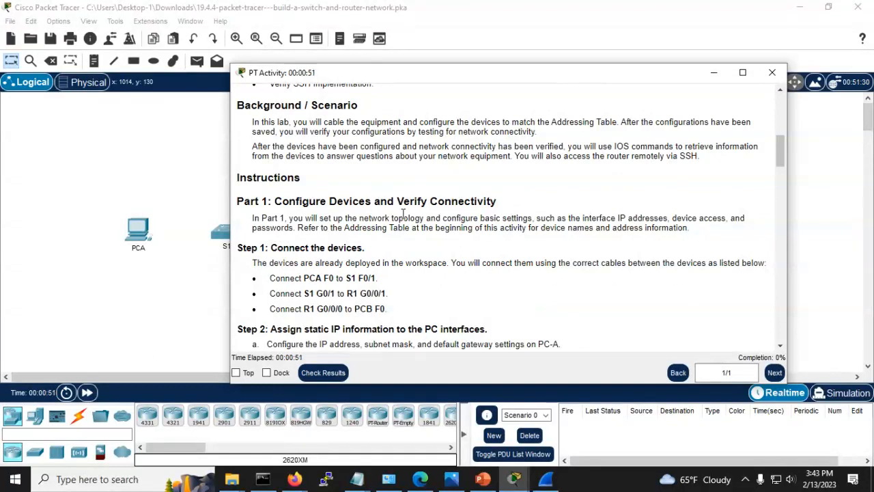
# Step: Move the instructions aside and show the Connections cable types beside the cabling instructions
pyautogui.moveTo(437, 77); pyautogui.dragTo(562, 25)
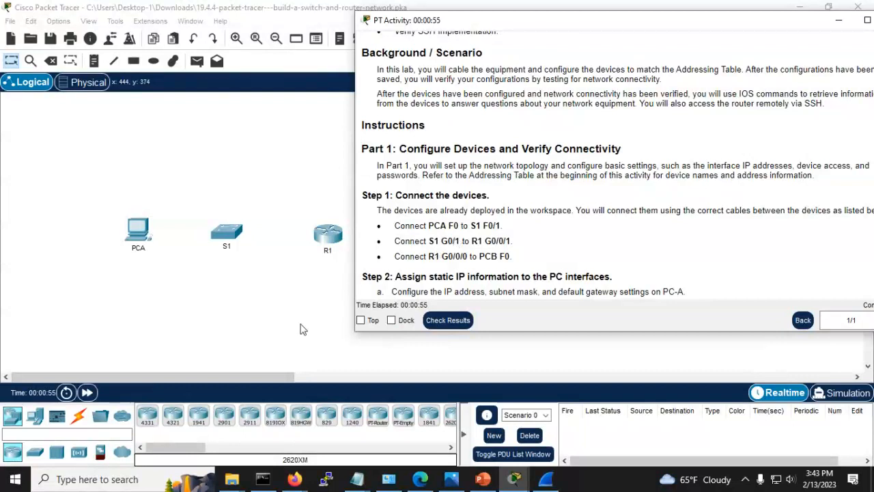
pyautogui.click(80, 422)
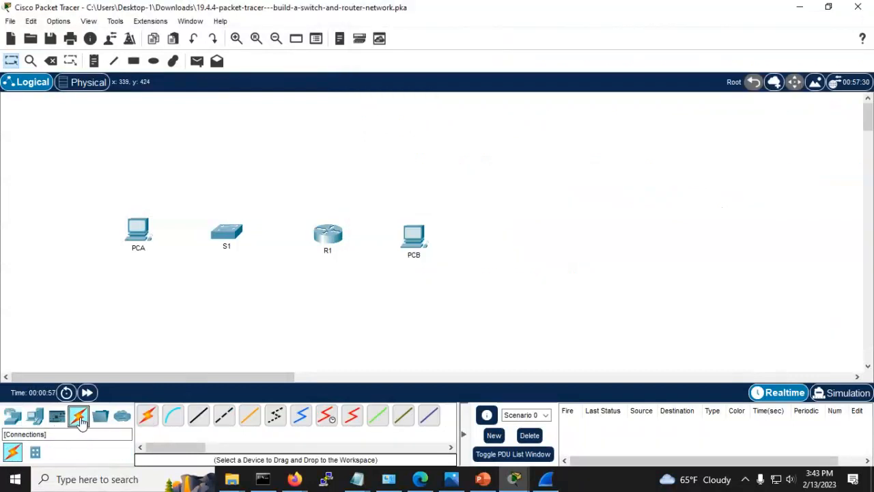
pyautogui.hotkey('alt', 'Tab')
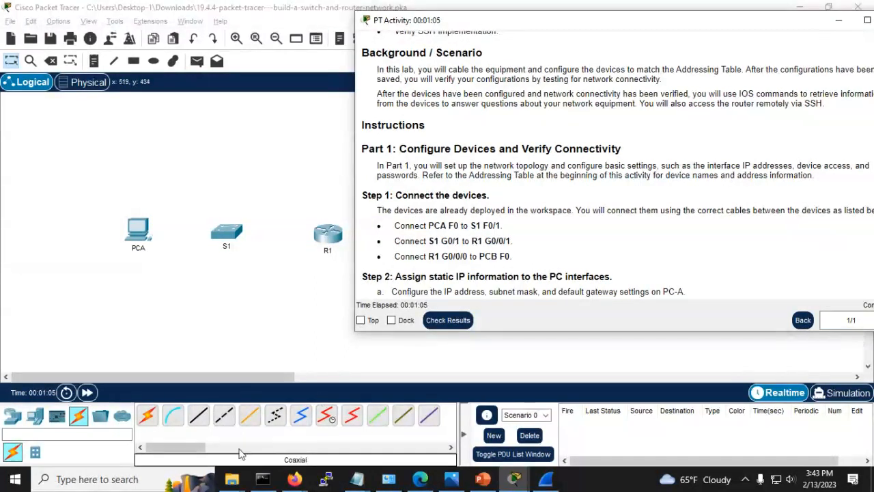
# Step: Connect PCA FastEthernet0 to S1 FastEthernet0/1 with a copper straight-through cable
pyautogui.click(197, 422)
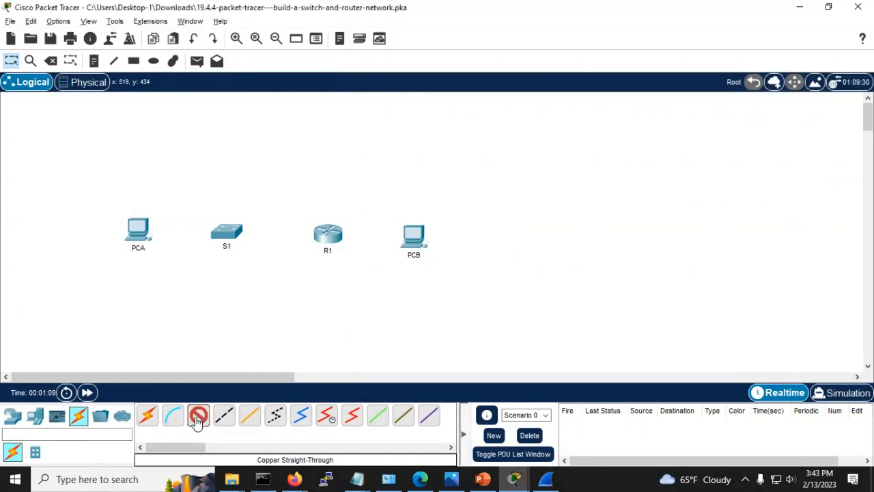
pyautogui.click(138, 234)
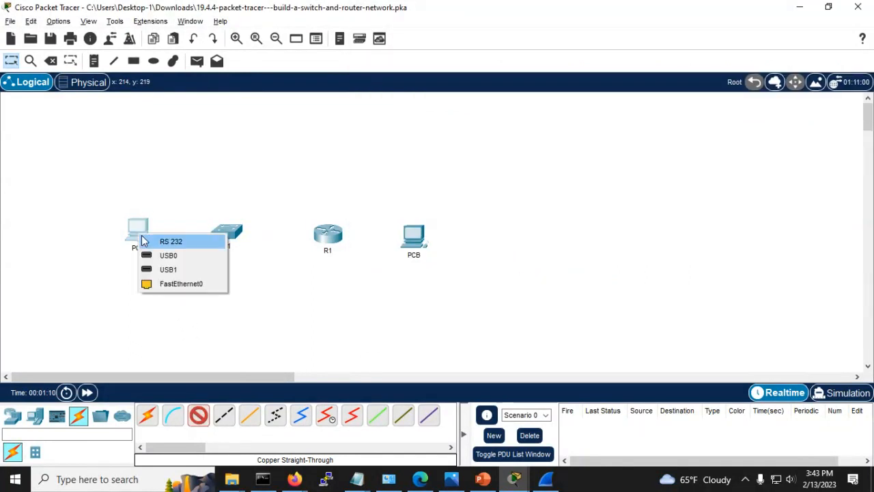
pyautogui.click(171, 283)
pyautogui.click(229, 234)
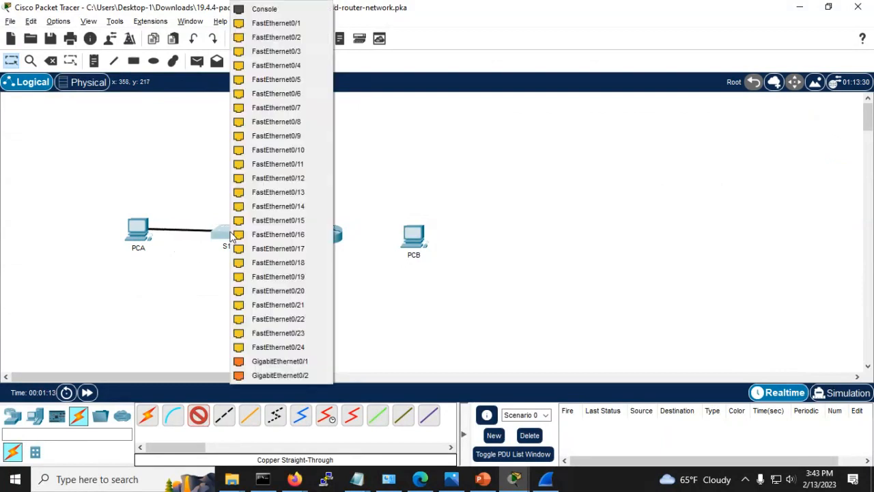
pyautogui.click(232, 236)
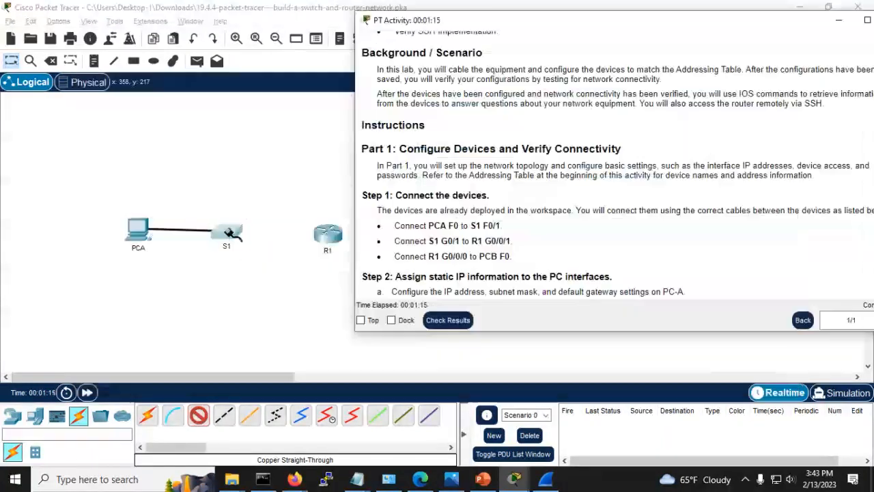
pyautogui.click(229, 234)
pyautogui.click(273, 26)
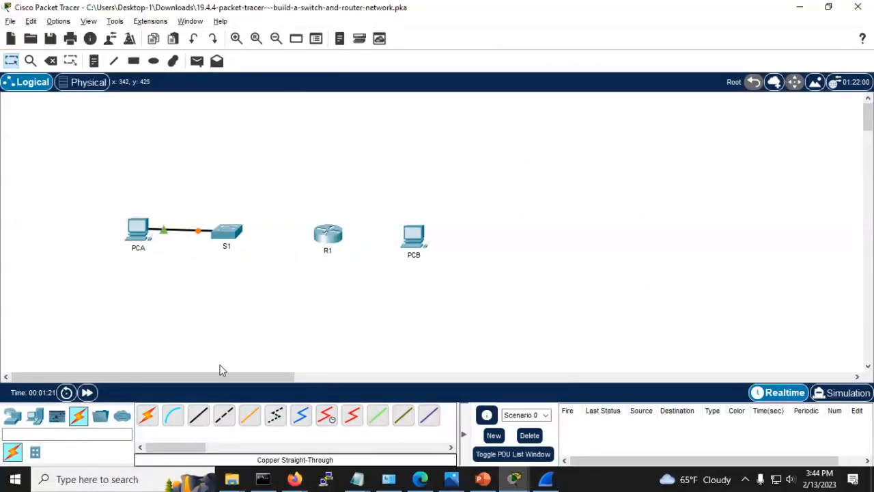
pyautogui.hotkey('alt', 'Tab')
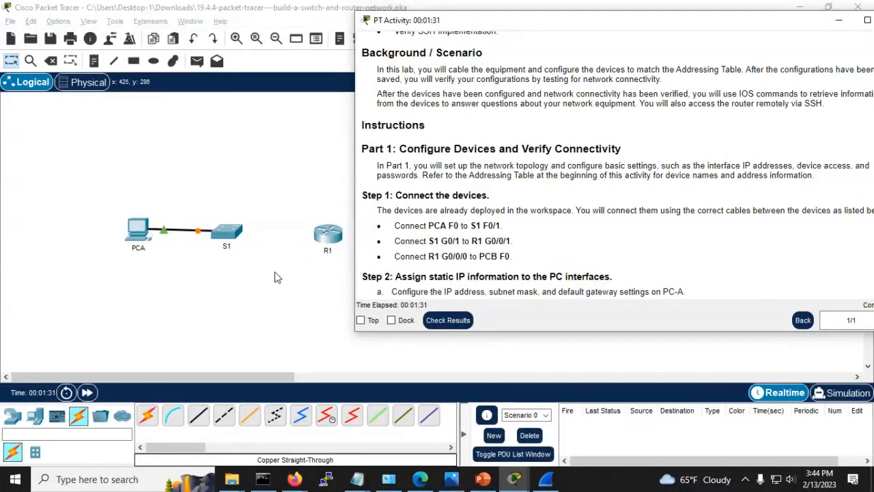
# Step: Connect S1 GigabitEthernet0/1 to R1 GigabitEthernet0/0/1 with a copper straight-through cable
pyautogui.click(198, 415)
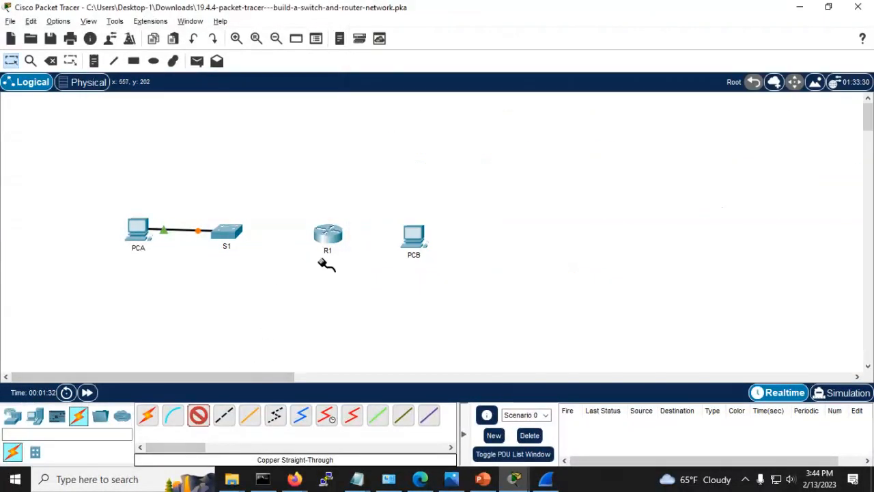
pyautogui.click(234, 232)
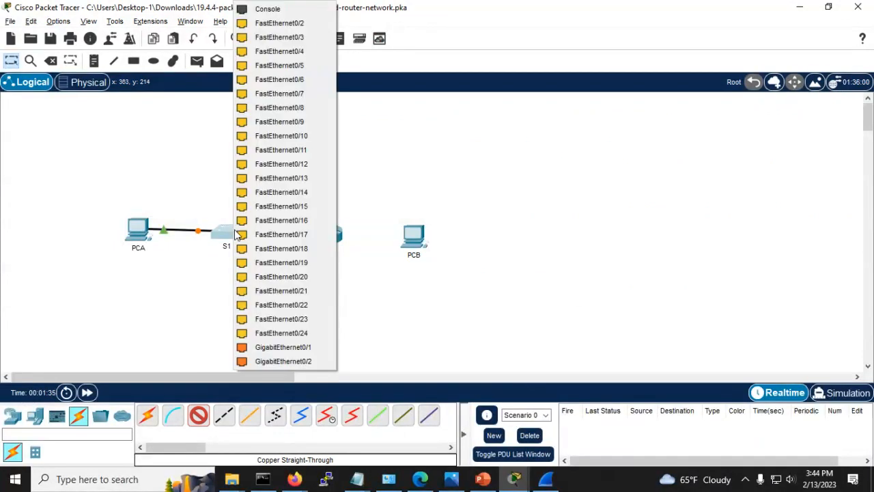
pyautogui.click(266, 347)
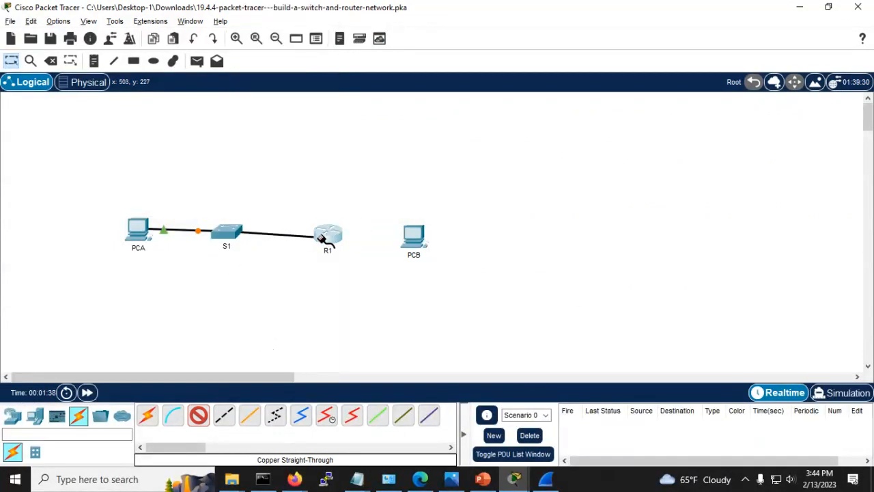
pyautogui.click(326, 240)
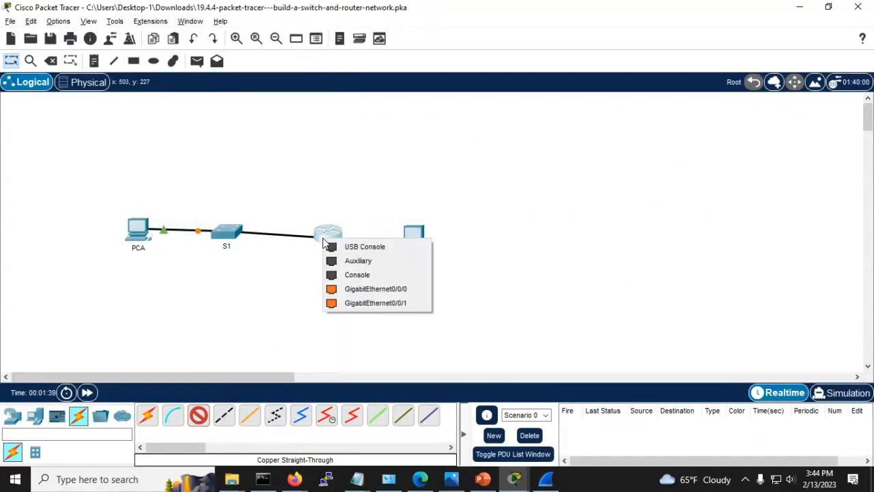
pyautogui.click(347, 304)
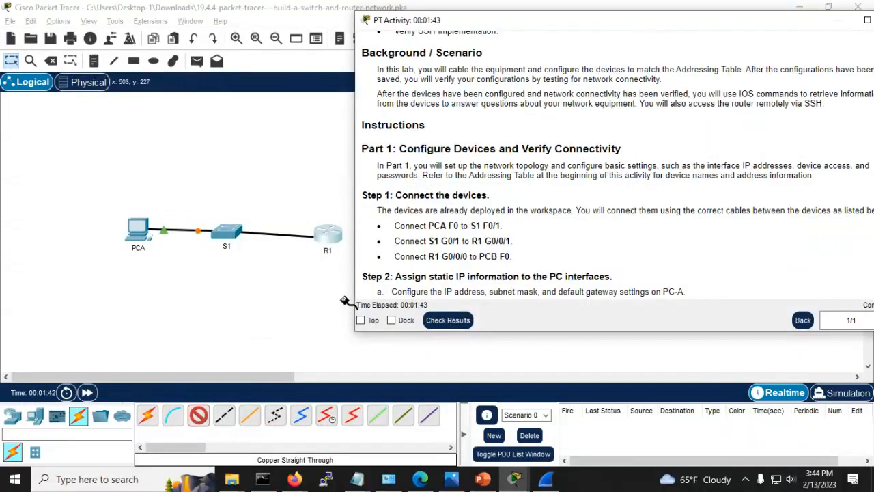
pyautogui.click(327, 236)
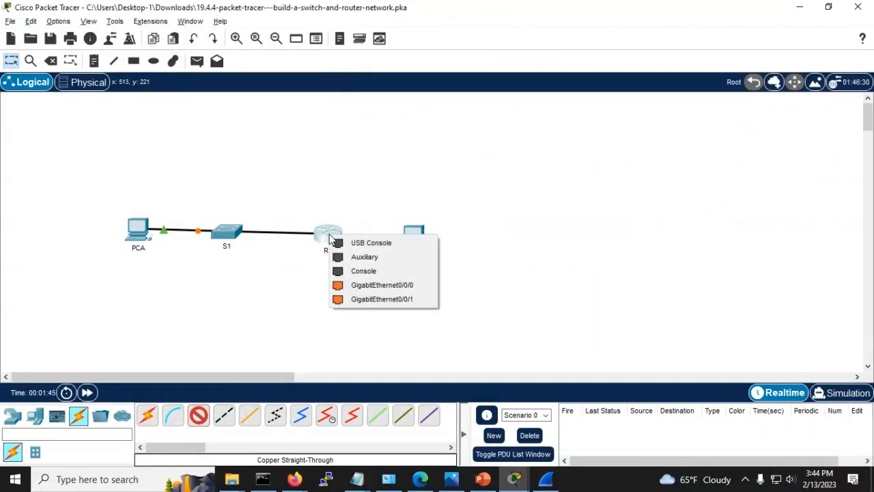
pyautogui.click(350, 300)
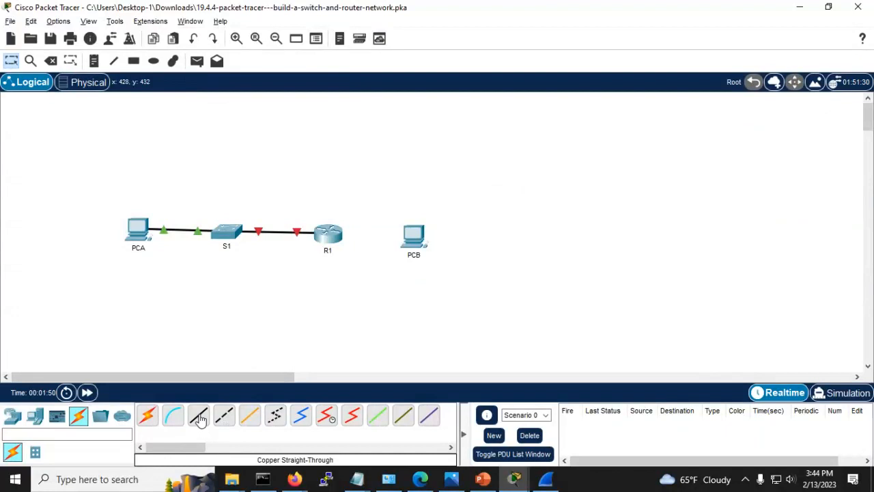
pyautogui.hotkey('alt', 'Tab')
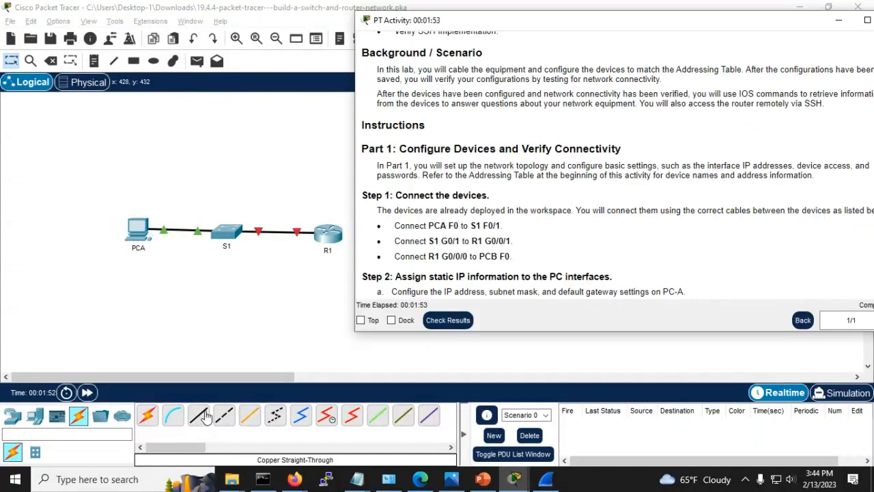
# Step: Connect R1 GigabitEthernet0/0/0 to PCB FastEthernet0 with a copper straight-through cable
pyautogui.hotkey('alt', 'Tab')
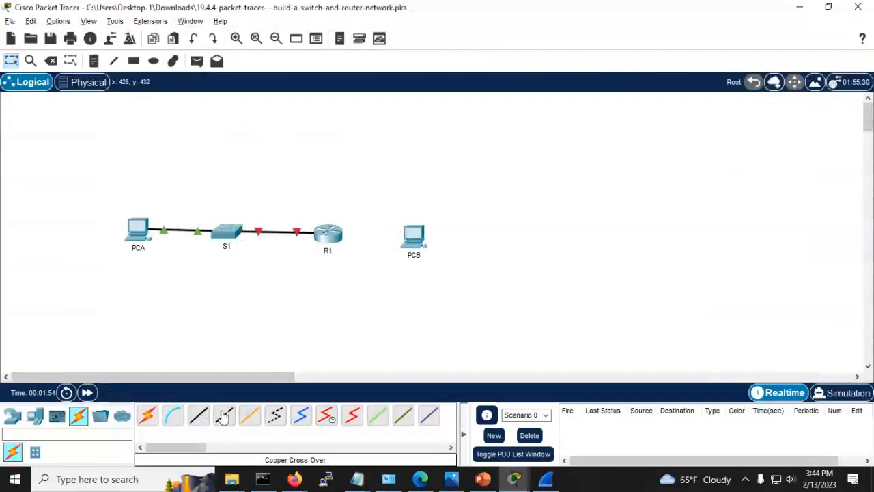
pyautogui.click(204, 416)
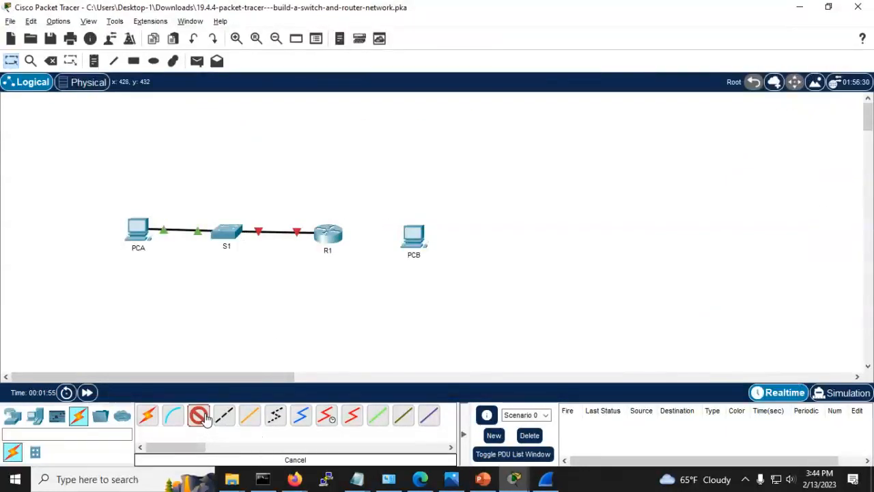
pyautogui.click(333, 236)
pyautogui.click(354, 290)
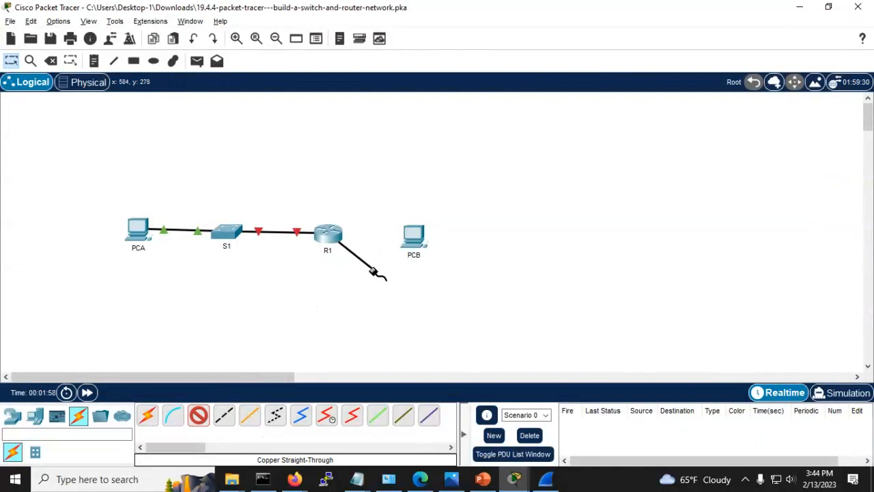
pyautogui.click(411, 237)
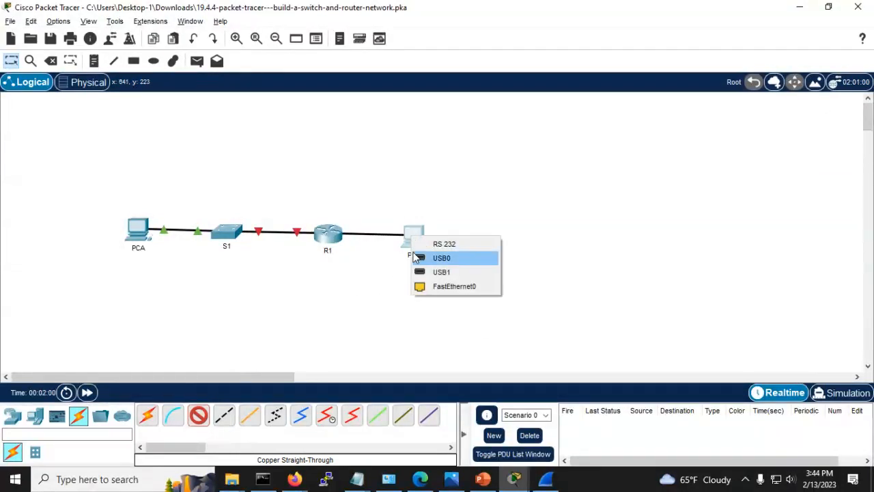
pyautogui.click(430, 286)
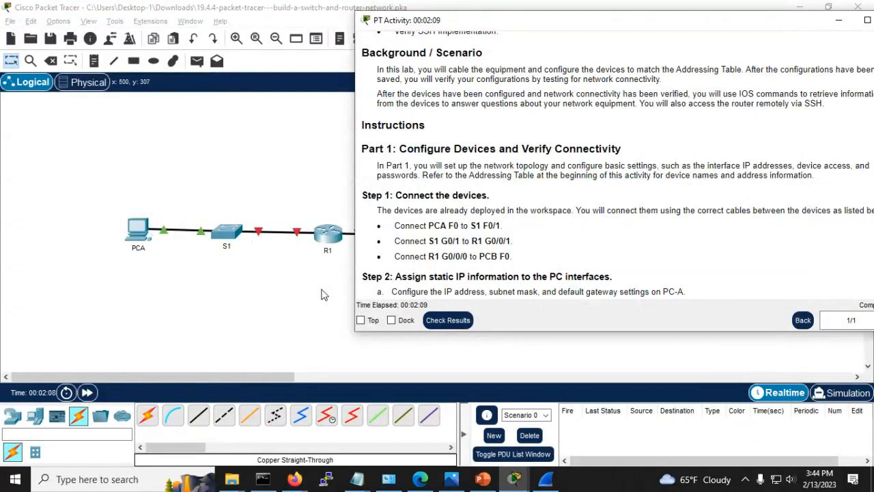
pyautogui.click(297, 292)
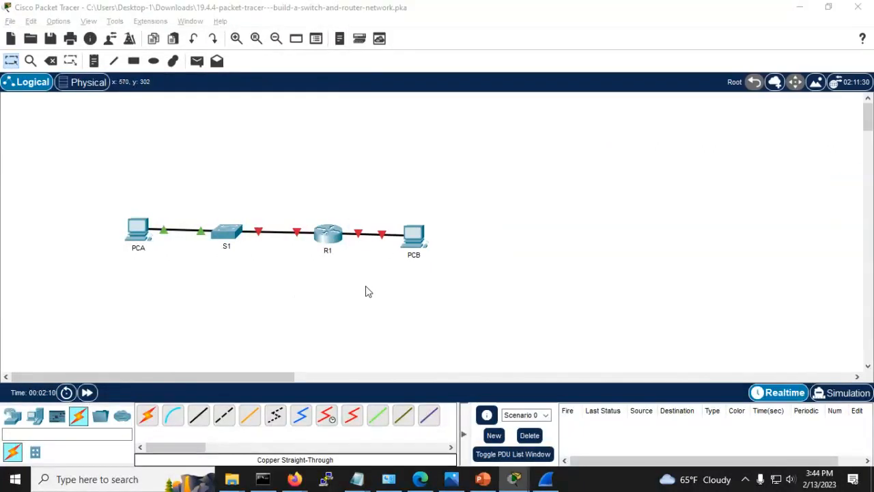
pyautogui.hotkey('alt', 'Tab')
# Step: Open PCA's Desktop IP Configuration with the activity instructions placed alongside
pyautogui.scroll(-2, 485, 268)
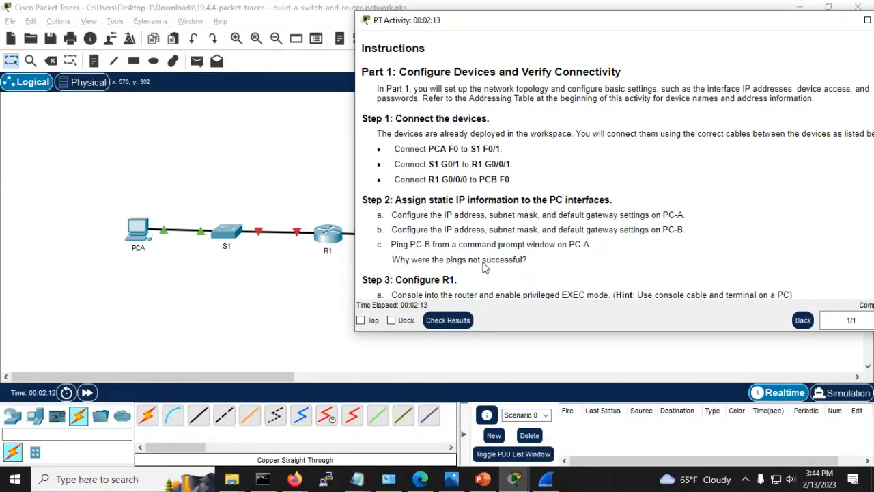
pyautogui.scroll(-1, 484, 267)
pyautogui.scroll(1, 495, 246)
pyautogui.scroll(-1, 490, 245)
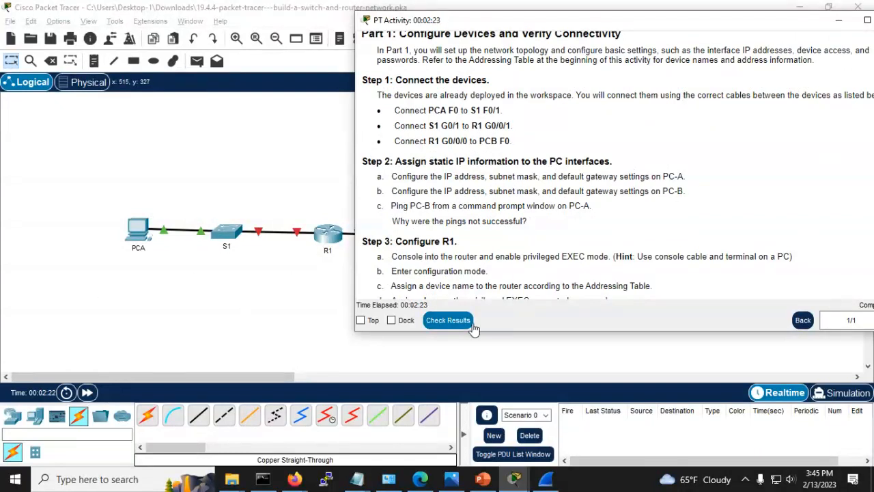
pyautogui.scroll(5, 559, 280)
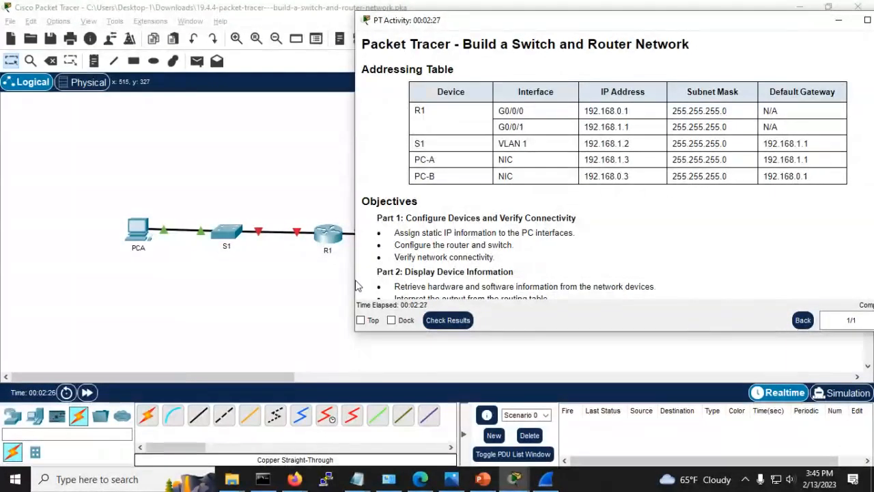
pyautogui.click(134, 234)
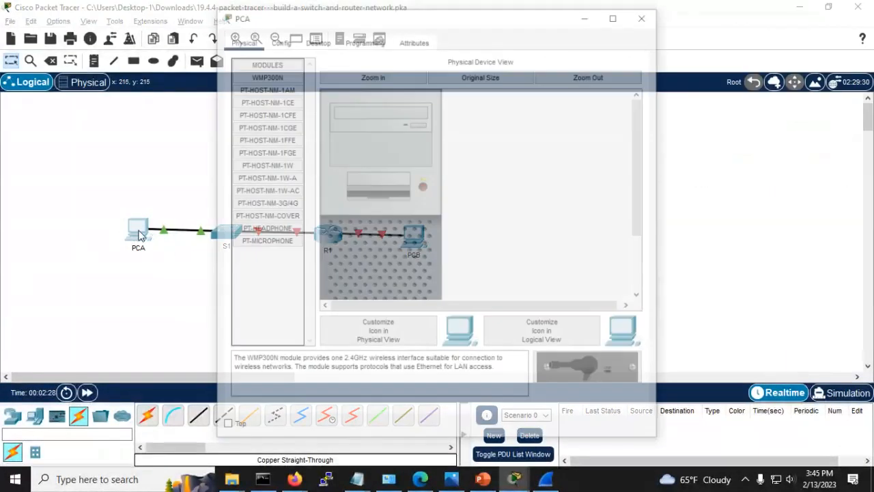
pyautogui.click(315, 39)
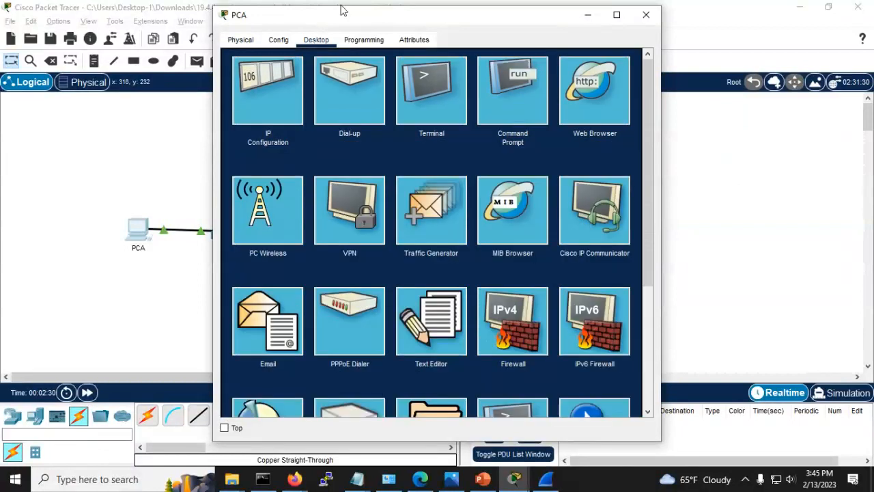
pyautogui.moveTo(335, 15); pyautogui.dragTo(164, 16)
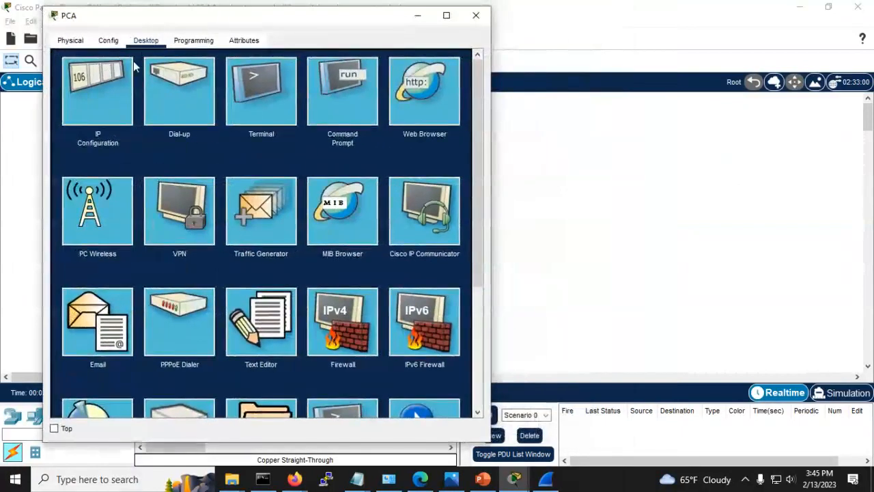
pyautogui.click(101, 109)
pyautogui.hotkey('alt', 'Tab')
pyautogui.hotkey('alt', 'Tab')
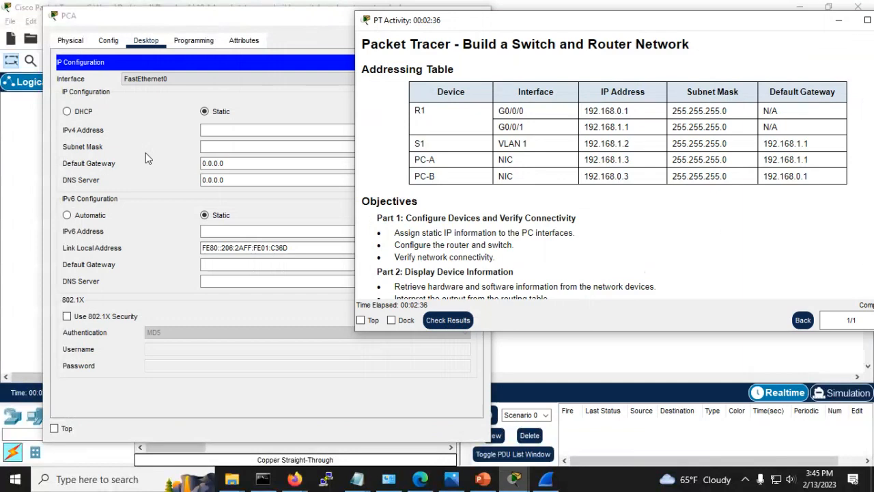
pyautogui.moveTo(464, 21); pyautogui.dragTo(596, 80)
# Step: Enter PCA's IPv4 address 192.168.1.3, mask 255.255.255.0 and gateway 192.168.1.1
pyautogui.click(203, 129)
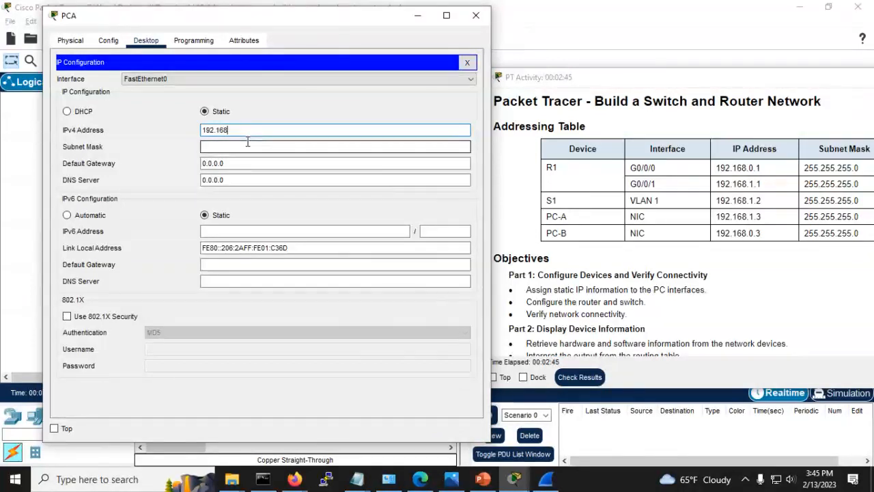
pyautogui.write('192.168.')
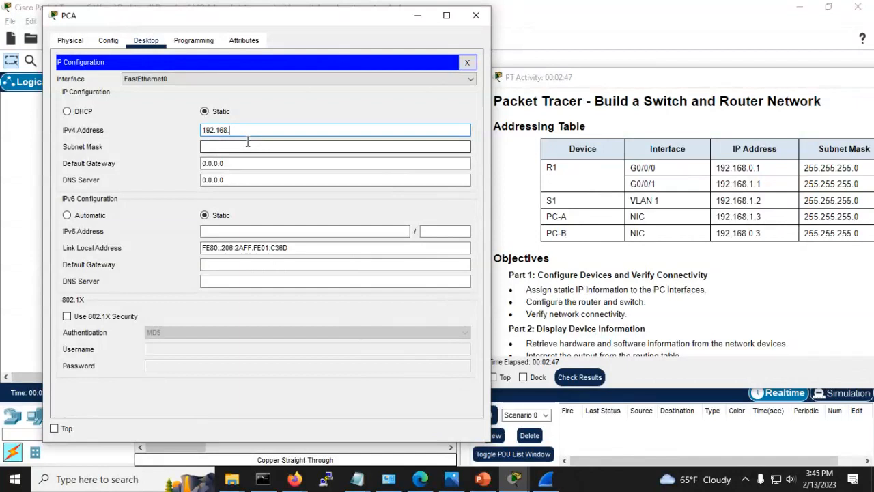
pyautogui.write('1.3')
pyautogui.click(248, 142)
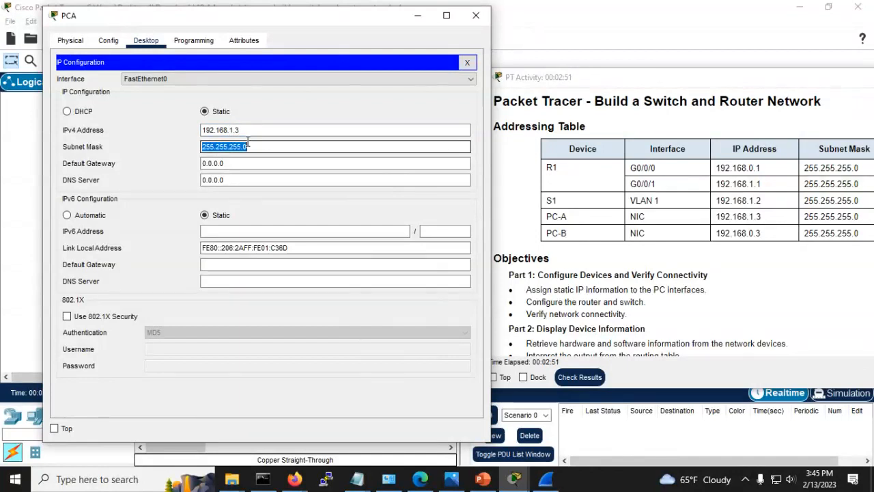
pyautogui.press('Tab')
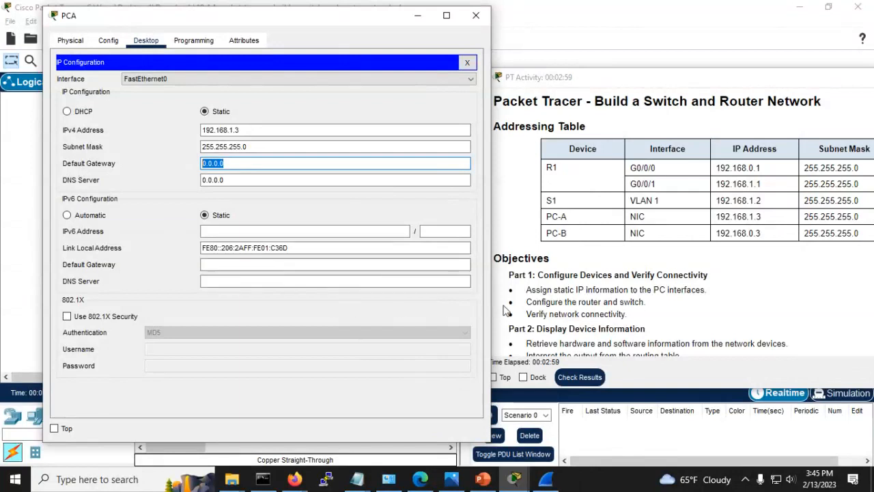
pyautogui.click(635, 81)
pyautogui.doubleClick(635, 77)
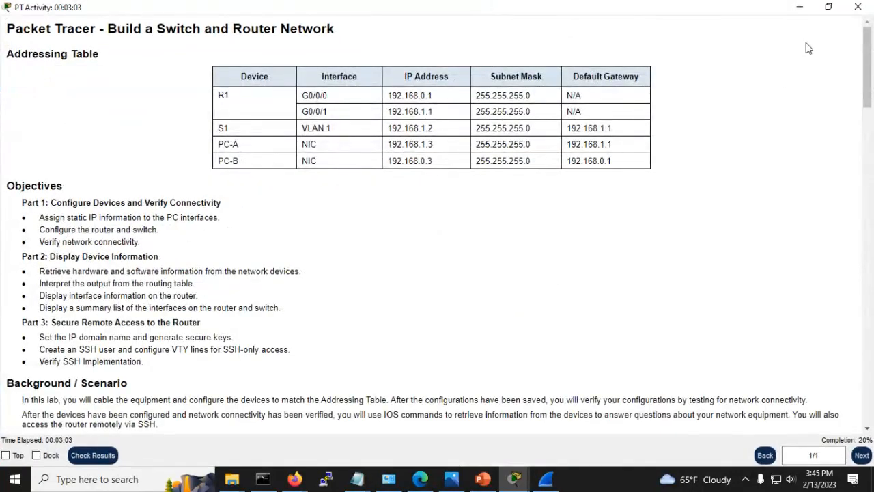
pyautogui.click(828, 7)
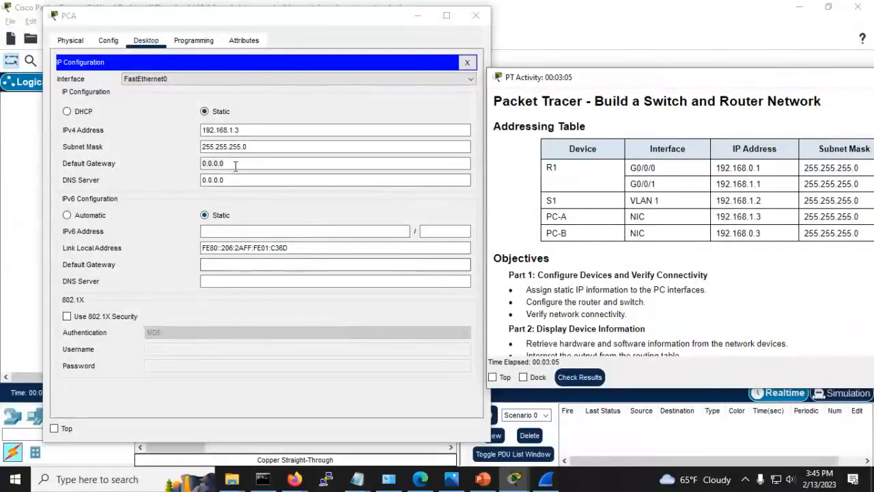
pyautogui.moveTo(233, 163); pyautogui.dragTo(134, 164)
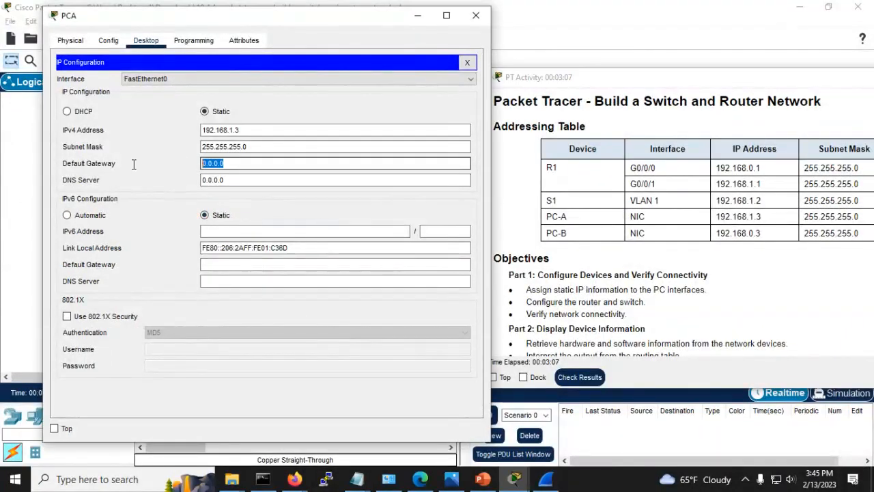
pyautogui.write('192.16')
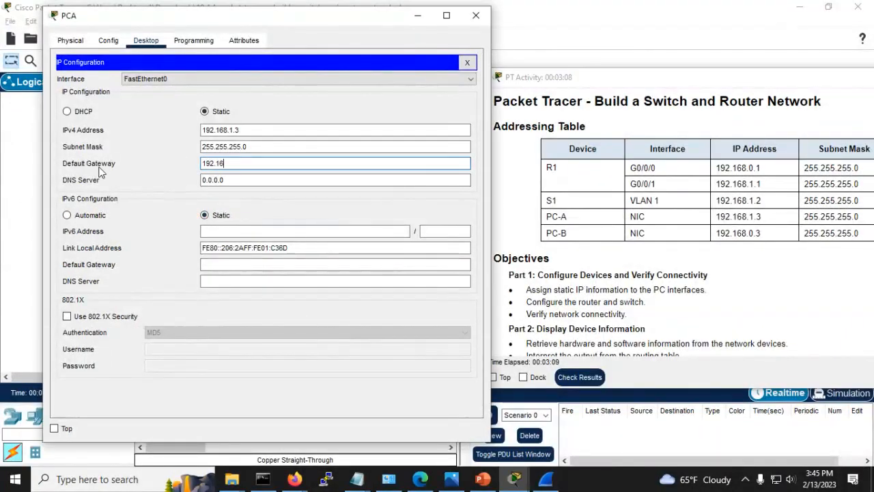
pyautogui.write('8.1.1')
# Step: Reposition the instructions, recheck PCA's IP settings, and close PCA's window
pyautogui.click(636, 33)
pyautogui.moveTo(536, 473)
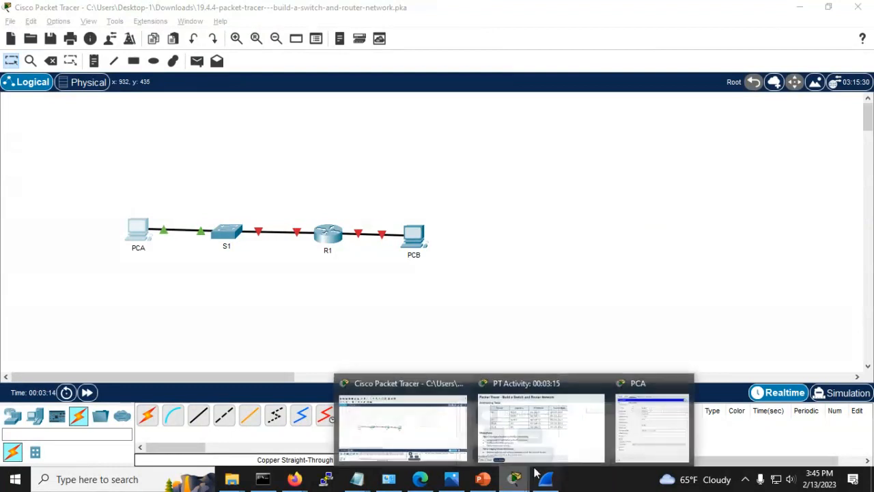
pyautogui.moveTo(662, 428)
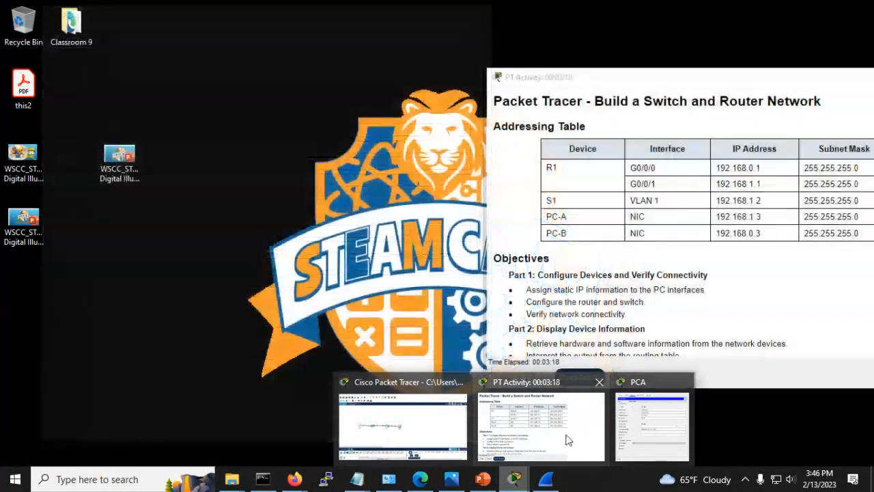
pyautogui.click(566, 433)
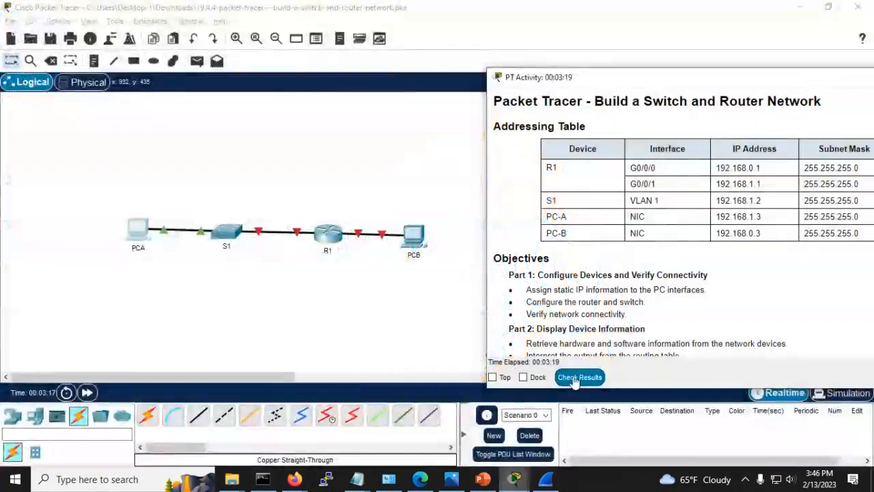
pyautogui.moveTo(639, 79); pyautogui.dragTo(545, 92)
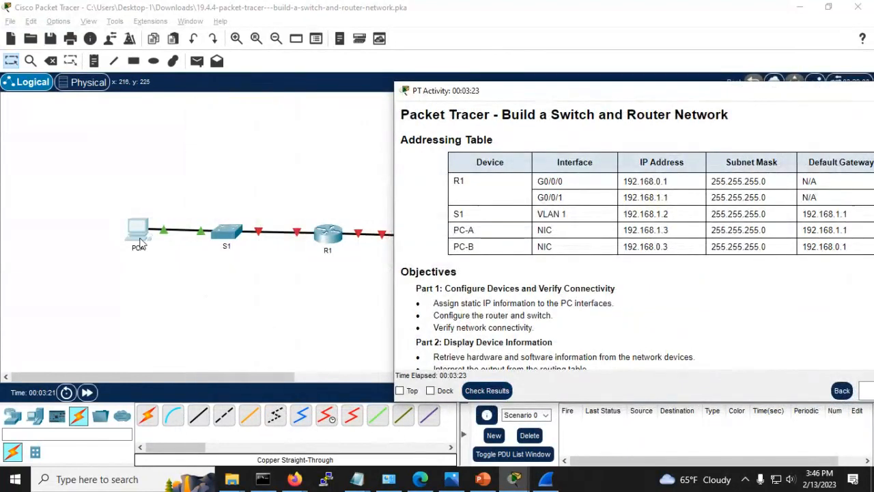
pyautogui.click(140, 239)
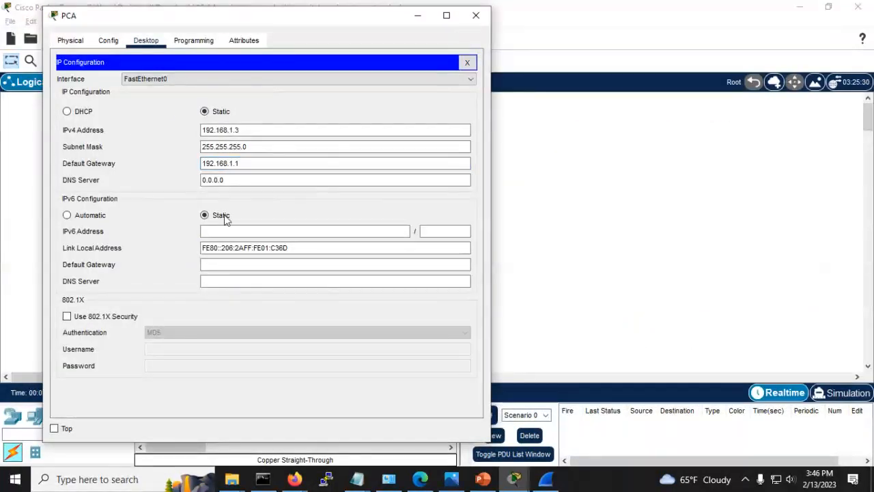
pyautogui.click(260, 179)
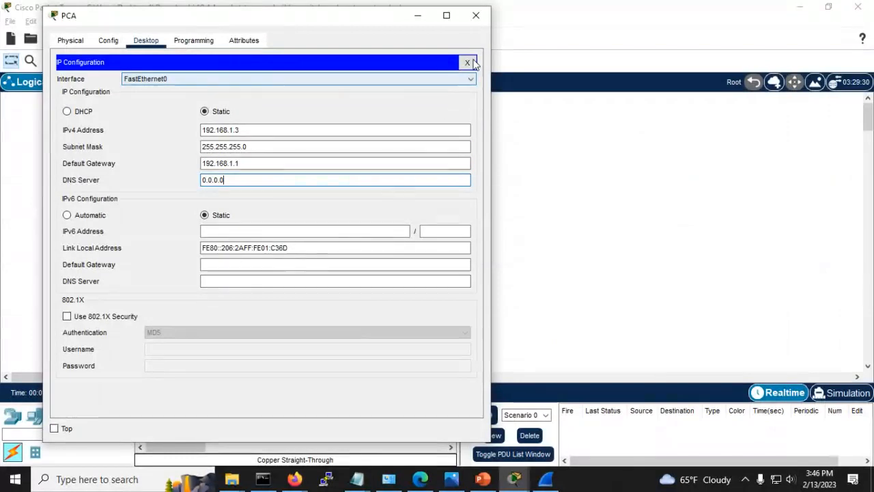
pyautogui.click(468, 62)
pyautogui.click(106, 100)
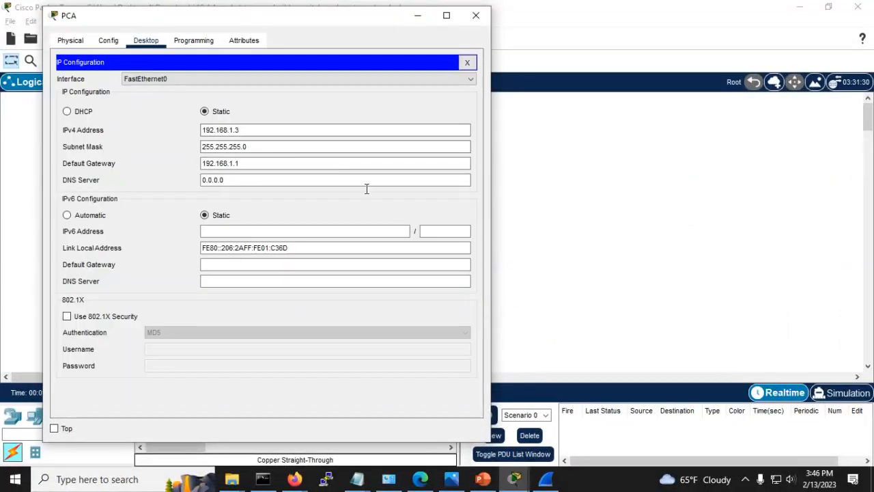
pyautogui.click(467, 63)
pyautogui.click(476, 15)
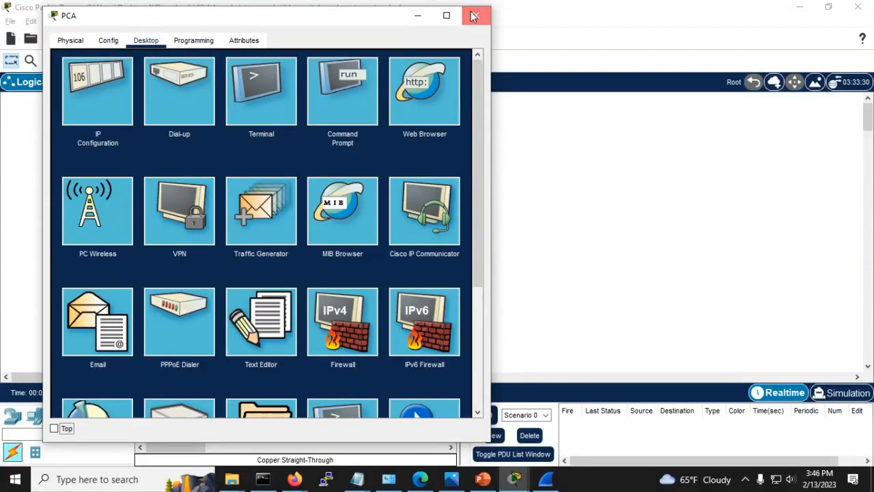
# Step: Open PCB's Desktop IP Configuration panel
pyautogui.click(419, 233)
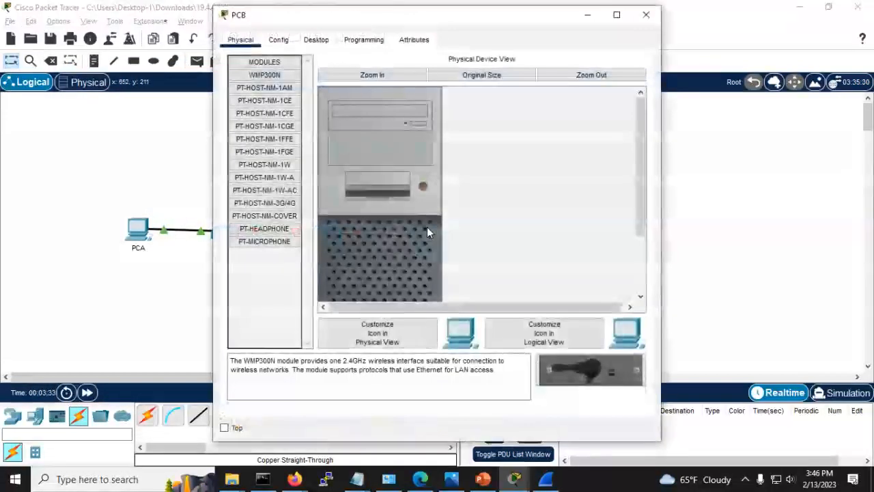
pyautogui.moveTo(517, 482)
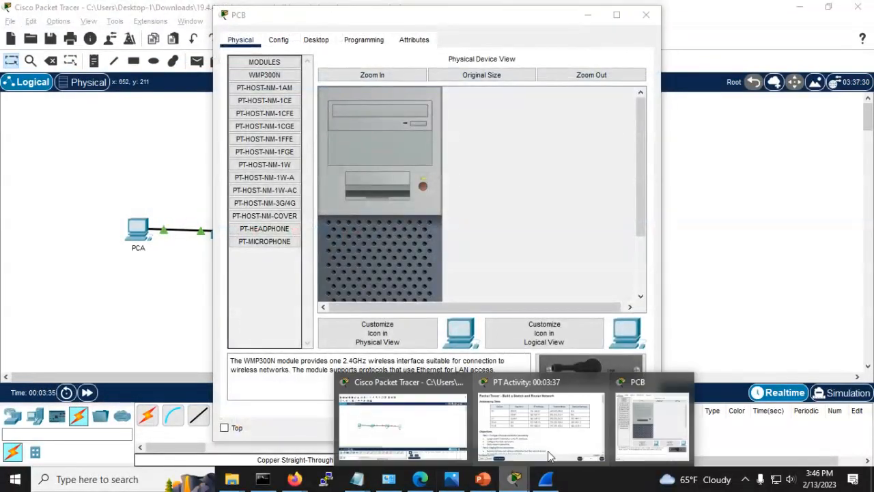
pyautogui.click(552, 429)
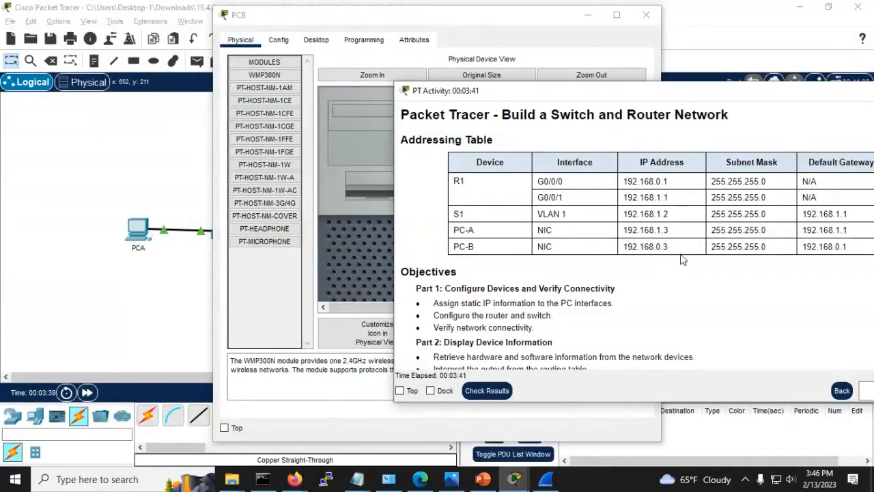
pyautogui.click(262, 295)
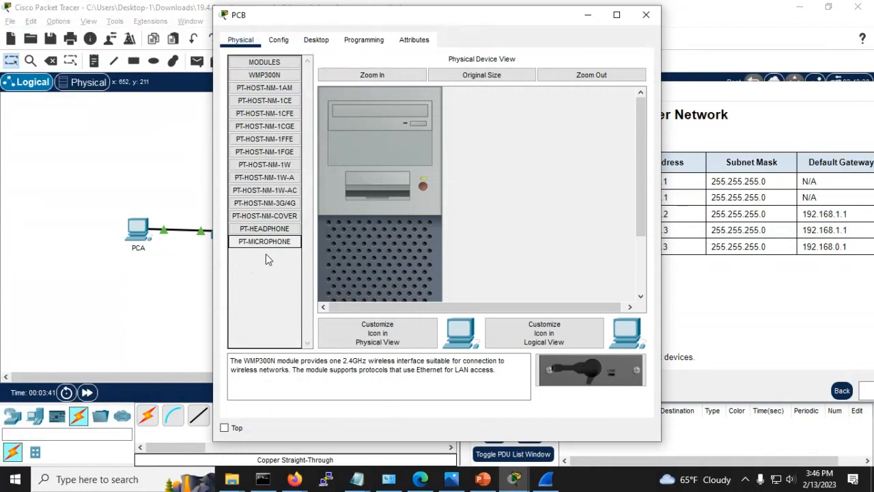
pyautogui.click(318, 41)
pyautogui.click(276, 79)
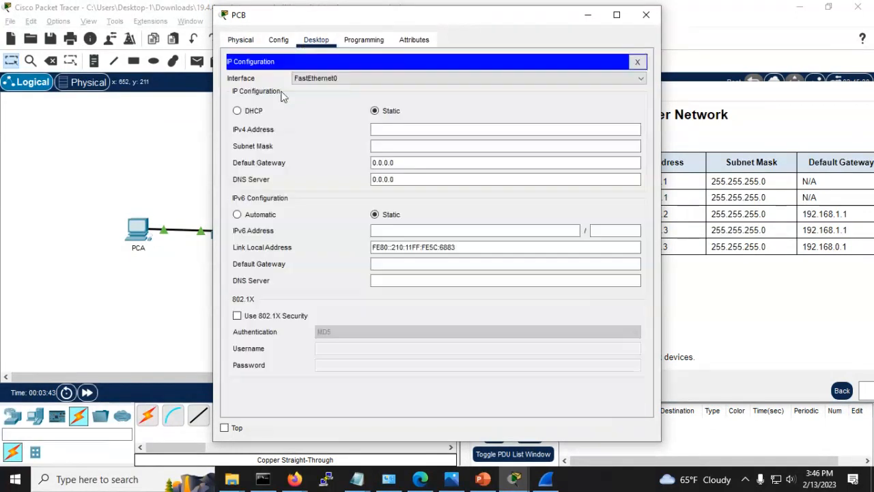
# Step: Enter PCB's IPv4 address 192.168.0.3, mask 255.255.255.0 and gateway value
pyautogui.click(406, 130)
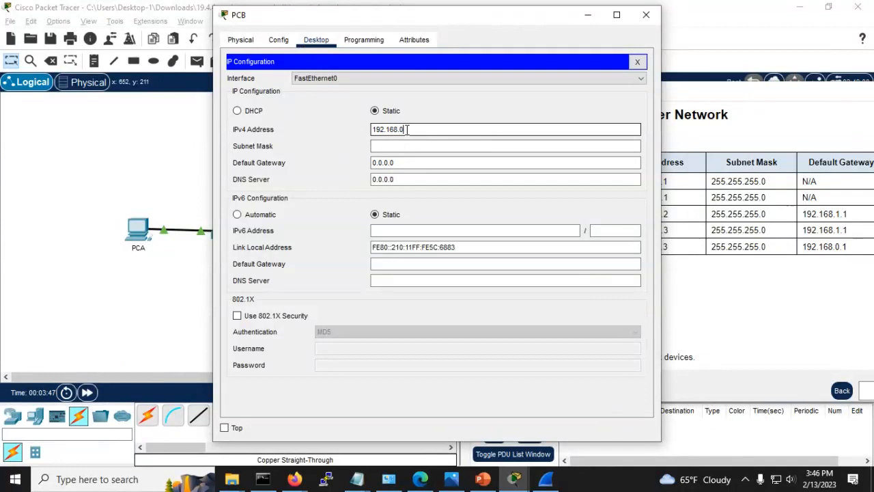
pyautogui.write('192.168.0.3')
pyautogui.press('Tab')
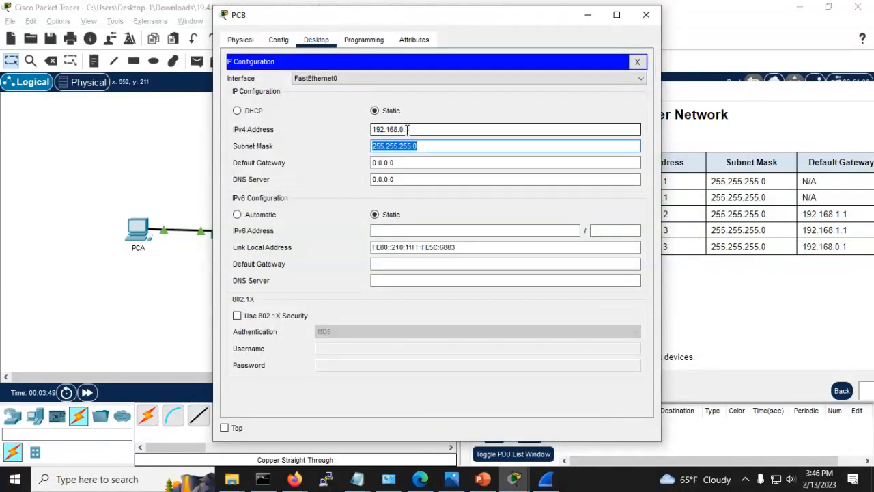
pyautogui.click(447, 142)
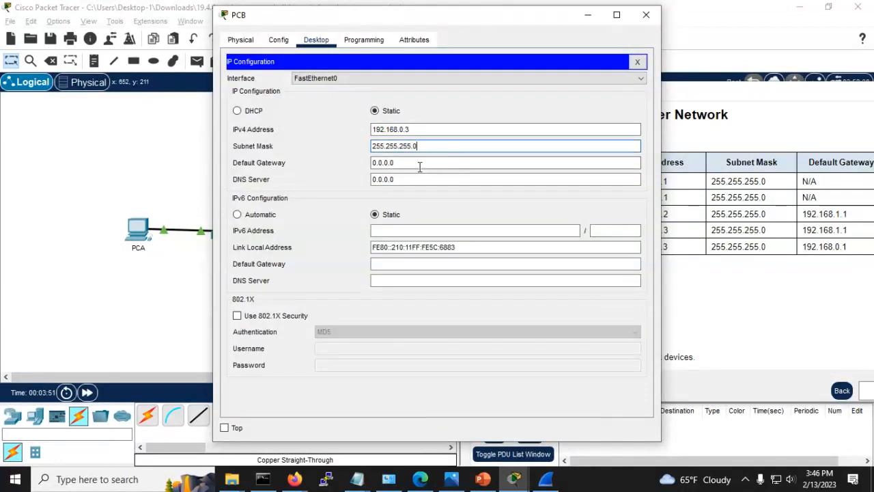
pyautogui.press('Tab')
pyautogui.write('192')
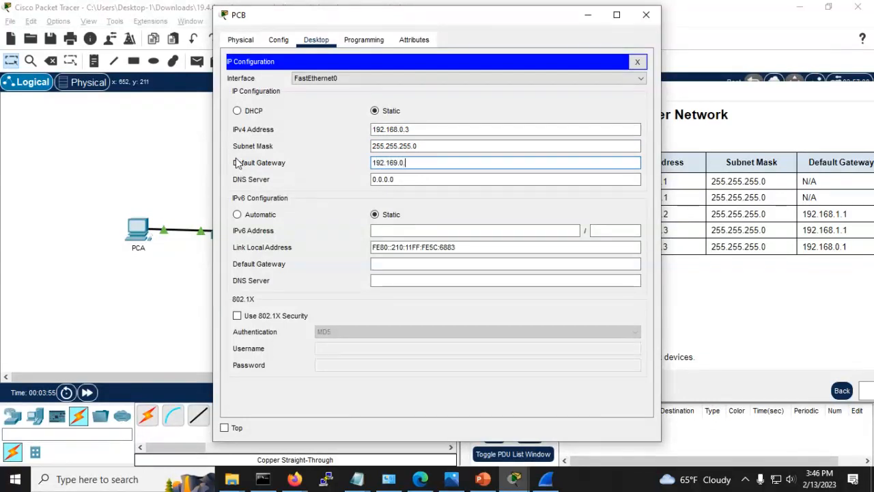
pyautogui.press('Tab')
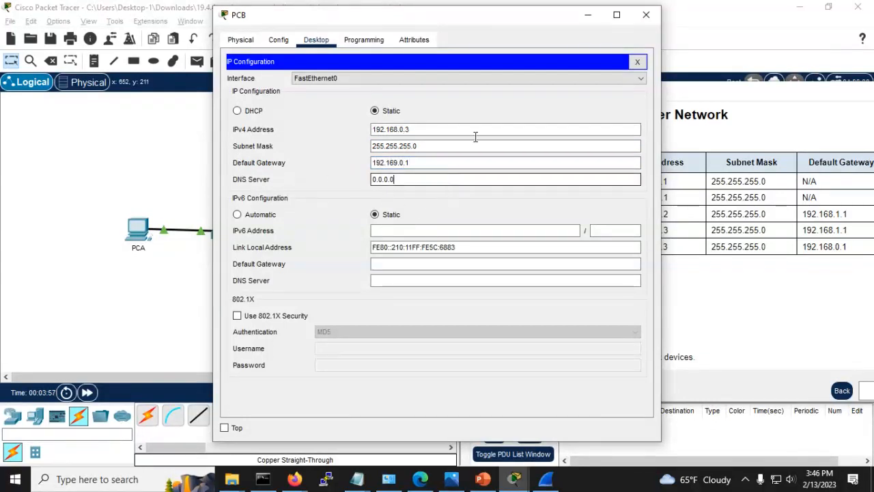
pyautogui.click(638, 62)
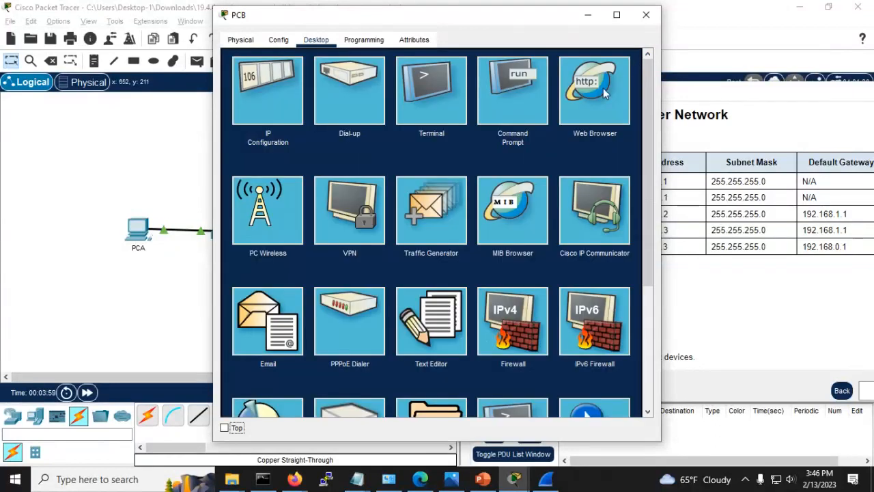
# Step: Fix the typo in PCB's gateway, recheck the settings, and close PCB's window
pyautogui.click(302, 107)
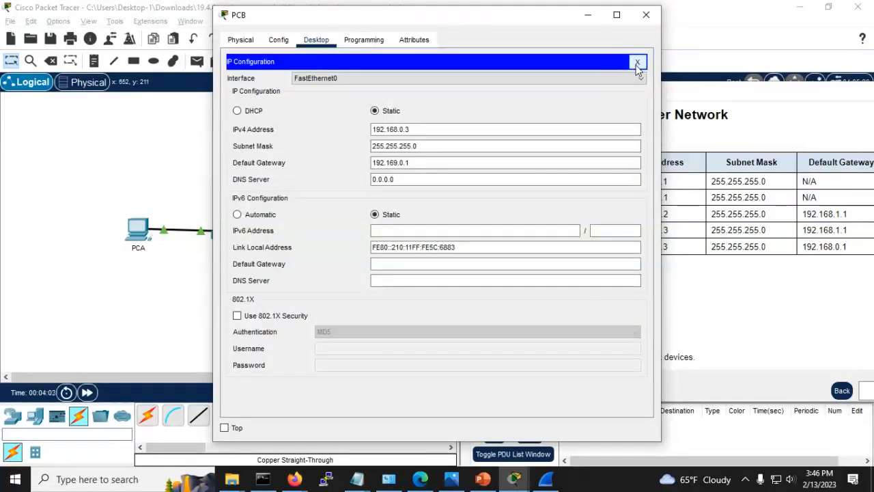
pyautogui.click(396, 162)
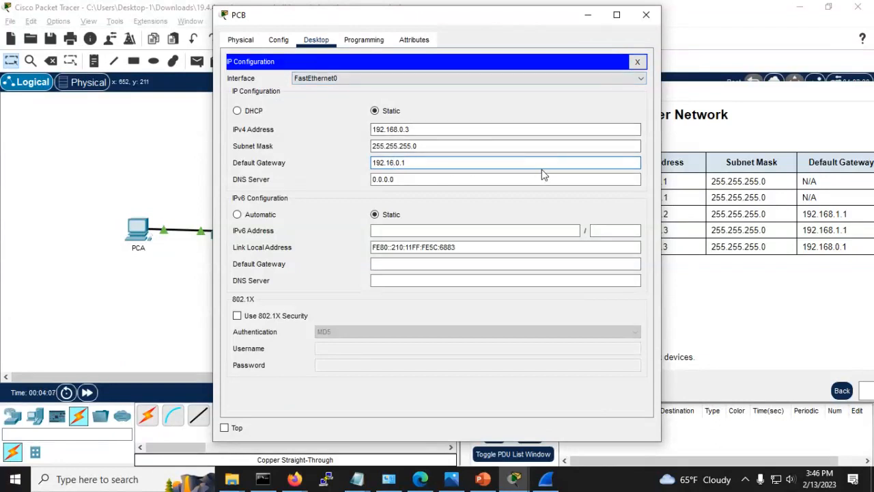
pyautogui.press('BackSpace')
pyautogui.press('BackSpace')
pyautogui.write('8')
pyautogui.click(555, 180)
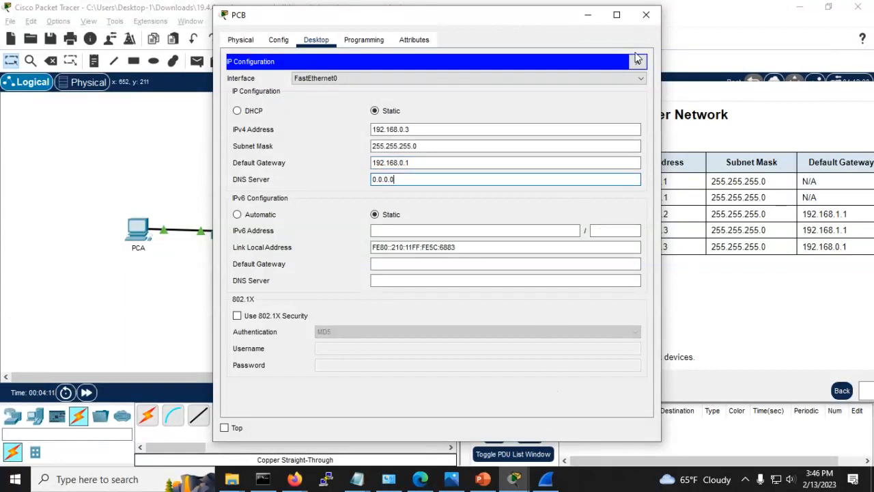
pyautogui.click(637, 62)
pyautogui.click(286, 101)
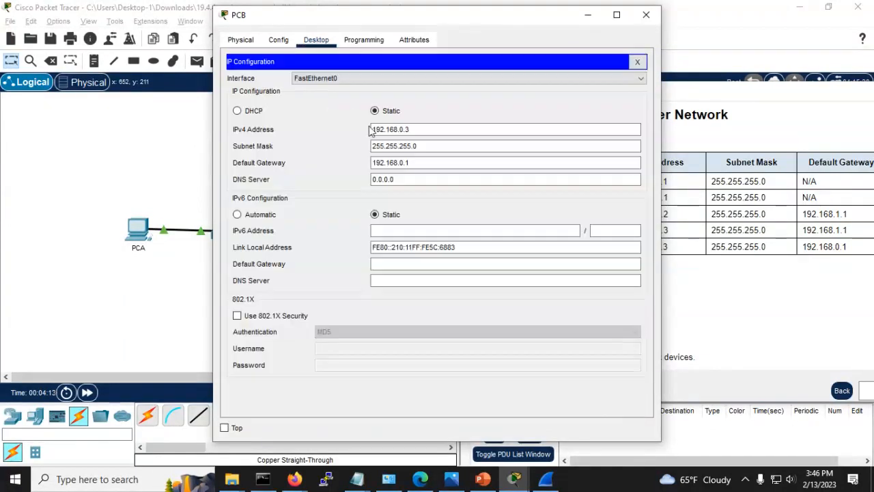
pyautogui.click(636, 62)
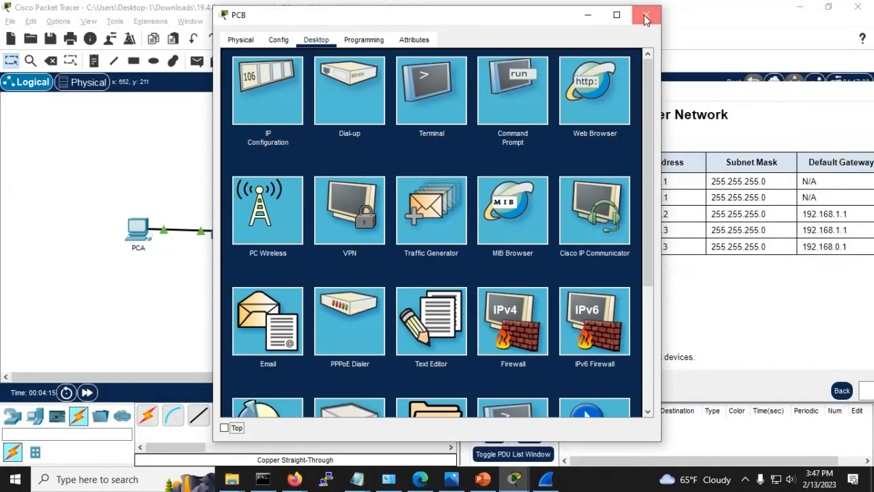
pyautogui.click(646, 14)
pyautogui.scroll(-3, 487, 299)
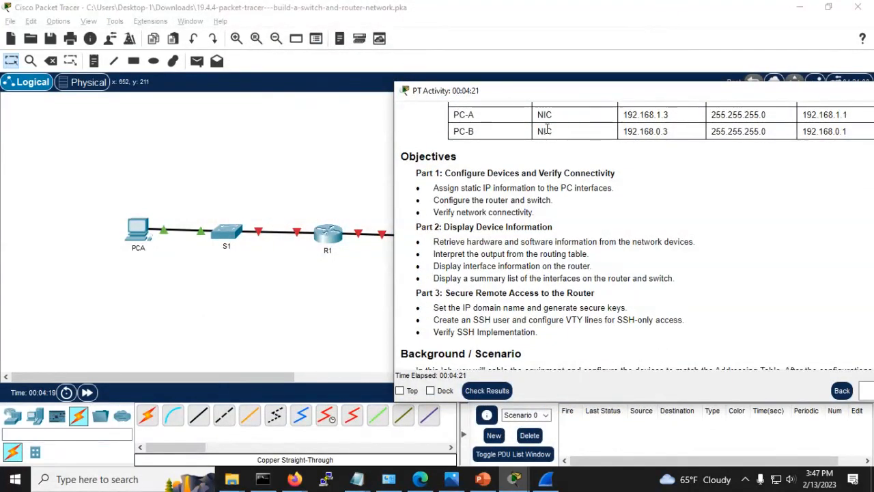
# Step: Enlarge the instructions to read the Addressing Table and Step 3, then hide them
pyautogui.moveTo(556, 98); pyautogui.dragTo(363, 97)
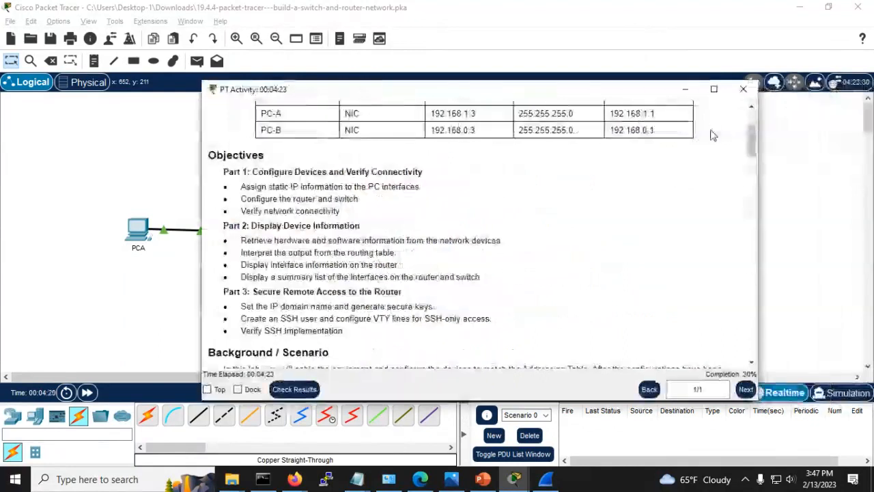
pyautogui.click(713, 89)
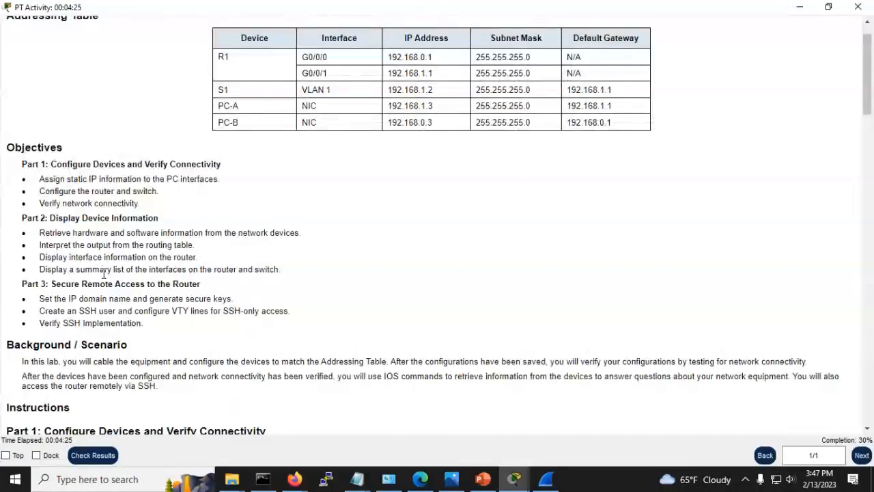
pyautogui.scroll(-5, 104, 271)
pyautogui.scroll(-2, 139, 308)
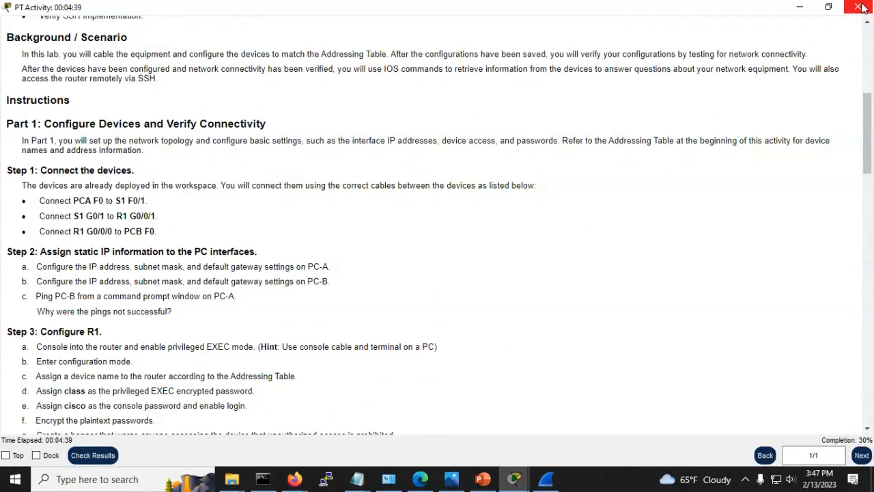
pyautogui.click(830, 7)
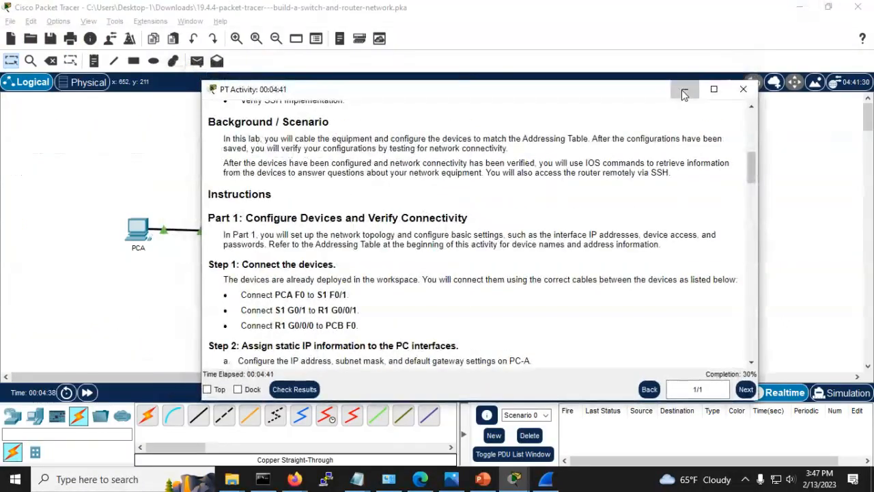
pyautogui.click(680, 89)
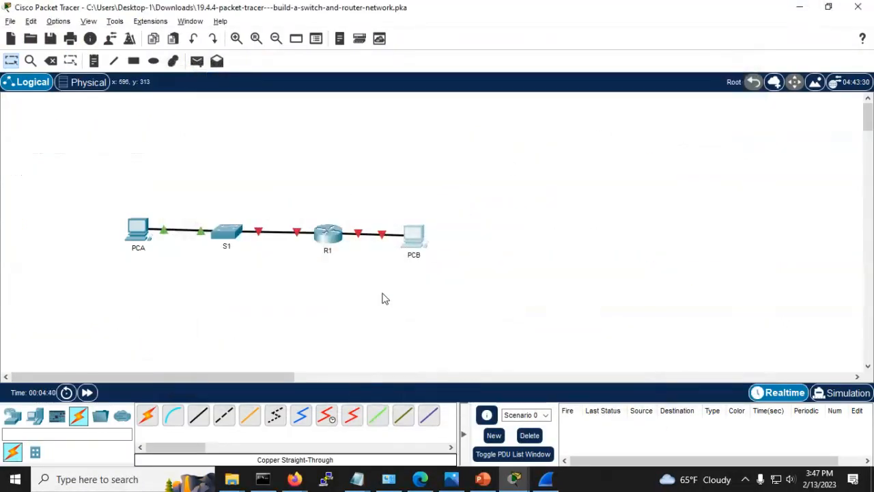
pyautogui.hotkey('alt', 'Tab')
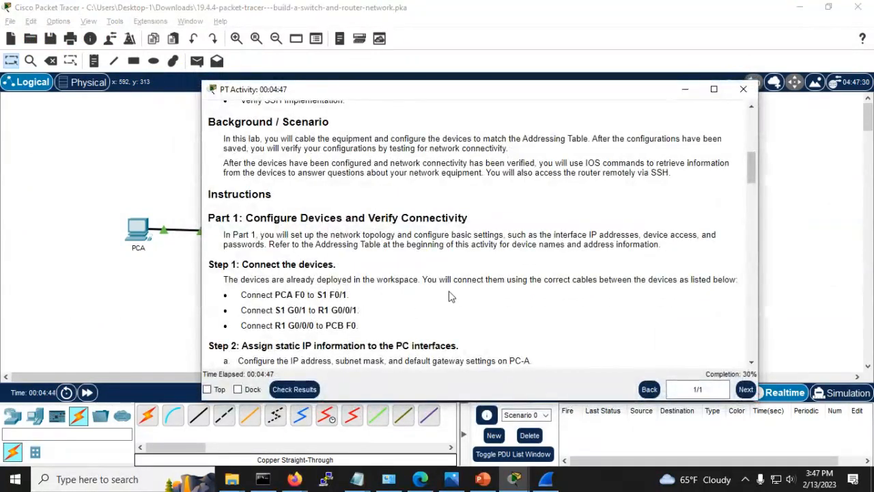
pyautogui.scroll(-2, 451, 299)
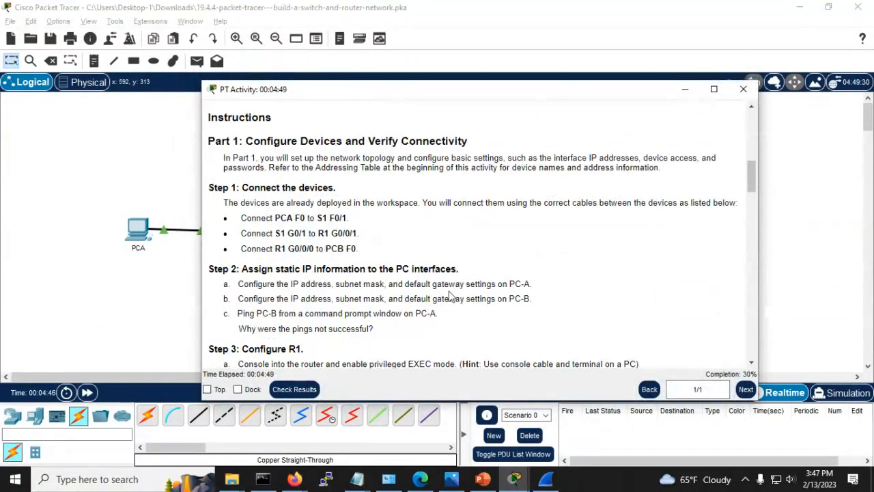
pyautogui.hotkey('alt', 'Tab')
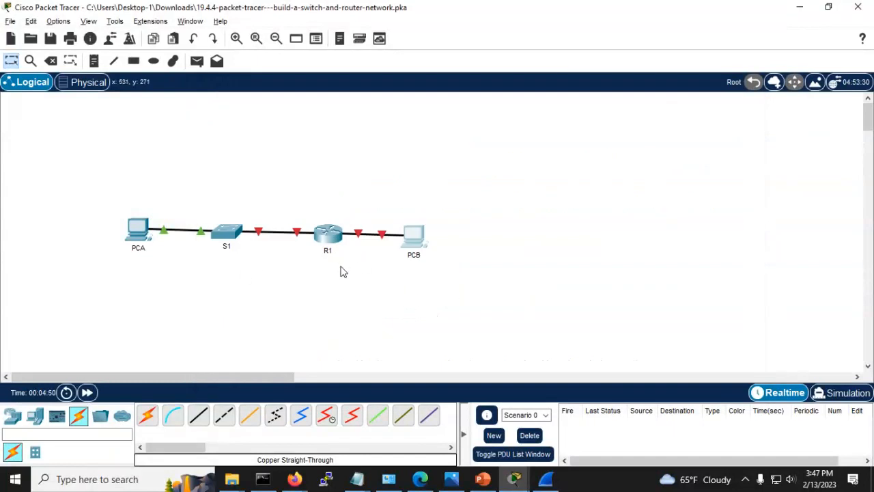
# Step: Run ping 192.168.0.3 from PCA's Command Prompt; the request times out
pyautogui.click(147, 243)
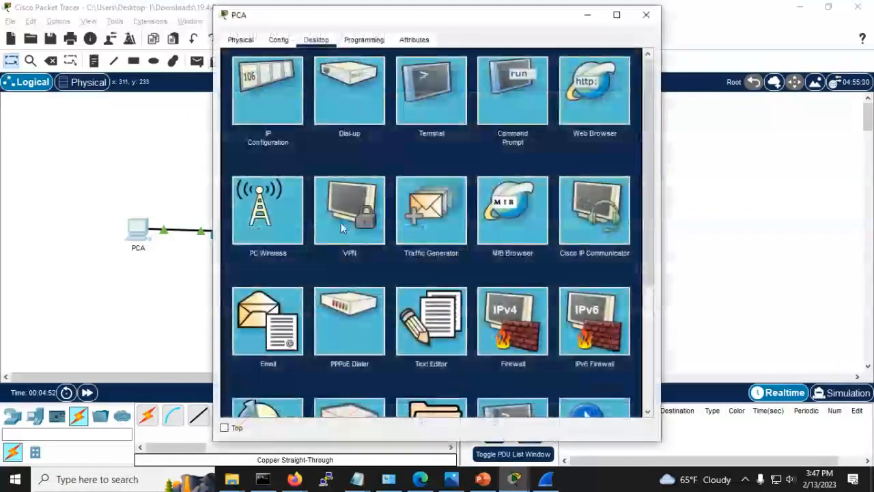
pyautogui.click(510, 83)
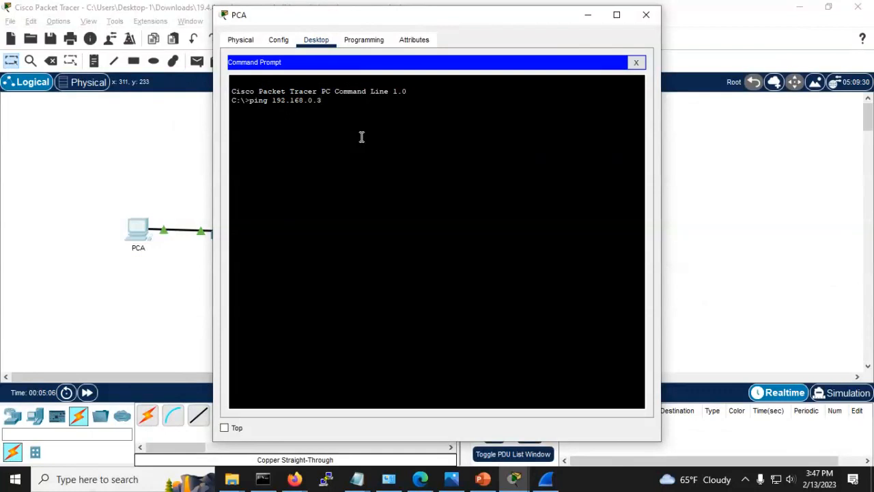
pyautogui.press('Return')
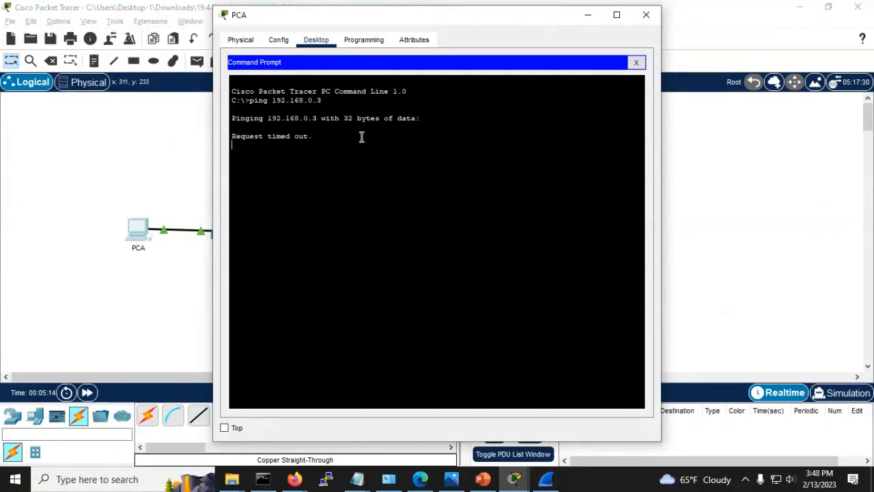
pyautogui.click(157, 295)
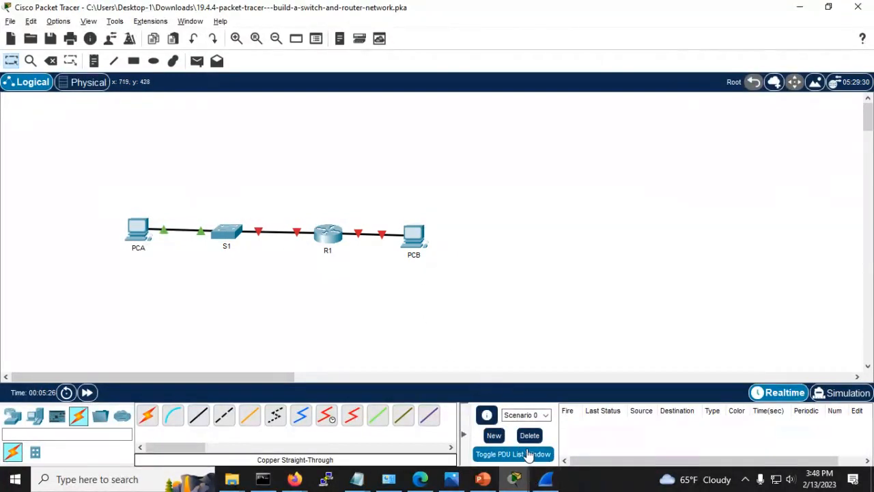
# Step: Scroll the instructions to Step 3: Configure R1, then open R1's device window
pyautogui.click(514, 479)
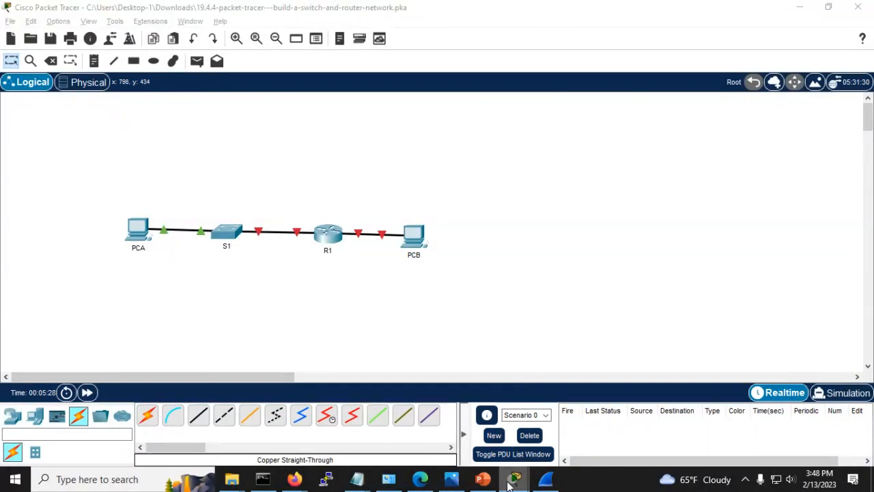
pyautogui.click(568, 441)
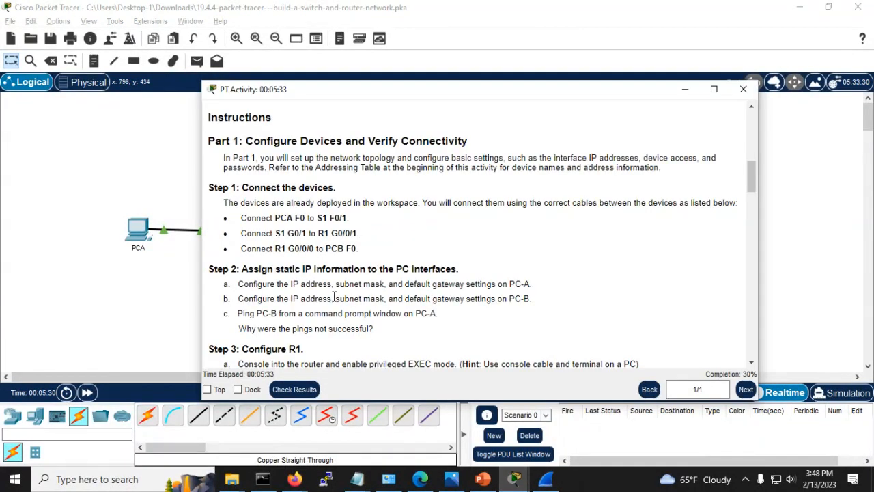
pyautogui.scroll(-1, 335, 294)
pyautogui.scroll(-2, 346, 257)
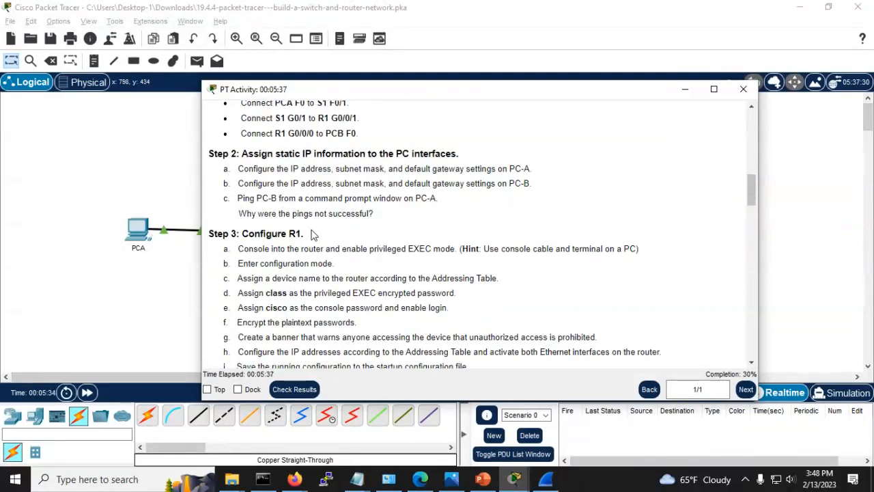
pyautogui.scroll(-2, 314, 234)
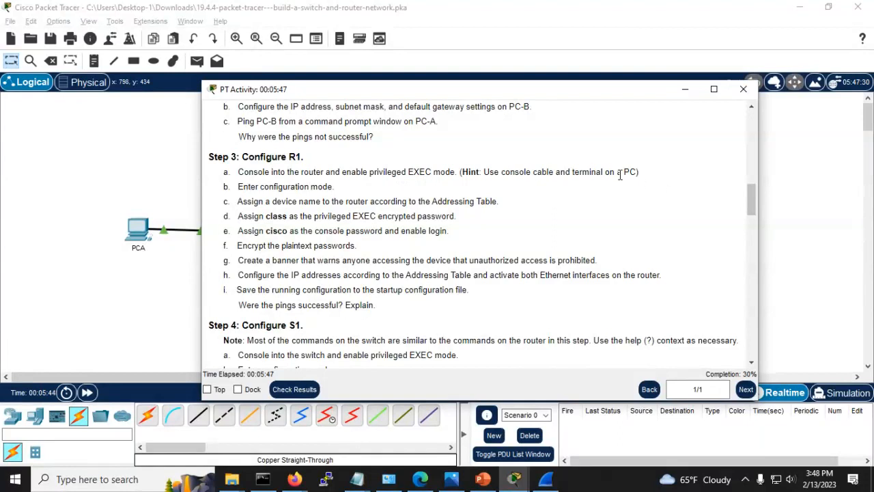
pyautogui.click(156, 293)
pyautogui.click(328, 232)
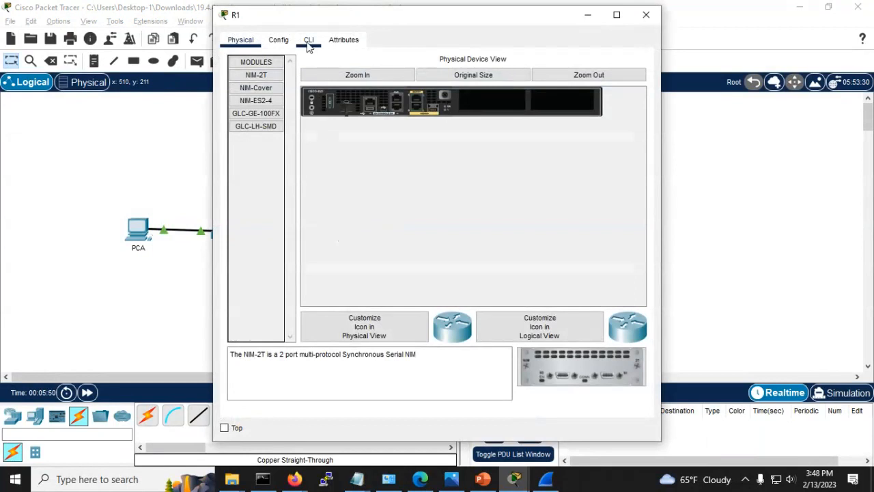
# Step: With R1's CLI locked, run a console cable from PCB's RS 232 to R1's Console port
pyautogui.click(309, 42)
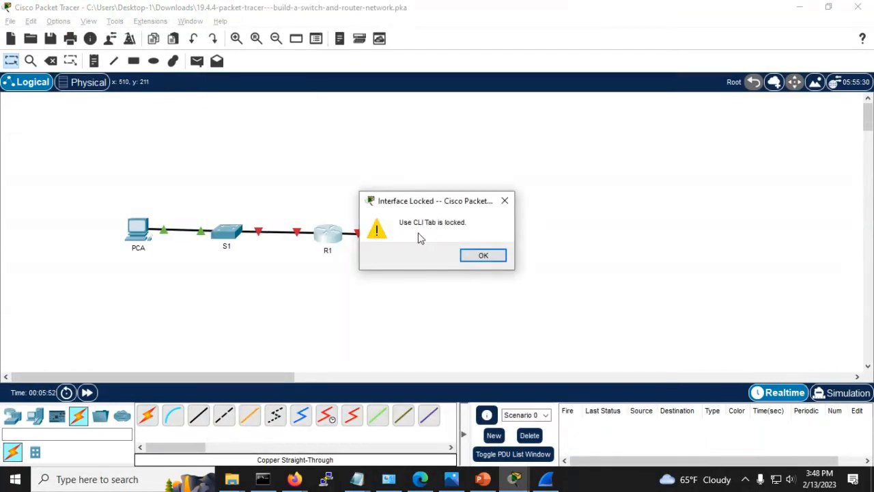
pyautogui.click(472, 258)
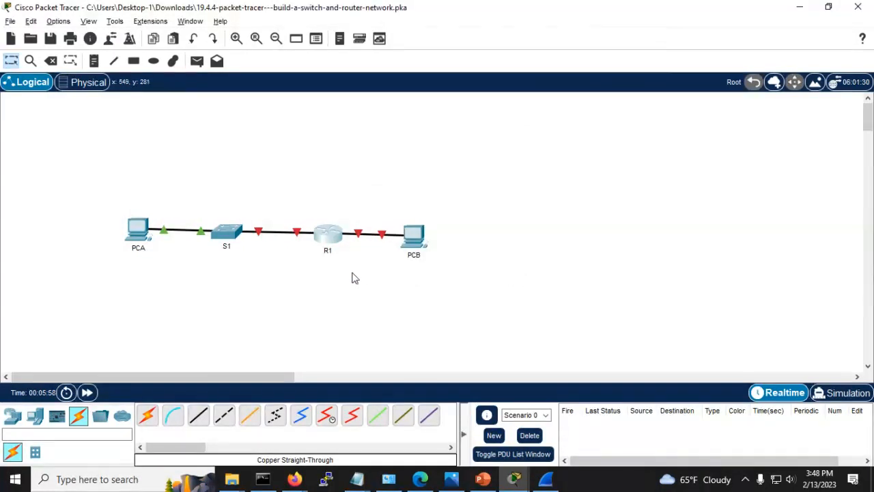
pyautogui.click(172, 415)
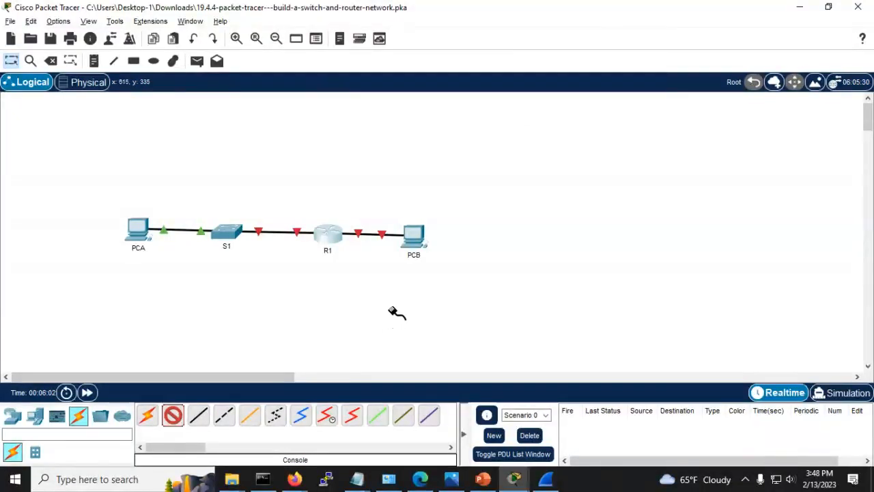
pyautogui.click(413, 242)
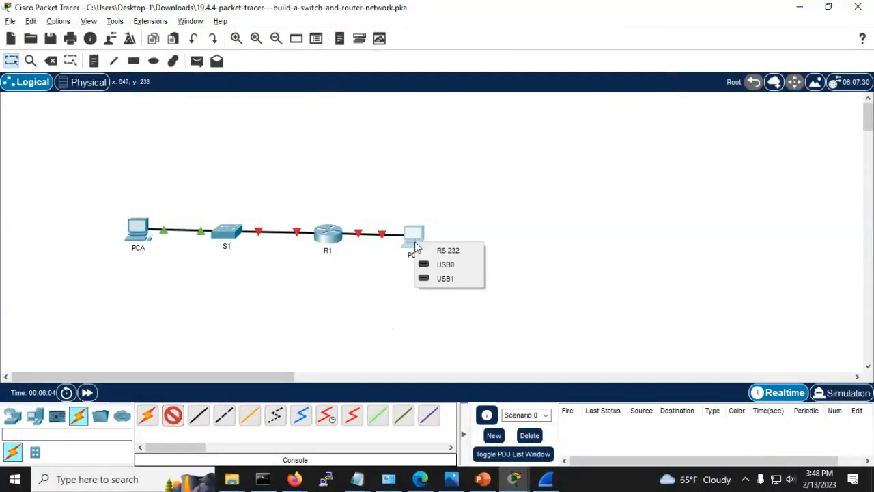
pyautogui.click(448, 250)
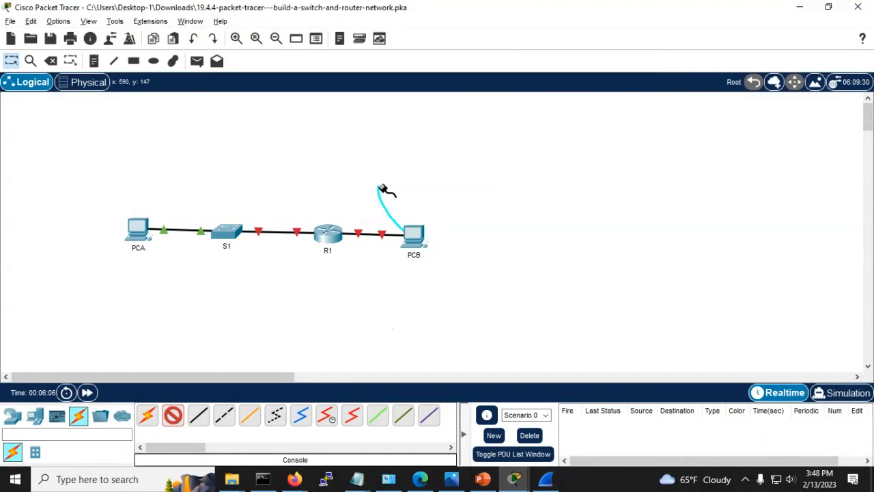
pyautogui.click(330, 237)
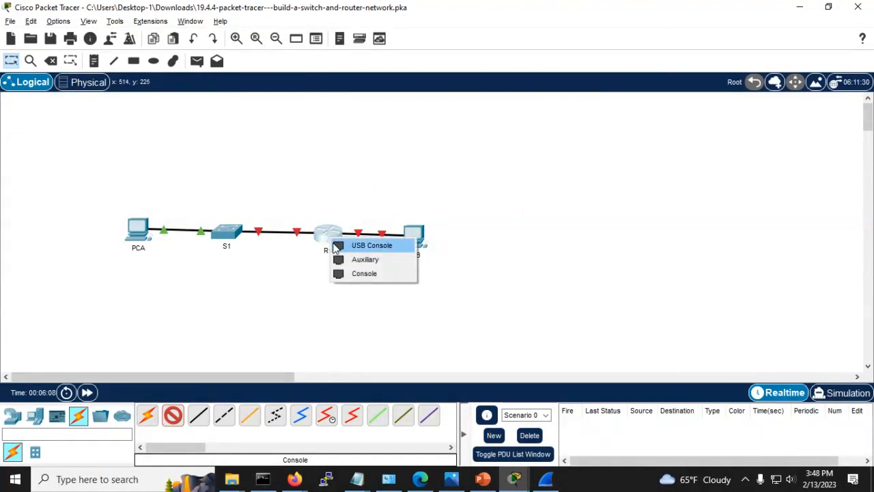
pyautogui.click(344, 277)
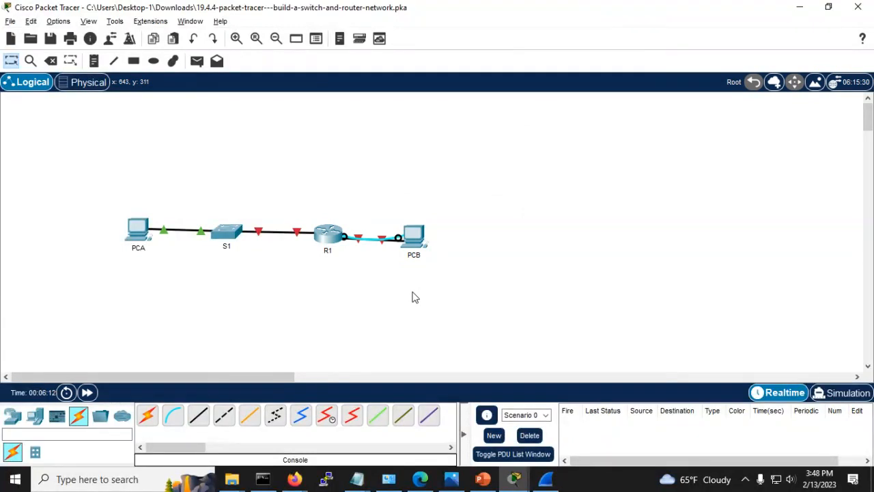
pyautogui.click(334, 235)
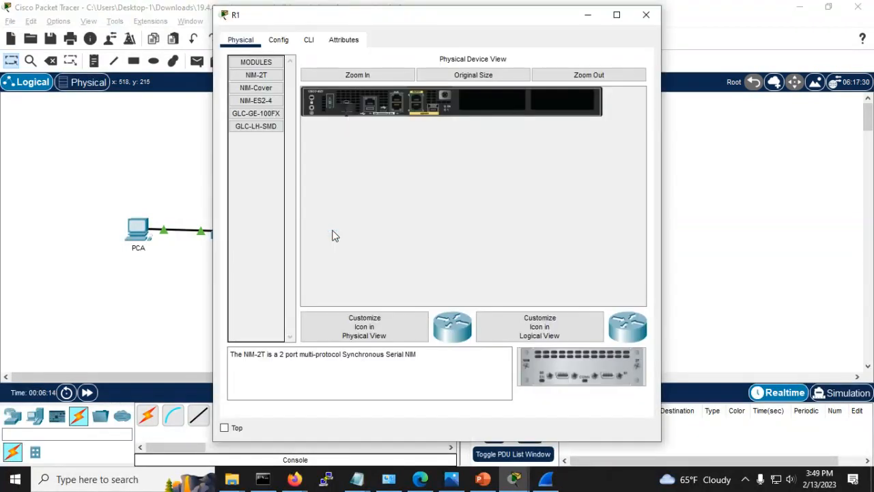
pyautogui.click(642, 18)
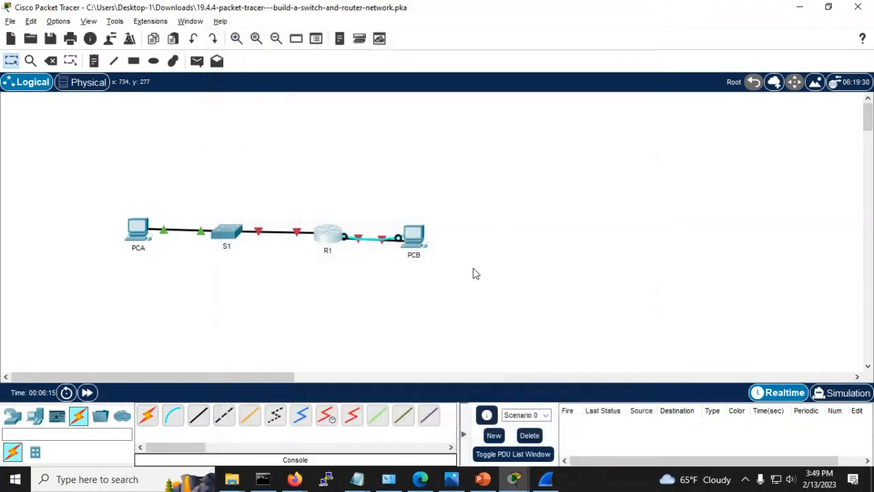
# Step: Open PCB's Terminal with default serial settings and reach the Router> prompt
pyautogui.click(414, 236)
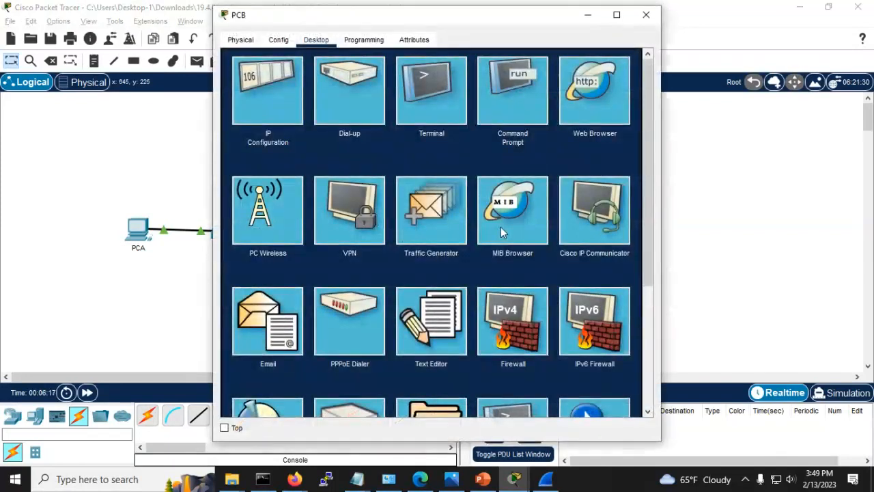
pyautogui.click(423, 85)
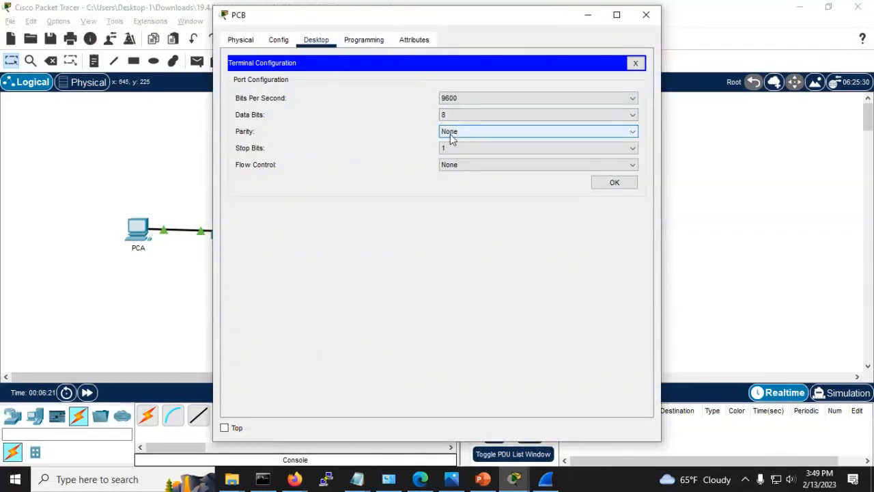
pyautogui.click(618, 184)
pyautogui.press('Return')
pyautogui.press('Return')
pyautogui.press('Return')
pyautogui.press('Return')
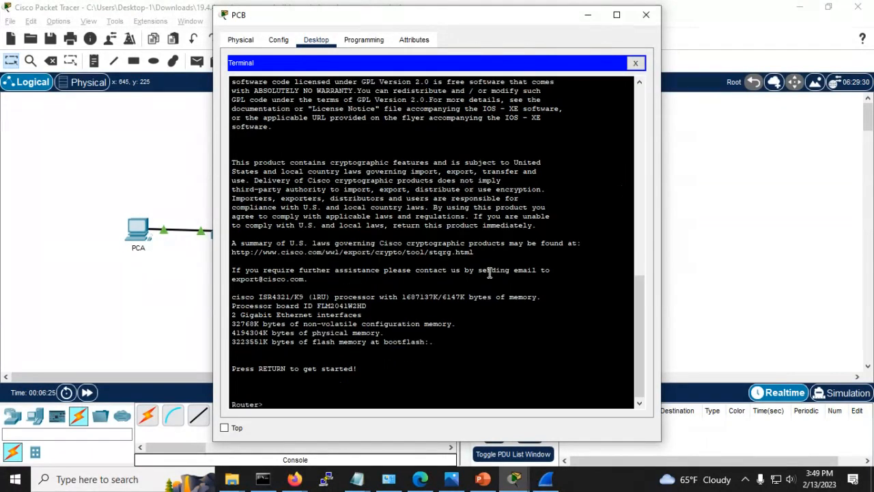
pyautogui.press('Return')
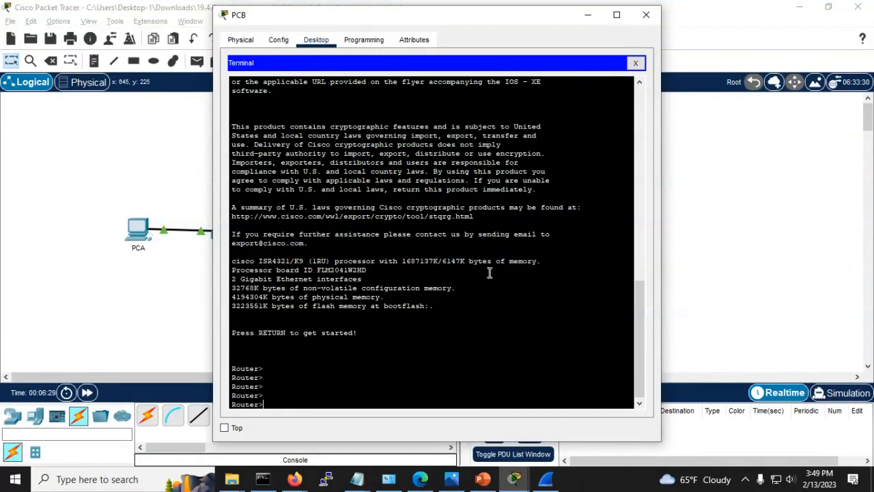
pyautogui.hotkey('alt', 'Tab')
pyautogui.hotkey('alt', 'Tab')
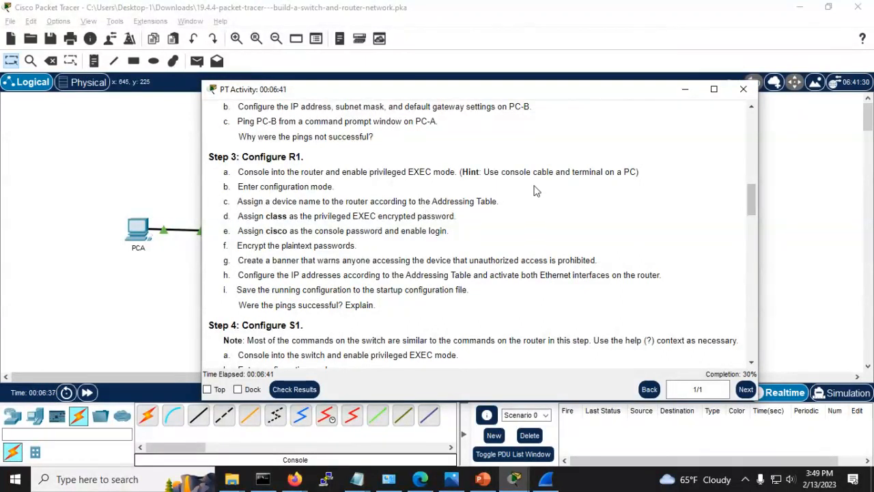
# Step: From PCB's console, run en and conf t, then set hostname R1
pyautogui.hotkey('alt', 'Tab')
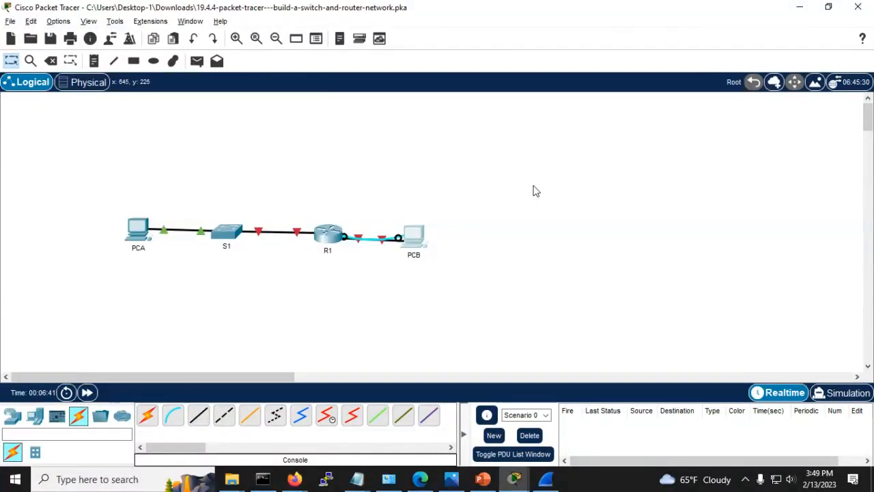
pyautogui.hotkey('alt', 'Tab')
pyautogui.hotkey('alt', 'Tab')
pyautogui.hotkey('alt', 'Tab')
pyautogui.hotkey('alt', 'Tab')
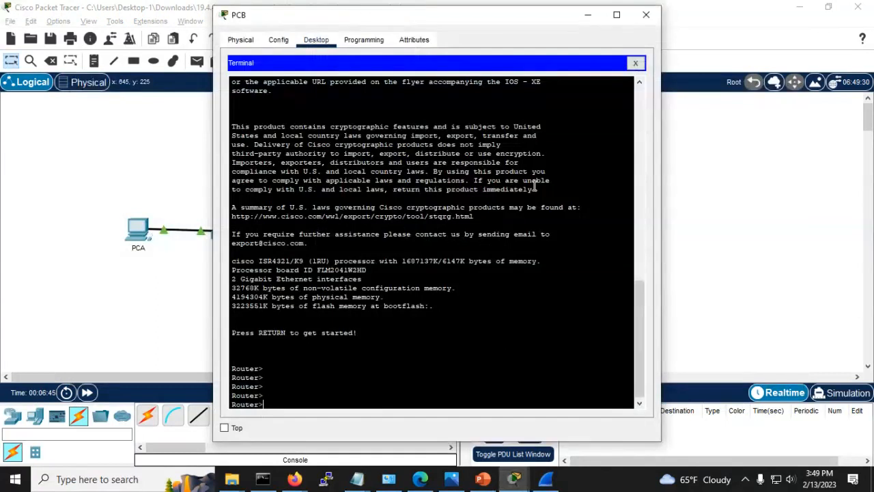
pyautogui.write('conf t')
pyautogui.press('Return')
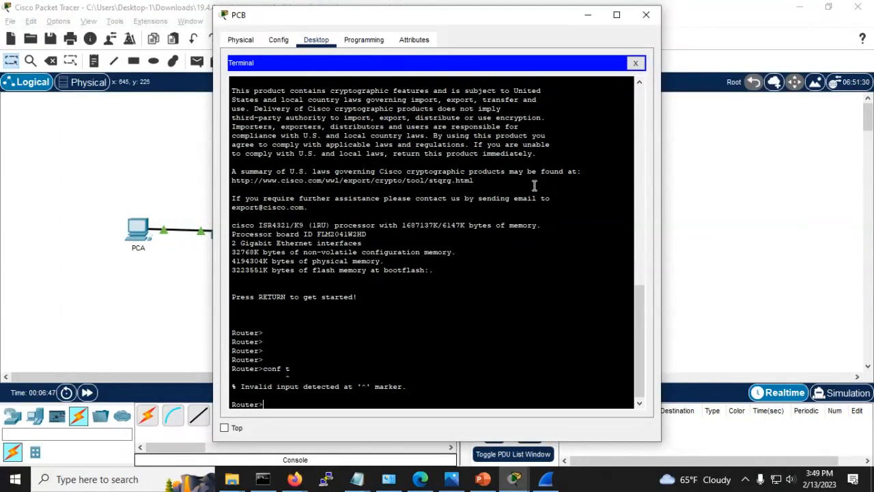
pyautogui.write('en')
pyautogui.press('Return')
pyautogui.write('con')
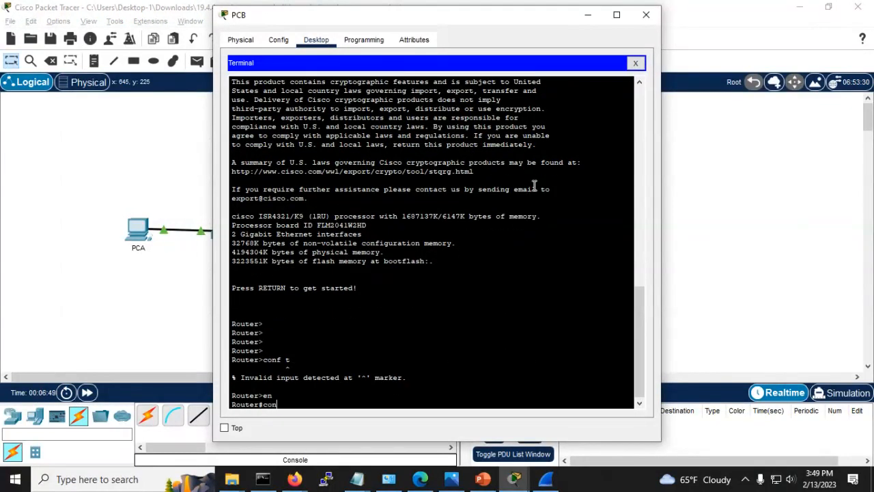
pyautogui.write('f t')
pyautogui.press('Return')
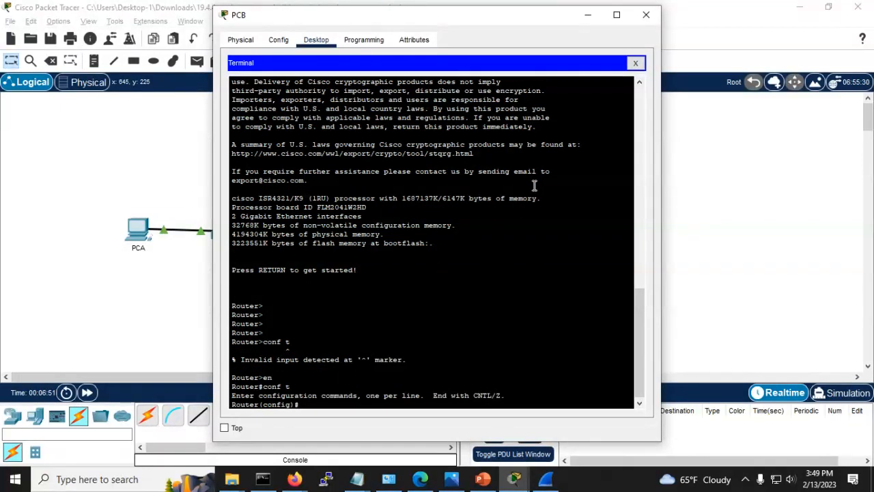
pyautogui.write('hosrt')
pyautogui.press('Tab')
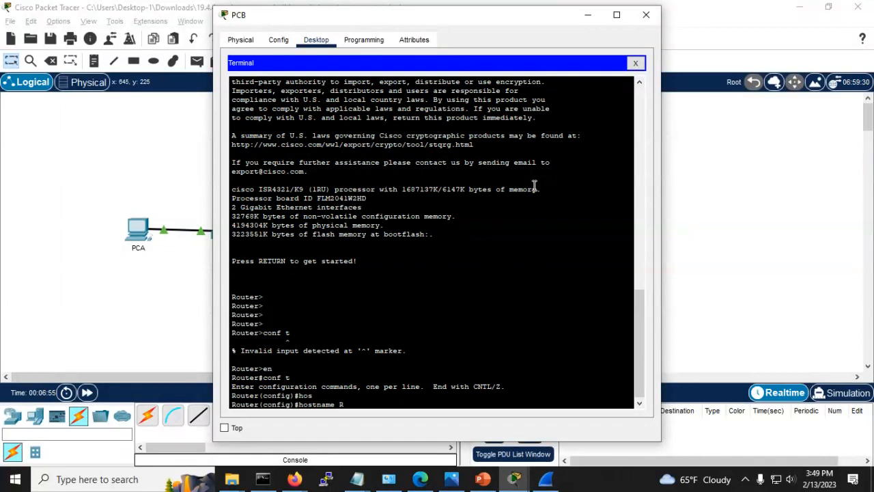
pyautogui.write('R1')
pyautogui.press('Return')
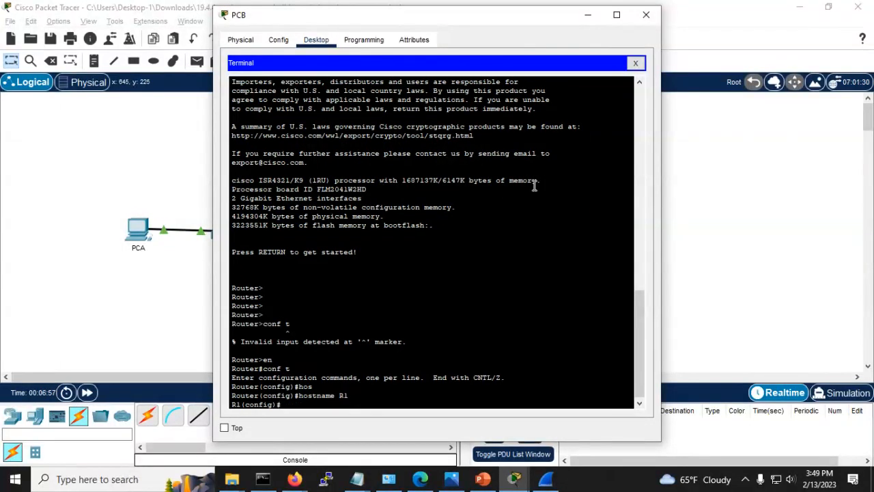
pyautogui.hotkey('alt', 'Tab')
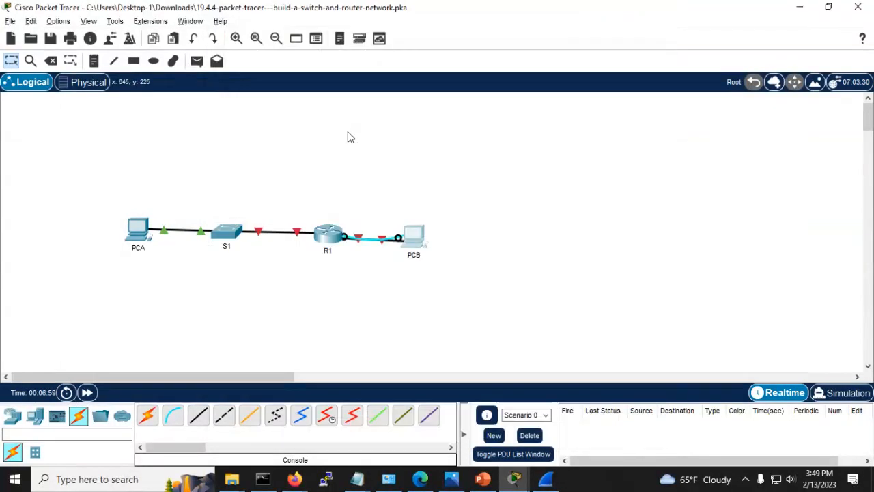
pyautogui.hotkey('alt', 'Tab')
pyautogui.hotkey('alt', 'Tab')
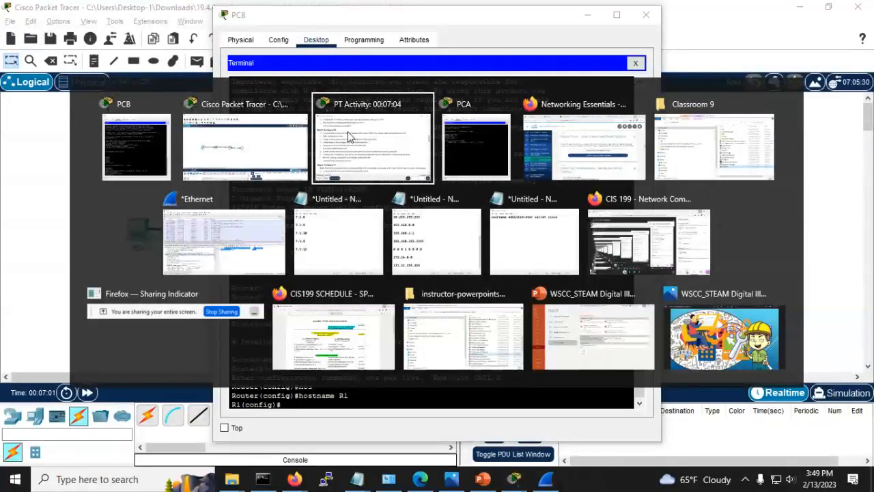
# Step: Read the Step 3 router tasks in the activity window, then return to PCB's R1(config)# terminal
pyautogui.click(348, 137)
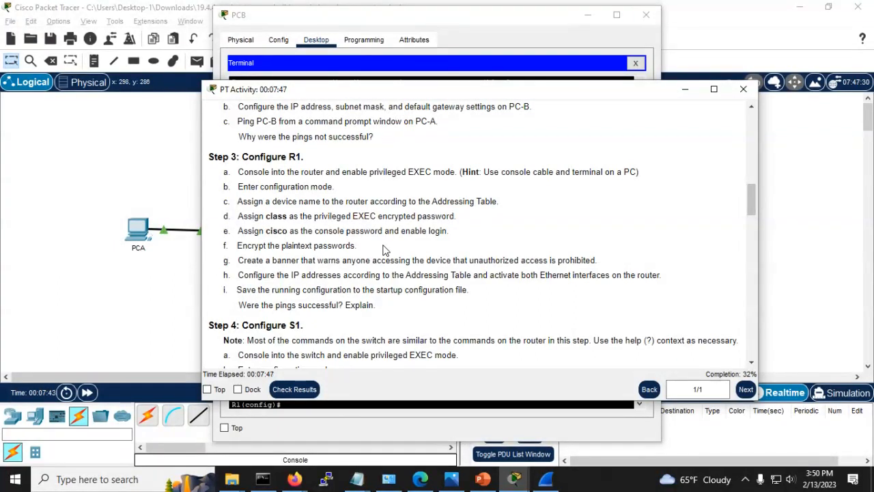
pyautogui.hotkey('alt', 'Tab')
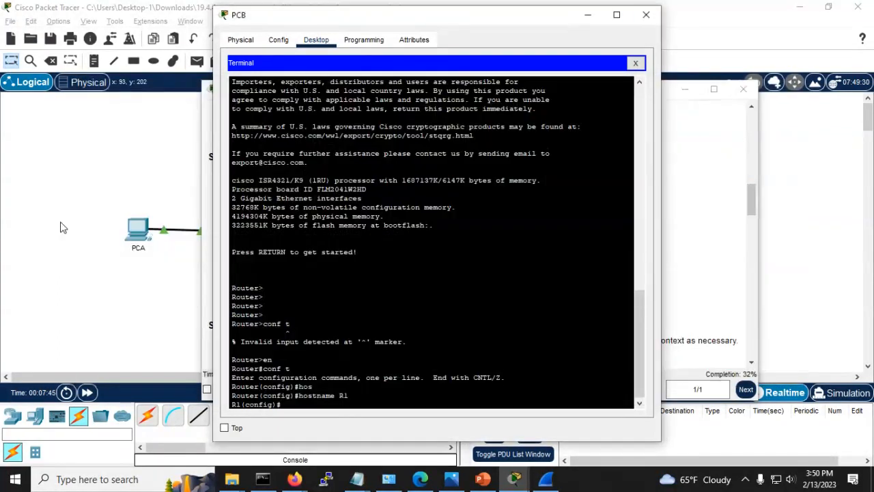
# Step: Set R1's enable secret to the privileged EXEC password the activity requires
pyautogui.press('Return')
pyautogui.press('Return')
pyautogui.press('Return')
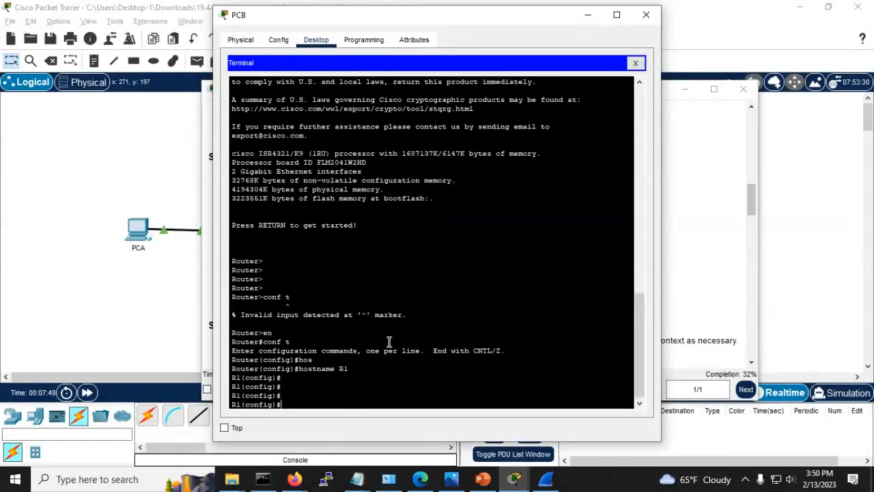
pyautogui.write('ena')
pyautogui.press('Tab')
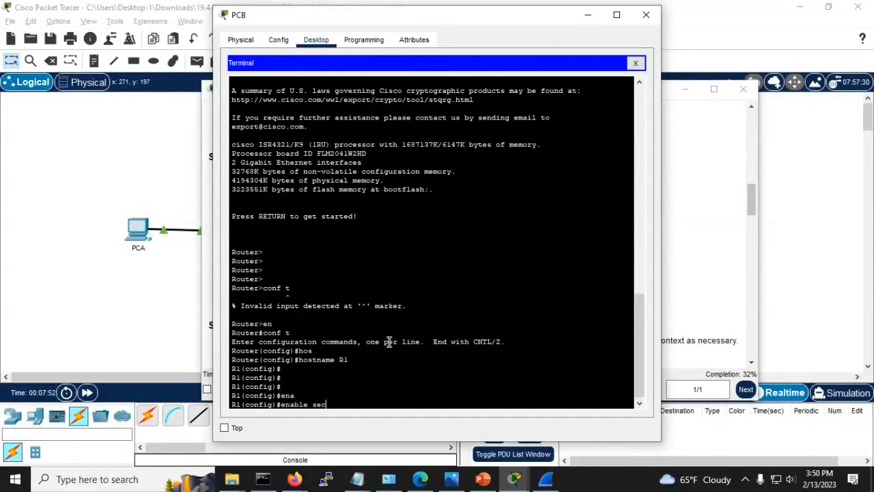
pyautogui.write('sec')
pyautogui.press('Tab')
pyautogui.hotkey('alt', 'Tab')
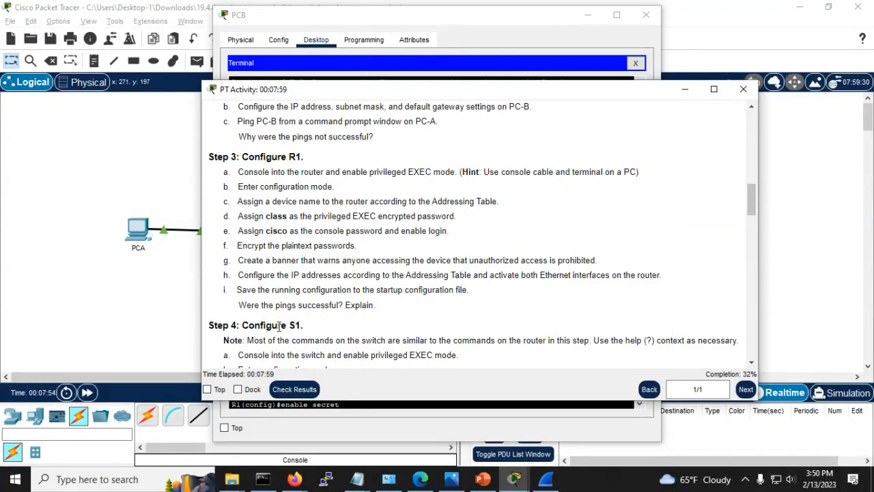
pyautogui.hotkey('alt', 'Tab')
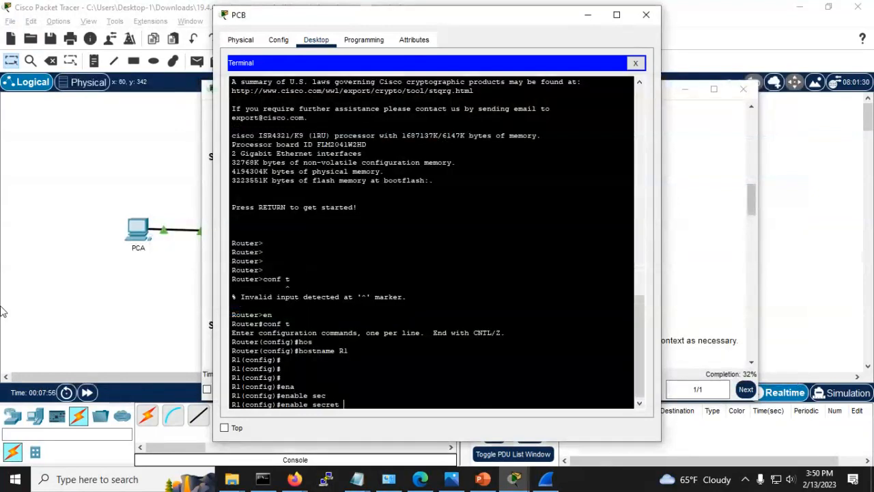
pyautogui.write('class')
pyautogui.press('Return')
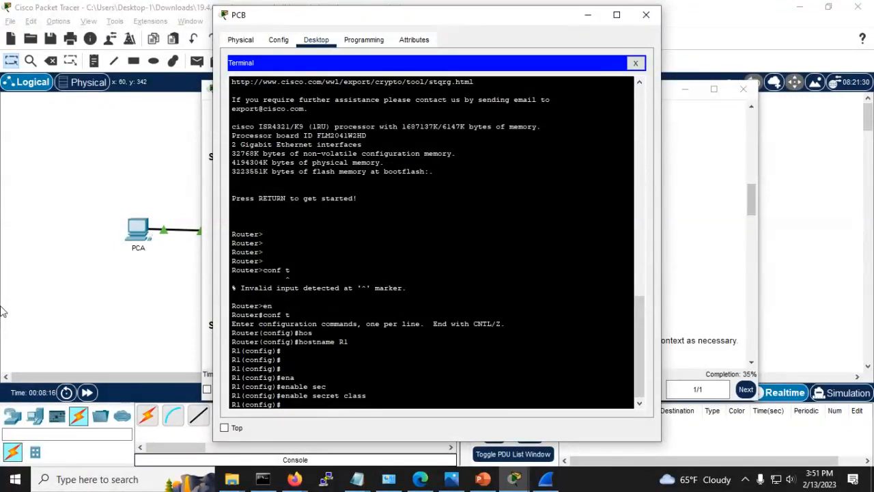
# Step: Check the enable command's help options, then return R1 to the R1# privileged prompt
pyautogui.write('en')
pyautogui.press('Tab')
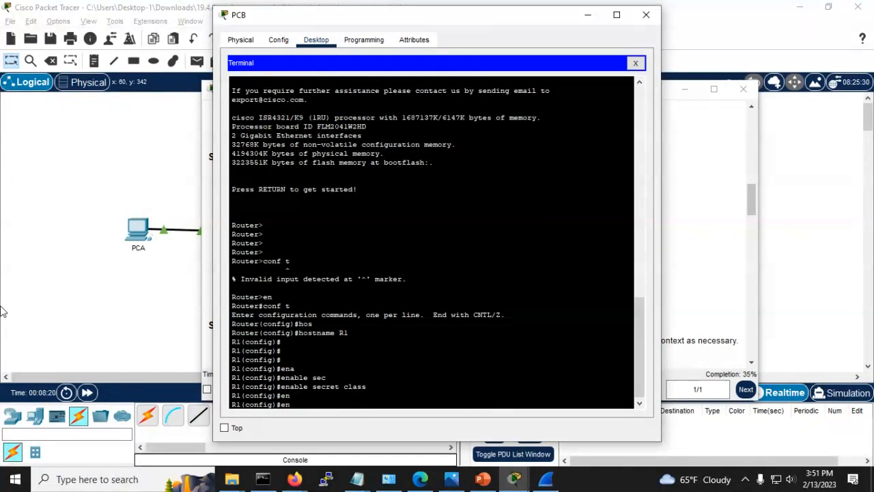
pyautogui.write('a')
pyautogui.press('Tab')
pyautogui.write('?')
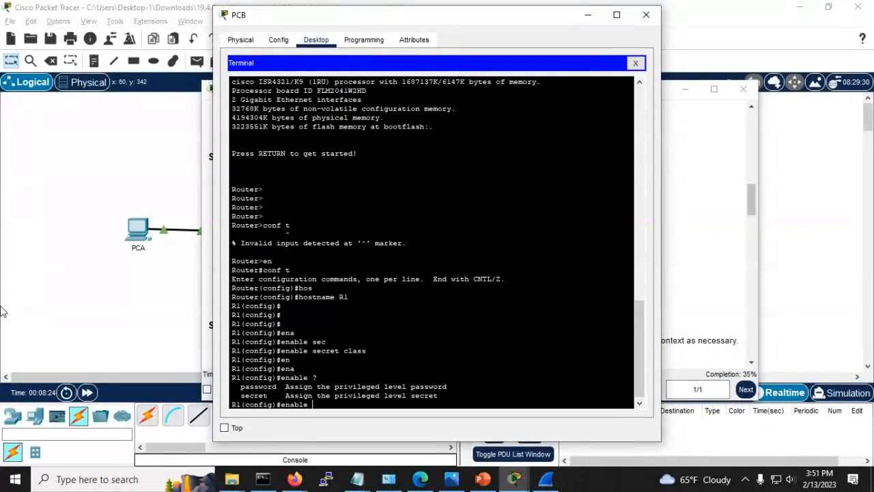
pyautogui.write('s')
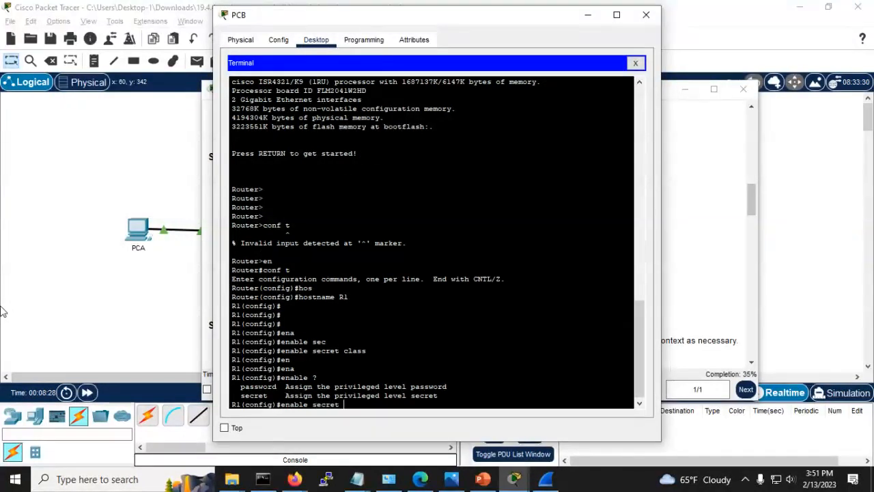
pyautogui.write('?')
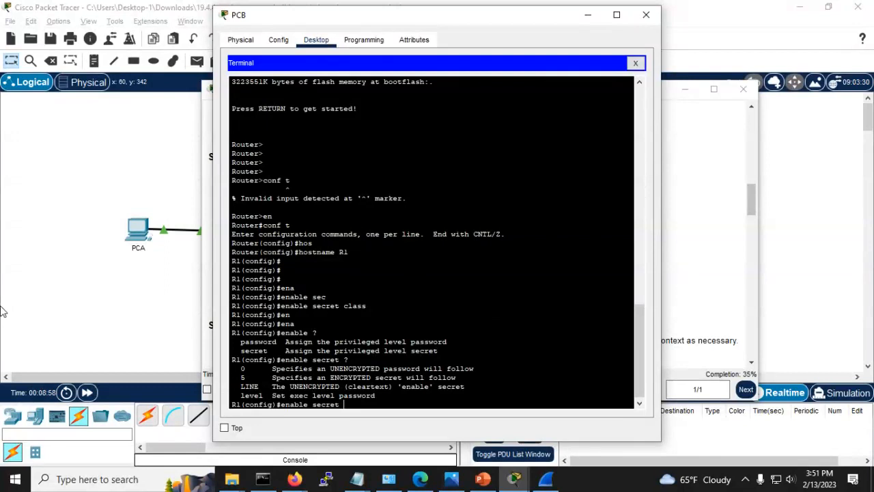
pyautogui.hotkey('ctrl', 'z')
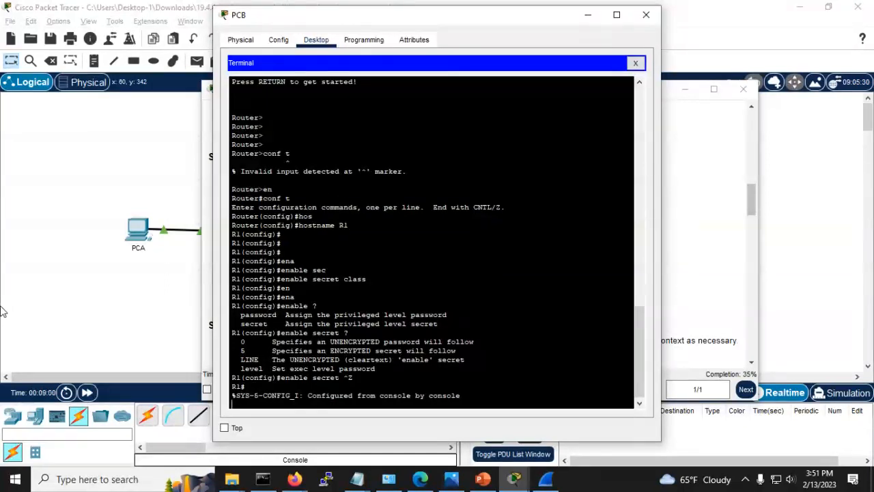
pyautogui.press('Return')
pyautogui.press('Return')
pyautogui.press('Return')
pyautogui.press('Return')
pyautogui.press('Return')
pyautogui.press('Return')
pyautogui.press('Return')
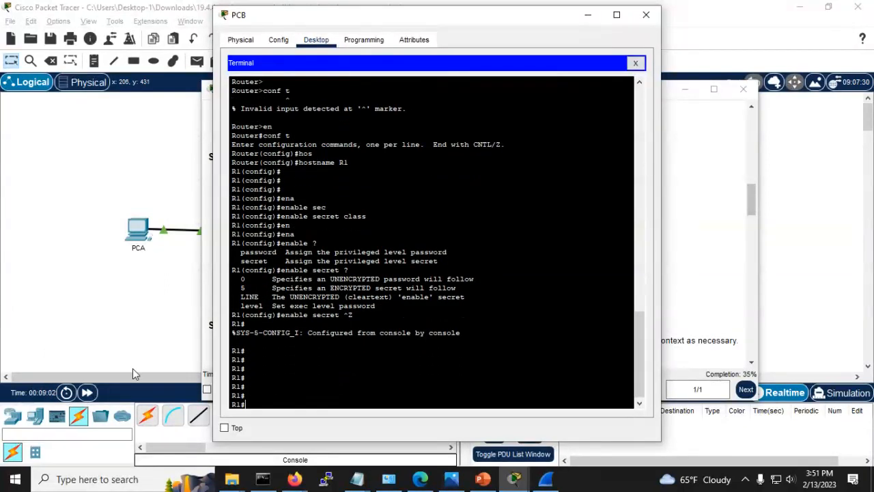
pyautogui.click(116, 353)
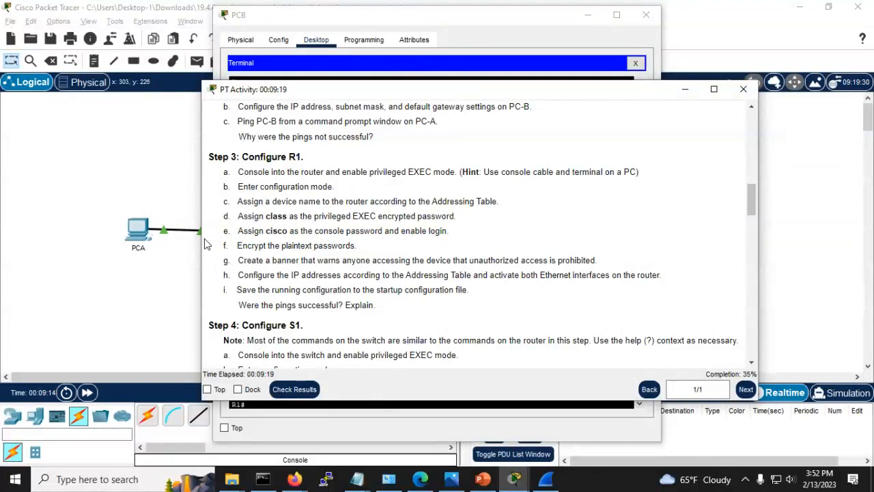
# Step: Run 'sho run' on R1 and page through the whole running configuration
pyautogui.click(19, 191)
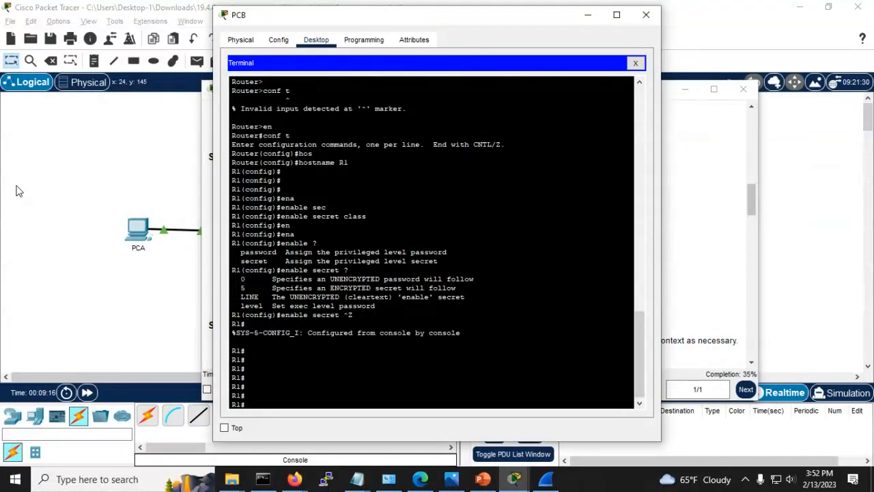
pyautogui.press('Return')
pyautogui.press('Return')
pyautogui.write('sho run')
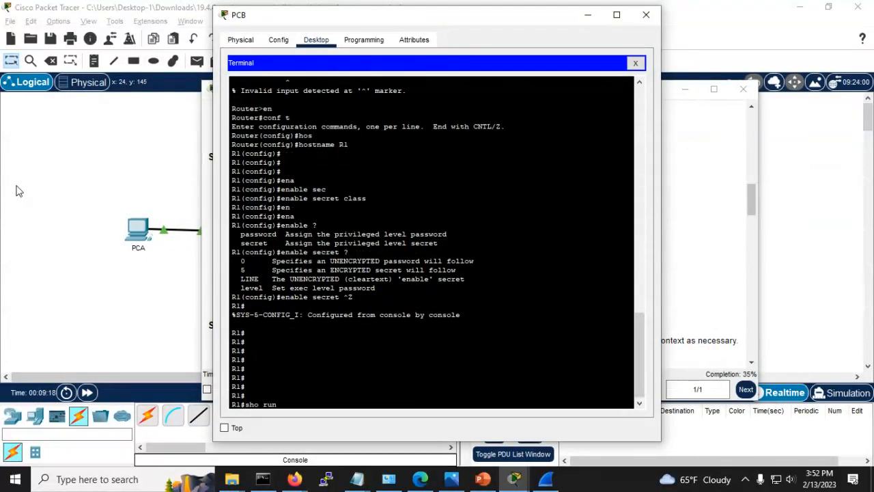
pyautogui.press('Return')
pyautogui.press('space')
pyautogui.press('space')
pyautogui.press('space')
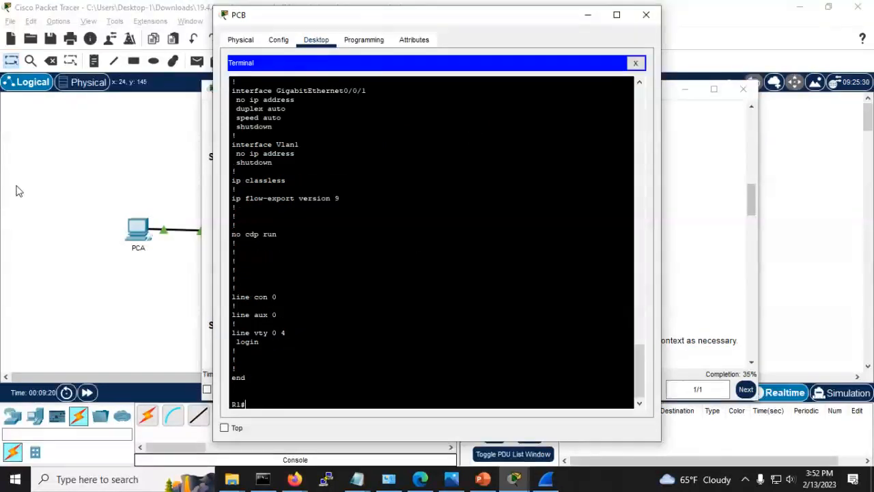
pyautogui.press('Return')
pyautogui.press('Return')
pyautogui.press('Return')
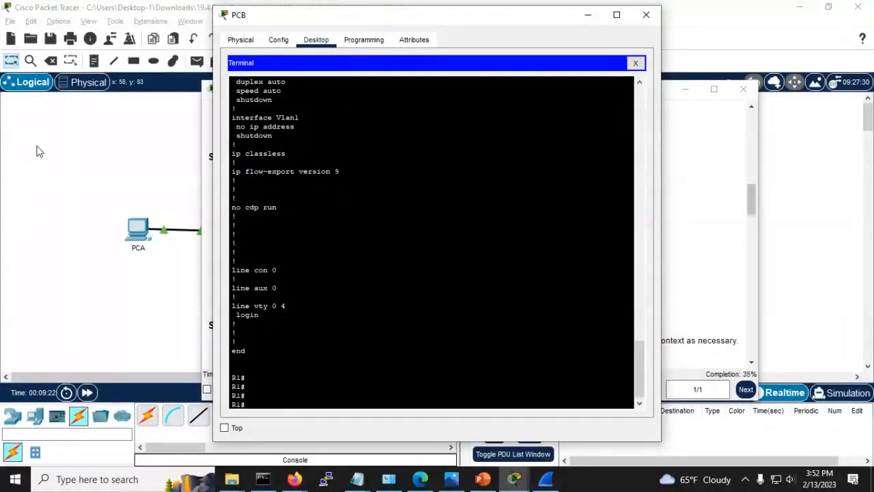
# Step: Highlight the line con 0 and line vty 0 4 entries, then review step e on console passwords
pyautogui.moveTo(289, 270); pyautogui.dragTo(219, 274)
pyautogui.moveTo(305, 309); pyautogui.dragTo(217, 302)
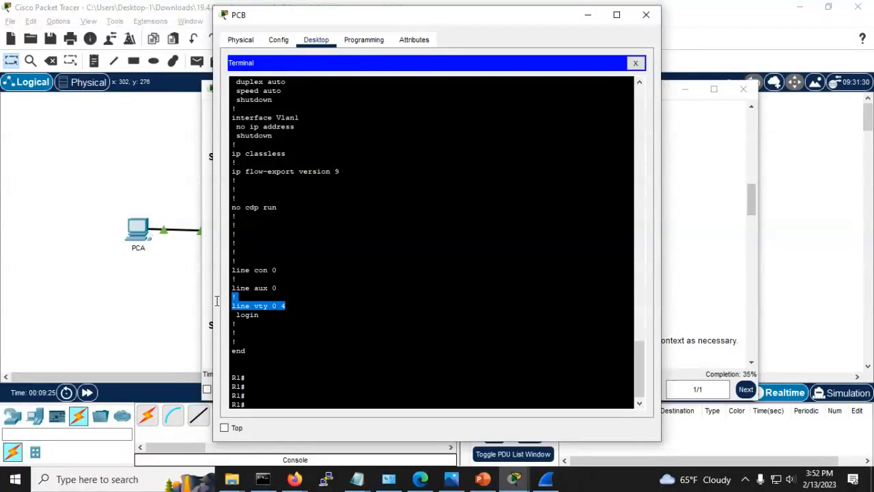
pyautogui.moveTo(280, 271); pyautogui.dragTo(222, 272)
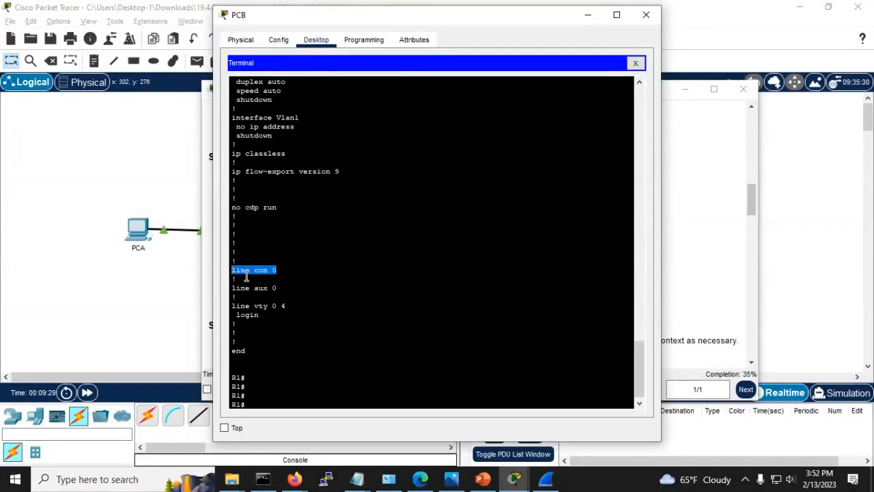
pyautogui.click(280, 270)
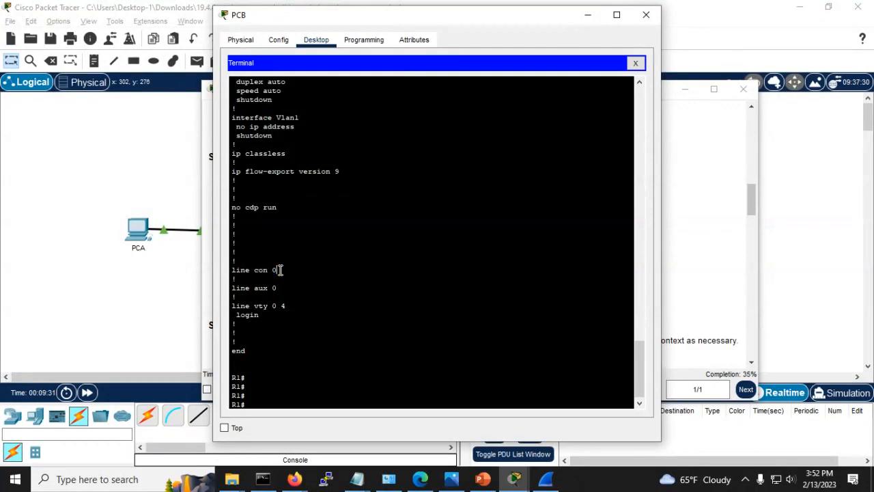
pyautogui.moveTo(280, 270); pyautogui.dragTo(222, 271)
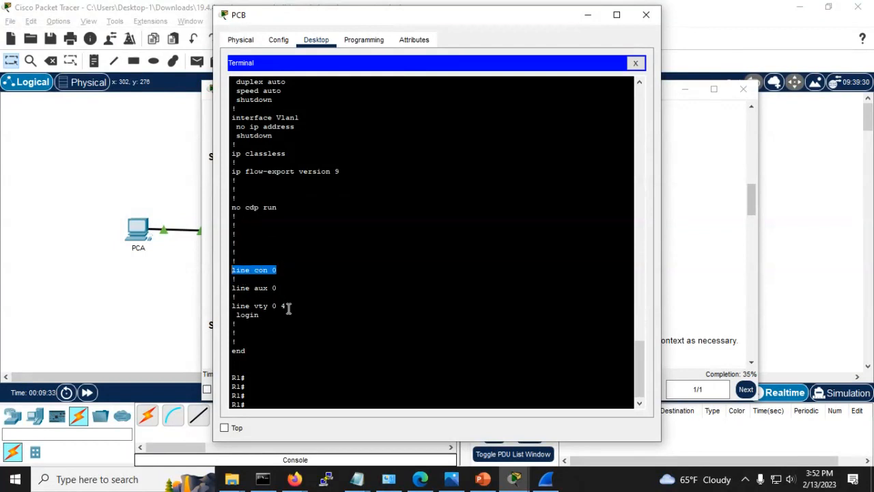
pyautogui.moveTo(286, 307); pyautogui.dragTo(232, 306)
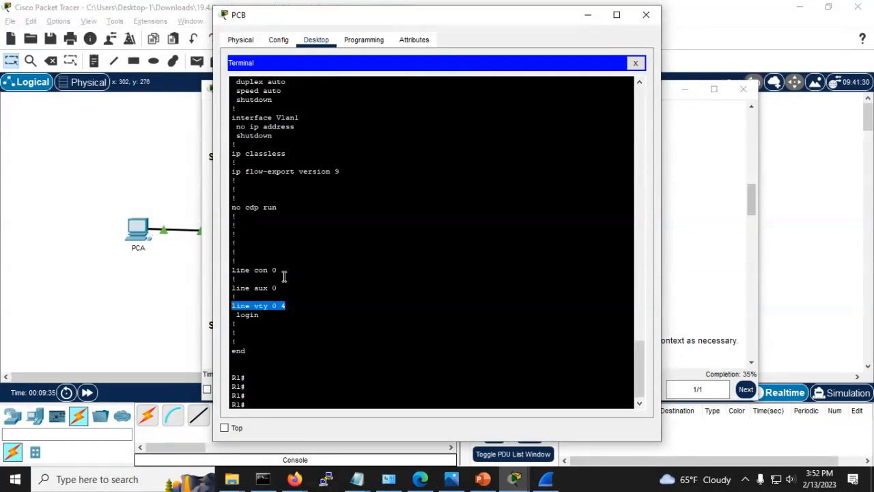
pyautogui.hotkey('alt', 'Tab')
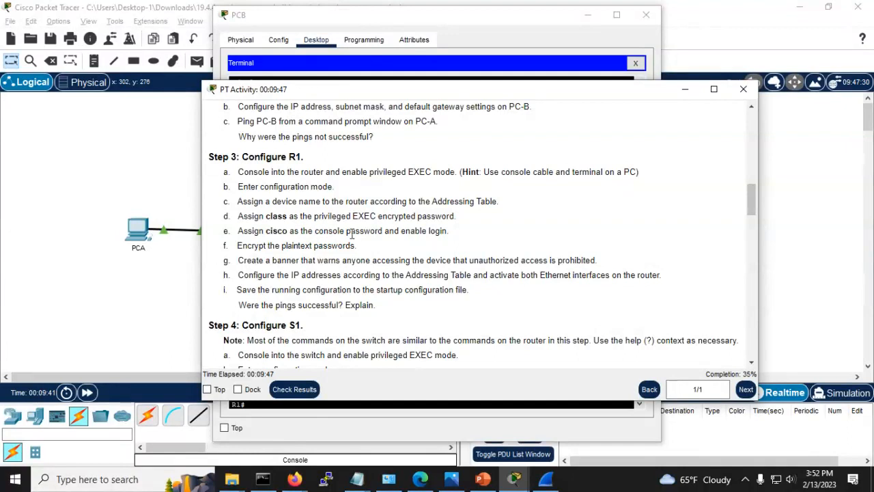
pyautogui.moveTo(449, 231); pyautogui.dragTo(243, 234)
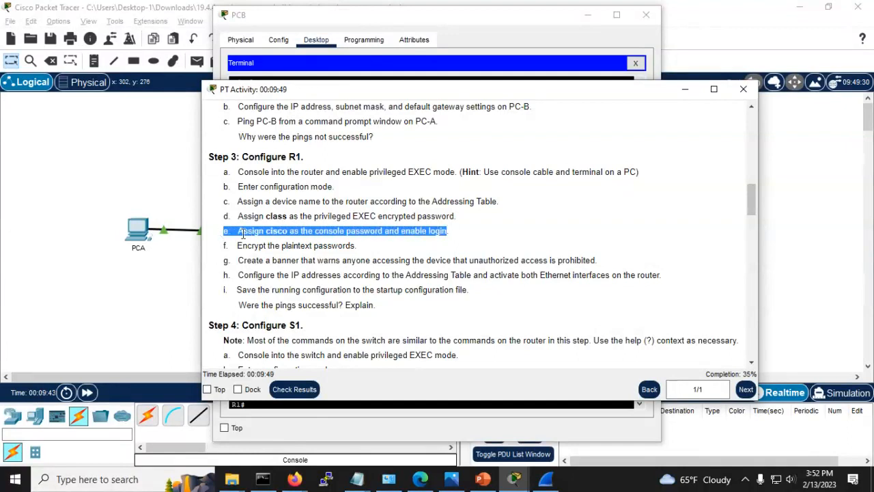
pyautogui.click(329, 233)
pyautogui.hotkey('alt', 'Tab')
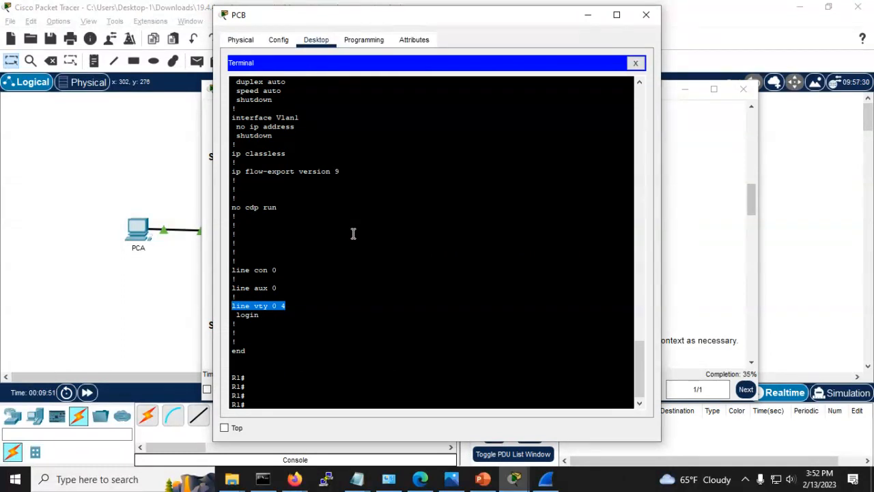
# Step: Enter global configuration and give R1's line con 0 the required console password
pyautogui.click(353, 233)
pyautogui.write('conf t')
pyautogui.press('Return')
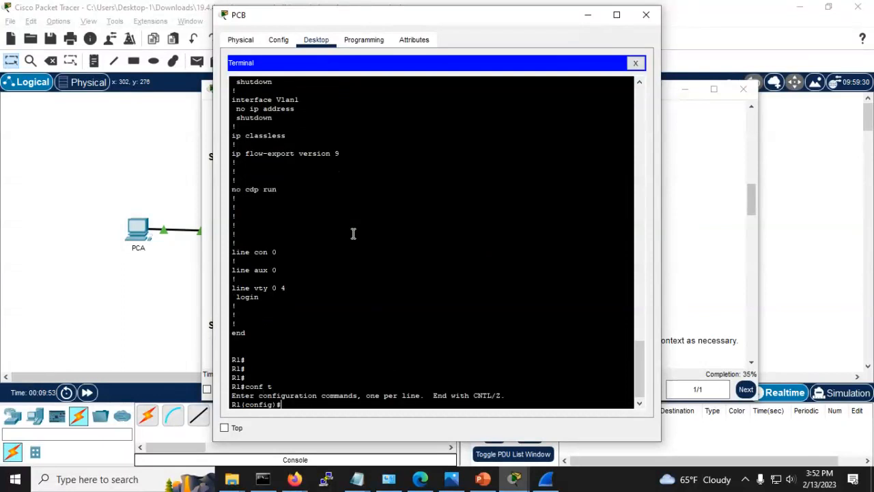
pyautogui.write('line con 0')
pyautogui.press('Return')
pyautogui.write('pass')
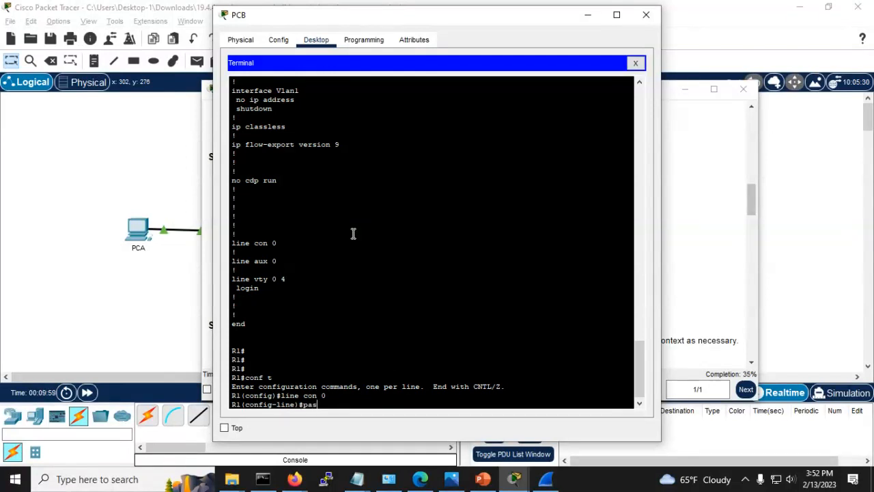
pyautogui.press('Tab')
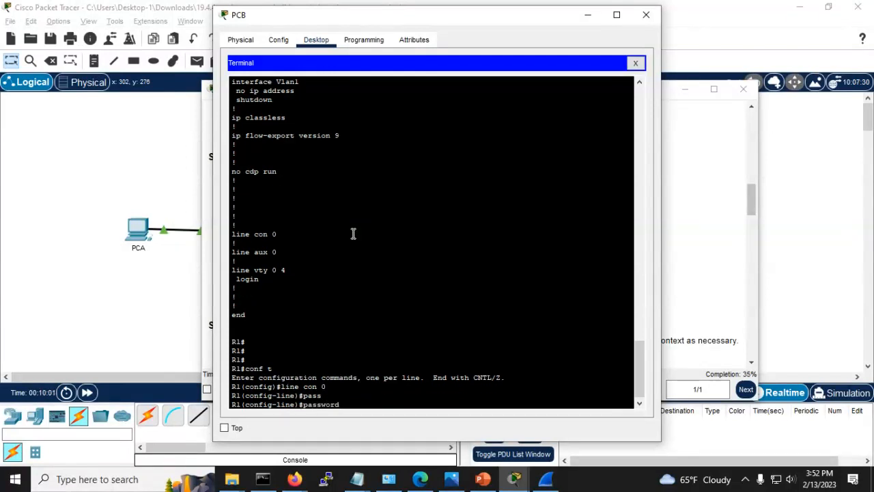
pyautogui.write('cisco')
pyautogui.hotkey('alt', 'Tab')
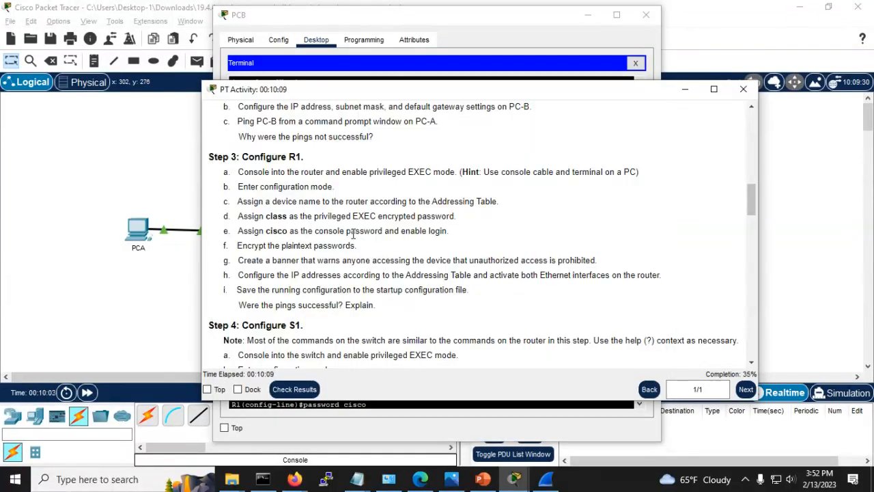
pyautogui.hotkey('alt', 'Tab')
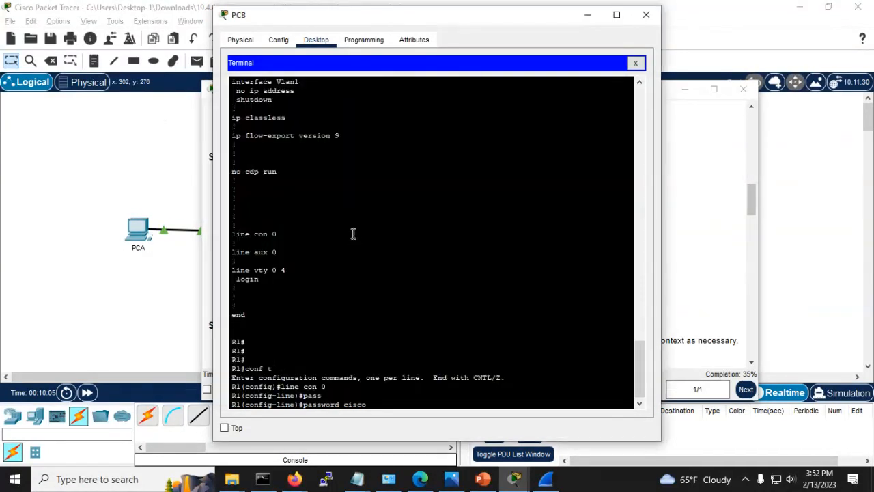
pyautogui.press('Return')
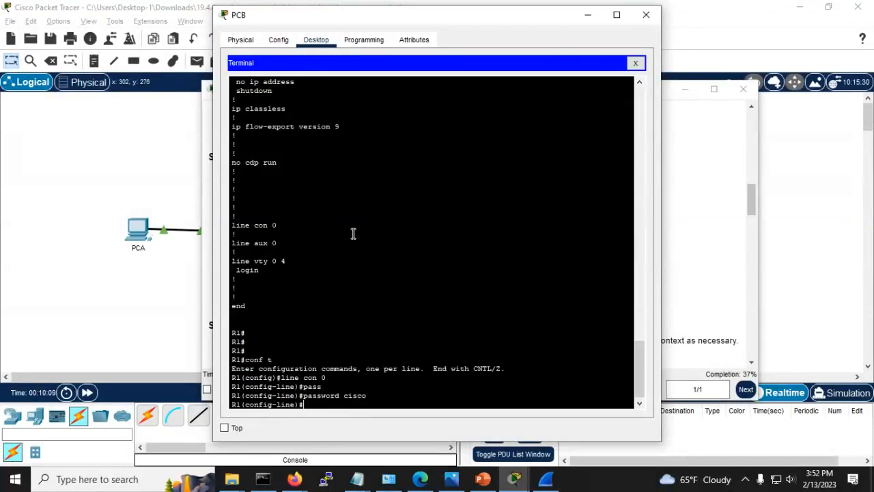
# Step: Recheck the instructions, exit console line configuration, and start the 'line vty 0 15' command
pyautogui.hotkey('alt', 'Tab')
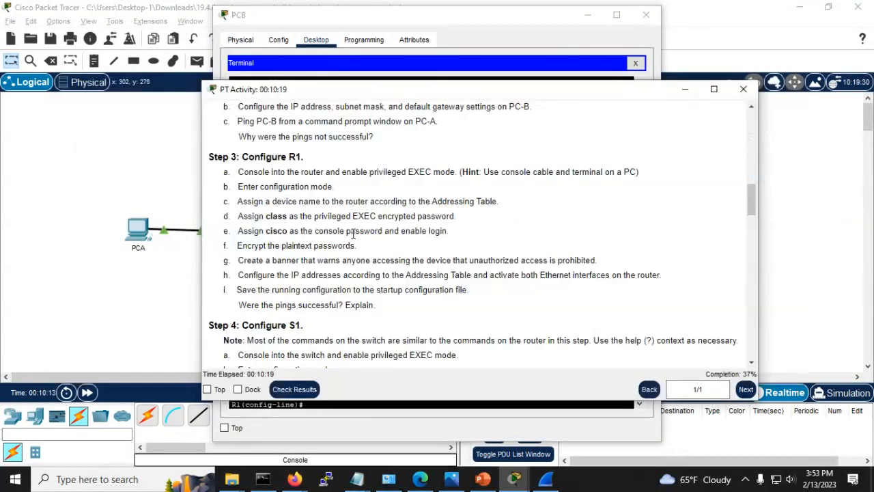
pyautogui.hotkey('alt', 'Tab')
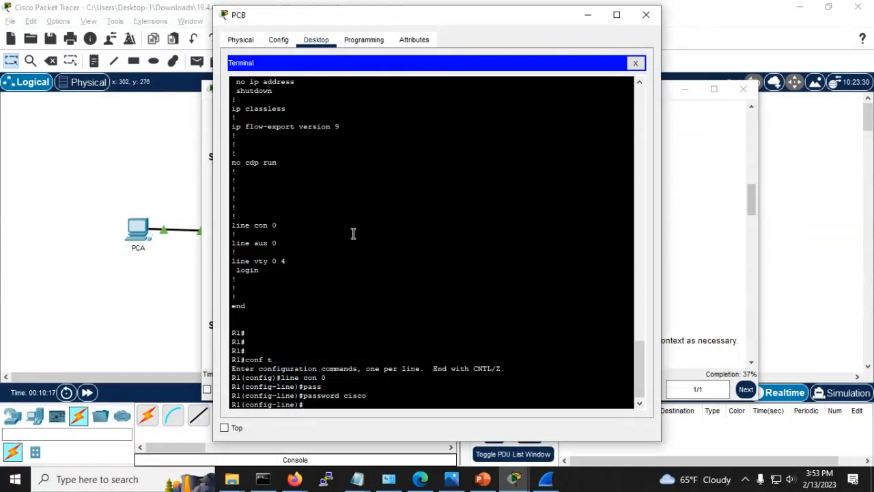
pyautogui.write('exit')
pyautogui.press('Return')
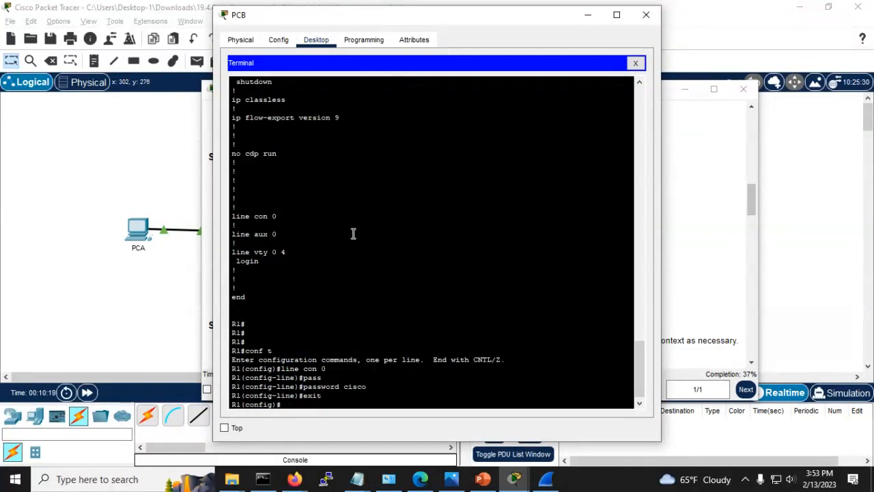
pyautogui.write('line vty 0 15')
# Step: Set a login password on vty lines 0 15, then replace it with a different password
pyautogui.press('Return')
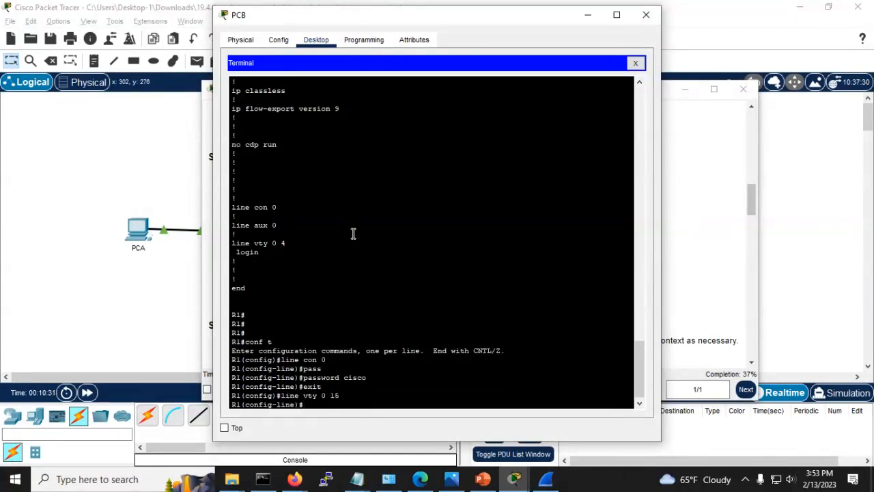
pyautogui.write('pass')
pyautogui.press('Tab')
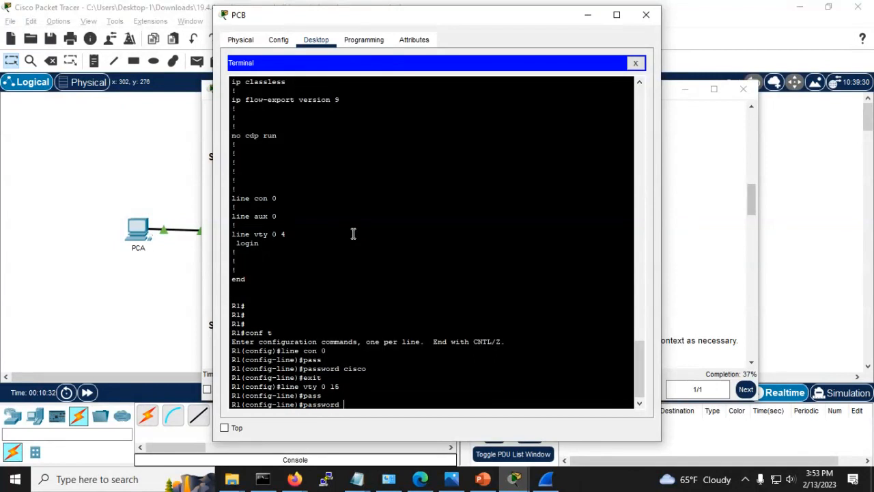
pyautogui.write('cisco')
pyautogui.press('Return')
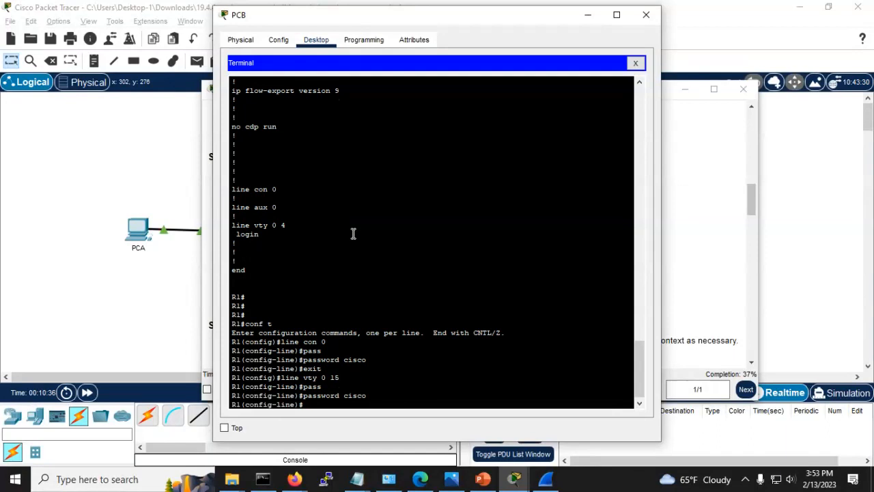
pyautogui.press('Up')
pyautogui.press('BackSpace')
pyautogui.press('BackSpace')
pyautogui.press('BackSpace')
pyautogui.press('BackSpace')
pyautogui.press('BackSpace')
pyautogui.write('class')
pyautogui.press('Return')
# Step: Leave vty line configuration, correcting the mistyped 'exir' command
pyautogui.press('Up')
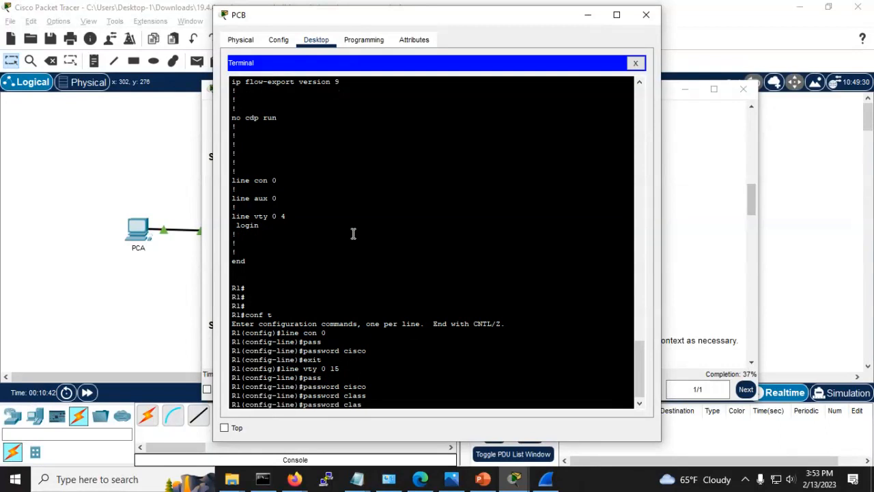
pyautogui.press('BackSpace')
pyautogui.press('BackSpace')
pyautogui.press('BackSpace')
pyautogui.press('BackSpace')
pyautogui.press('BackSpace')
pyautogui.press('BackSpace')
pyautogui.press('BackSpace')
pyautogui.press('BackSpace')
pyautogui.press('BackSpace')
pyautogui.press('BackSpace')
pyautogui.press('BackSpace')
pyautogui.press('BackSpace')
pyautogui.press('BackSpace')
pyautogui.press('BackSpace')
pyautogui.write('exir')
pyautogui.press('Return')
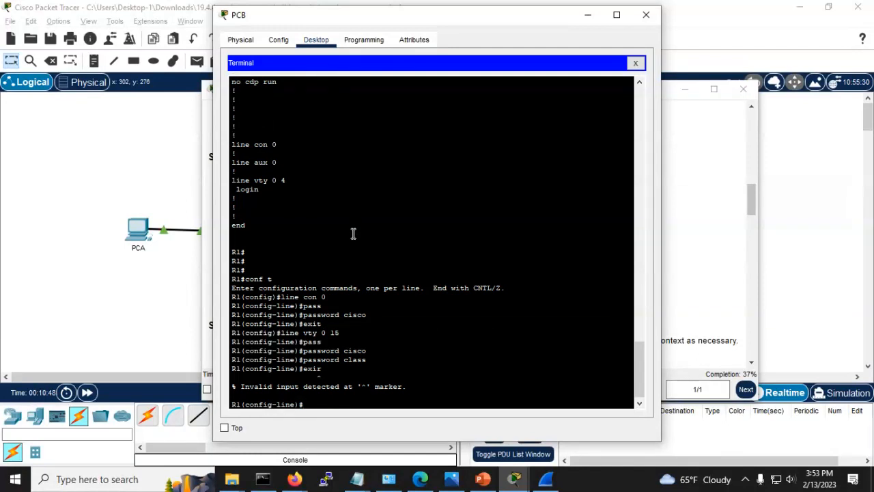
pyautogui.write('exit')
pyautogui.press('Return')
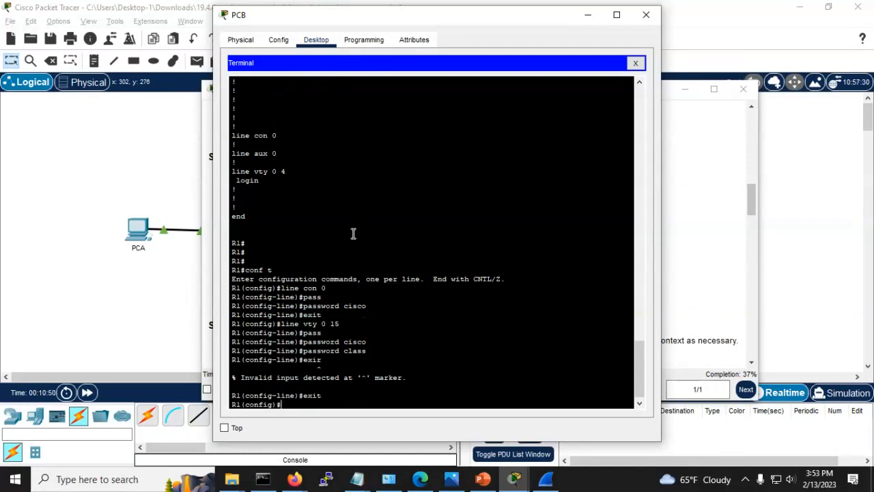
pyautogui.write('exir')
pyautogui.press('Up')
pyautogui.press('Up')
pyautogui.press('Down')
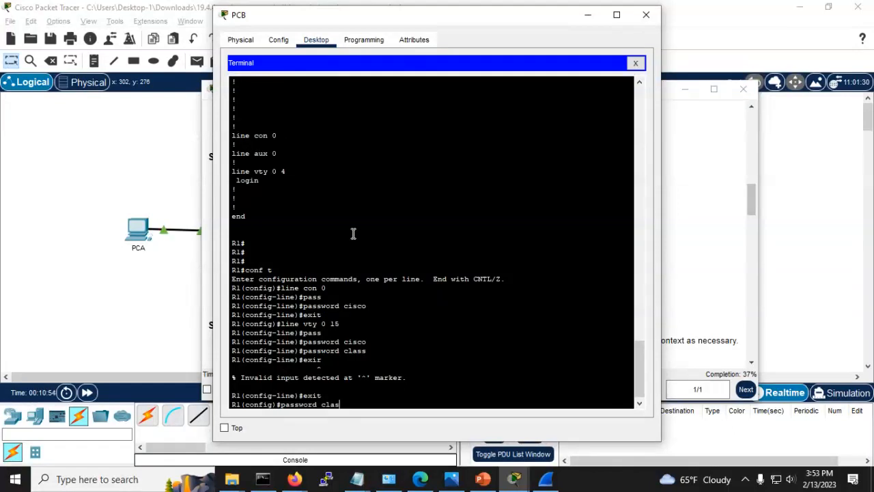
pyautogui.press('BackSpace')
pyautogui.press('BackSpace')
pyautogui.press('BackSpace')
pyautogui.press('BackSpace')
pyautogui.press('BackSpace')
pyautogui.press('BackSpace')
pyautogui.press('BackSpace')
pyautogui.press('BackSpace')
pyautogui.press('BackSpace')
pyautogui.press('BackSpace')
pyautogui.press('BackSpace')
pyautogui.press('BackSpace')
pyautogui.press('BackSpace')
pyautogui.press('BackSpace')
# Step: Give vty lines 0 4 the same password as the console line
pyautogui.write('line vty 0 4')
pyautogui.press('Return')
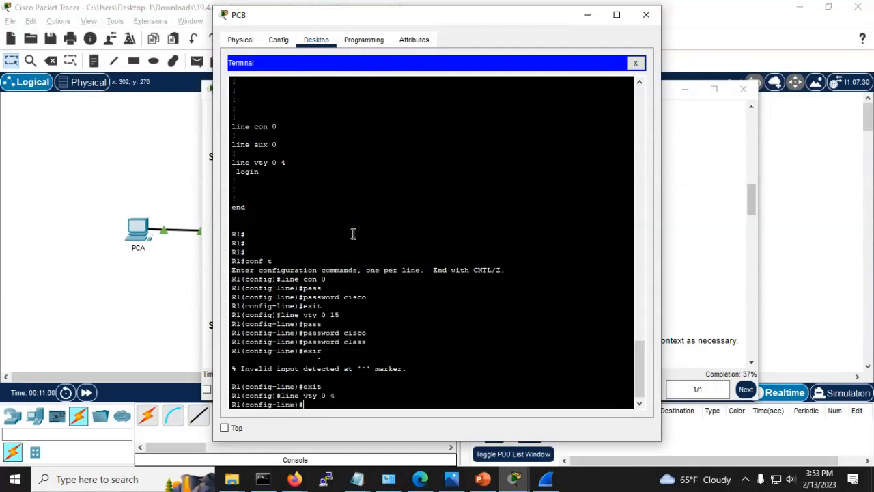
pyautogui.write('pass')
pyautogui.press('Tab')
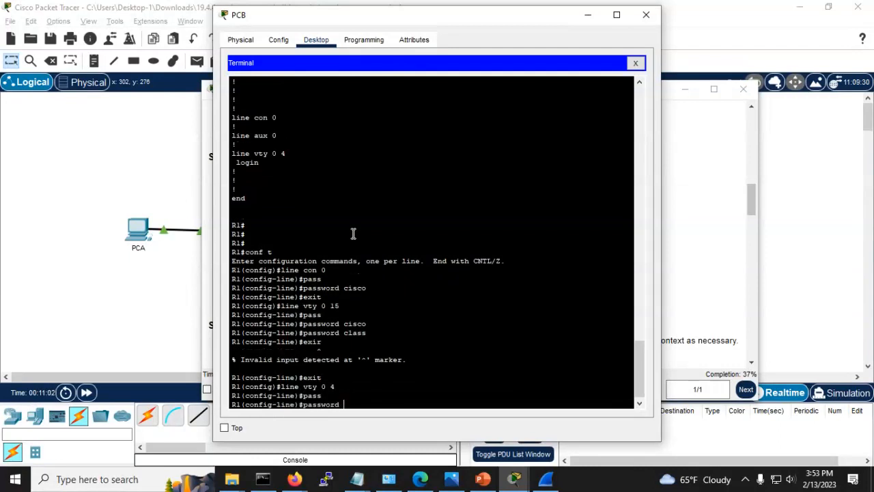
pyautogui.write('cisco')
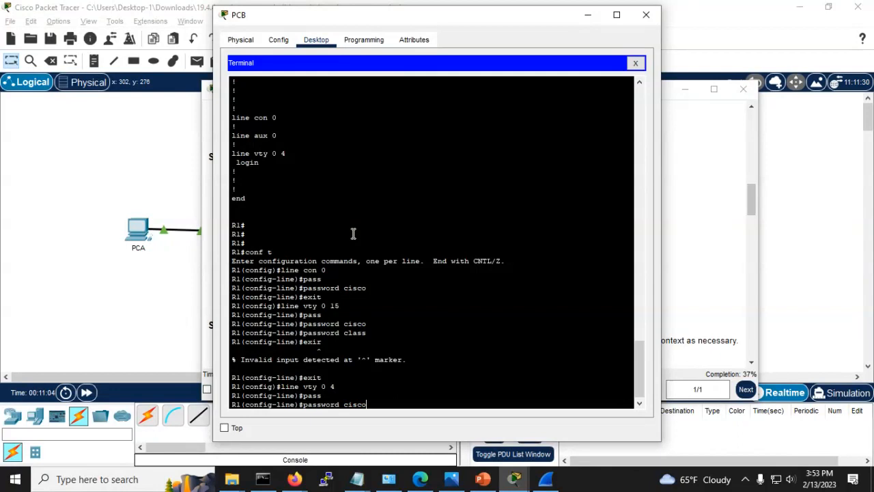
pyautogui.press('Return')
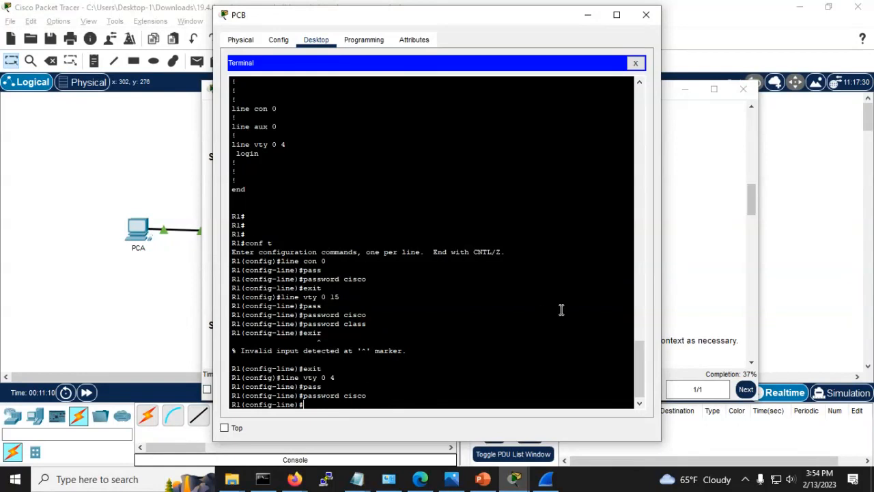
# Step: Review the activity instructions and exit line configuration back to global configuration
pyautogui.click(688, 261)
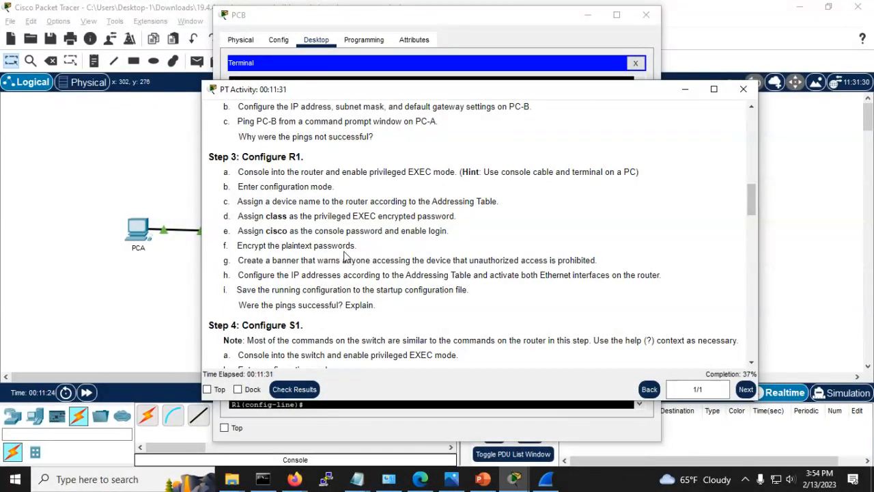
pyautogui.hotkey('alt', 'Tab')
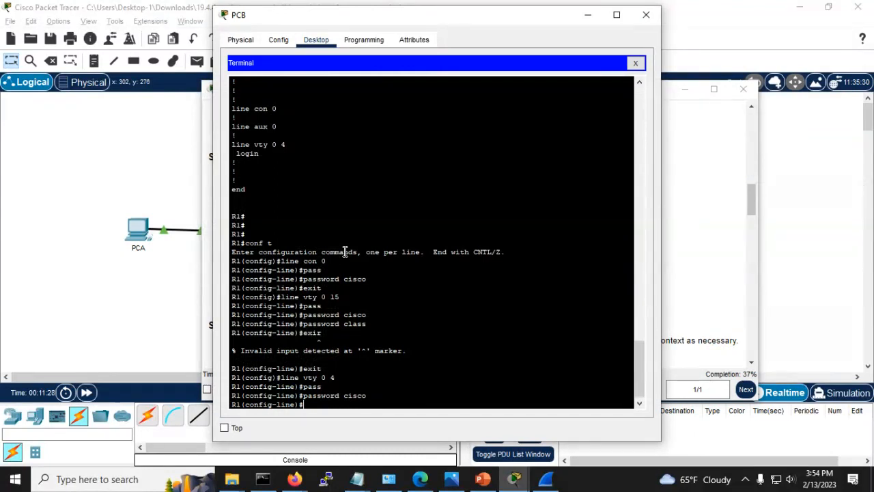
pyautogui.write('exit')
pyautogui.press('Return')
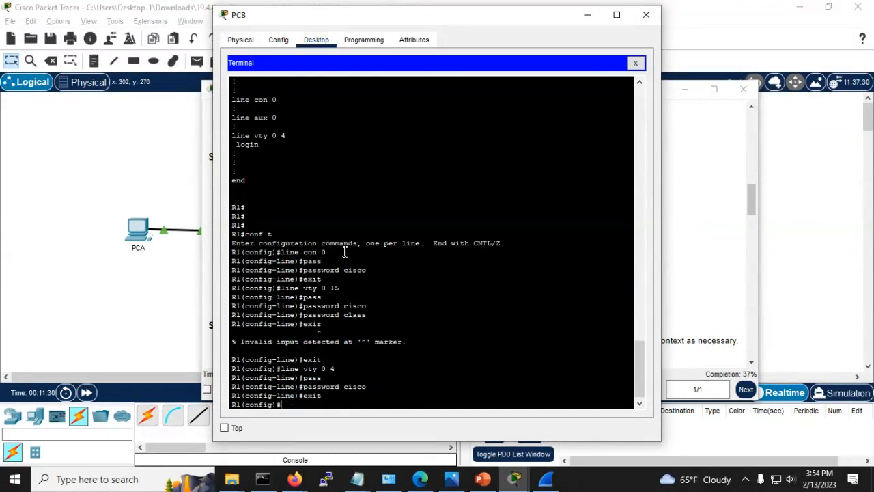
pyautogui.press('Return')
pyautogui.press('Return')
pyautogui.press('Return')
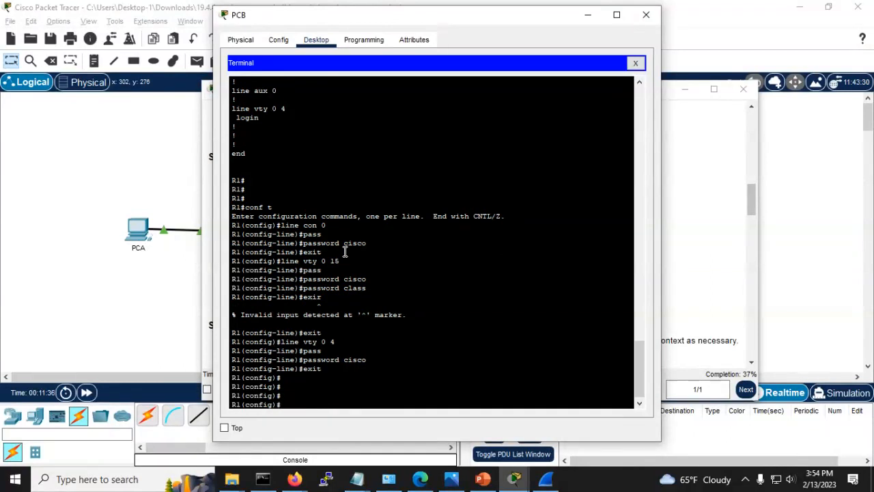
# Step: Enable service password-encryption on R1 and return to the R1# prompt
pyautogui.write('serv')
pyautogui.press('Tab')
pyautogui.write('pas')
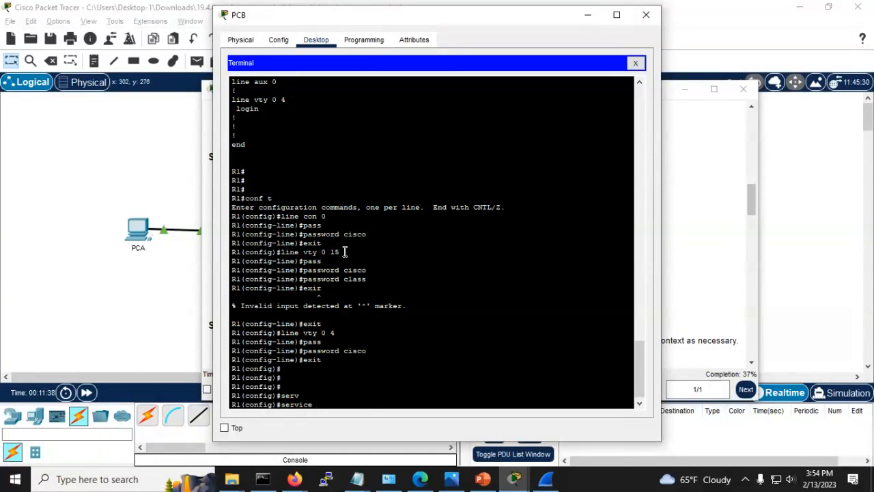
pyautogui.write('s')
pyautogui.press('Tab')
pyautogui.press('Return')
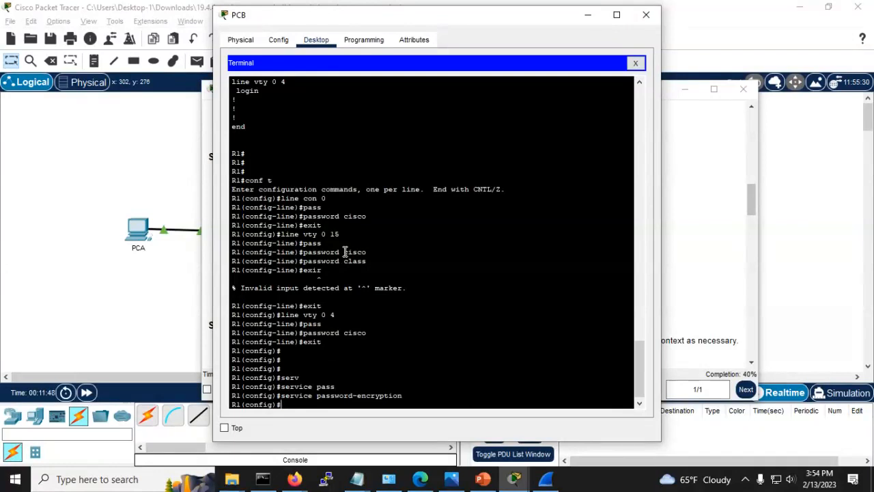
pyautogui.hotkey('ctrl', 'z')
pyautogui.press('Return')
pyautogui.press('Return')
pyautogui.press('Return')
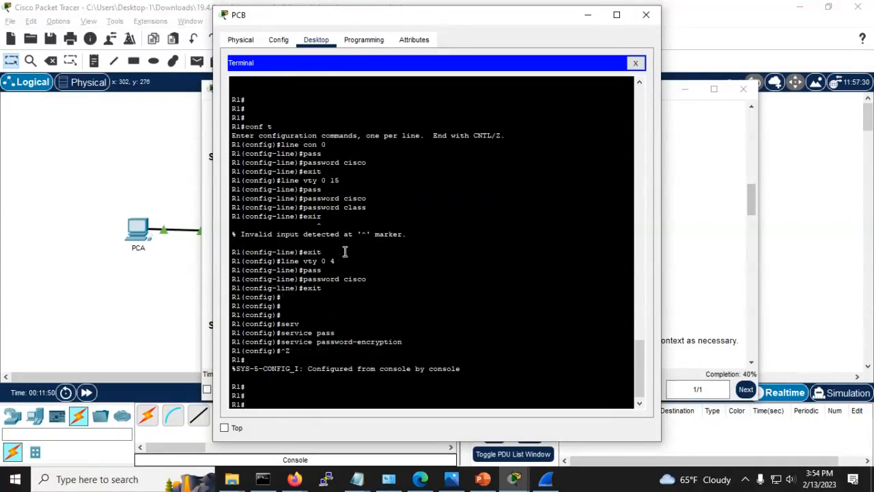
# Step: Display the running configuration and highlight the encrypted enable secret, console and vty passwords
pyautogui.write('sho run')
pyautogui.press('Return')
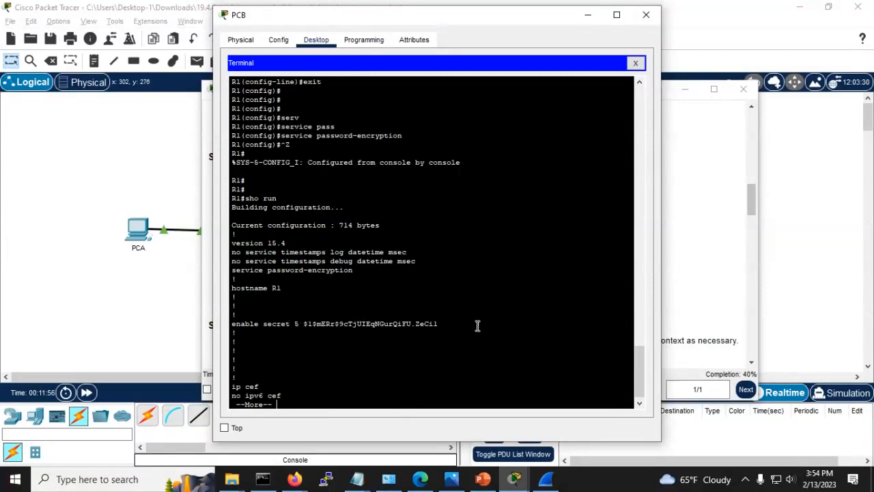
pyautogui.moveTo(456, 325); pyautogui.dragTo(273, 320)
pyautogui.click(303, 334)
pyautogui.press('space')
pyautogui.press('Return')
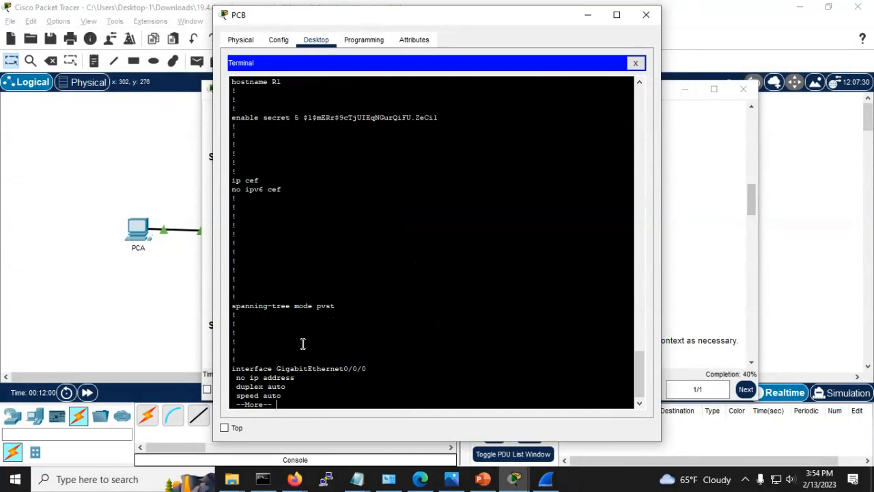
pyautogui.press('space')
pyautogui.press('space')
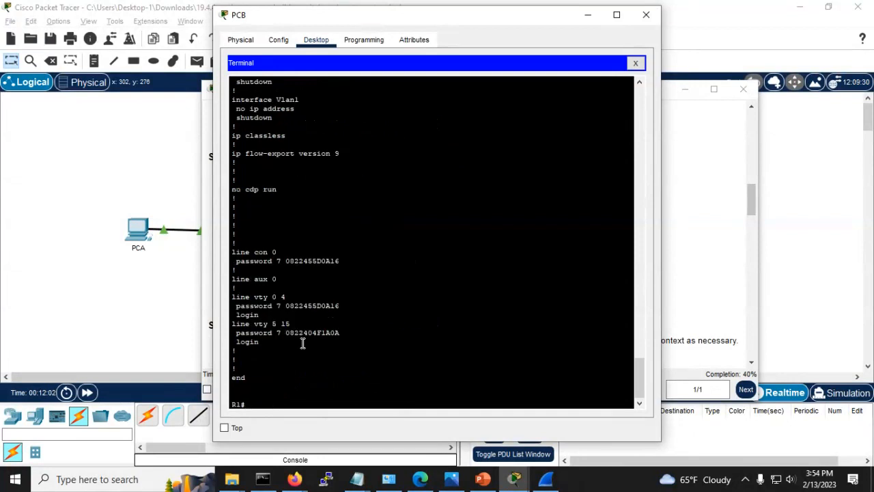
pyautogui.doubleClick(293, 261)
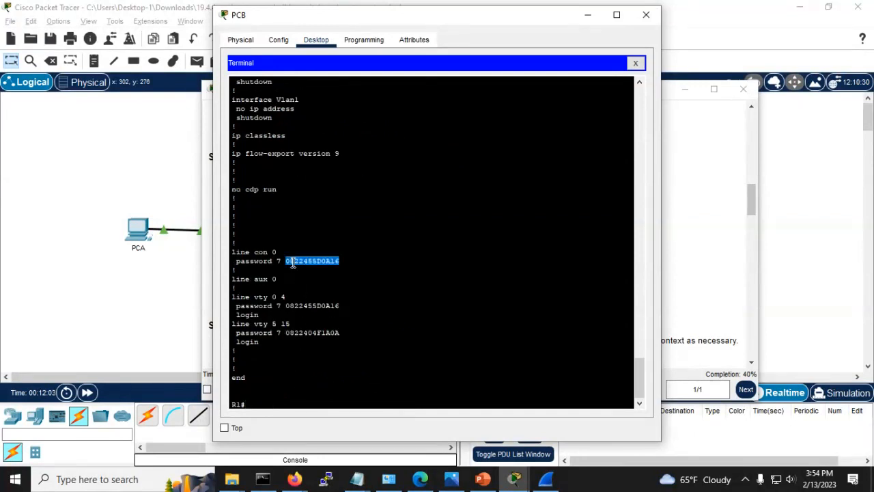
pyautogui.doubleClick(304, 306)
pyautogui.click(336, 370)
pyautogui.press('Return')
pyautogui.press('Return')
pyautogui.press('Return')
# Step: Run 'sho run' again and page through the configuration past the --More-- prompts to the end
pyautogui.write('sho run')
pyautogui.press('Return')
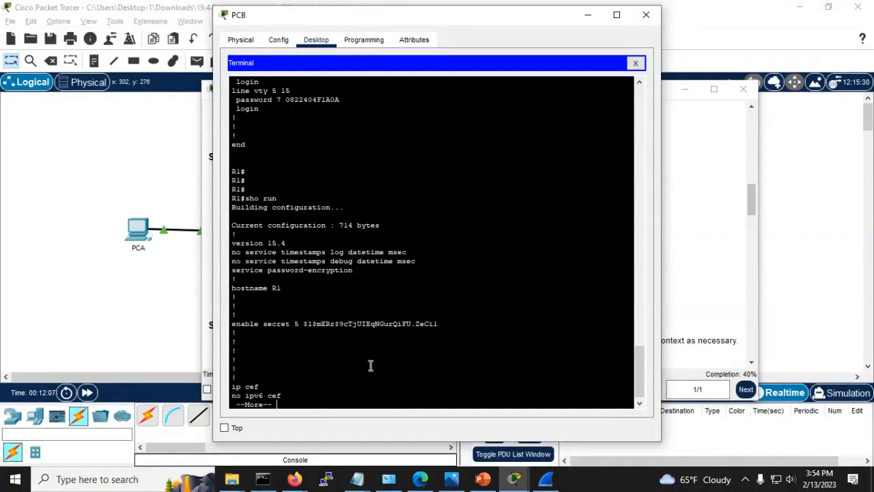
pyautogui.doubleClick(254, 404)
pyautogui.press('space')
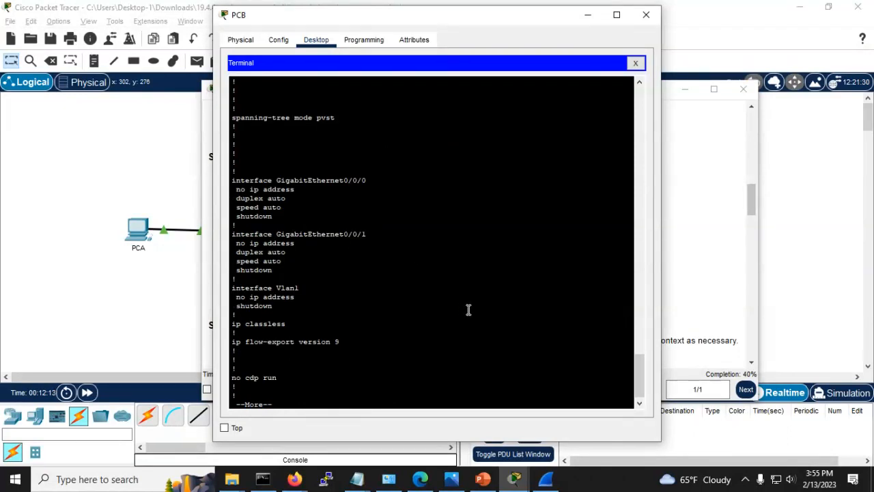
pyautogui.press('space')
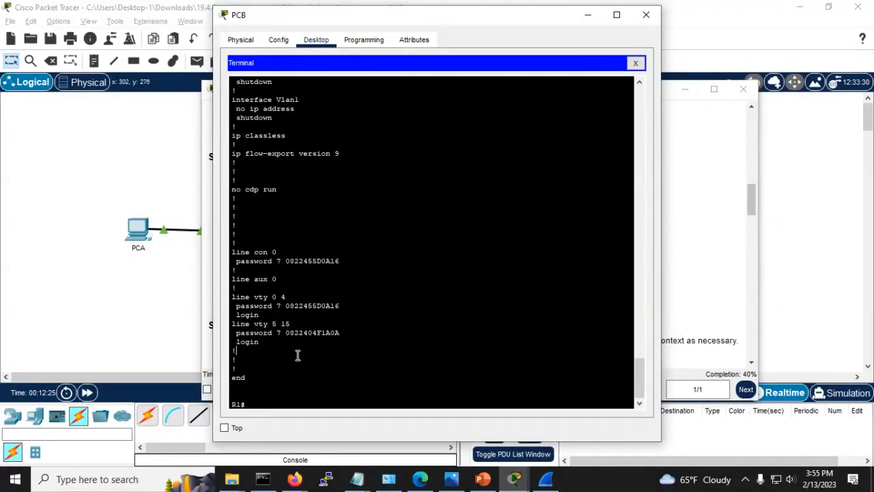
pyautogui.press('Return')
pyautogui.press('Return')
pyautogui.press('Return')
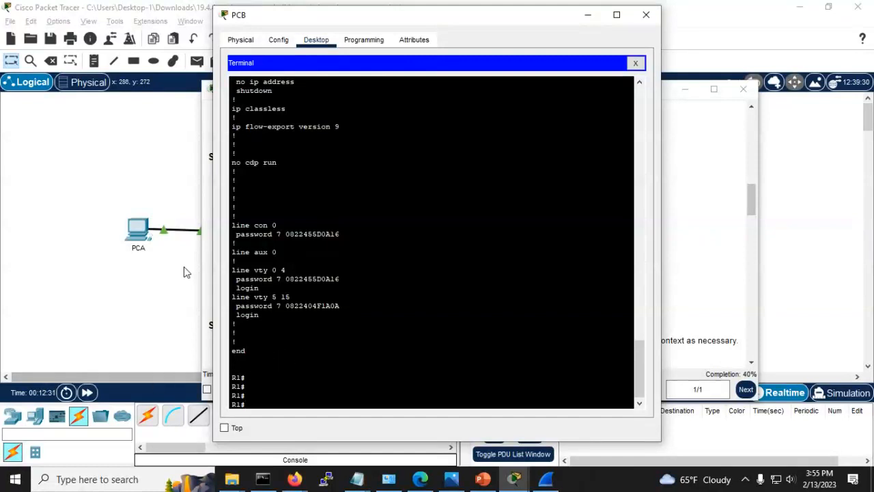
# Step: Select and copy 'unauthorized access is prohibited.' from step g in the PT Activity window
pyautogui.click(710, 227)
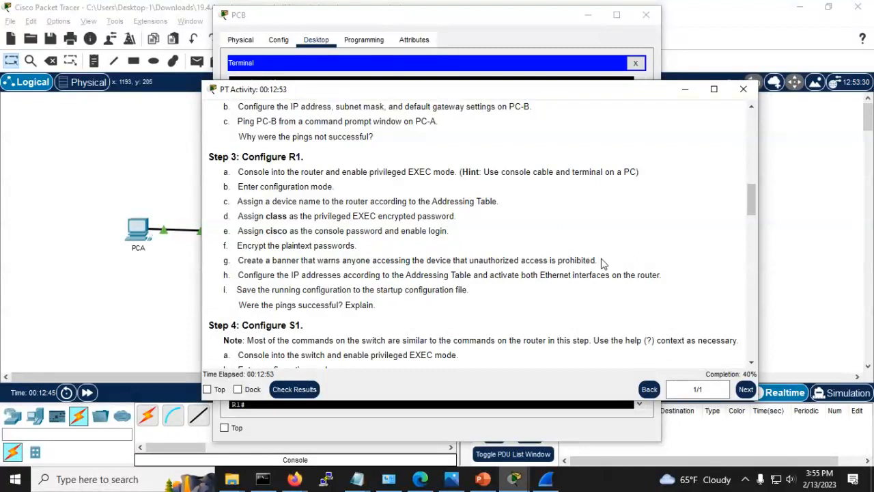
pyautogui.moveTo(597, 260); pyautogui.dragTo(469, 262)
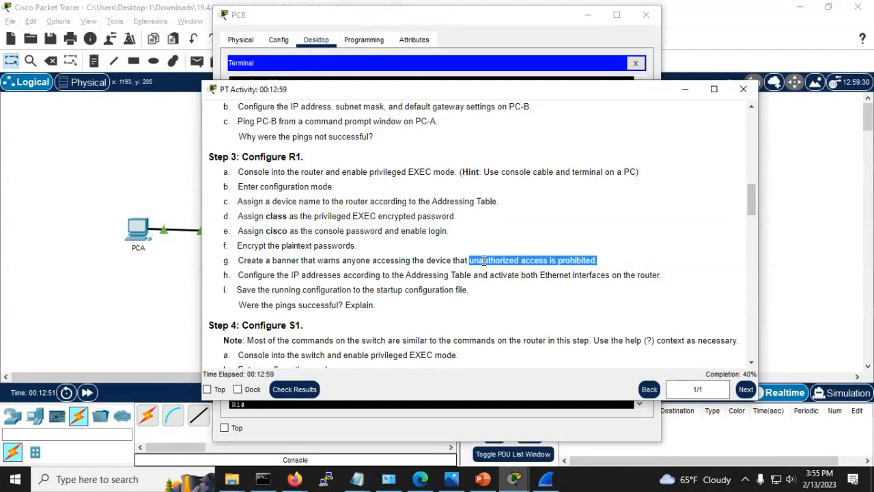
pyautogui.rightClick(483, 260)
pyautogui.click(508, 269)
# Step: Return to PCB's terminal and put R1 into global configuration mode with 'conf t'
pyautogui.hotkey('alt', 'Tab')
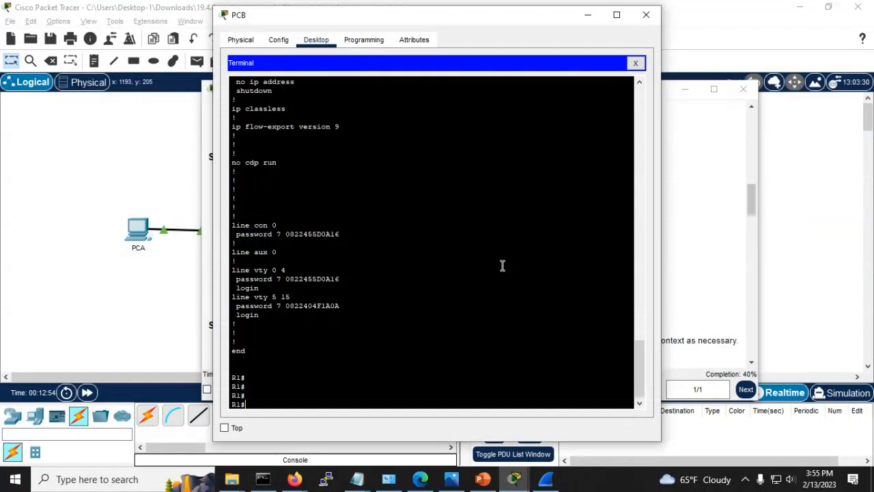
pyautogui.press('Return')
pyautogui.press('Return')
pyautogui.write('conf')
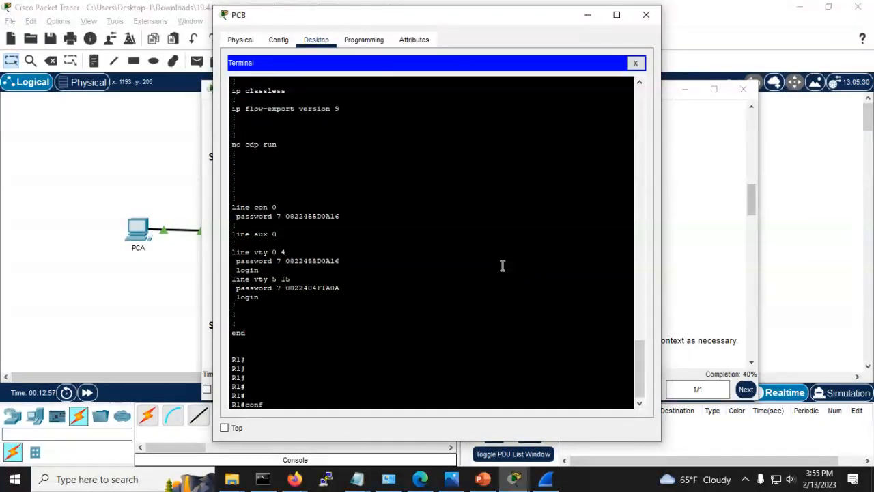
pyautogui.write(' t')
pyautogui.press('Return')
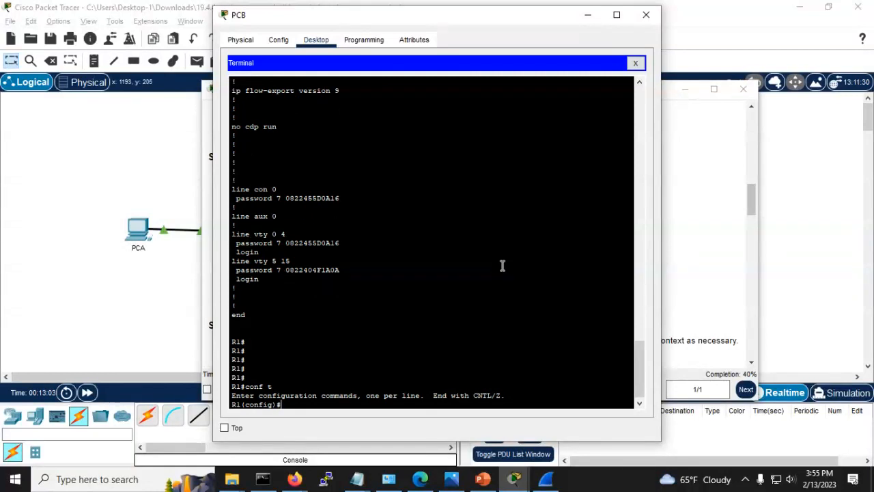
# Step: Apply banner motd with the pasted 'unauthorized access is prohibited' phrase, delimited by single quotes
pyautogui.write('n')
pyautogui.press('BackSpace')
pyautogui.write('ena')
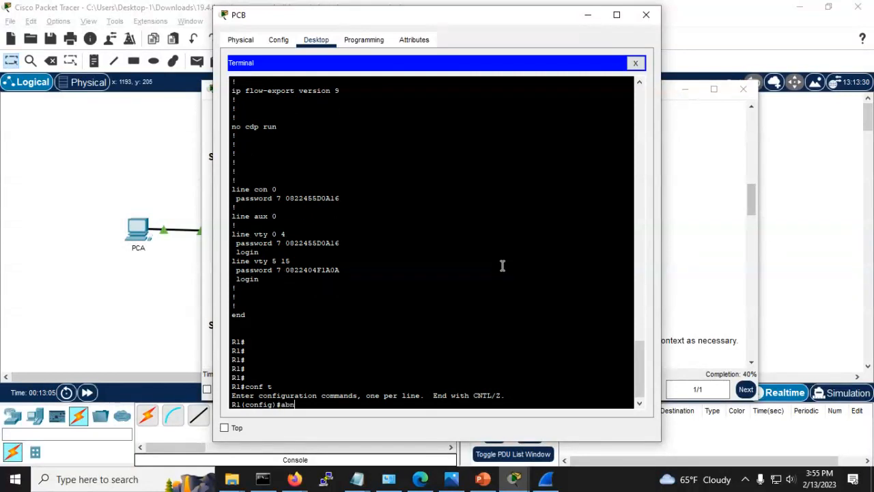
pyautogui.press('BackSpace')
pyautogui.press('BackSpace')
pyautogui.press('BackSpace')
pyautogui.write('bann')
pyautogui.press('Tab')
pyautogui.write('?')
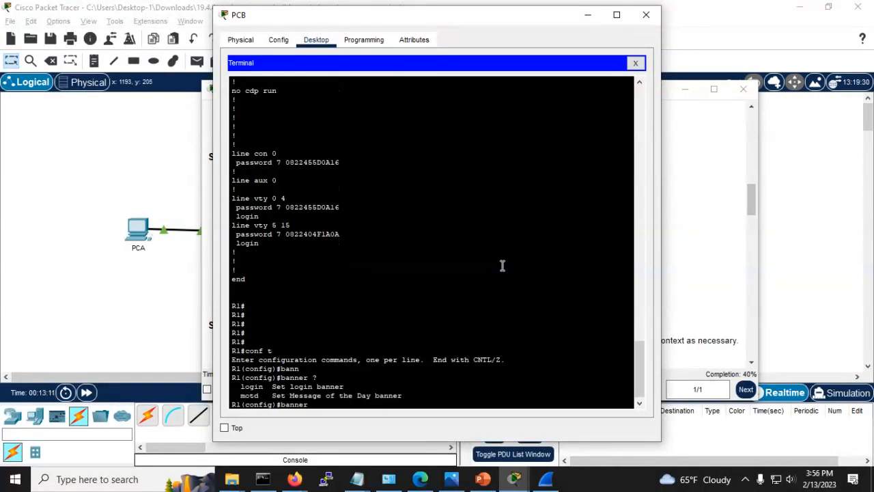
pyautogui.write('motd')
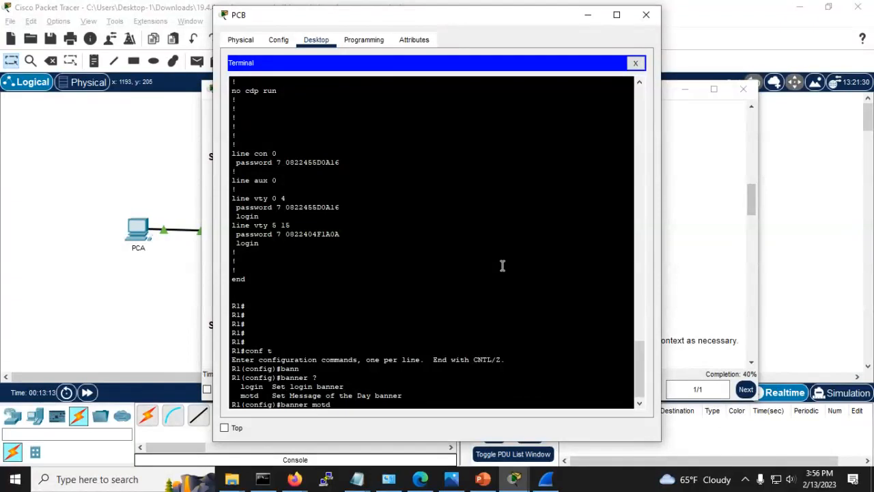
pyautogui.write(' ?')
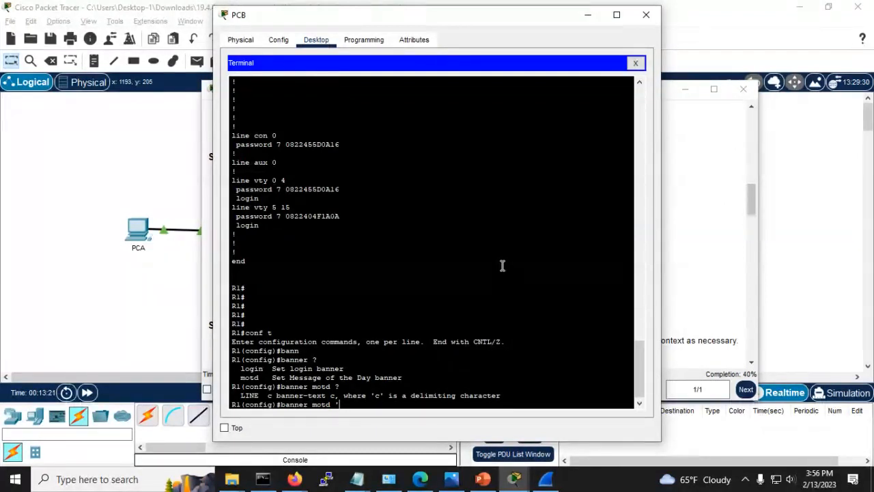
pyautogui.rightClick(346, 408)
pyautogui.click(362, 425)
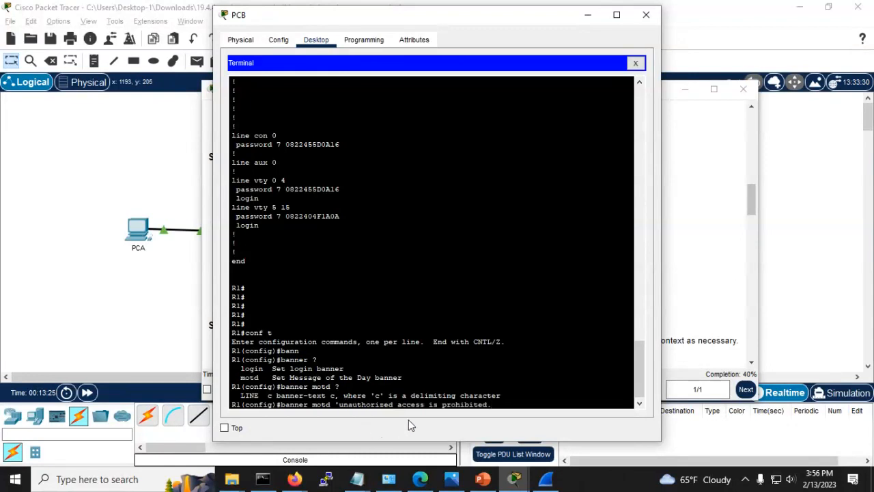
pyautogui.write("' ?")
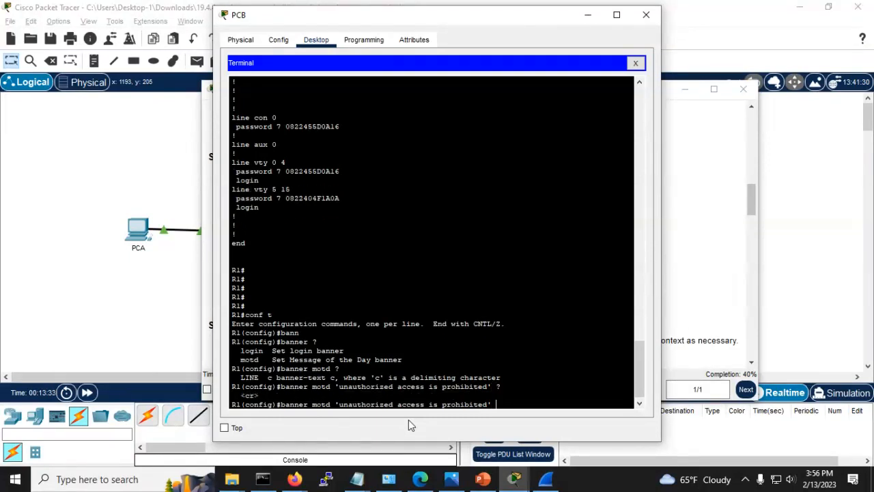
pyautogui.press('Return')
pyautogui.press('Return')
pyautogui.press('Return')
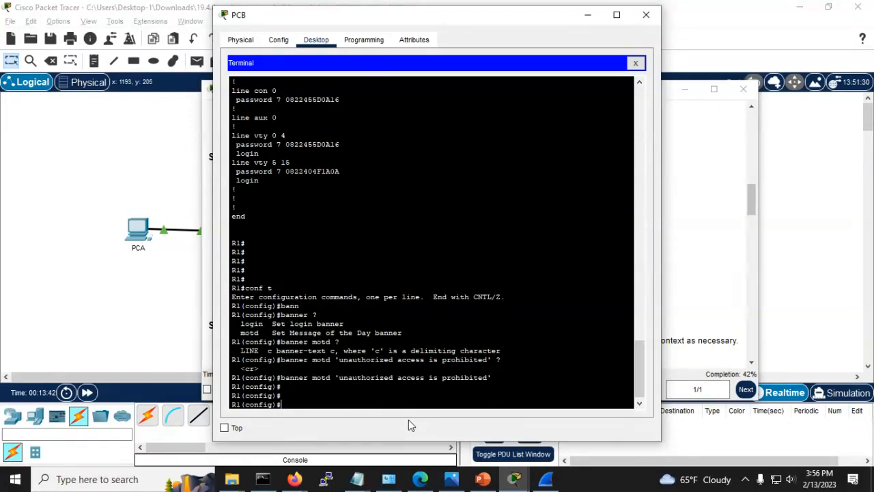
pyautogui.hotkey('alt', 'Tab')
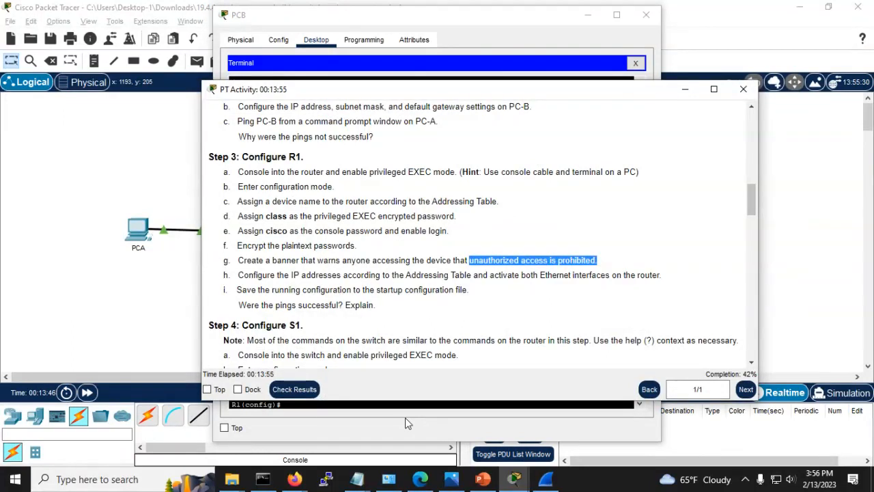
# Step: Check the activity instructions once more and return to PCB's terminal at R1(config)#
pyautogui.hotkey('alt', 'Tab')
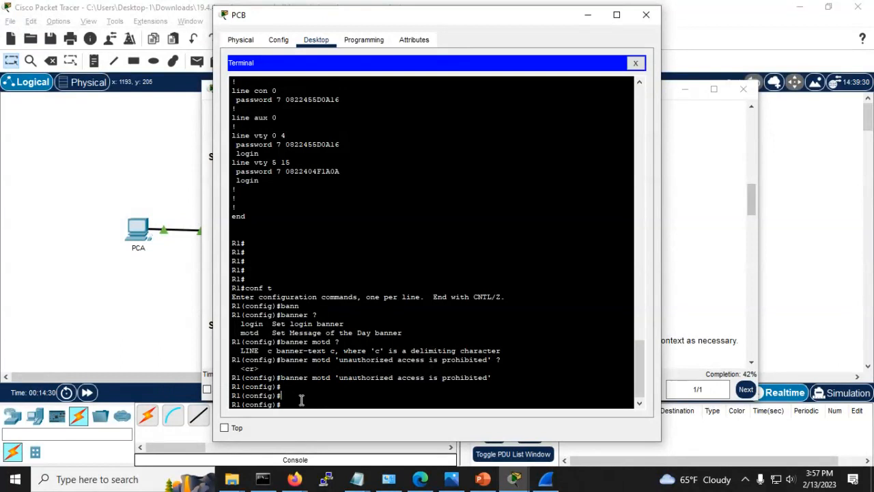
pyautogui.hotkey('alt', 'Tab')
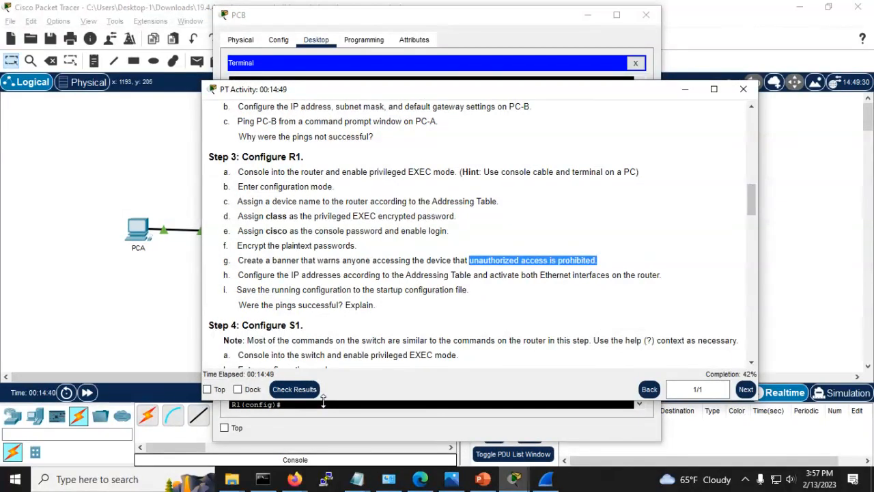
pyautogui.hotkey('alt', 'Tab')
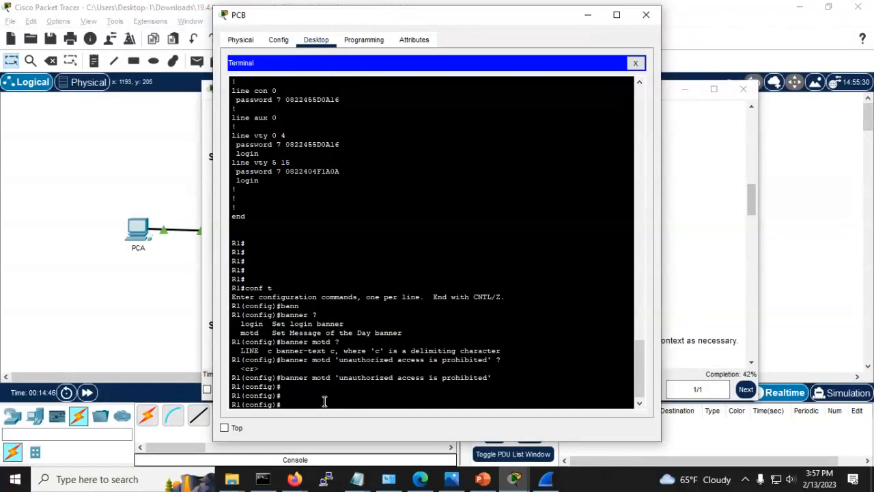
# Step: Exit configuration mode and page through R1's running configuration with sho run
pyautogui.press('Return')
pyautogui.press('Return')
pyautogui.hotkey('ctrl', 'z')
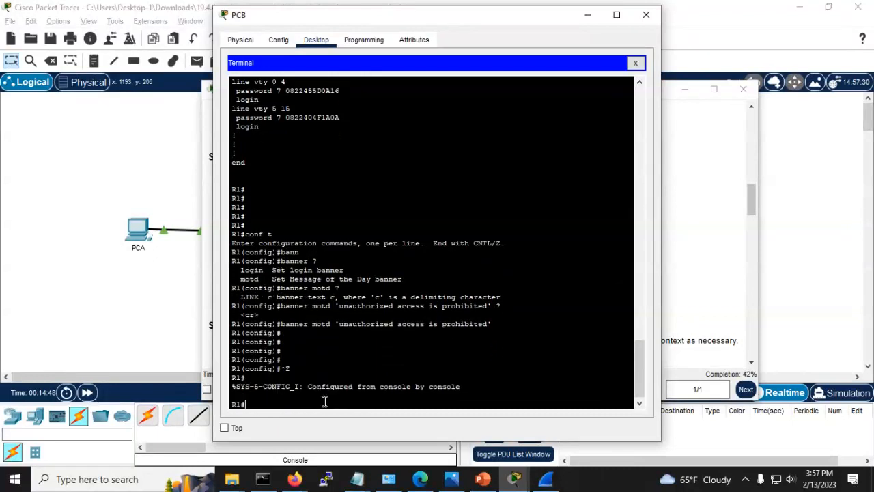
pyautogui.write('sho run')
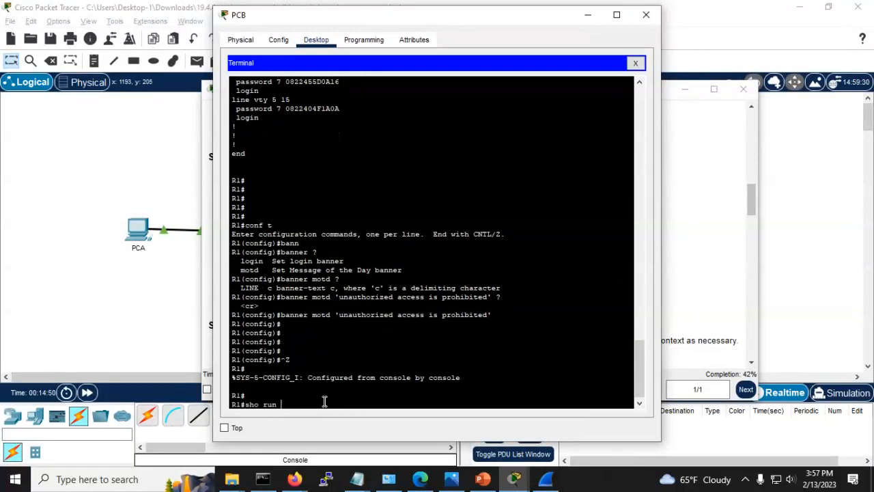
pyautogui.press('Return')
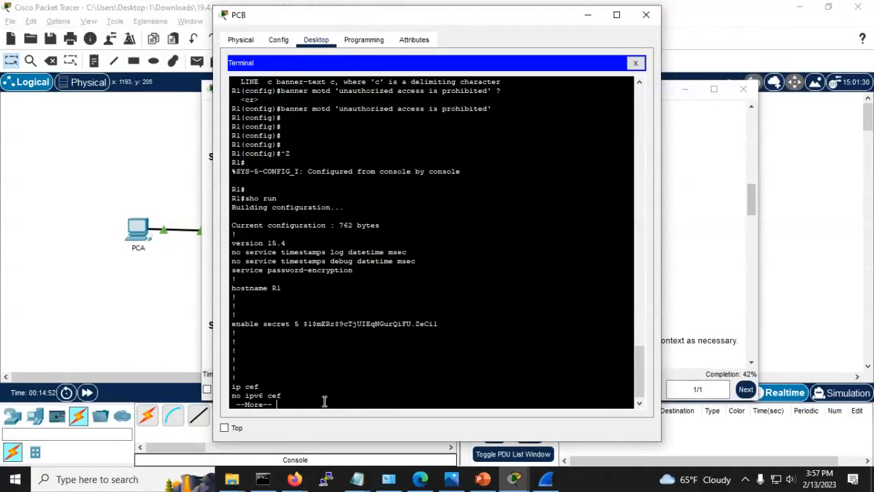
pyautogui.press('space')
pyautogui.press('space')
pyautogui.press('space')
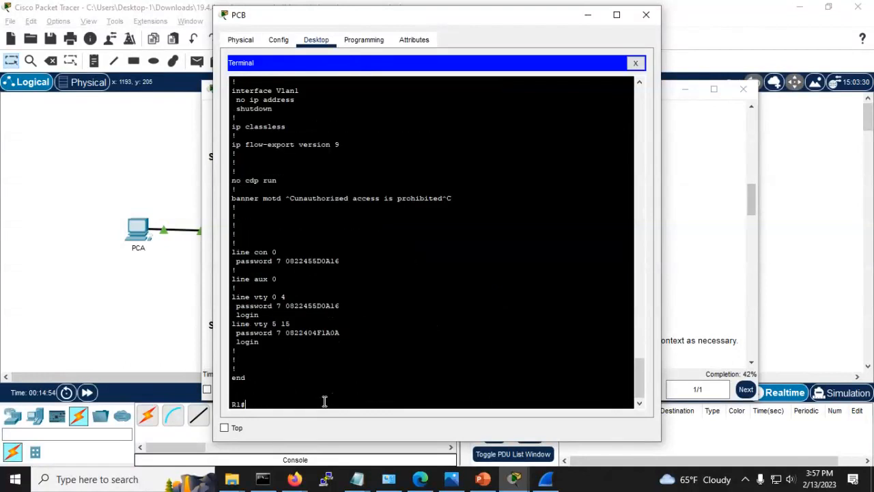
pyautogui.press('Return')
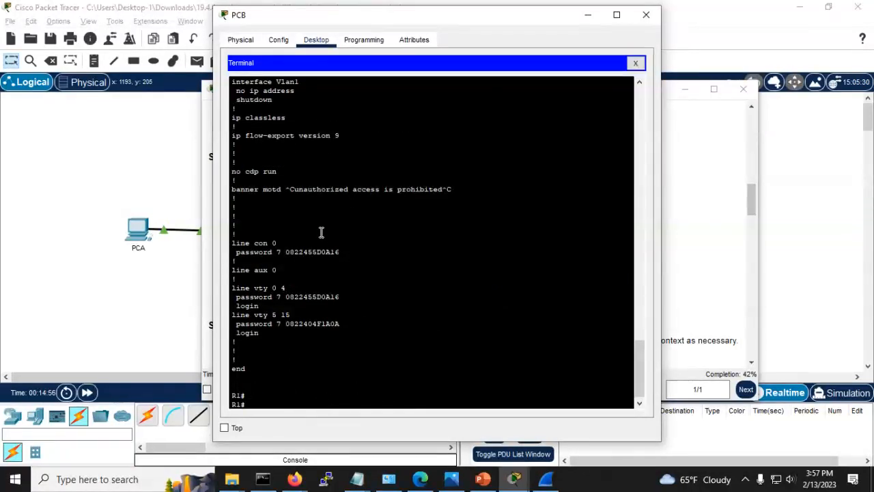
# Step: Highlight the 'Unauthorized access is prohibited' banner motd line to confirm it, then reposition the terminal
pyautogui.moveTo(472, 189); pyautogui.dragTo(169, 187)
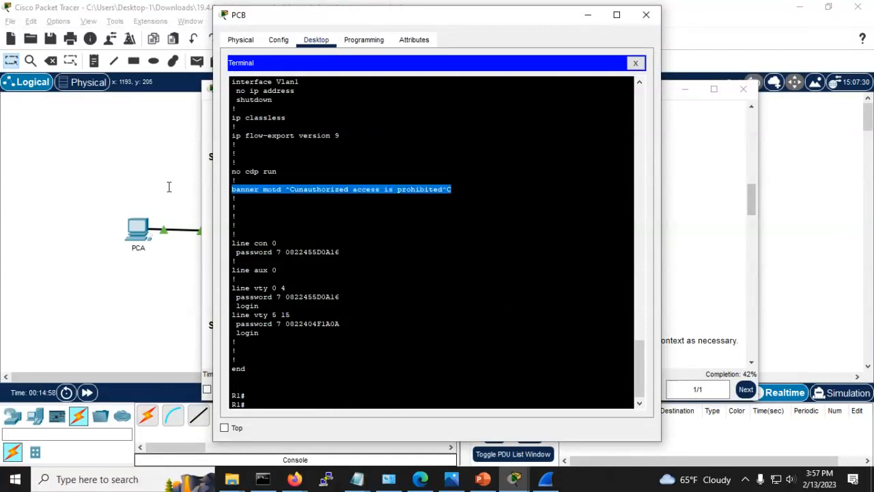
pyautogui.click(385, 255)
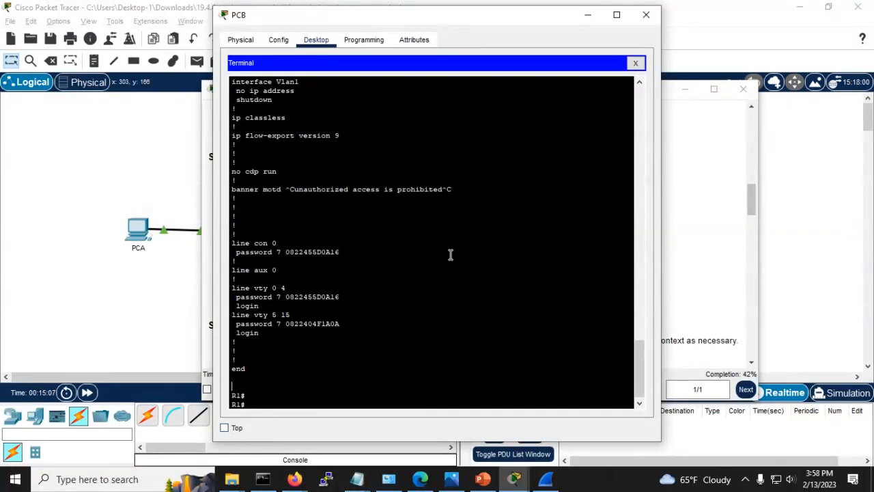
pyautogui.moveTo(395, 21); pyautogui.dragTo(180, 0)
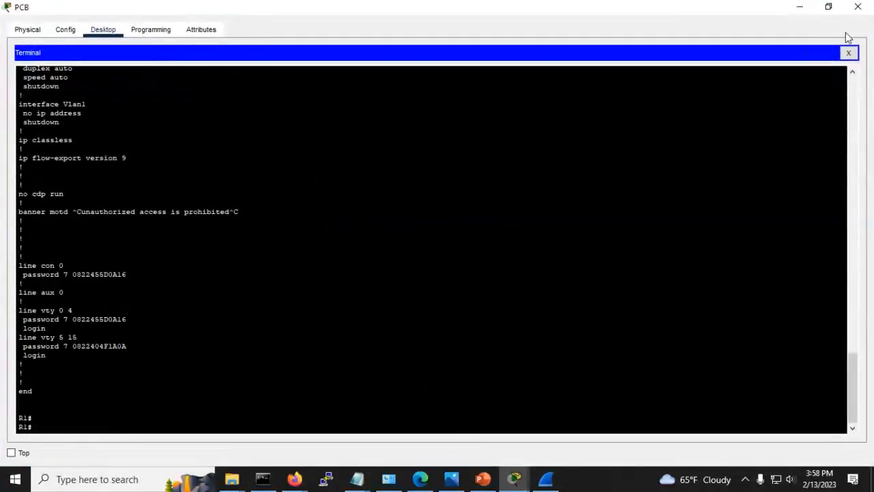
# Step: Restore the terminal window and scroll the activity instructions up to the Addressing Table
pyautogui.click(828, 7)
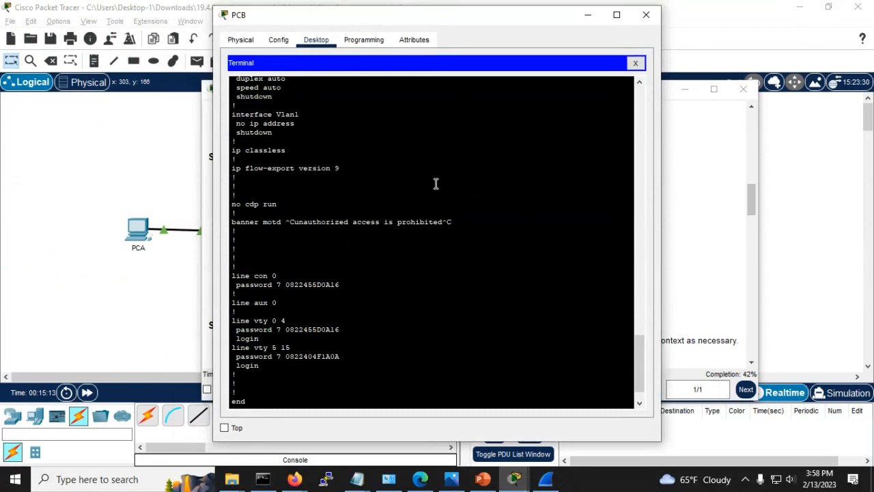
pyautogui.hotkey('alt', 'Tab')
pyautogui.scroll(15, 368, 176)
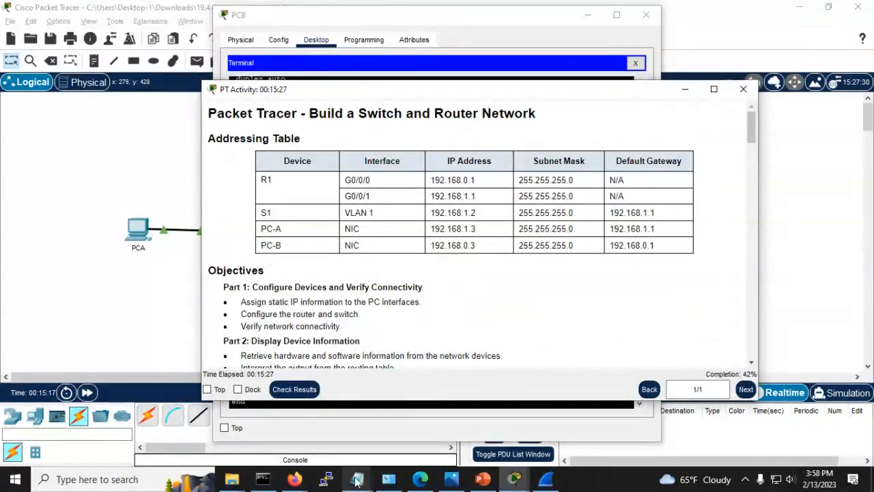
# Step: Capture the Addressing Table with Snipping Tool and view the snip
pyautogui.click(101, 470)
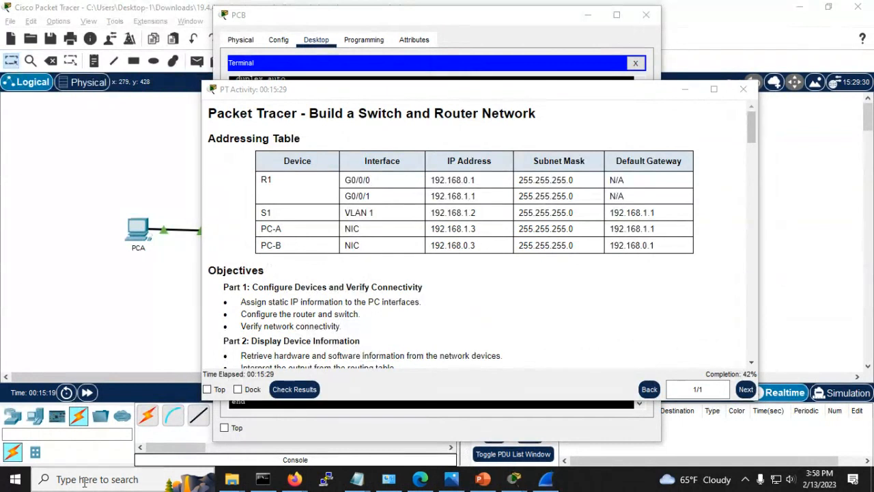
pyautogui.write('snip')
pyautogui.press('Return')
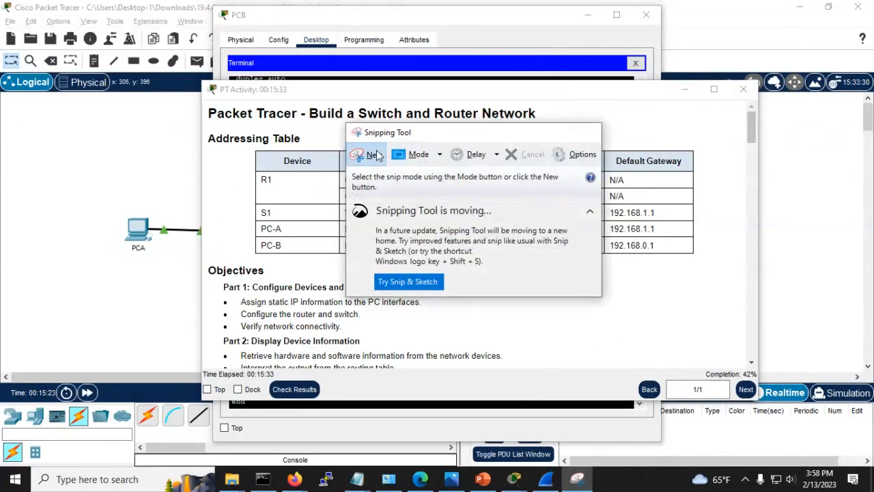
pyautogui.click(370, 156)
pyautogui.moveTo(195, 112); pyautogui.dragTo(712, 273)
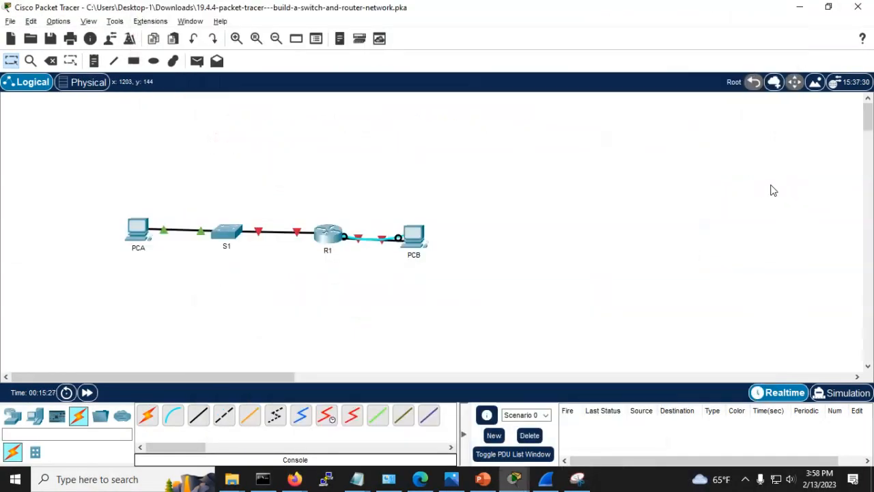
pyautogui.hotkey('alt', 'Tab')
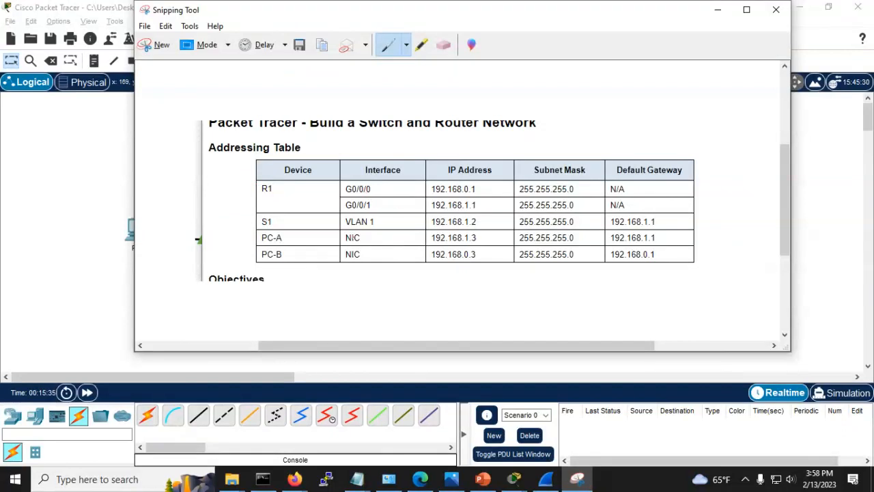
# Step: Return to Packet Tracer and reopen PCB's terminal to R1
pyautogui.hotkey('alt', 'Tab')
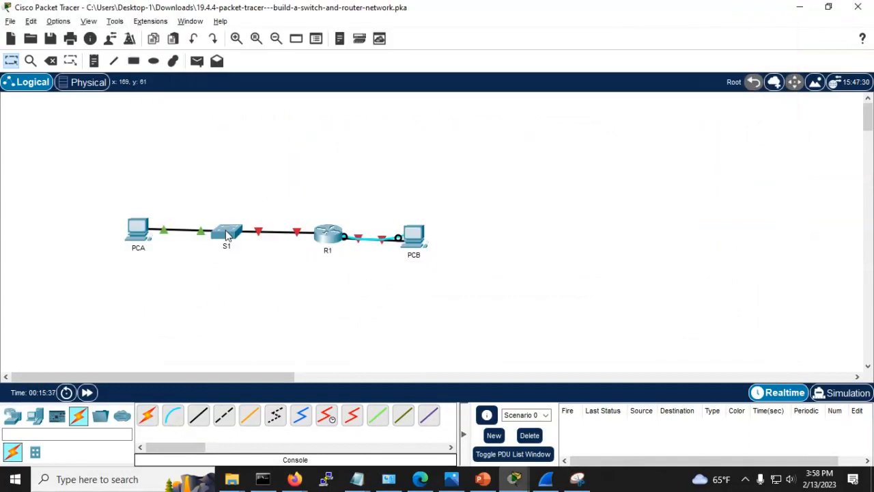
pyautogui.hotkey('alt', 'Tab')
pyautogui.click(422, 236)
# Step: List R1's interfaces with show ip interface brief, showing all unassigned
pyautogui.press('Return')
pyautogui.press('Return')
pyautogui.press('Return')
pyautogui.press('Return')
pyautogui.press('Return')
pyautogui.press('Return')
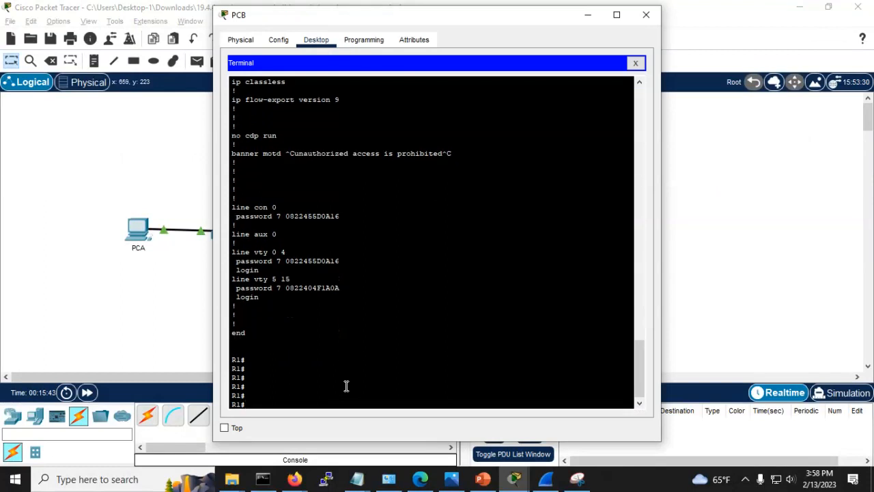
pyautogui.write('sho ip in tbri')
pyautogui.press('BackSpace')
pyautogui.press('BackSpace')
pyautogui.press('BackSpace')
pyautogui.press('BackSpace')
pyautogui.press('BackSpace')
pyautogui.write('nt')
pyautogui.press('Tab')
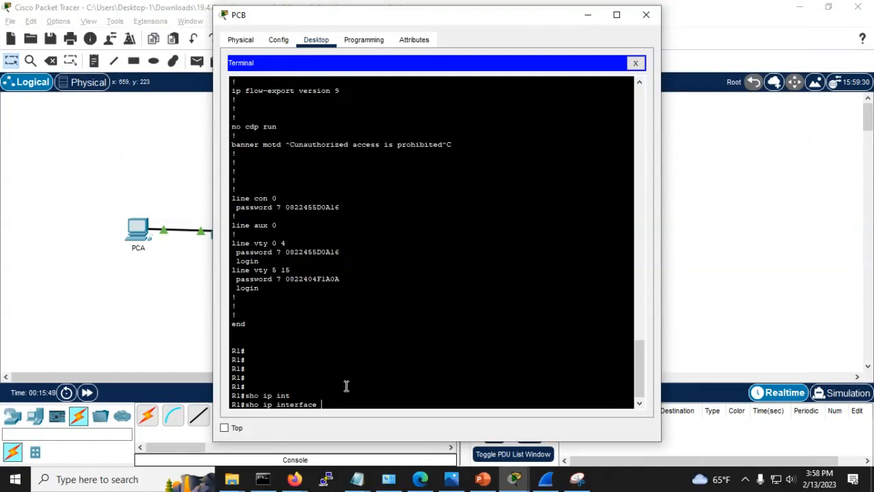
pyautogui.write('bri')
pyautogui.press('Tab')
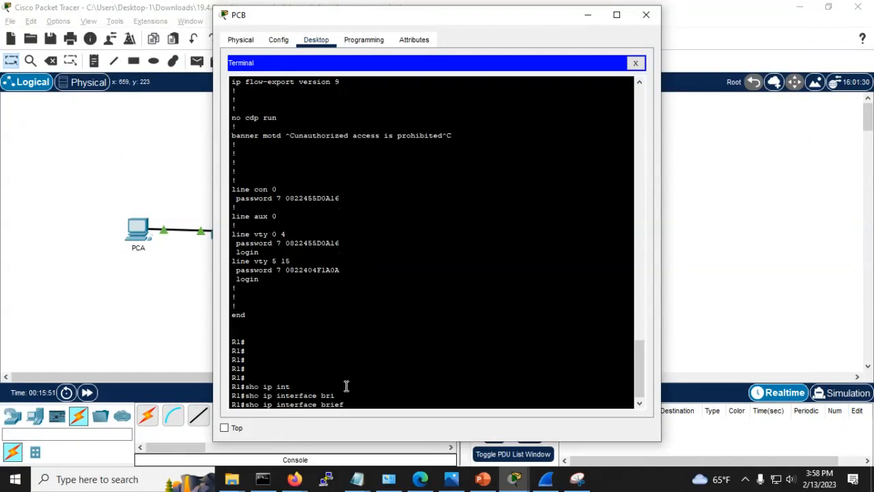
pyautogui.press('Return')
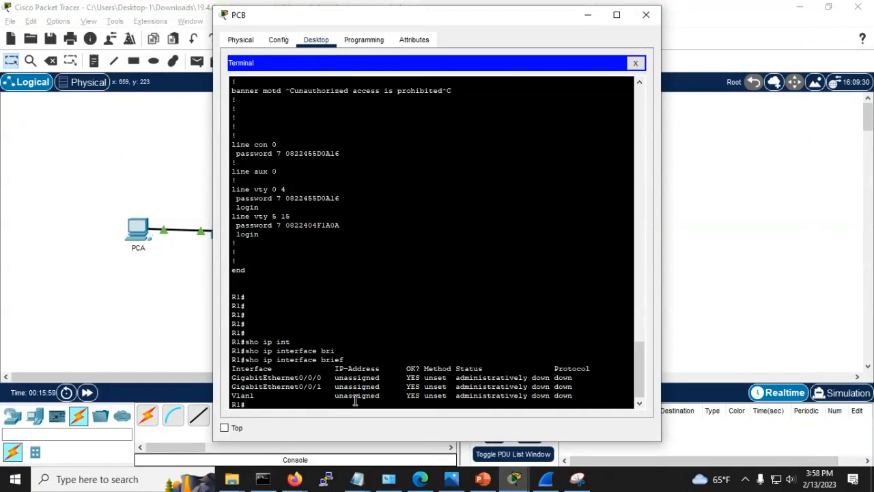
# Step: Enter global configuration and select interface GigabitEthernet0/0/0
pyautogui.write('conf t')
pyautogui.press('Return')
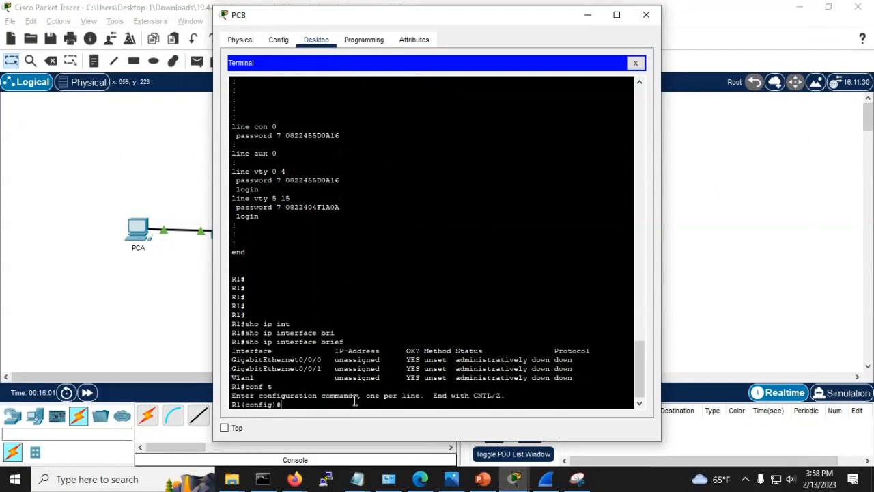
pyautogui.write('int')
pyautogui.press('Tab')
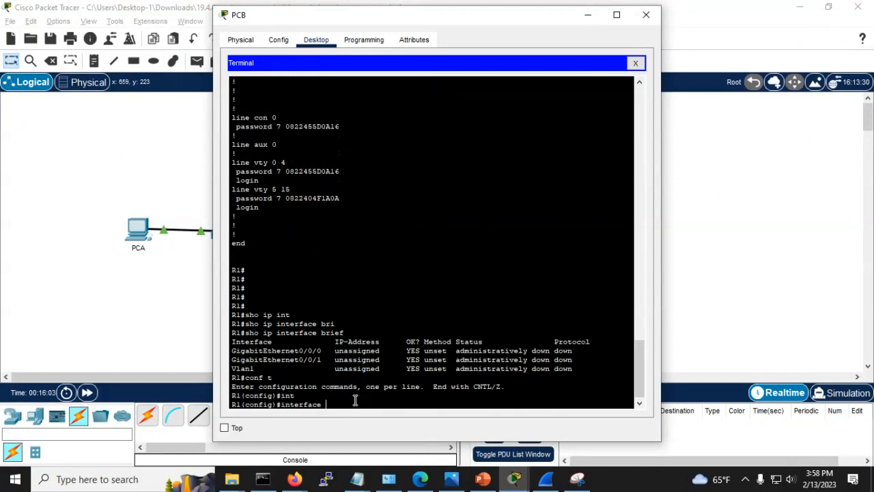
pyautogui.write('g')
pyautogui.press('Tab')
pyautogui.write('0/0/0')
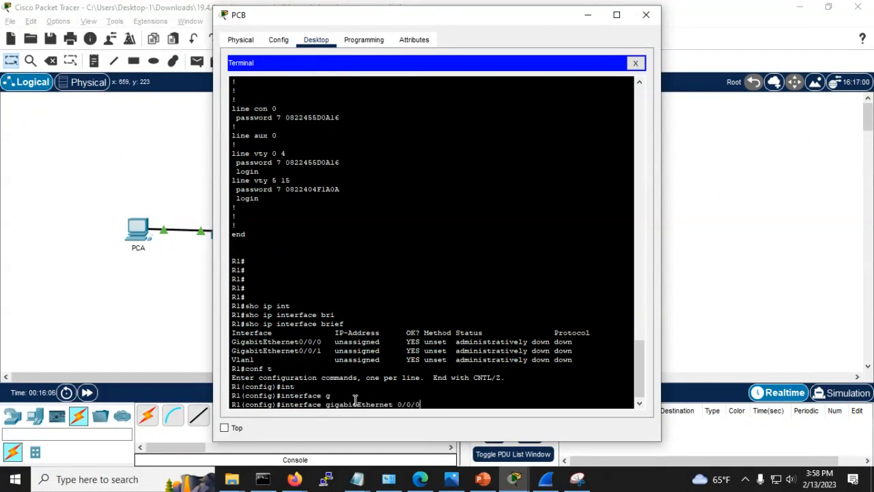
pyautogui.press('Return')
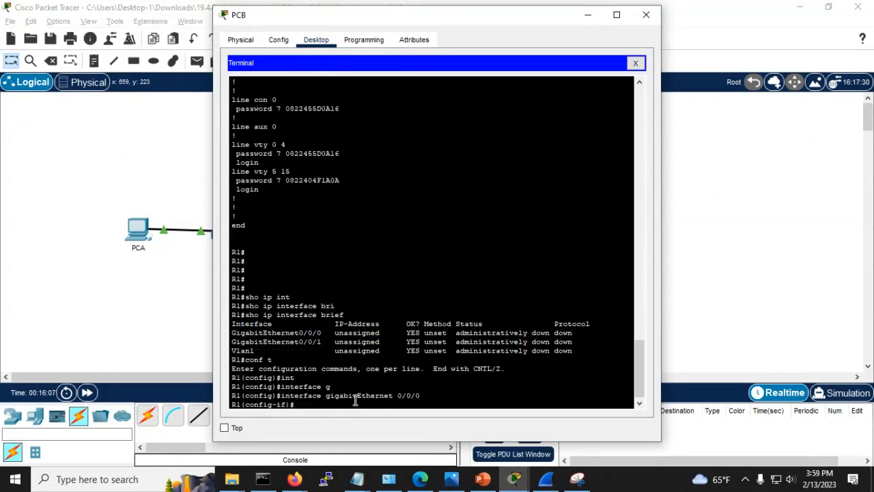
# Step: Type the address 192.168.0.1 with mask 255.255.255.0, checking the Addressing Table snip
pyautogui.write('ip address')
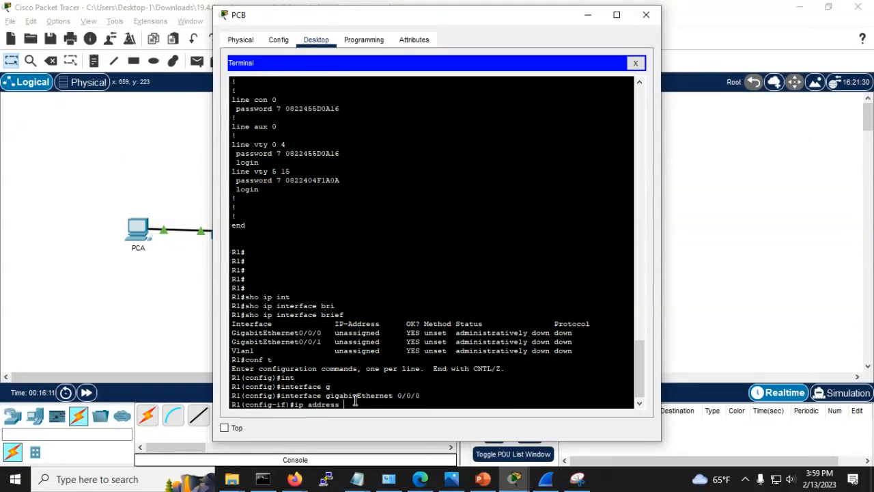
pyautogui.hotkey('alt', 'Tab')
pyautogui.hotkey('alt', 'Tab')
pyautogui.hotkey('alt', 'Tab')
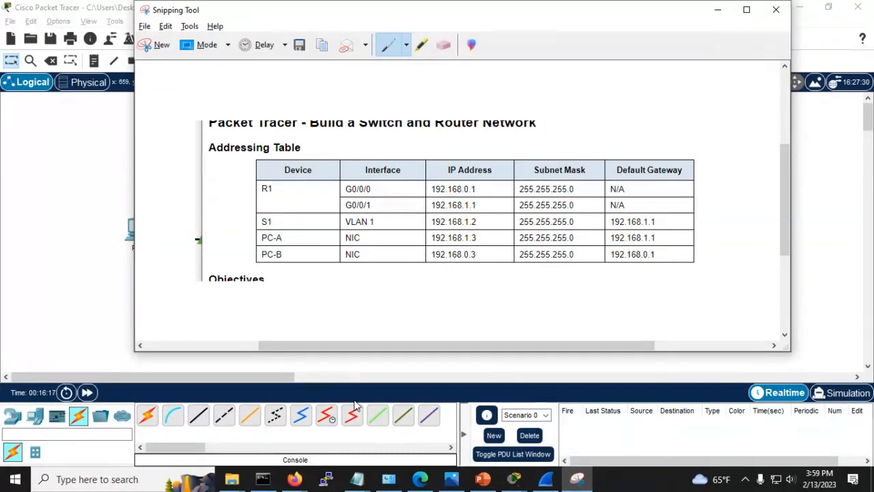
pyautogui.hotkey('alt', 'Tab')
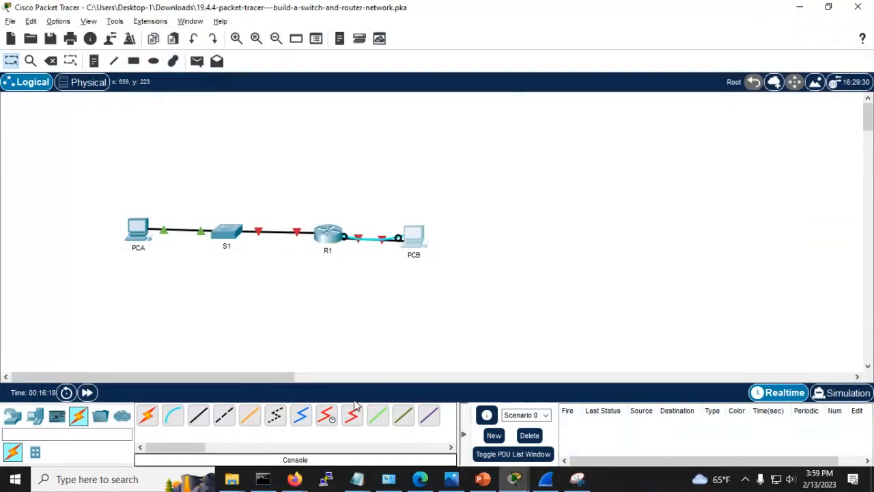
pyautogui.hotkey('alt', 'Tab')
pyautogui.hotkey('alt', 'Tab')
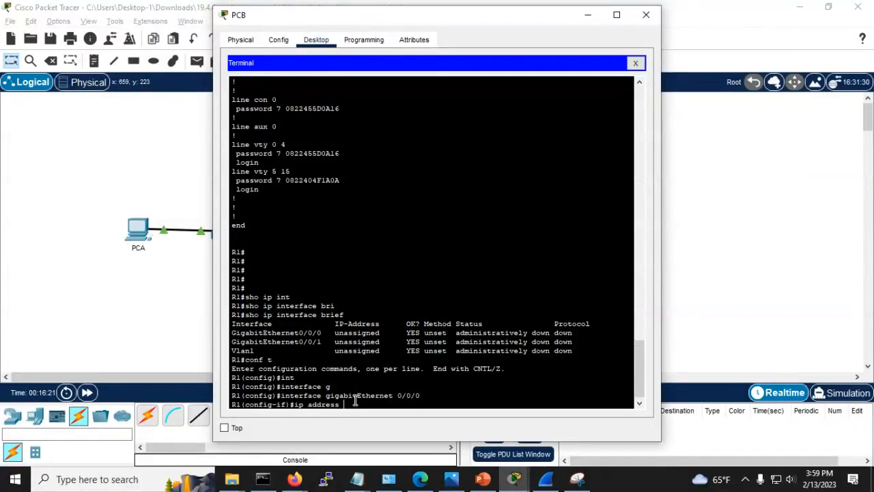
pyautogui.write('192.168.0.1 255.255.255.2')
pyautogui.press('BackSpace')
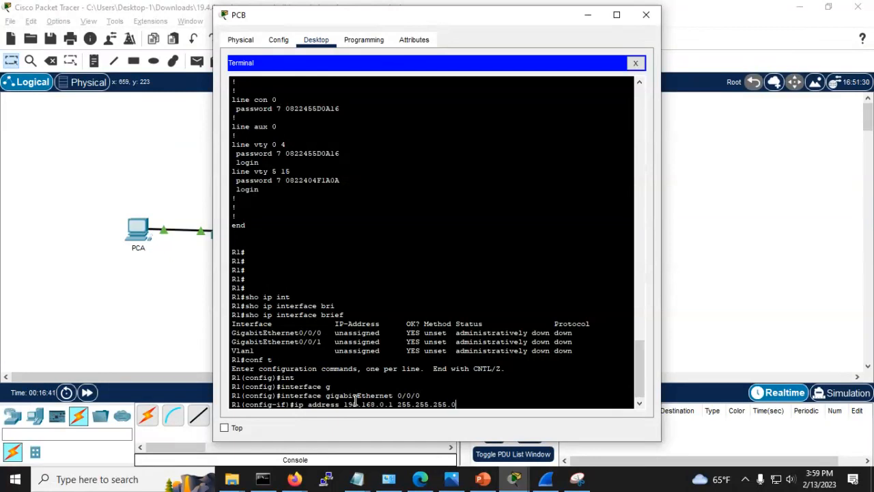
# Step: Apply 192.168.0.1 255.255.255.0 to G0/0/0 and enable it with no shut
pyautogui.press('Return')
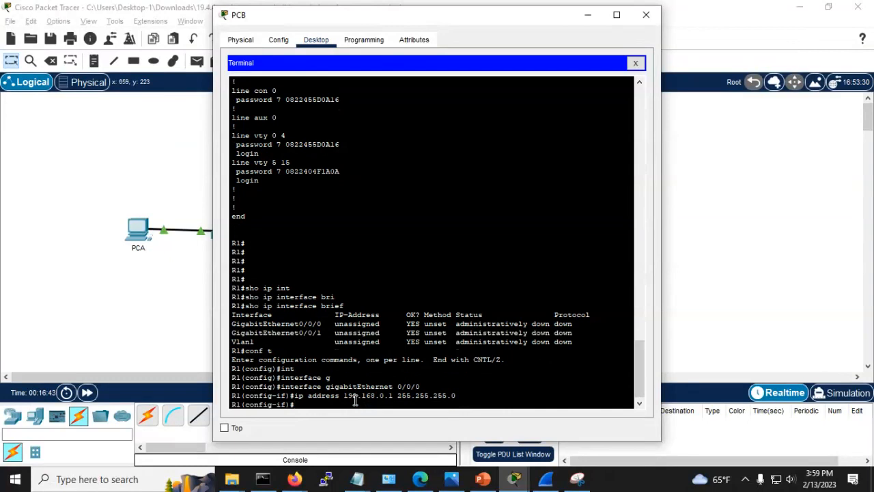
pyautogui.write('sh')
pyautogui.press('BackSpace')
pyautogui.write('no shut')
pyautogui.press('Return')
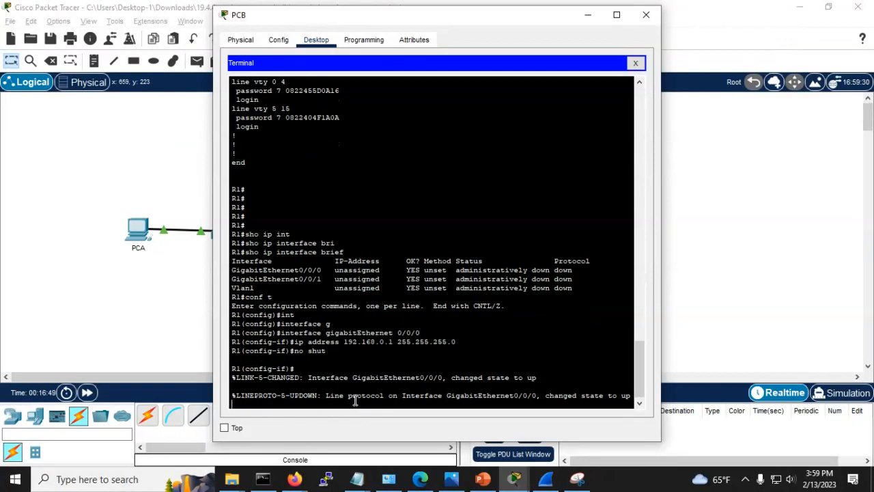
pyautogui.press('Return')
pyautogui.press('Return')
pyautogui.press('Return')
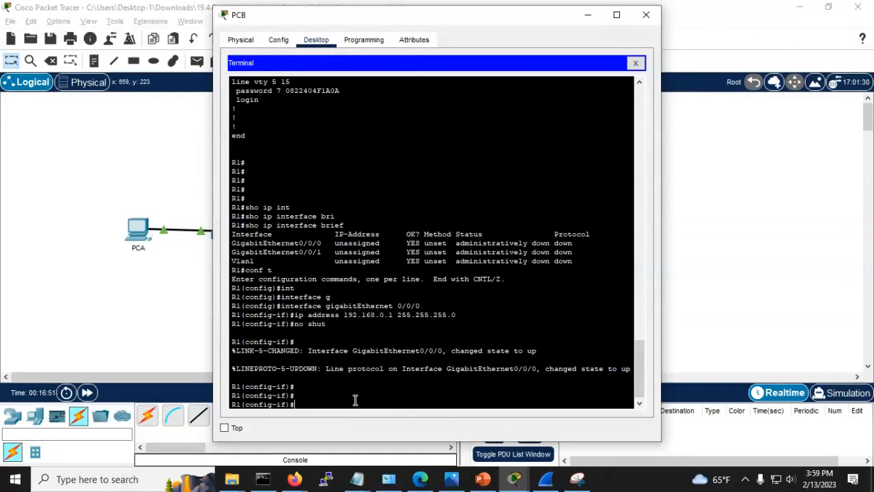
# Step: Give G0/0/1 the address 192.168.1.1 255.255.255.0 and enable it with no shut
pyautogui.press('Up')
pyautogui.press('Up')
pyautogui.press('Up')
pyautogui.press('Up')
pyautogui.press('Up')
pyautogui.press('Up')
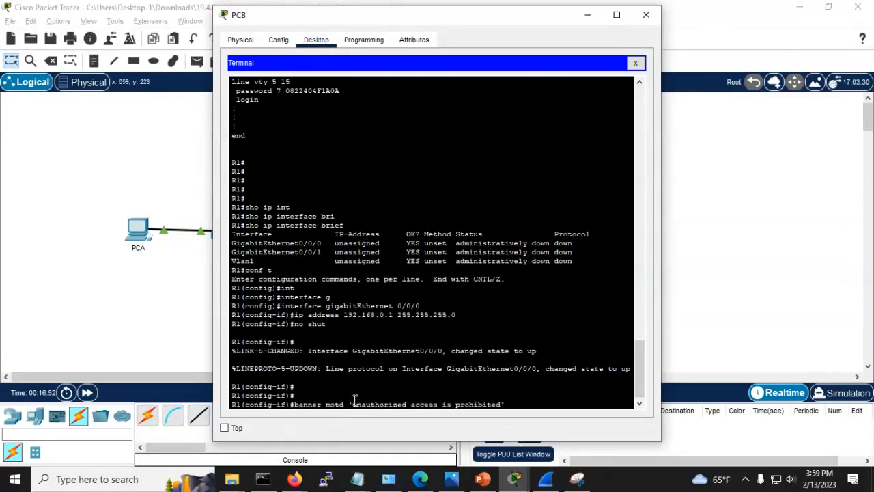
pyautogui.press('Down')
pyautogui.press('BackSpace')
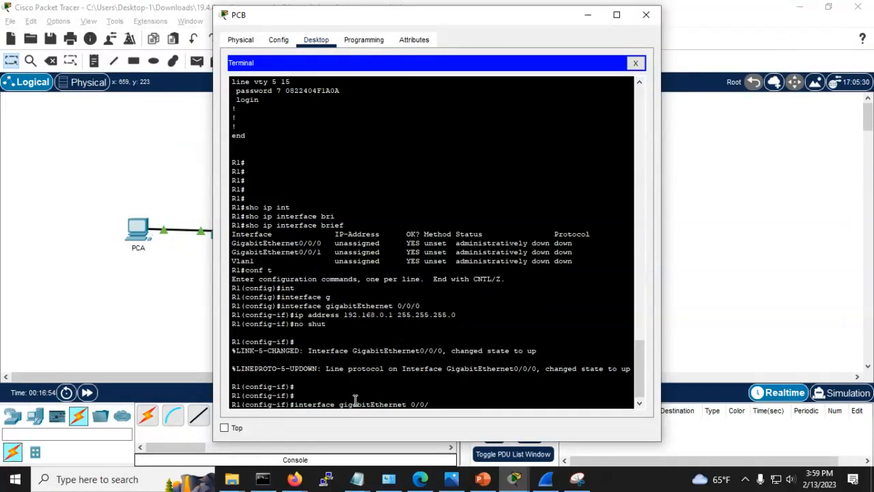
pyautogui.write('1')
pyautogui.press('Return')
pyautogui.press('Up')
pyautogui.press('Up')
pyautogui.press('Up')
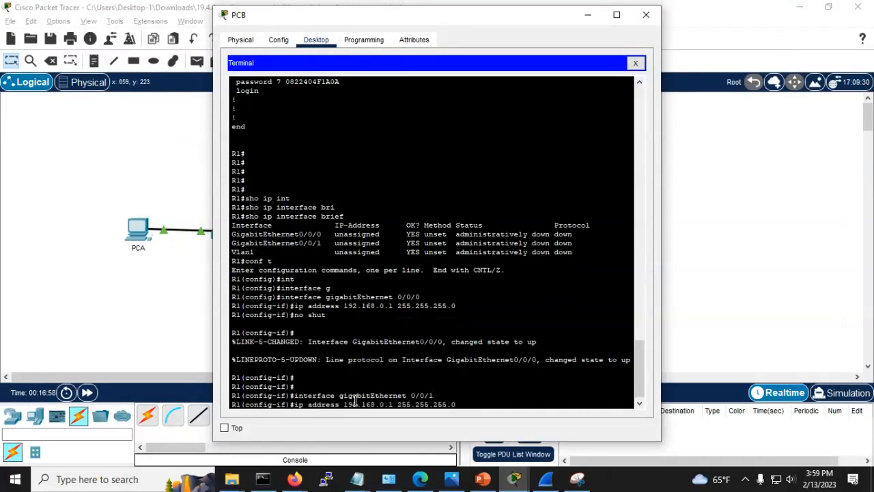
pyautogui.press('Left')
pyautogui.press('Left')
pyautogui.press('Left')
pyautogui.press('Left')
pyautogui.press('Left')
pyautogui.press('Left')
pyautogui.press('BackSpace')
pyautogui.write('1')
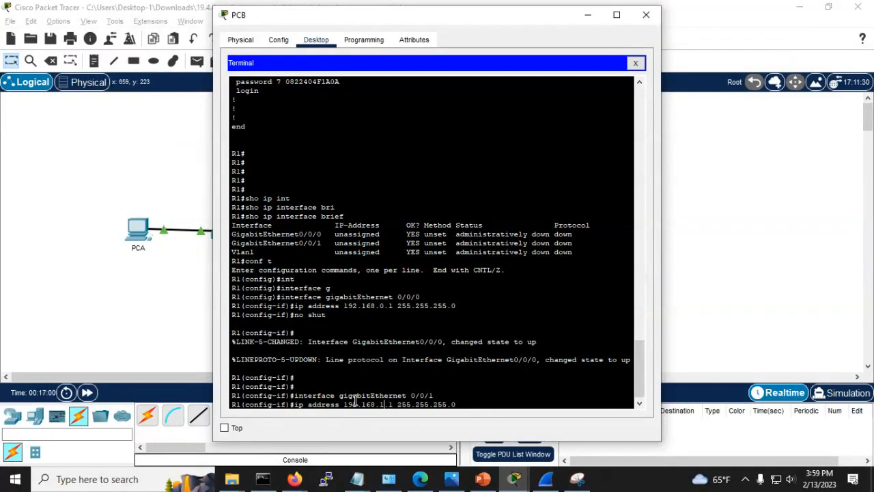
pyautogui.press('Return')
pyautogui.press('Return')
pyautogui.press('Return')
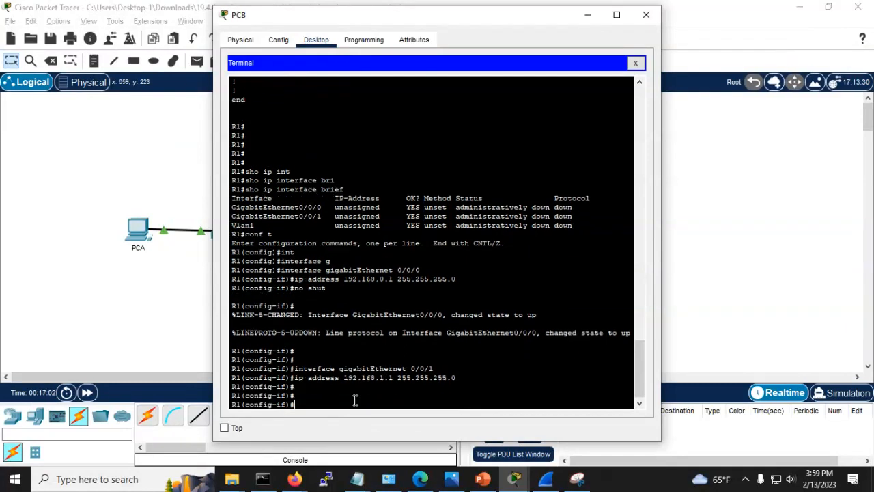
pyautogui.write('no shut')
pyautogui.press('Return')
# Step: Leave configuration mode and enter show ip interface brief
pyautogui.press('Return')
pyautogui.press('Return')
pyautogui.press('Return')
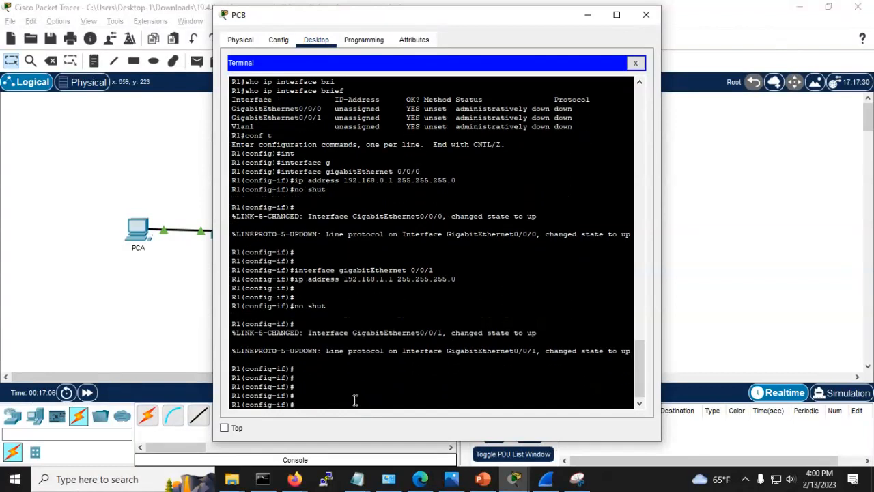
pyautogui.hotkey('ctrl', 'z')
pyautogui.press('Return')
pyautogui.press('Return')
pyautogui.write('sho ip interface brief')
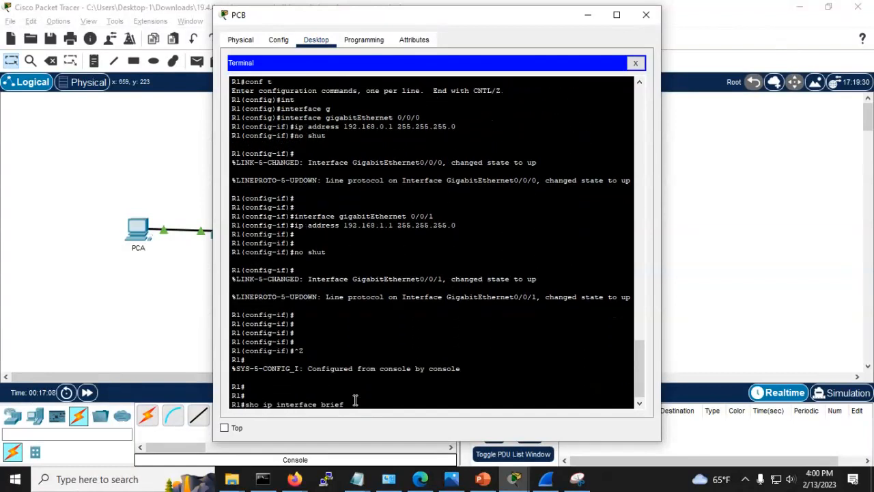
pyautogui.press('Return')
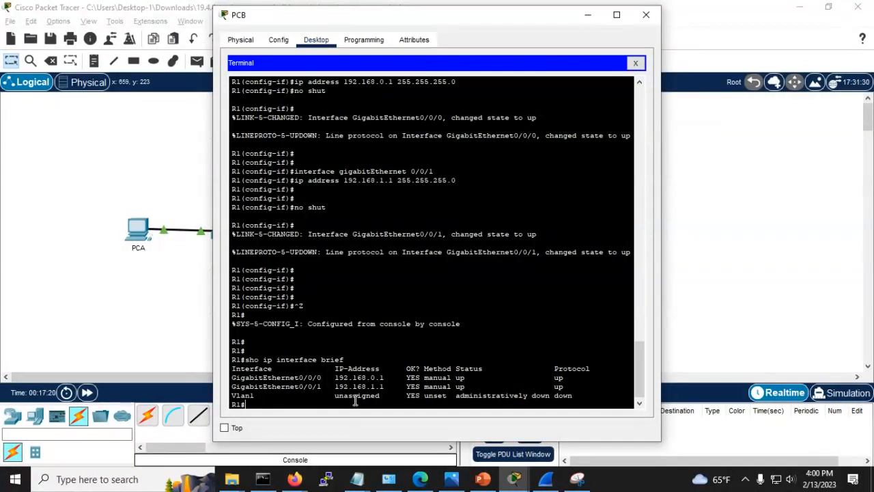
# Step: Check the Status and Protocol columns, then re-enable G0/0/1 with no shut
pyautogui.doubleClick(470, 368)
pyautogui.doubleClick(578, 368)
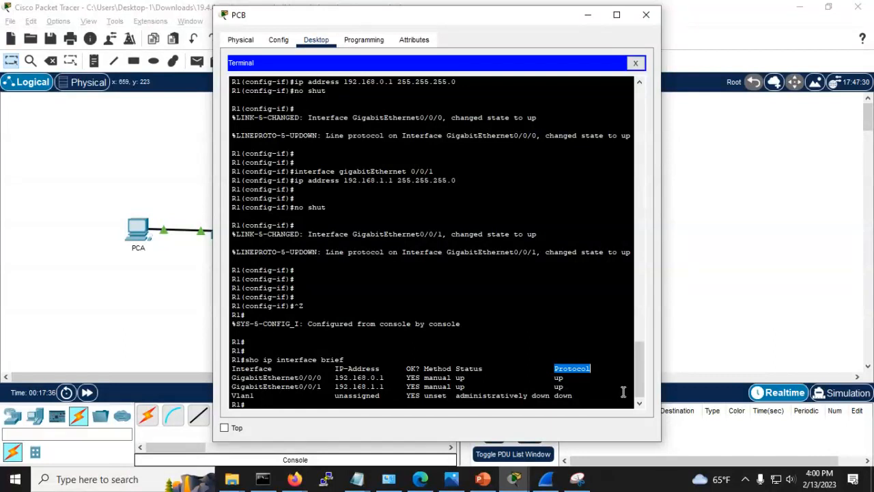
pyautogui.write('conf t')
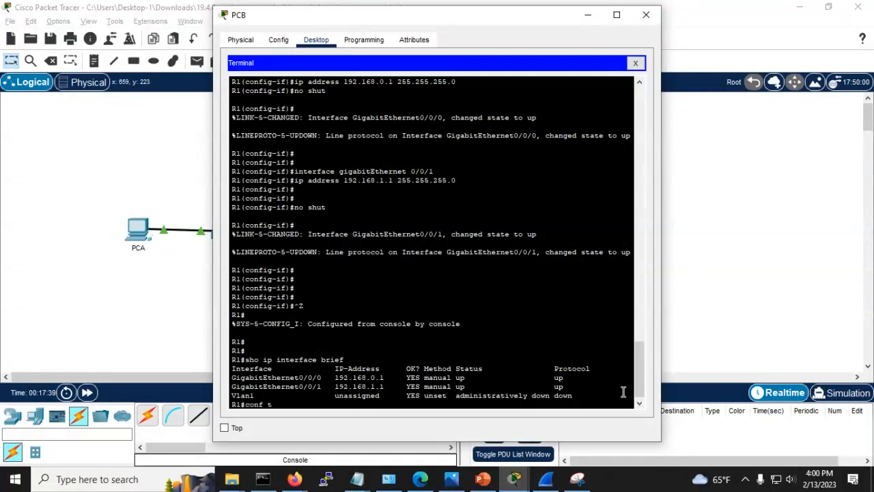
pyautogui.press('Return')
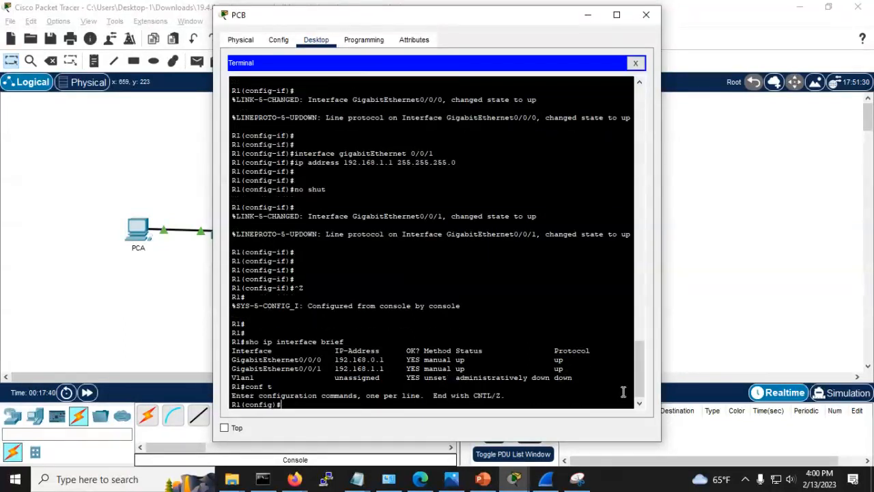
pyautogui.press('Up')
pyautogui.press('Up')
pyautogui.press('Up')
pyautogui.press('Up')
pyautogui.press('Down')
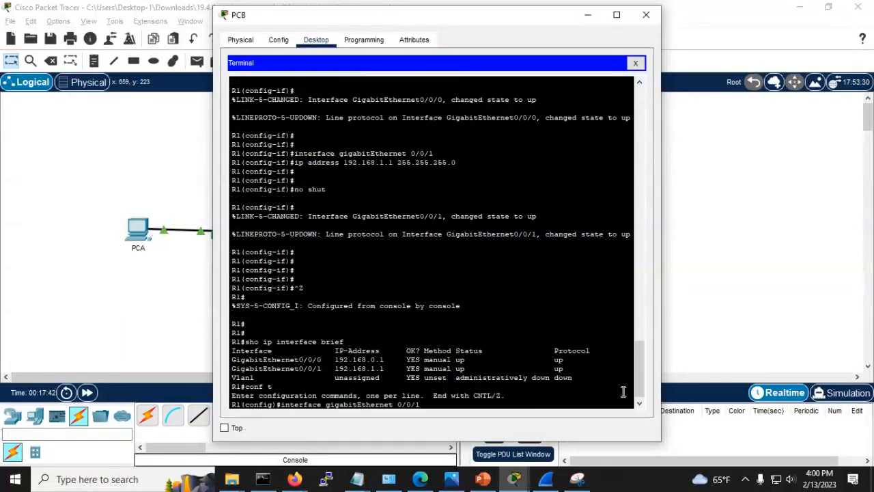
pyautogui.press('Return')
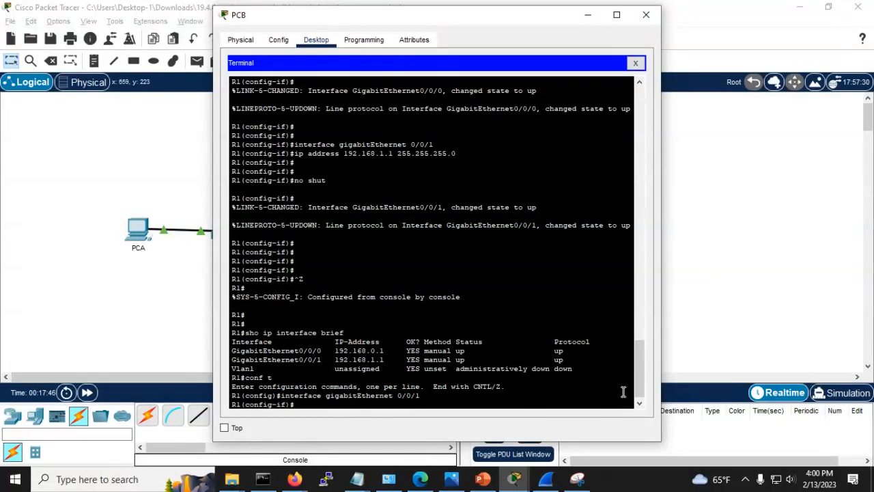
pyautogui.write('no shut')
pyautogui.press('Return')
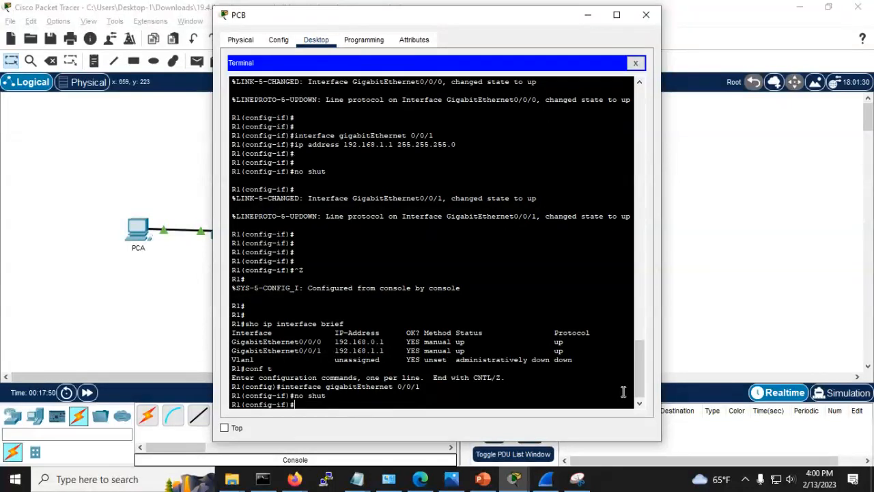
pyautogui.hotkey('ctrl', 'z')
pyautogui.press('Return')
pyautogui.press('Return')
pyautogui.press('Return')
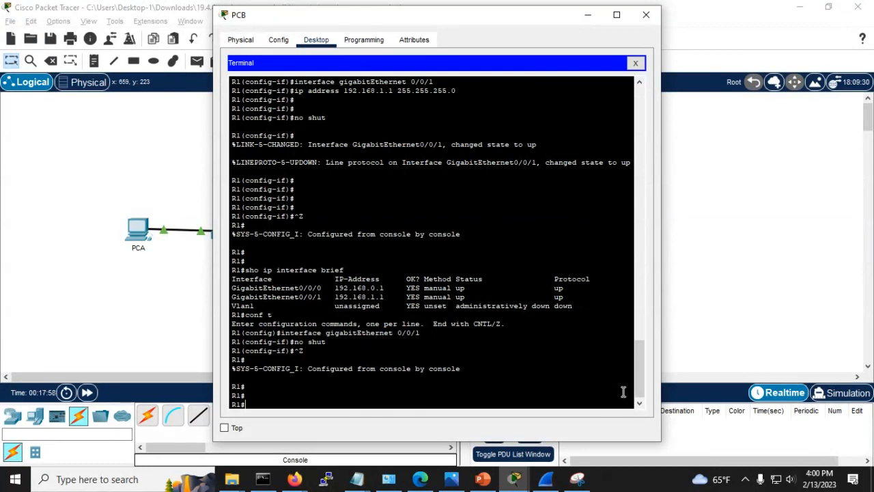
# Step: Scroll through the Step 3 instructions and addressing table, then return to PCB's R1 console
pyautogui.hotkey('alt', 'Tab')
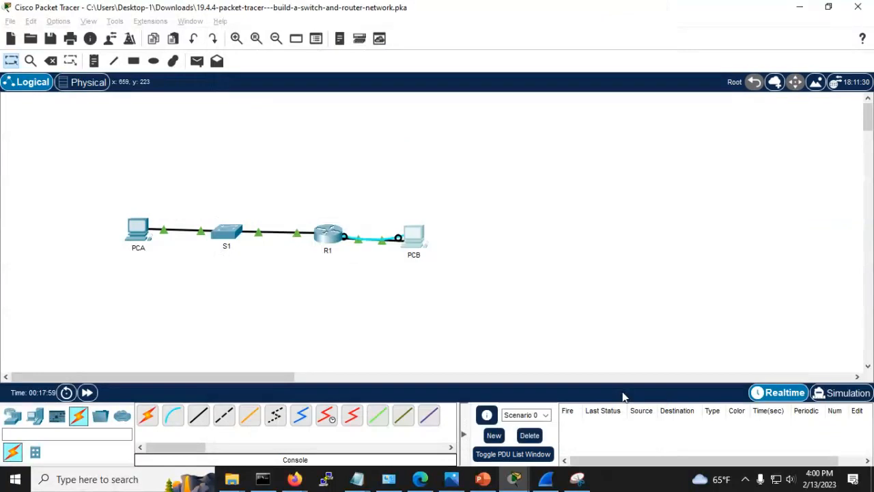
pyautogui.hotkey('alt', 'Tab')
pyautogui.hotkey('alt', 'Tab')
pyautogui.hotkey('alt', 'Tab')
pyautogui.hotkey('alt', 'Tab')
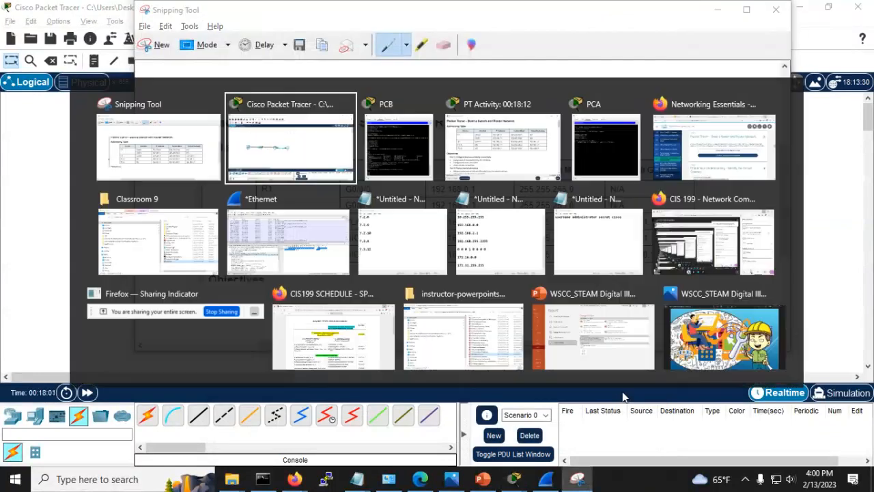
pyautogui.scroll(-10, 299, 191)
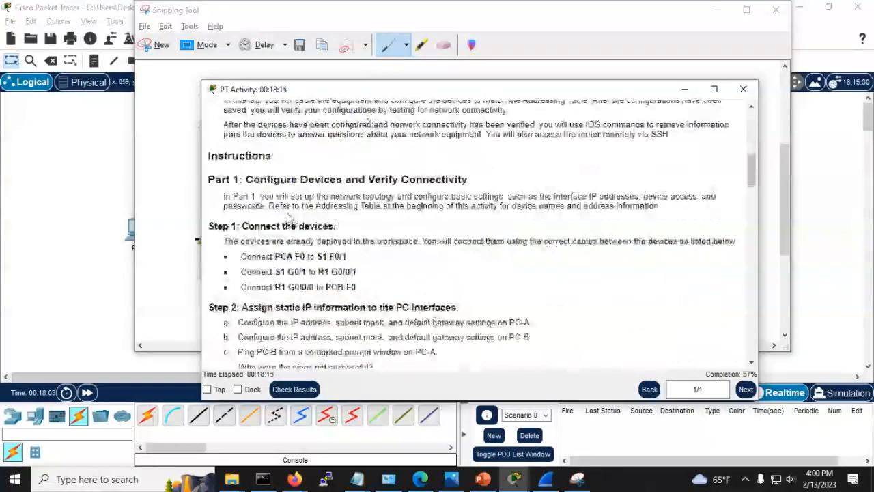
pyautogui.scroll(-1, 368, 252)
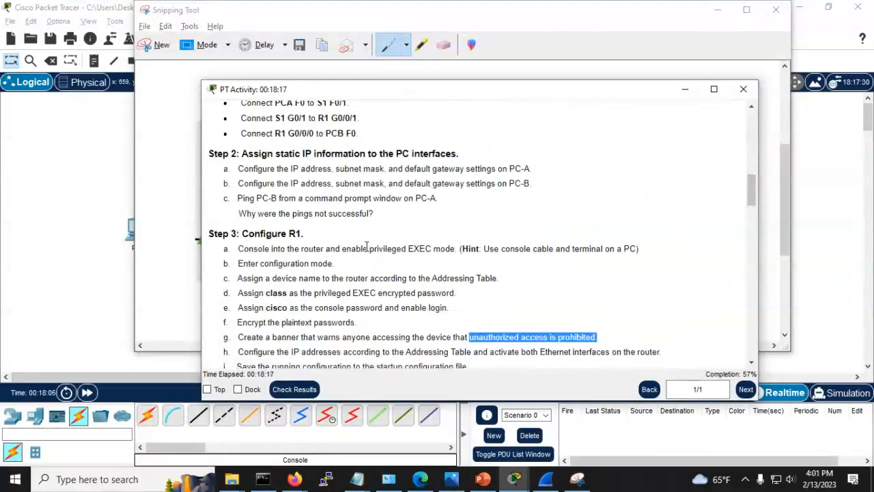
pyautogui.scroll(-1, 367, 247)
pyautogui.scroll(-1, 369, 262)
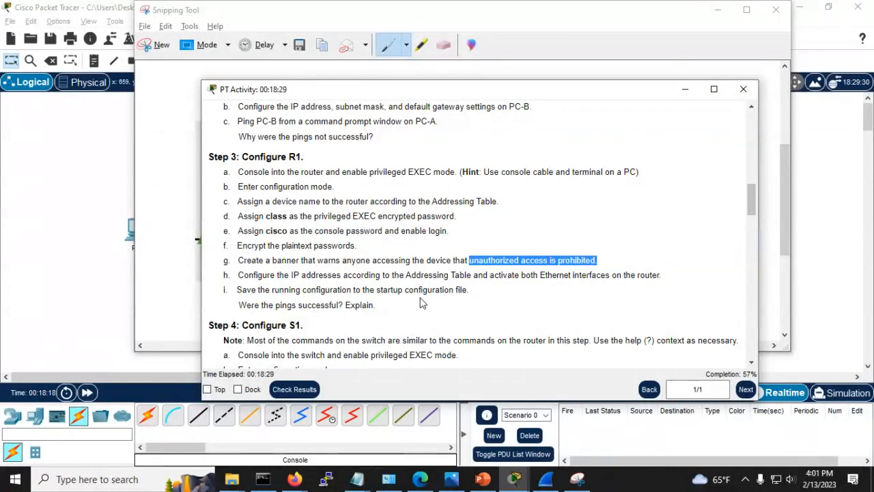
pyautogui.hotkey('alt', 'Tab')
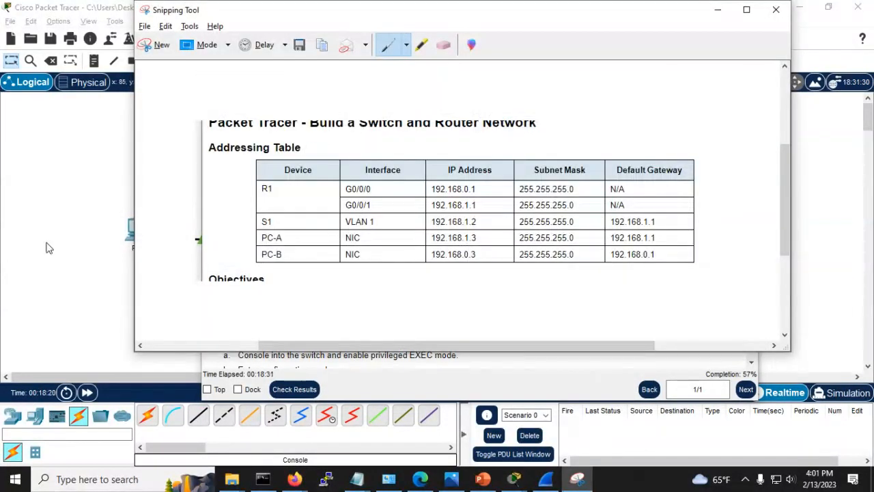
pyautogui.click(22, 211)
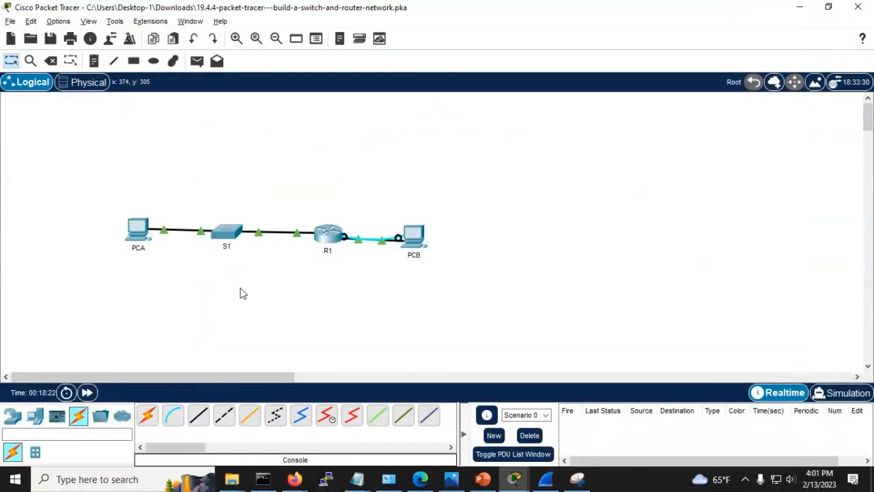
pyautogui.hotkey('alt', 'Tab')
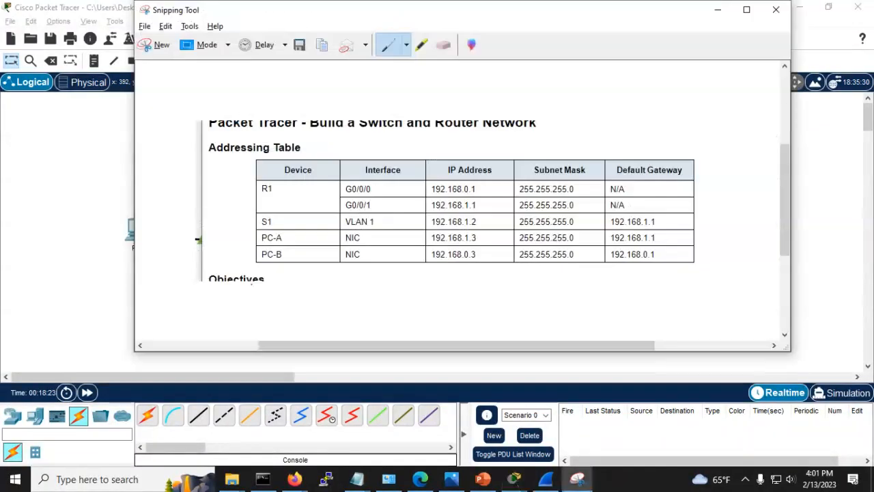
pyautogui.hotkey('alt', 'Tab')
pyautogui.hotkey('alt', 'Tab')
pyautogui.press('Tab')
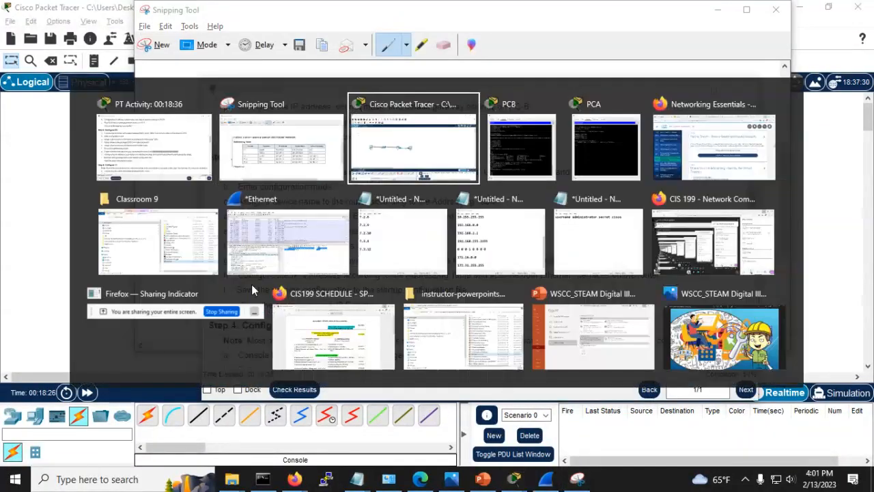
pyautogui.hotkey('alt', 'Tab')
pyautogui.press('Tab')
pyautogui.press('Tab')
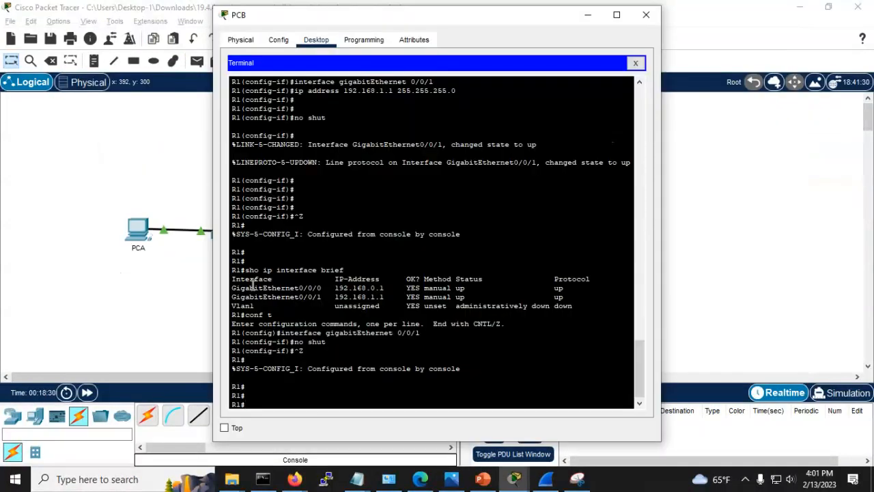
# Step: Save R1's configuration with copy running-config startup-config, accepting the default filename
pyautogui.press('Return')
pyautogui.press('Return')
pyautogui.press('Return')
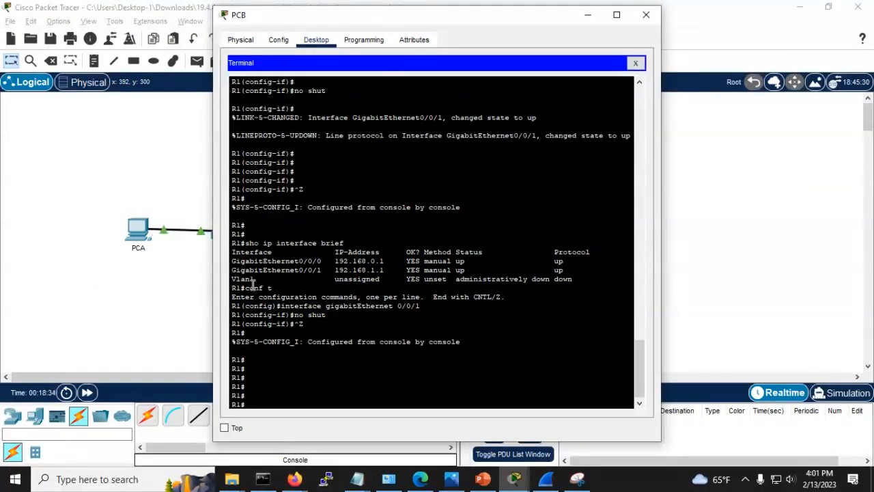
pyautogui.write('c')
pyautogui.press('BackSpace')
pyautogui.write('copy runn')
pyautogui.press('Tab')
pyautogui.write('start')
pyautogui.press('Tab')
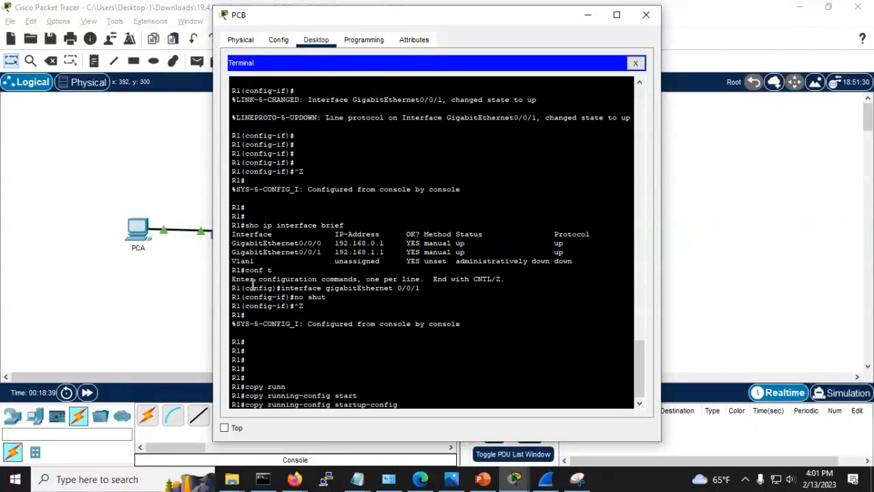
pyautogui.press('Return')
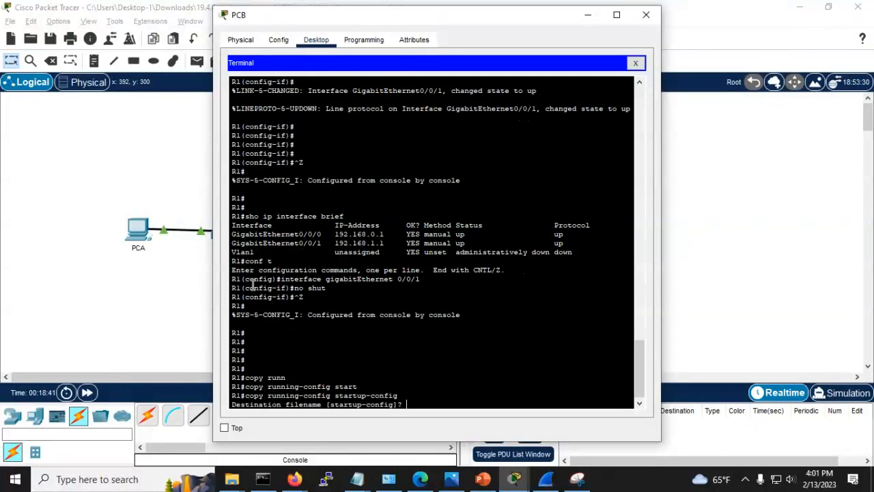
pyautogui.press('Return')
# Step: Exit R1's console session from PCB's terminal
pyautogui.hotkey('alt', 'Tab')
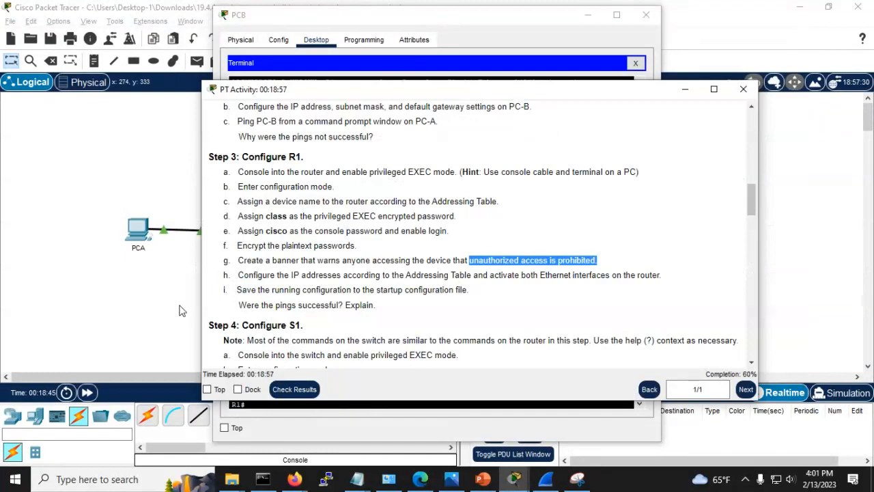
pyautogui.click(156, 296)
pyautogui.hotkey('alt', 'Tab')
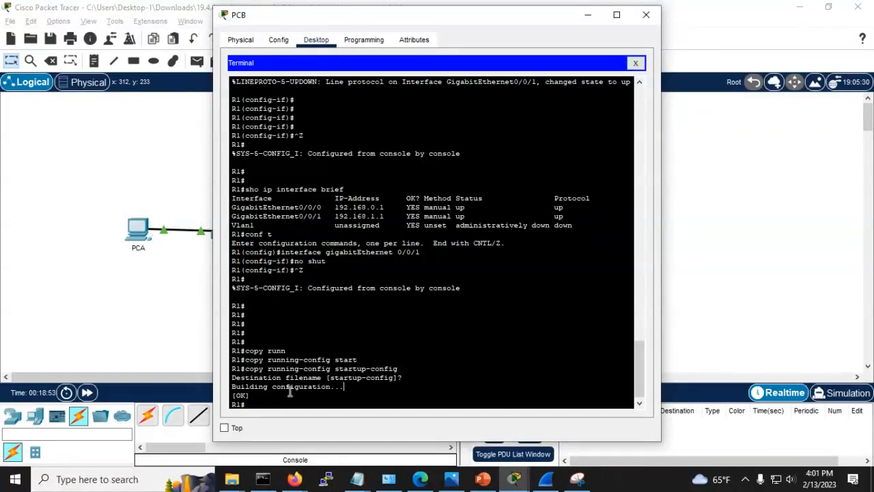
pyautogui.write('exit')
pyautogui.press('Return')
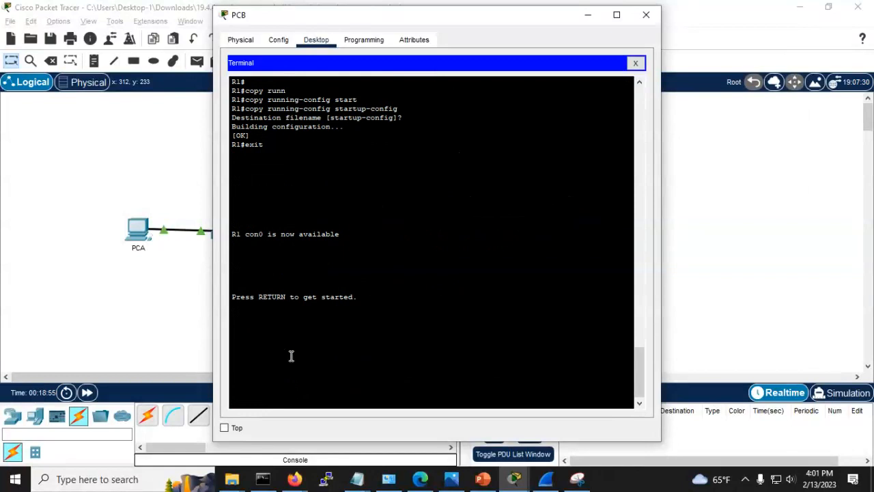
# Step: Ping 192.168.1.3 twice from PCB's Command Prompt
pyautogui.click(635, 63)
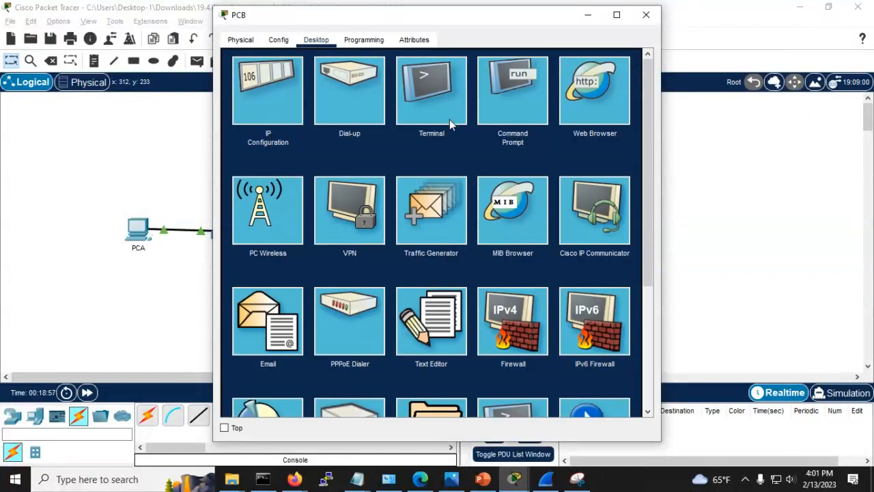
pyautogui.click(510, 84)
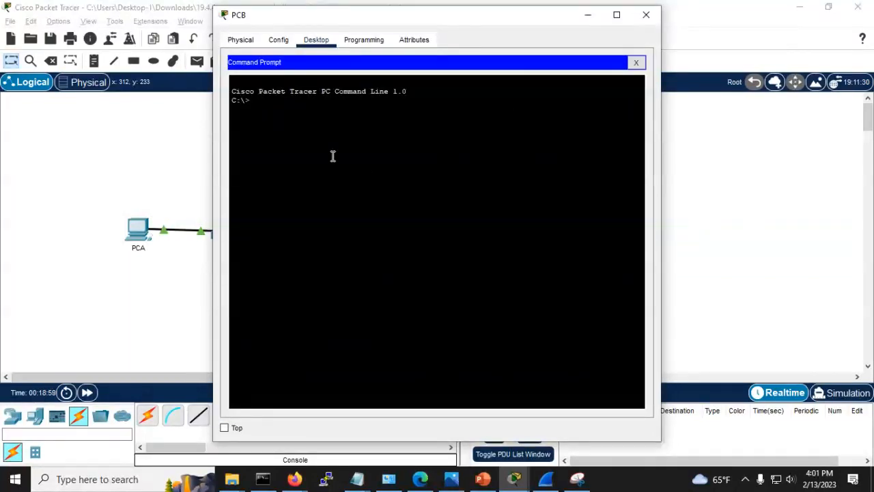
pyautogui.press('Return')
pyautogui.press('Return')
pyautogui.press('Return')
pyautogui.write('pi')
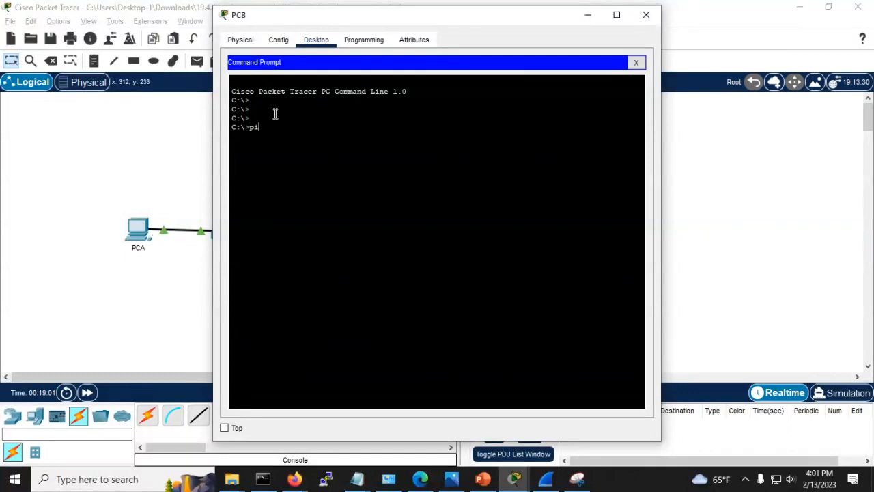
pyautogui.write('ng 192.168.1.3')
pyautogui.press('Return')
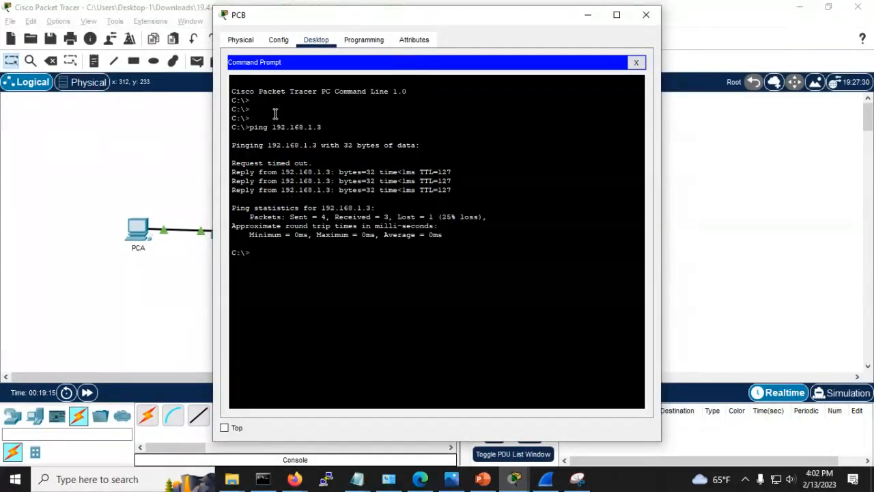
pyautogui.press('Up')
pyautogui.press('Return')
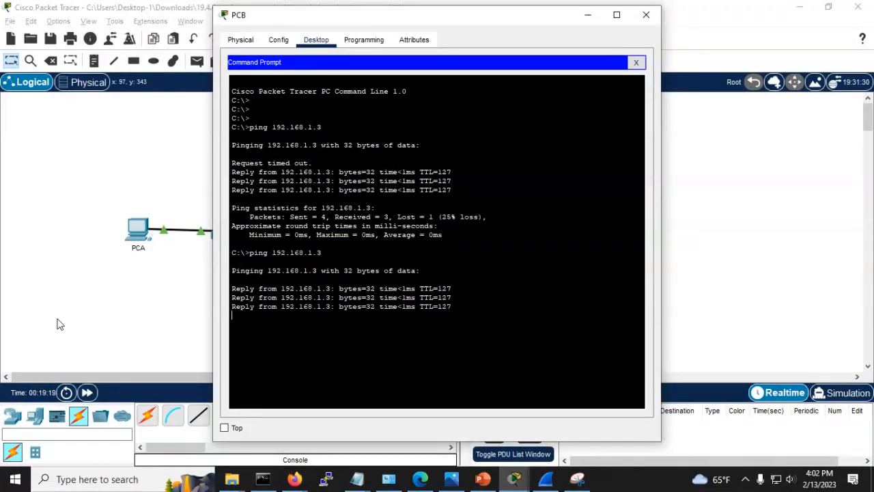
# Step: Rerun the ping to 192.168.0.3 from PCA and minimize PCA's window
pyautogui.click(142, 232)
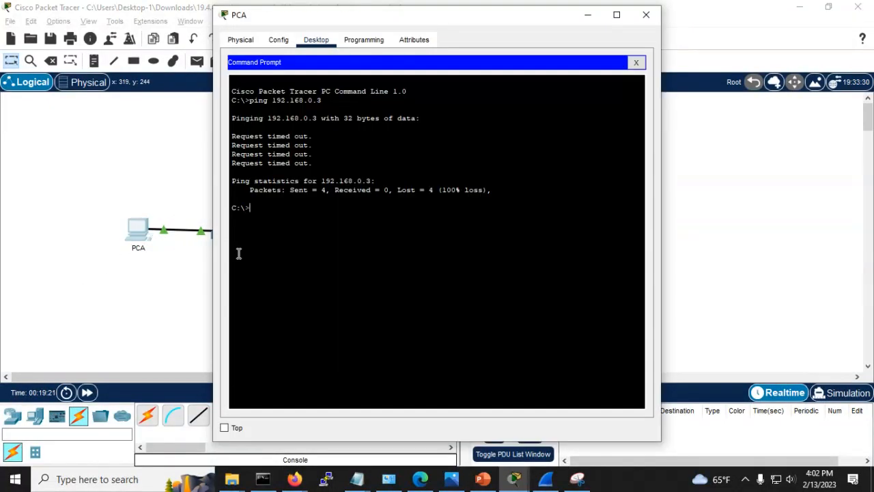
pyautogui.press('Up')
pyautogui.press('Return')
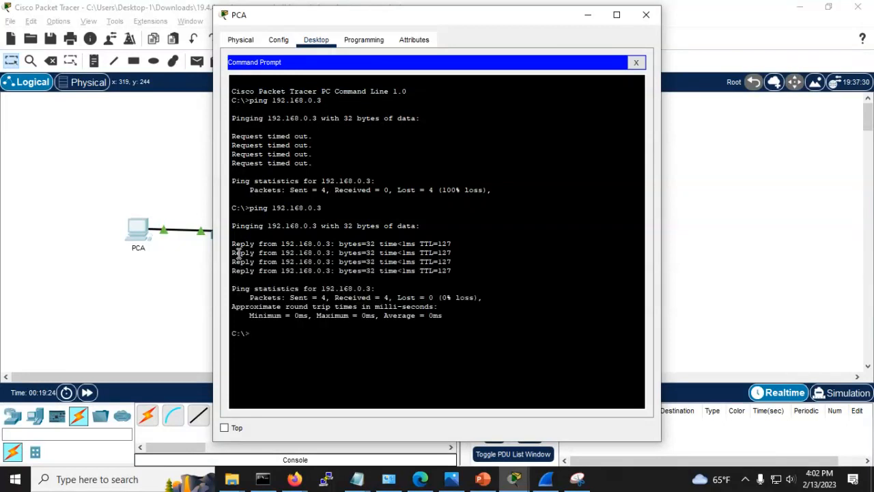
pyautogui.click(584, 17)
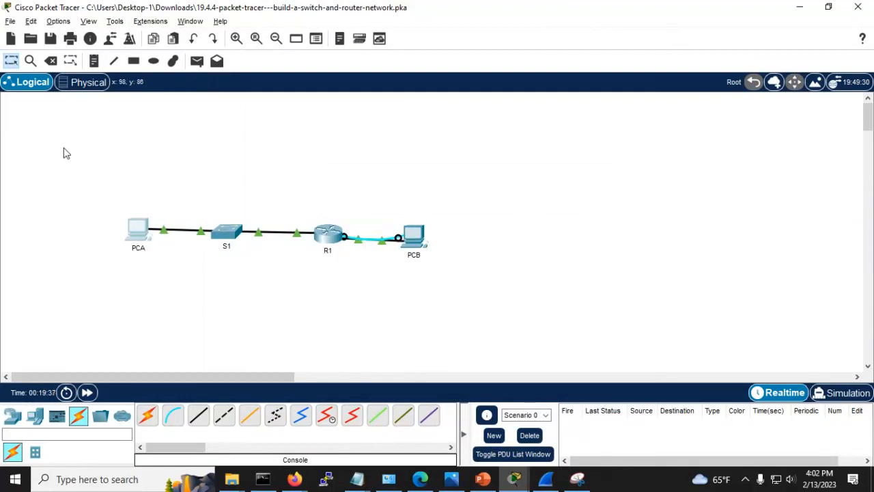
pyautogui.hotkey('alt', 'Tab')
pyautogui.hotkey('alt', 'Tab')
pyautogui.hotkey('alt', 'Tab')
pyautogui.hotkey('alt', 'Tab')
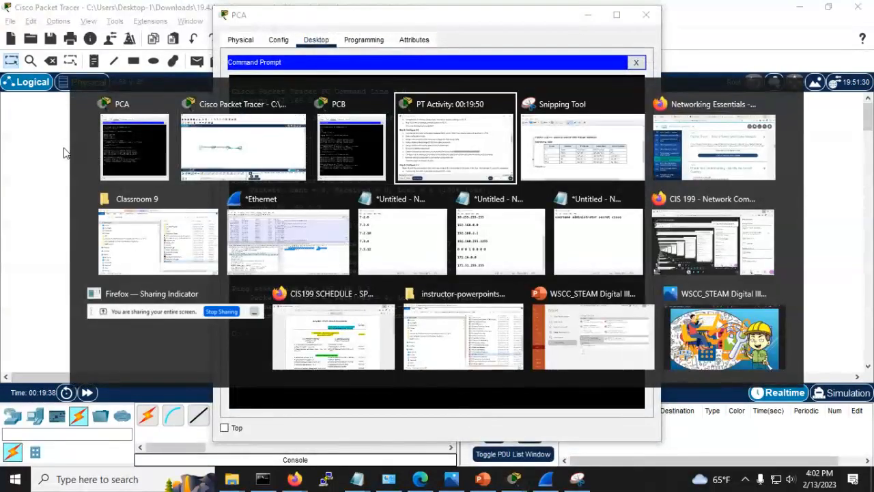
pyautogui.scroll(-1, 298, 273)
pyautogui.scroll(-2, 299, 273)
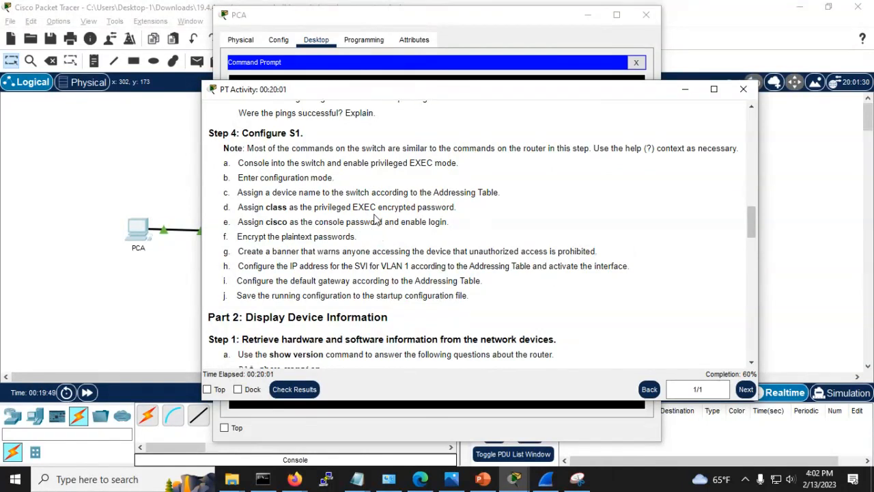
pyautogui.scroll(-8, 374, 218)
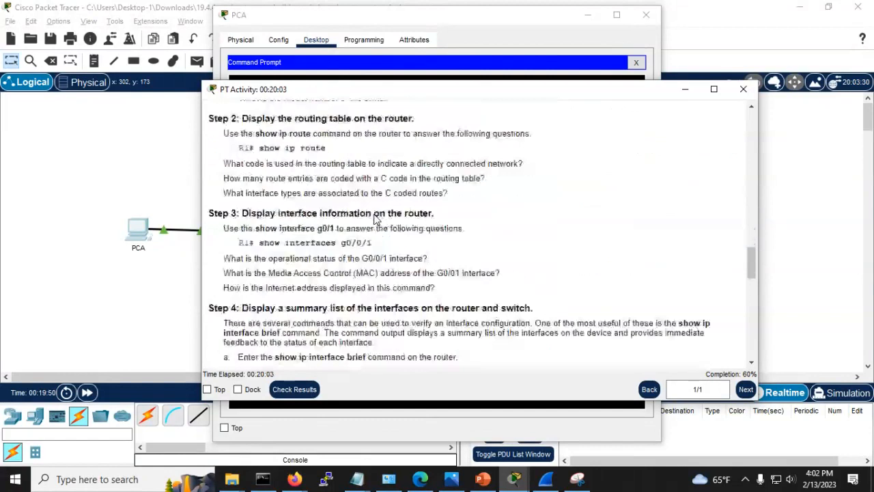
pyautogui.scroll(-6, 374, 219)
pyautogui.scroll(8, 374, 218)
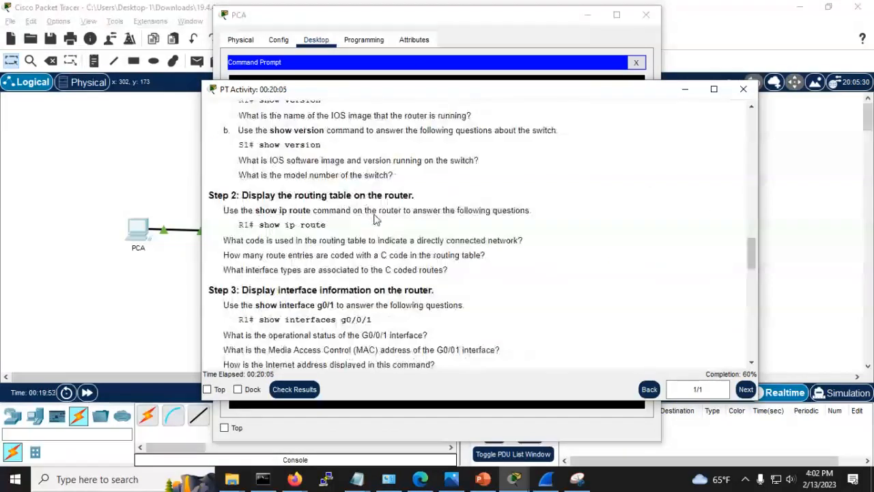
pyautogui.scroll(6, 374, 218)
pyautogui.scroll(-3, 374, 218)
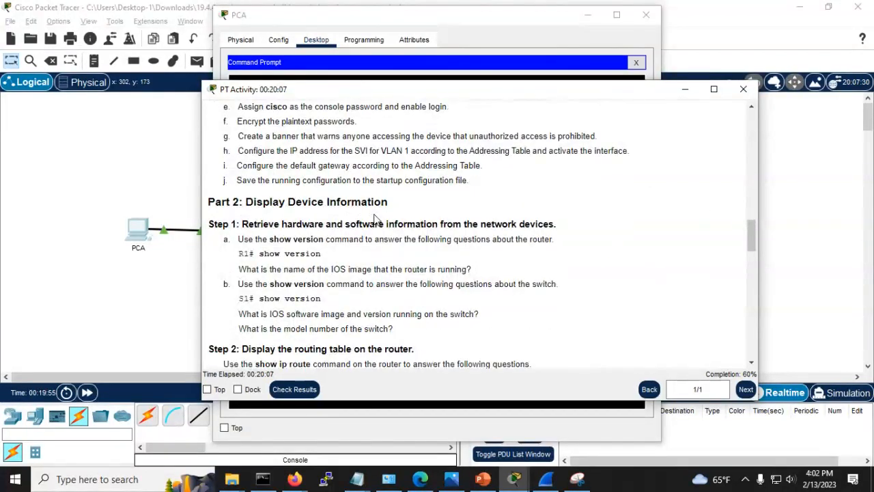
pyautogui.scroll(-7, 375, 218)
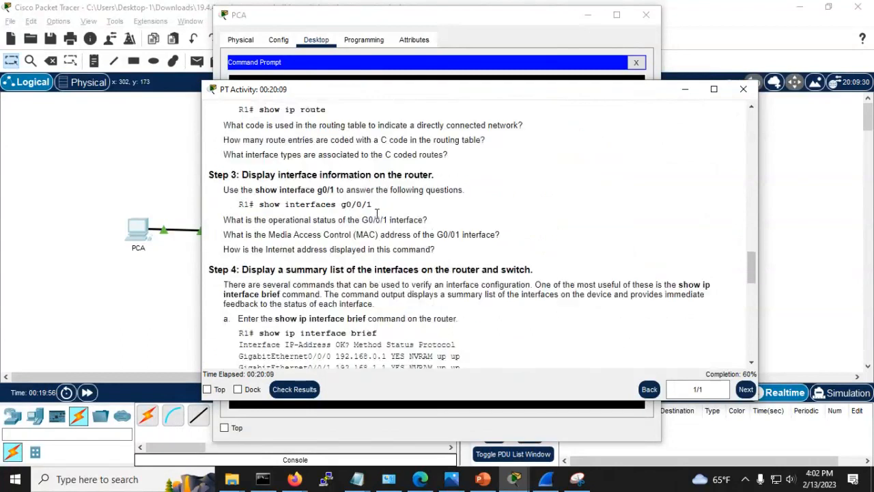
pyautogui.scroll(8, 376, 214)
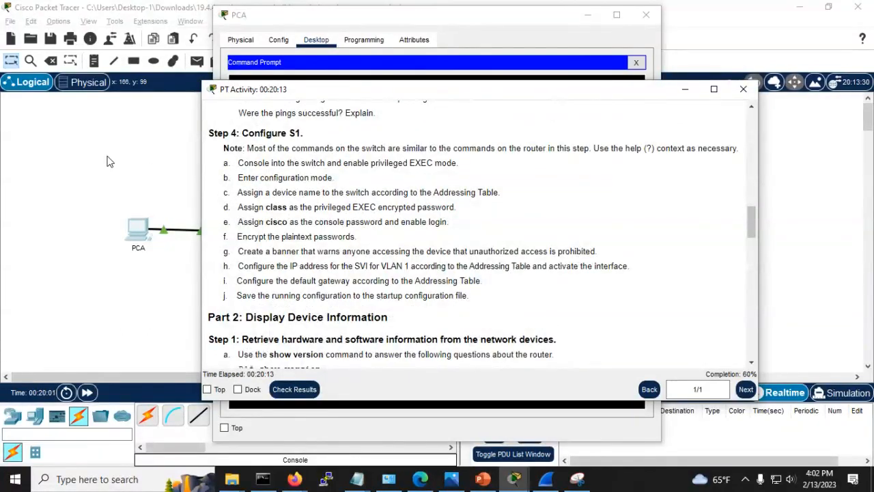
pyautogui.hotkey('alt', 'Tab')
pyautogui.hotkey('alt', 'Tab')
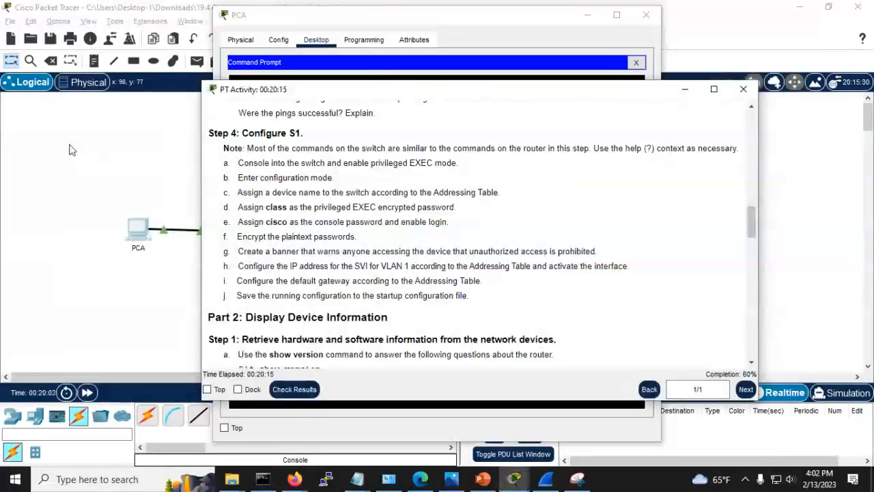
pyautogui.click(77, 144)
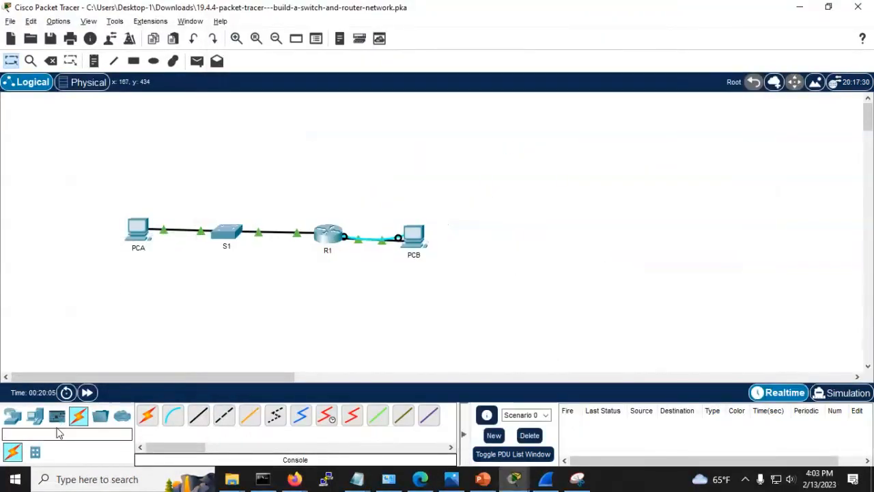
# Step: Connect a console cable from PCA's RS 232 port to S1's Console port
pyautogui.click(173, 415)
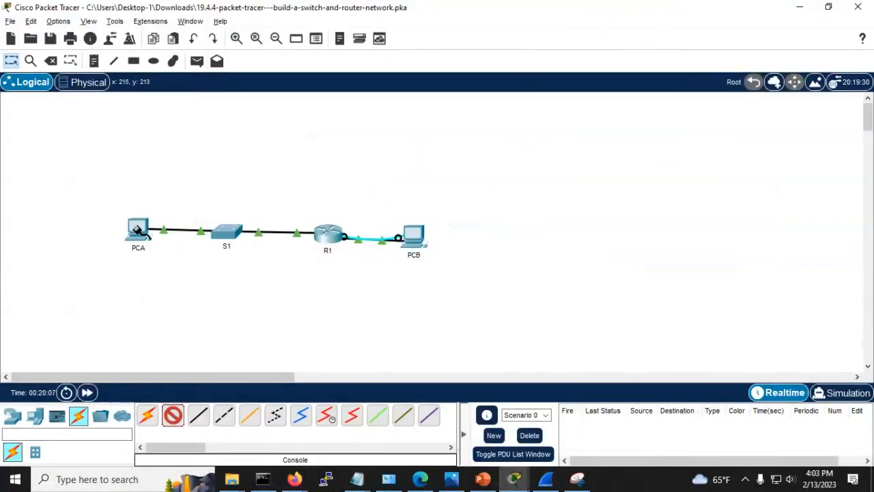
pyautogui.click(139, 230)
pyautogui.click(171, 237)
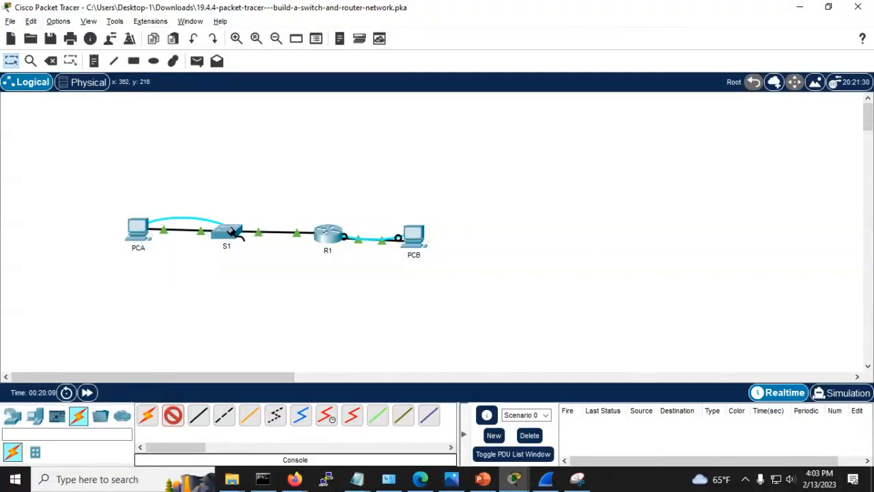
pyautogui.click(232, 232)
pyautogui.click(250, 7)
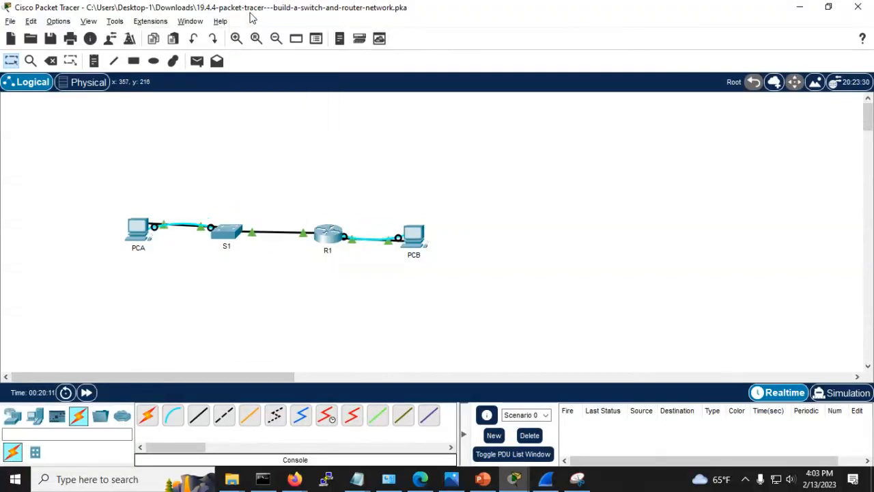
# Step: Close PCA's Command Prompt and launch its Terminal application
pyautogui.click(139, 231)
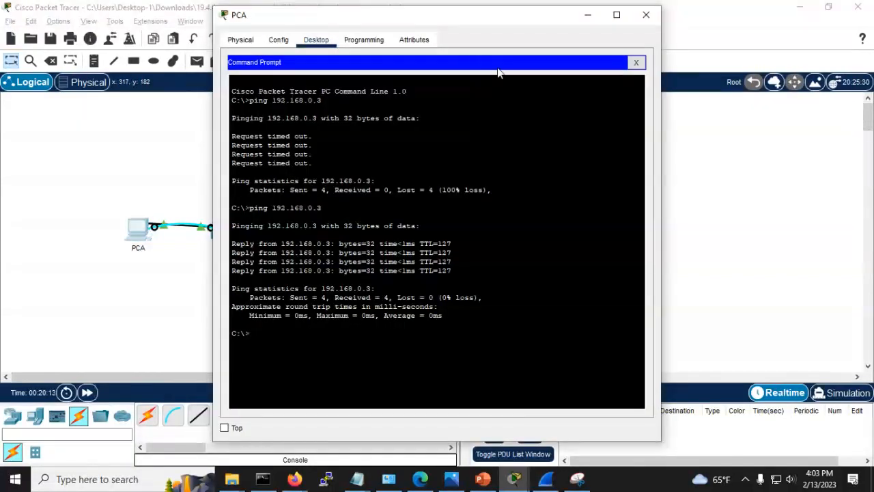
pyautogui.click(635, 62)
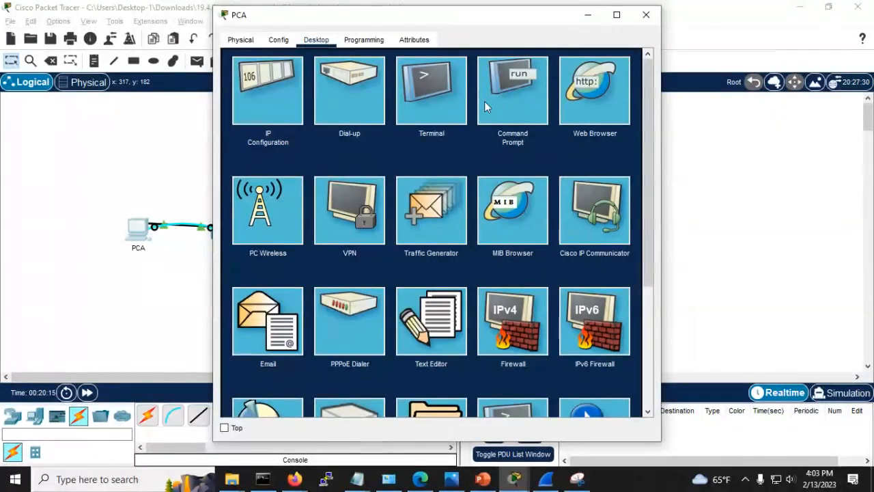
pyautogui.click(436, 101)
# Step: Accept the terminal defaults and enter S1's global configuration mode with en and conf t
pyautogui.click(616, 184)
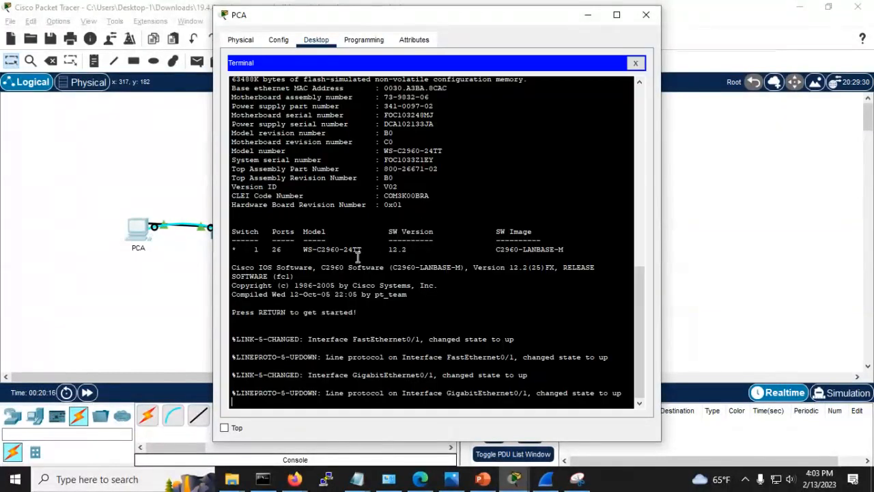
pyautogui.press('Return')
pyautogui.press('Return')
pyautogui.press('Return')
pyautogui.press('Return')
pyautogui.write('en')
pyautogui.press('Return')
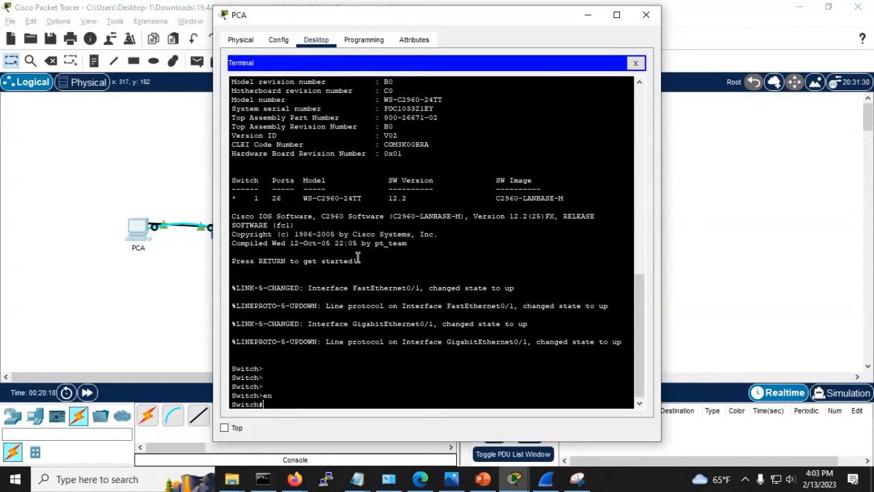
pyautogui.write('conf t')
pyautogui.press('Return')
# Step: Set the switch hostname to S1
pyautogui.write('hoi')
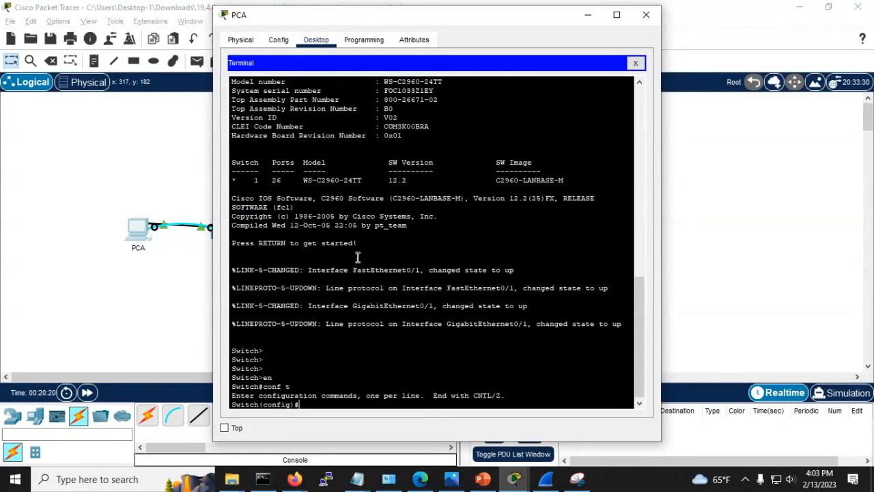
pyautogui.write('s')
pyautogui.press('BackSpace')
pyautogui.press('BackSpace')
pyautogui.press('Tab')
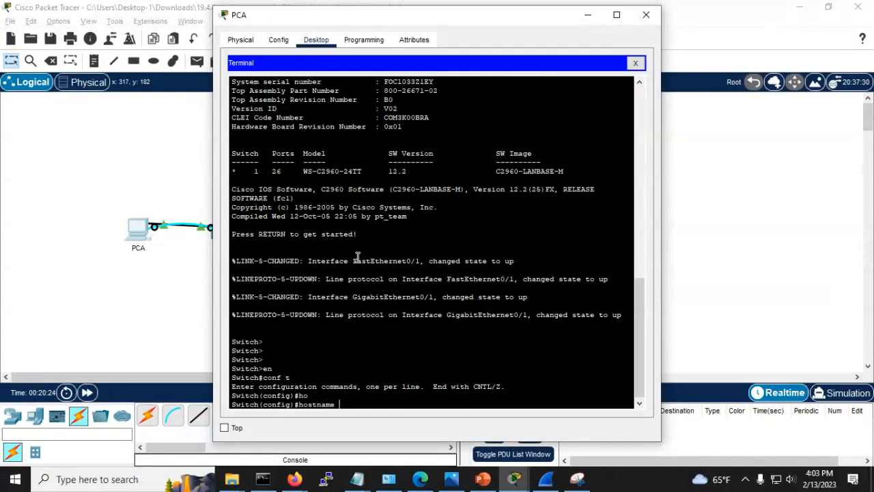
pyautogui.write('S1')
pyautogui.press('Return')
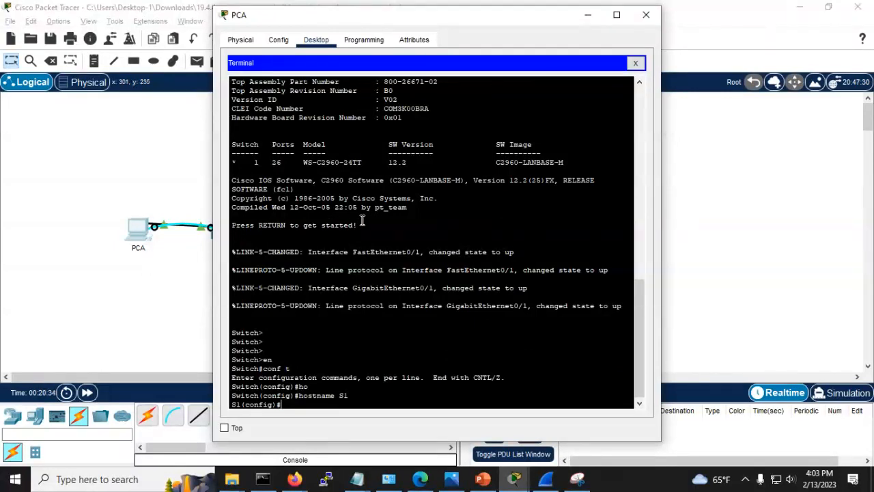
# Step: Bring up the activity's Step 4: Configure S1 instructions
pyautogui.hotkey('alt', 'Tab')
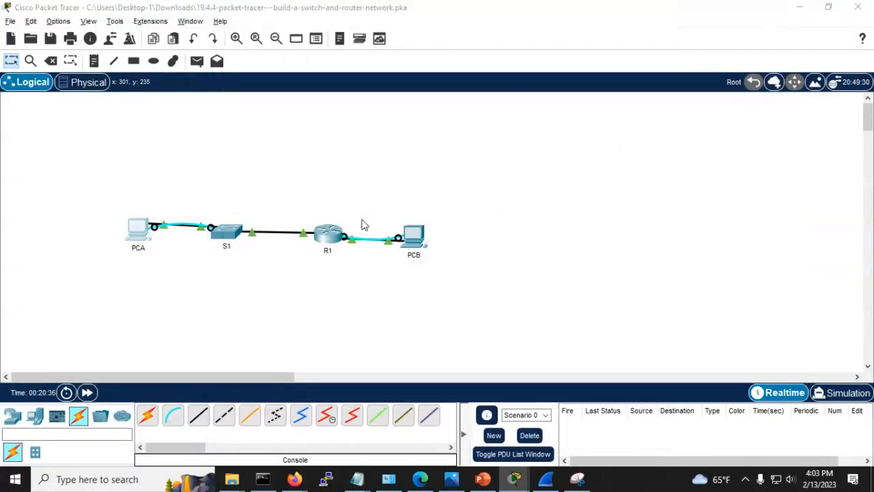
pyautogui.hotkey('alt', 'Tab')
pyautogui.press('Tab')
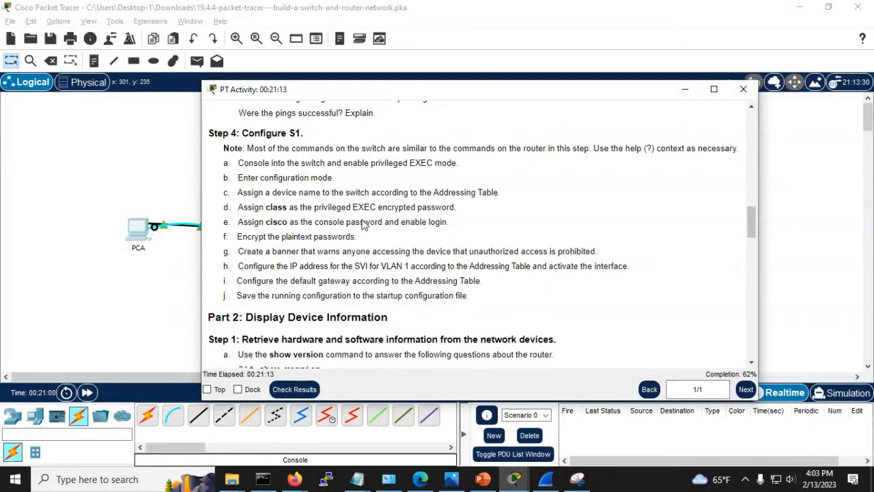
# Step: Set S1's enable secret to class
pyautogui.hotkey('alt', 'Tab')
pyautogui.hotkey('alt', 'Tab')
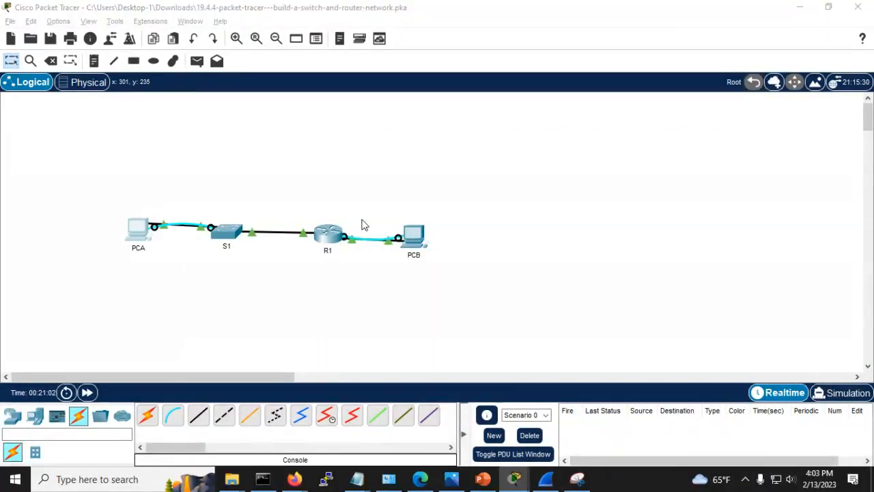
pyautogui.press('Return')
pyautogui.press('Return')
pyautogui.press('Return')
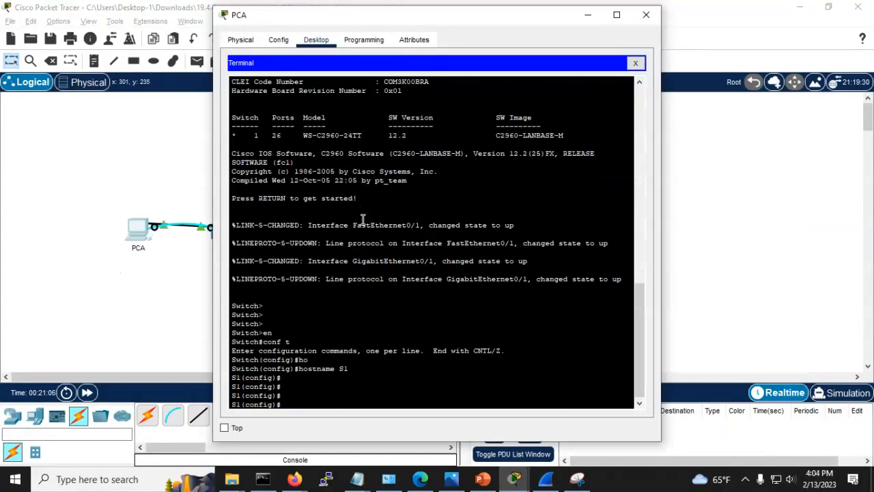
pyautogui.write('enab')
pyautogui.press('Tab')
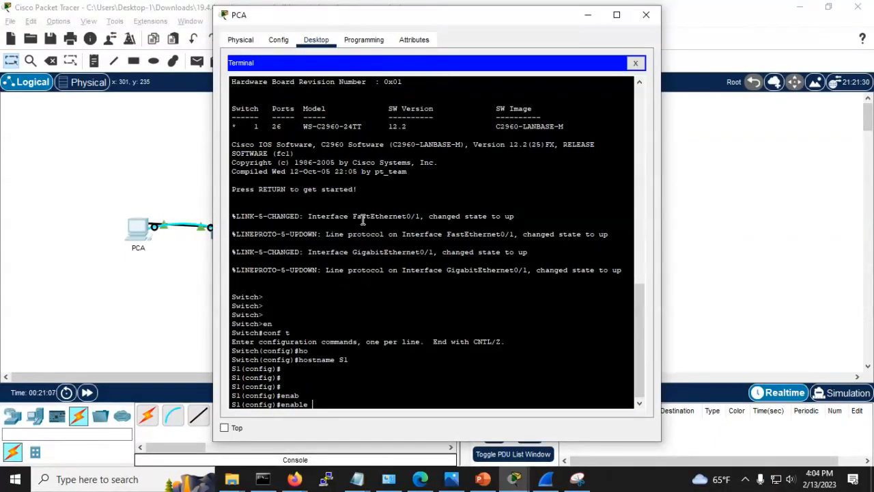
pyautogui.write('sec')
pyautogui.press('Tab')
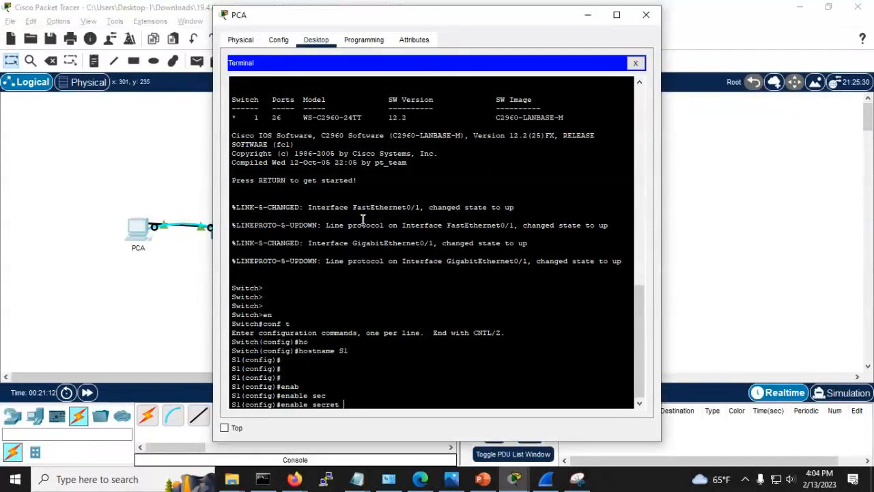
pyautogui.hotkey('alt', 'Tab')
pyautogui.press('Tab')
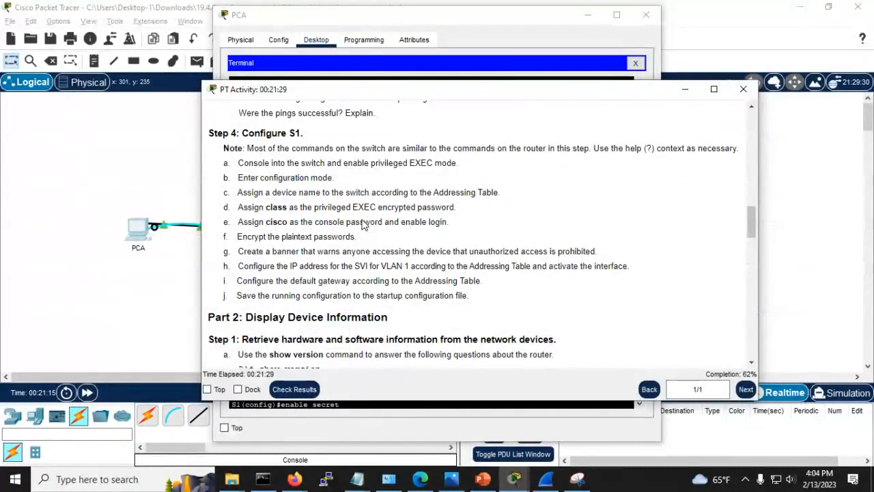
pyautogui.hotkey('alt', 'Tab')
pyautogui.write('cl')
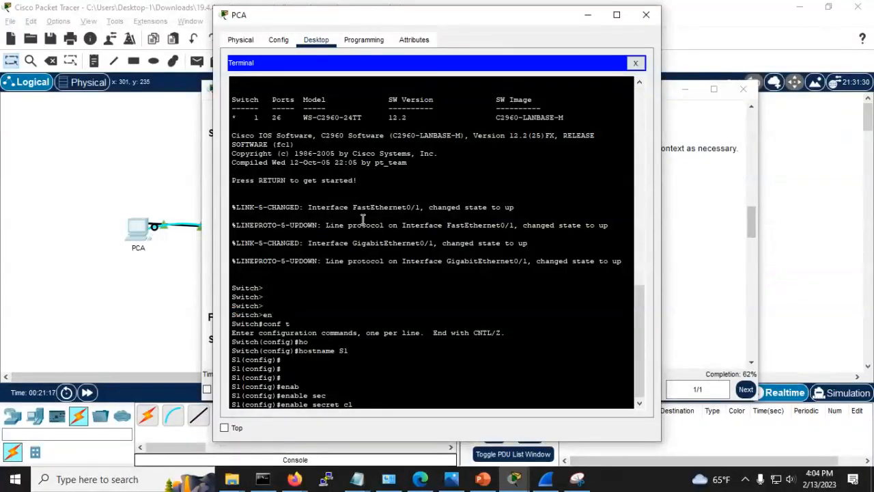
pyautogui.write('ass')
pyautogui.press('Return')
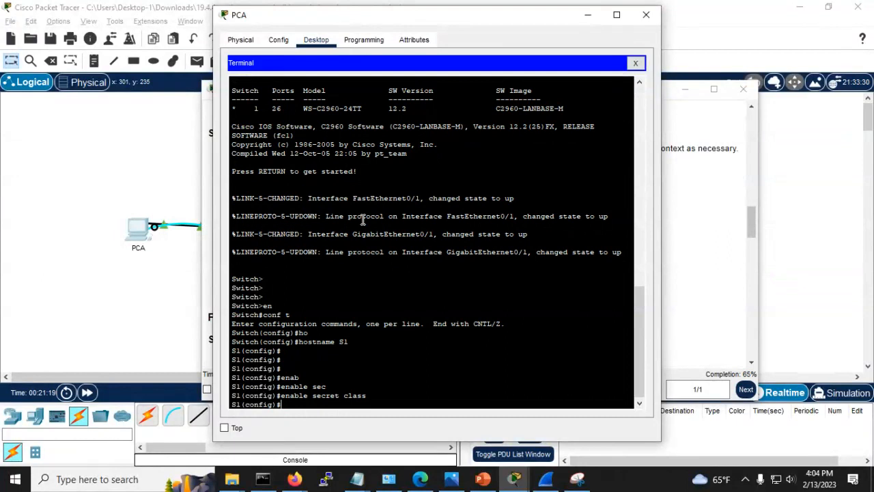
pyautogui.write('line con 0')
pyautogui.press('Return')
pyautogui.write('pas')
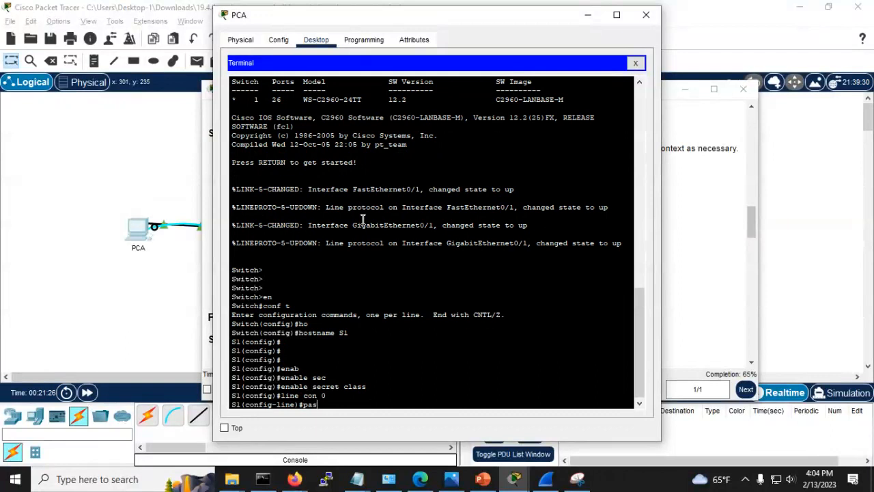
pyautogui.write('sword cisco')
pyautogui.press('Return')
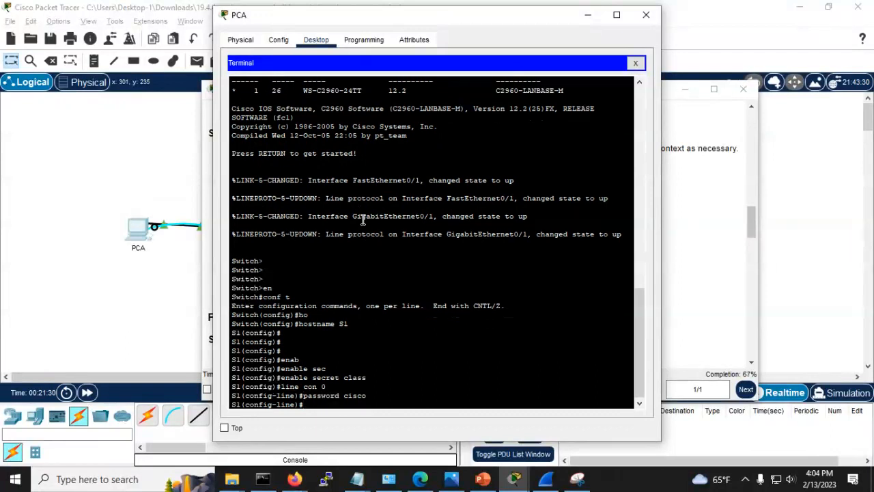
pyautogui.write('line vty 0 4')
pyautogui.press('Return')
pyautogui.write('password cisco')
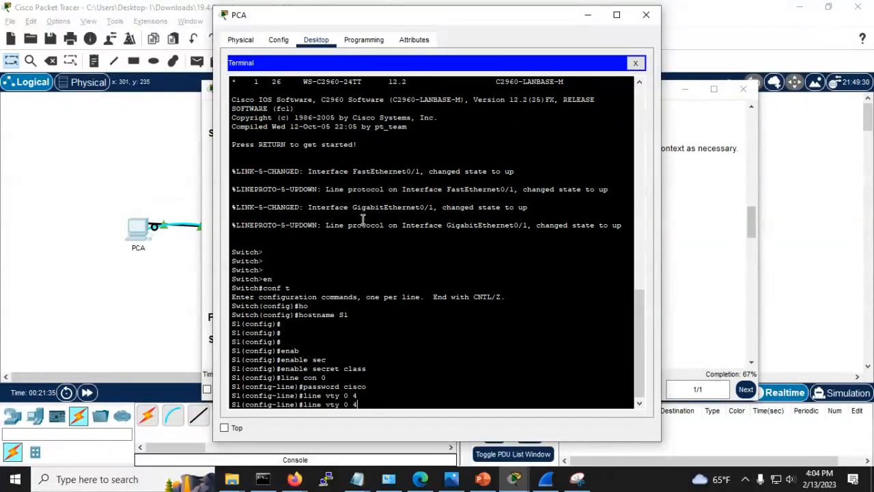
pyautogui.press('Return')
# Step: Re-enter global configuration and enable service password-encryption
pyautogui.press('Return')
pyautogui.press('Return')
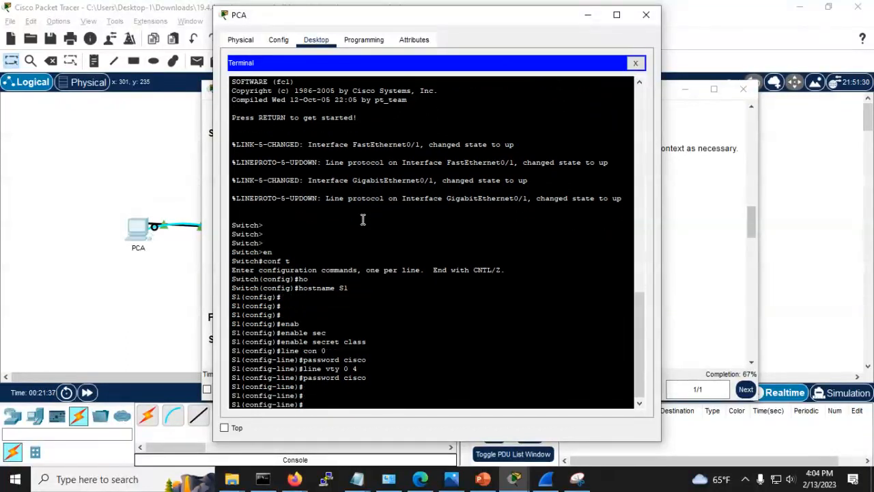
pyautogui.hotkey('ctrl', 'z')
pyautogui.press('Return')
pyautogui.press('Return')
pyautogui.press('Return')
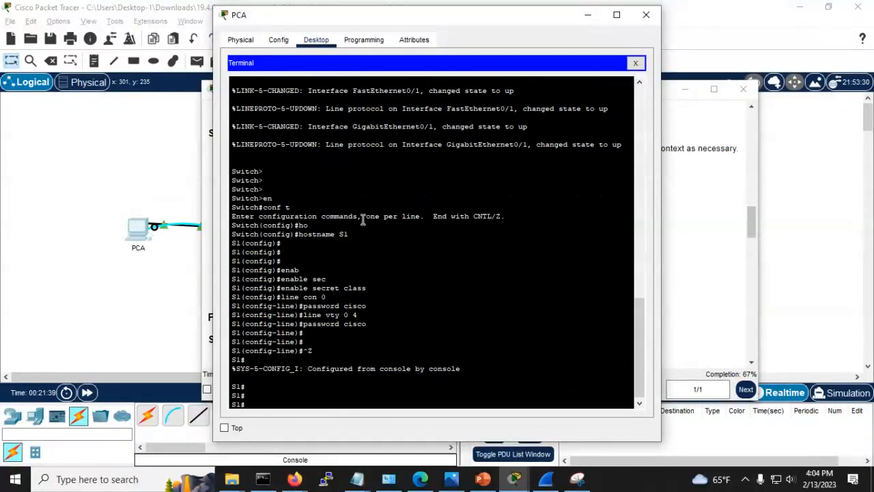
pyautogui.write('conf t')
pyautogui.press('Return')
pyautogui.write('ser')
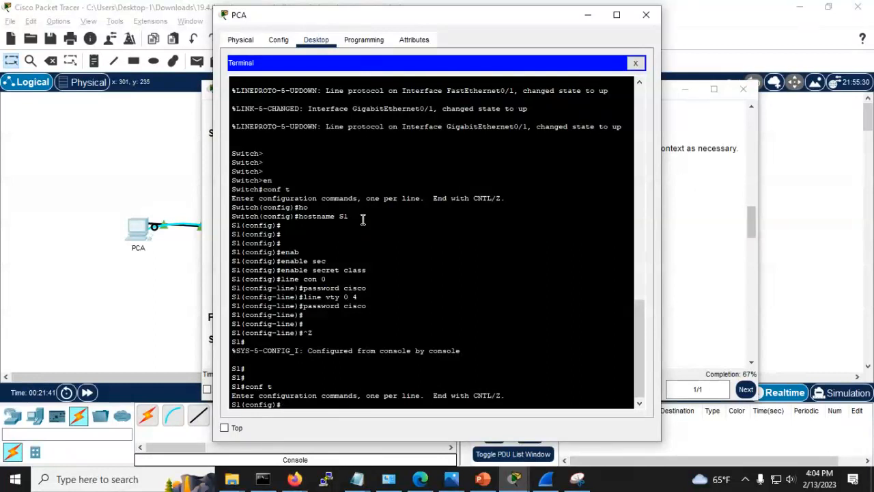
pyautogui.write('vice')
pyautogui.press('Tab')
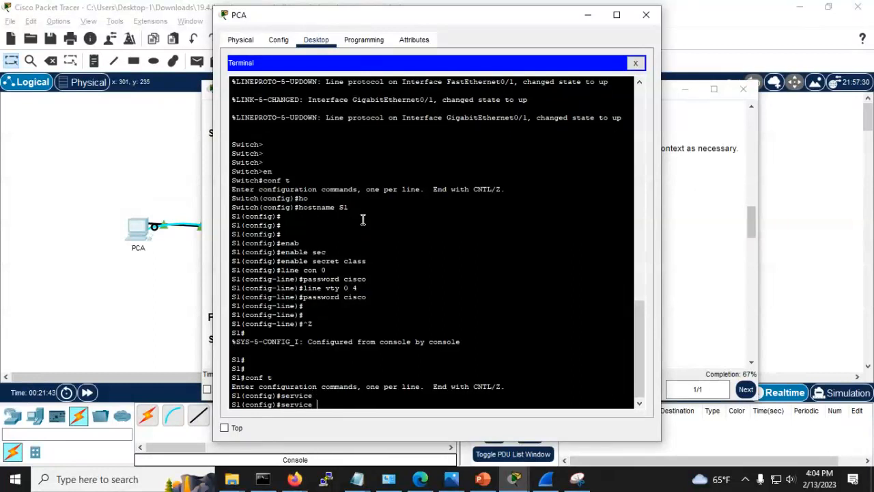
pyautogui.write('pas')
pyautogui.press('Tab')
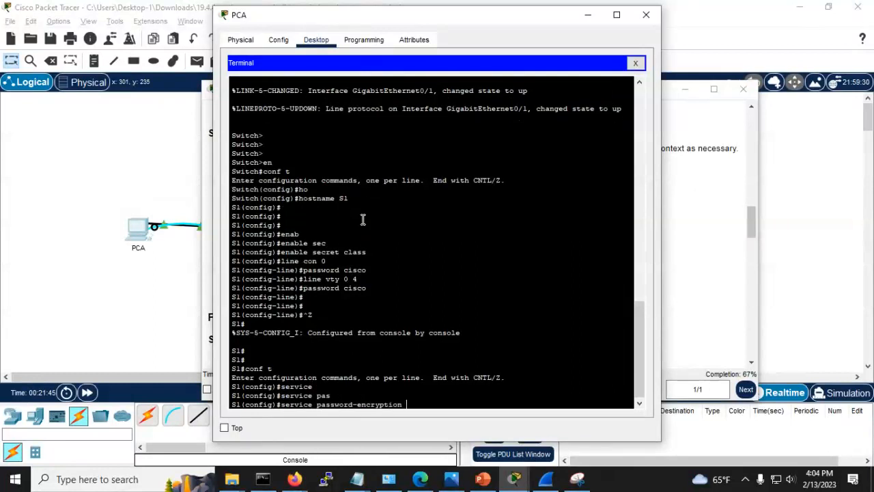
pyautogui.press('Return')
pyautogui.press('Return')
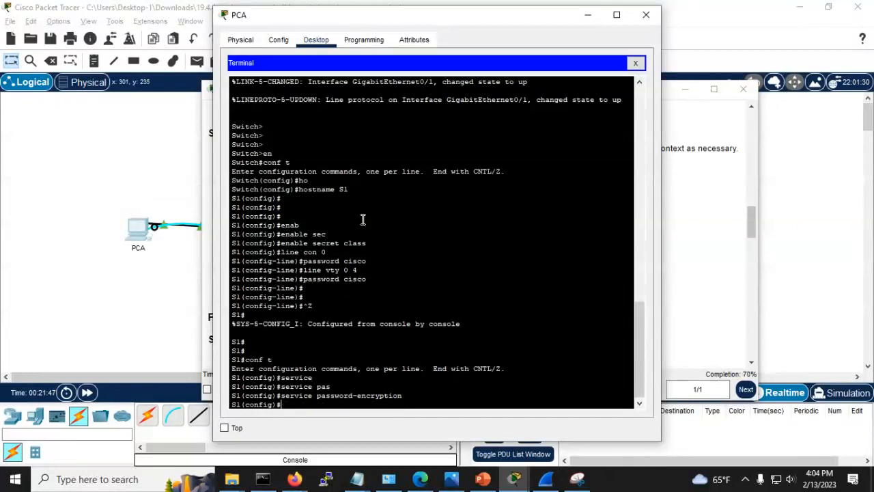
pyautogui.press('Return')
# Step: Copy 'unauthorized access is prohibited.' from step g of the activity instructions
pyautogui.hotkey('alt', 'Tab')
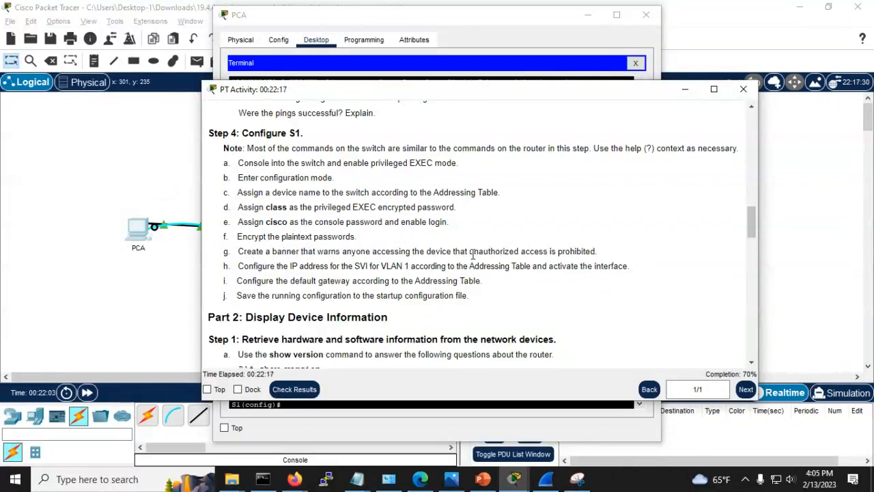
pyautogui.moveTo(470, 250); pyautogui.dragTo(601, 252)
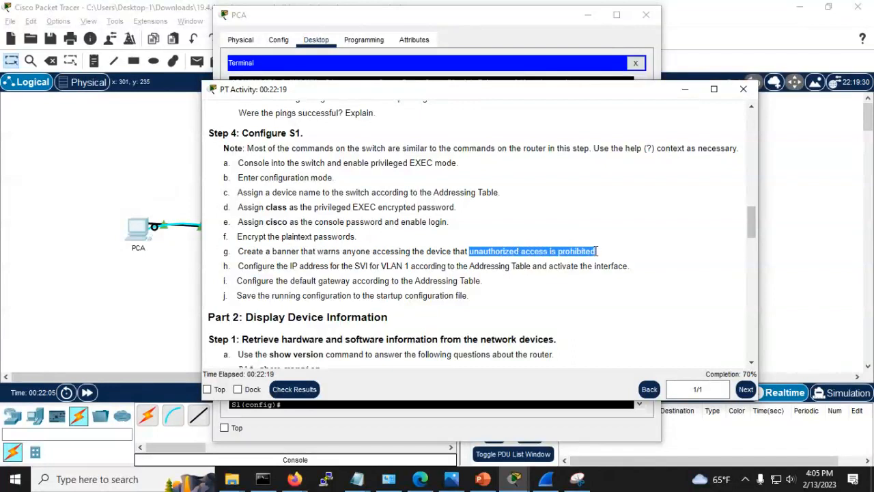
pyautogui.rightClick(581, 252)
pyautogui.click(601, 260)
# Step: Enter banner motd with the pasted 'unauthorized access is prohibited.' text on S1
pyautogui.click(70, 161)
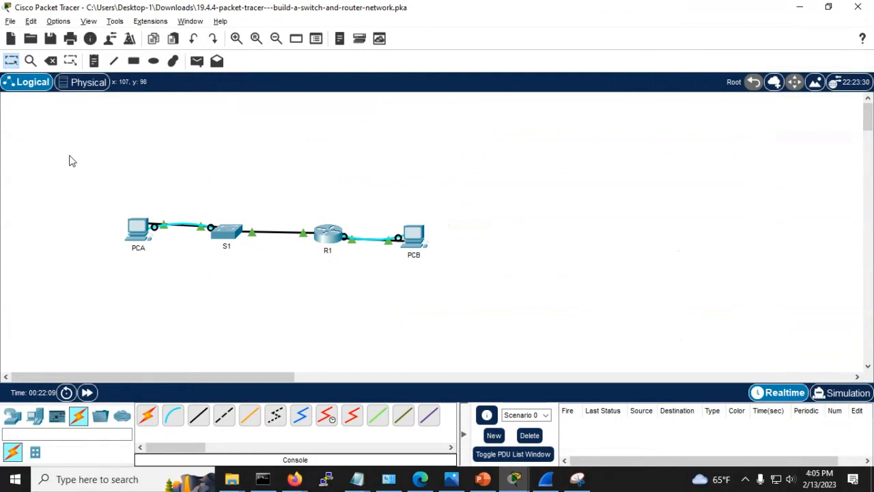
pyautogui.hotkey('alt', 'Tab')
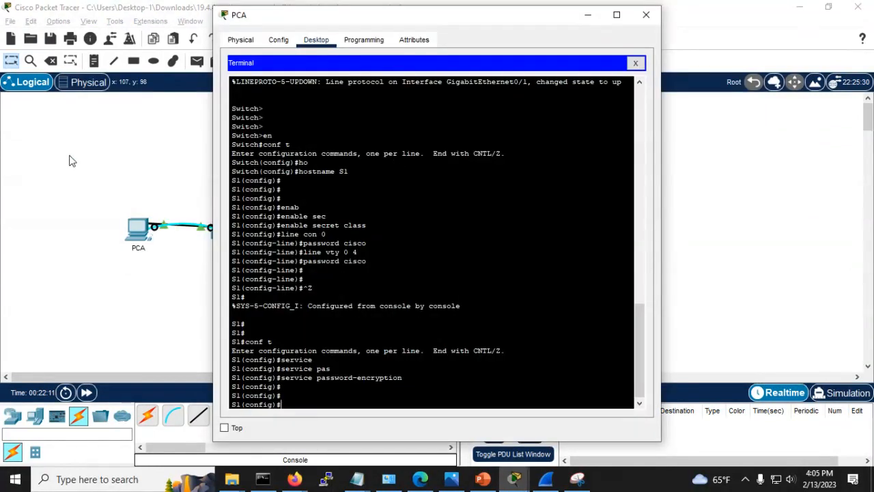
pyautogui.write('ban')
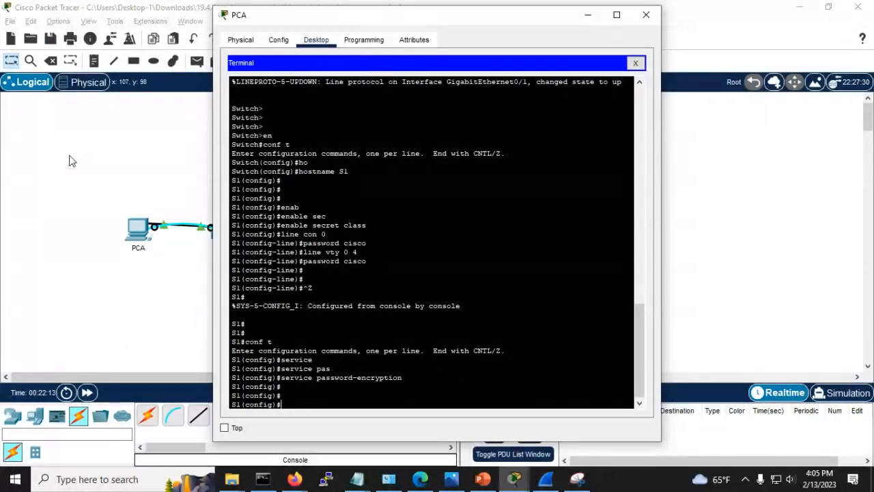
pyautogui.write('n')
pyautogui.press('Tab')
pyautogui.write('motd')
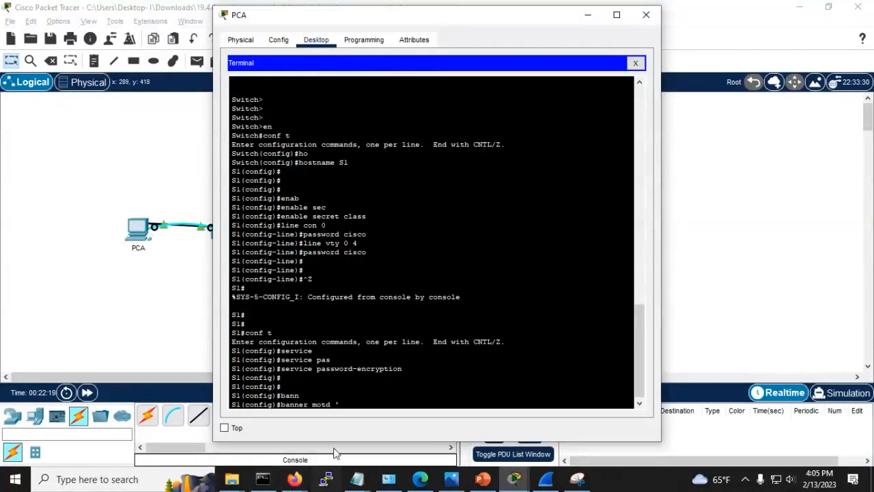
pyautogui.rightClick(348, 409)
pyautogui.click(358, 428)
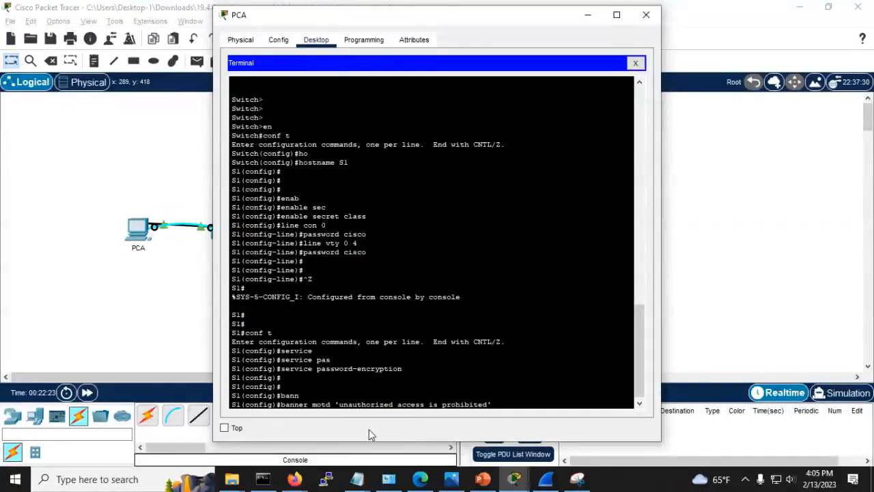
pyautogui.write("'")
pyautogui.press('Return')
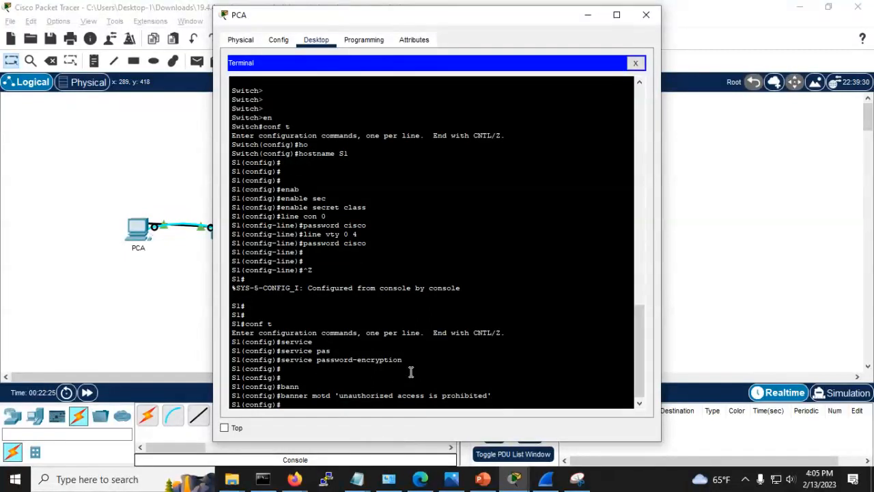
pyautogui.hotkey('alt', 'Tab')
pyautogui.hotkey('alt', 'Tab')
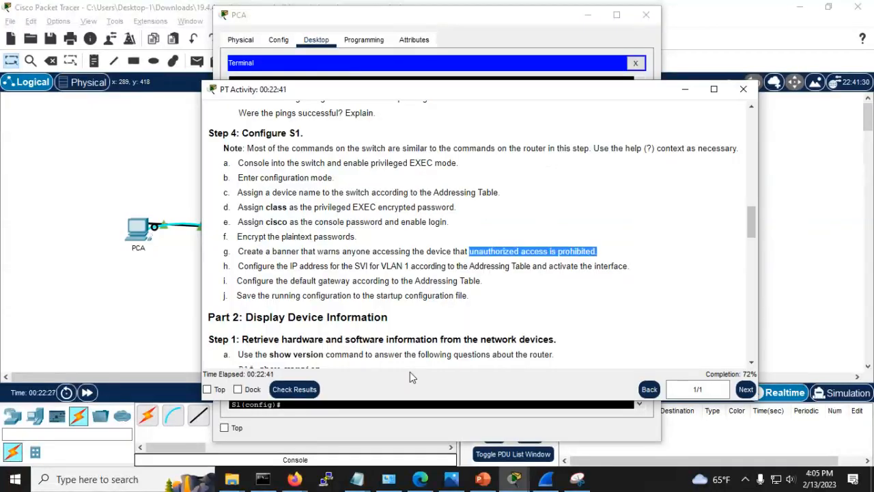
# Step: Close PCB's command prompt window and bring PCA's terminal back to the front
pyautogui.hotkey('alt', 'Tab')
pyautogui.hotkey('alt', 'Tab')
pyautogui.hotkey('alt', 'Tab')
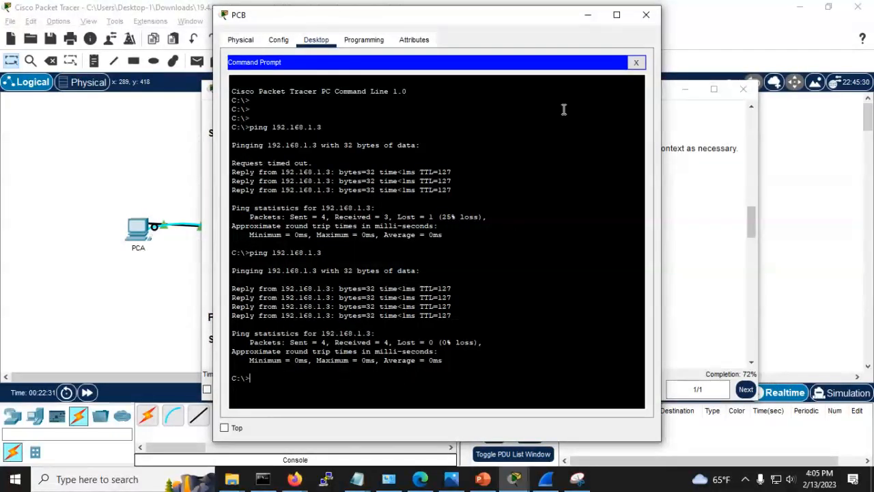
pyautogui.click(646, 15)
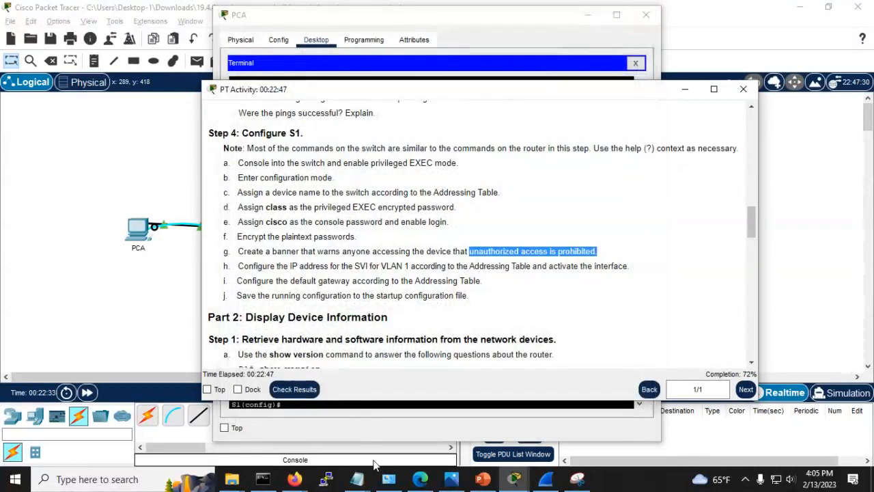
pyautogui.moveTo(514, 480)
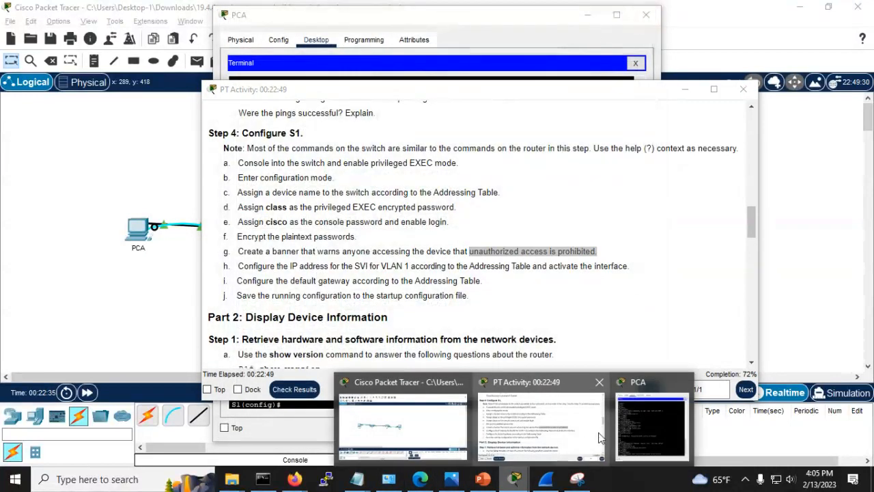
pyautogui.click(622, 423)
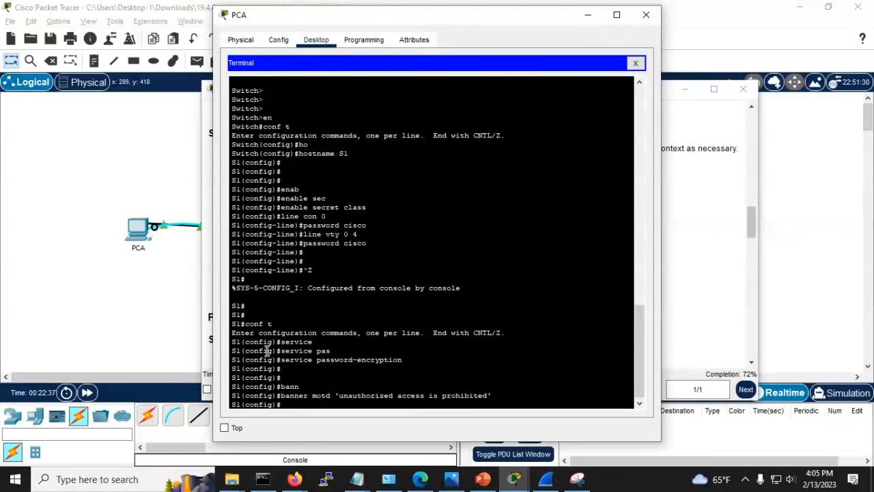
# Step: Look up S1's VLAN 1 address in the addressing table screenshot, then return to PCA's terminal
pyautogui.hotkey('alt', 'Tab')
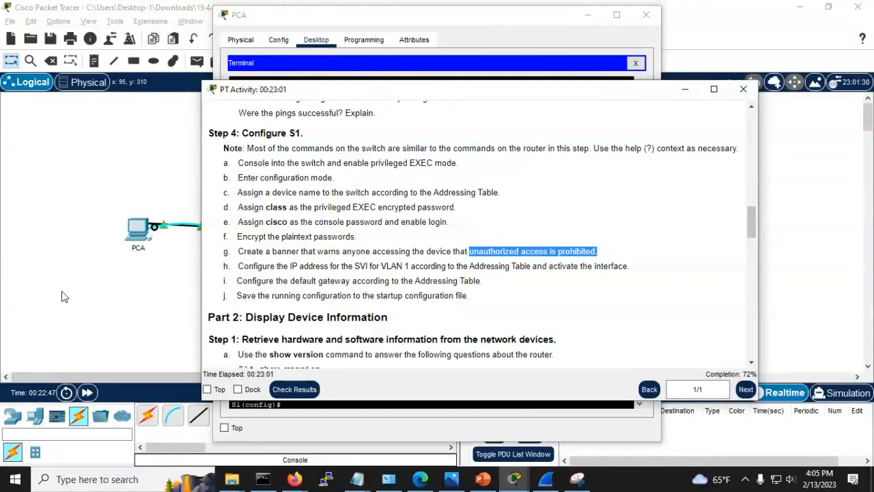
pyautogui.hotkey('alt', 'Tab')
pyautogui.press('Tab')
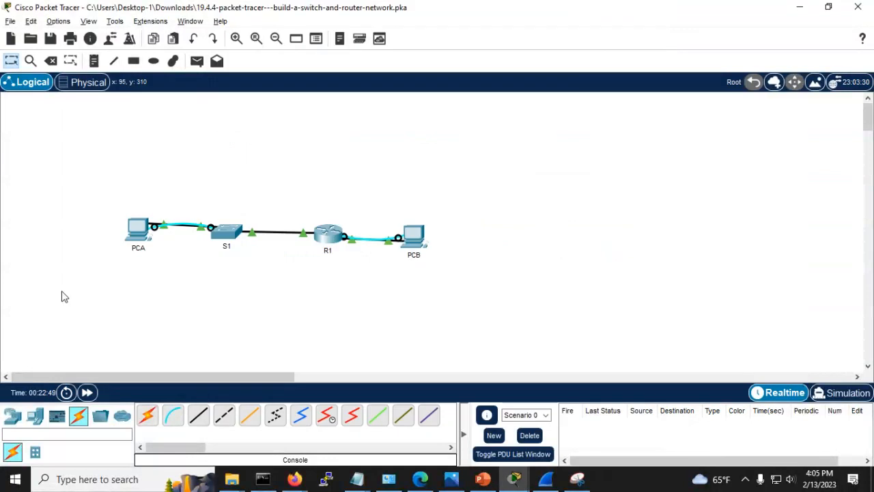
pyautogui.hotkey('alt', 'Tab')
pyautogui.press('Tab')
pyautogui.press('Tab')
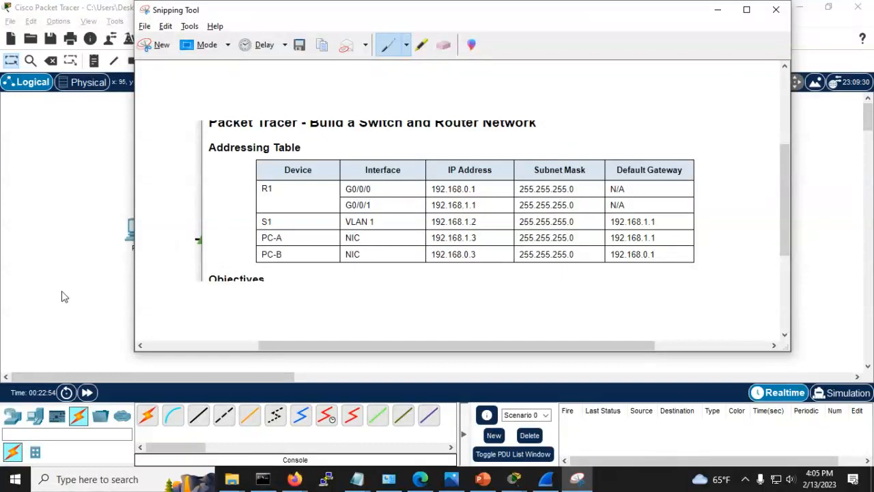
pyautogui.hotkey('alt', 'Tab')
pyautogui.hotkey('alt', 'Tab')
pyautogui.press('Tab')
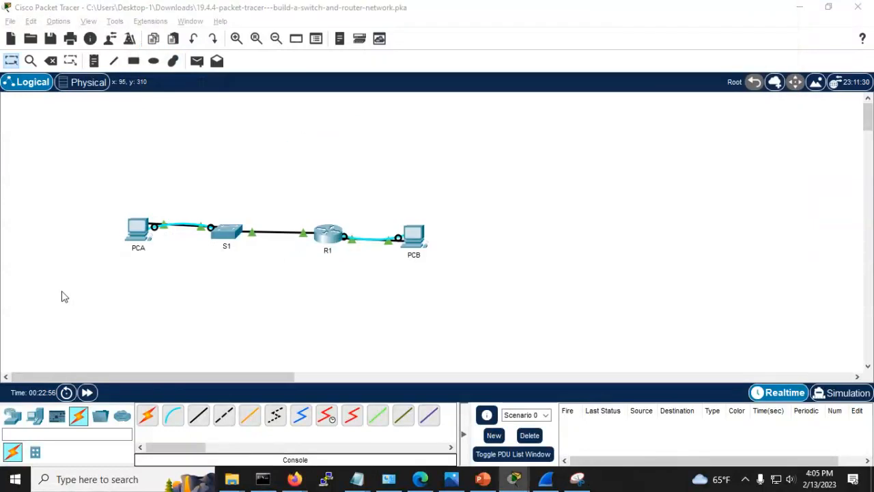
pyautogui.hotkey('alt', 'Tab')
pyautogui.press('Tab')
pyautogui.press('Tab')
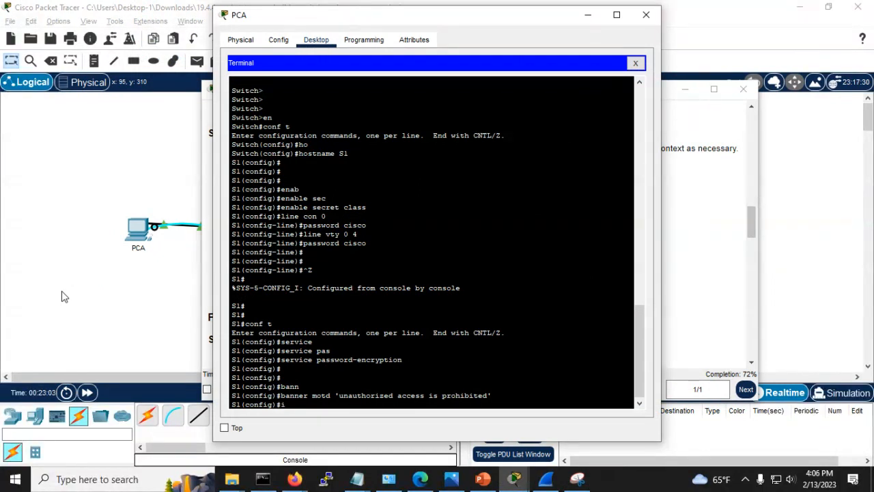
# Step: Enter interface VLAN 1 and assign it 192.168.1.2 255.255.255.0
pyautogui.write('nt vlan 1')
pyautogui.press('Return')
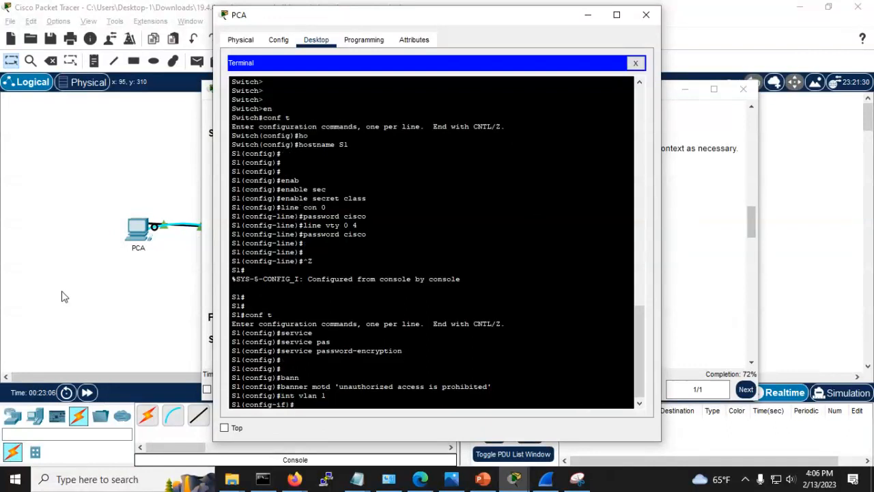
pyautogui.write('ip add')
pyautogui.press('Tab')
pyautogui.write('19')
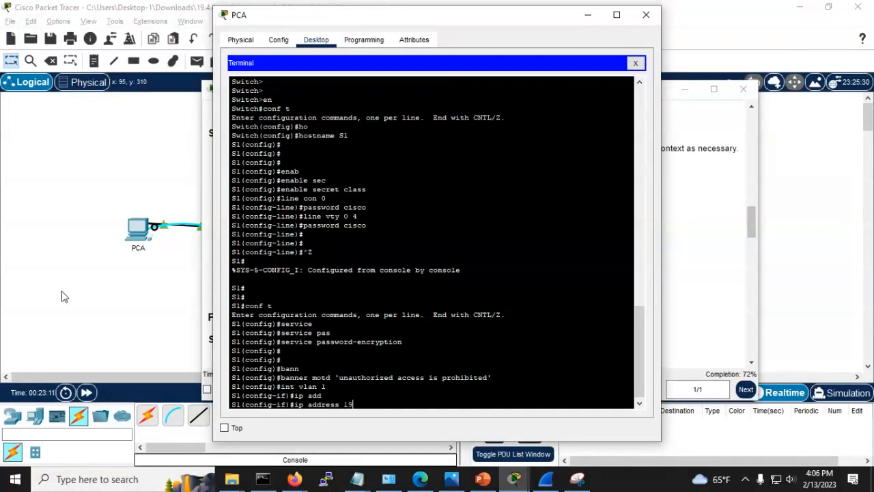
pyautogui.write('2.168.')
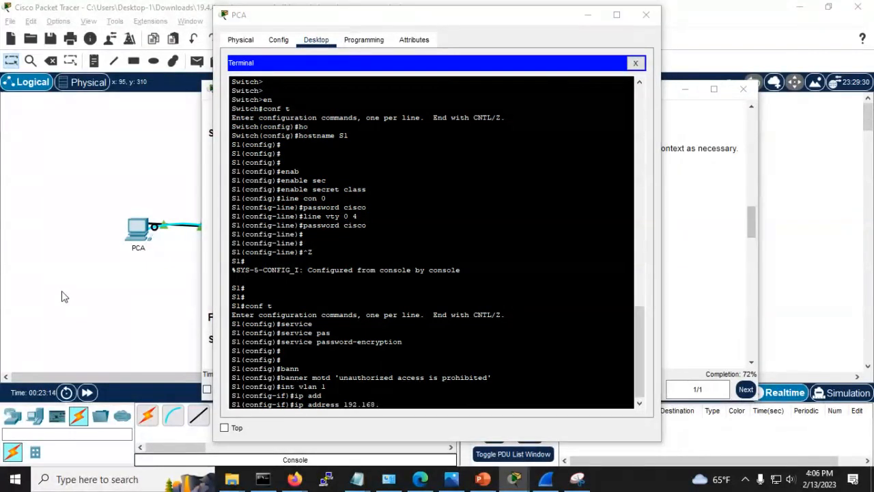
pyautogui.hotkey('alt', 'Tab')
pyautogui.hotkey('alt', 'Tab')
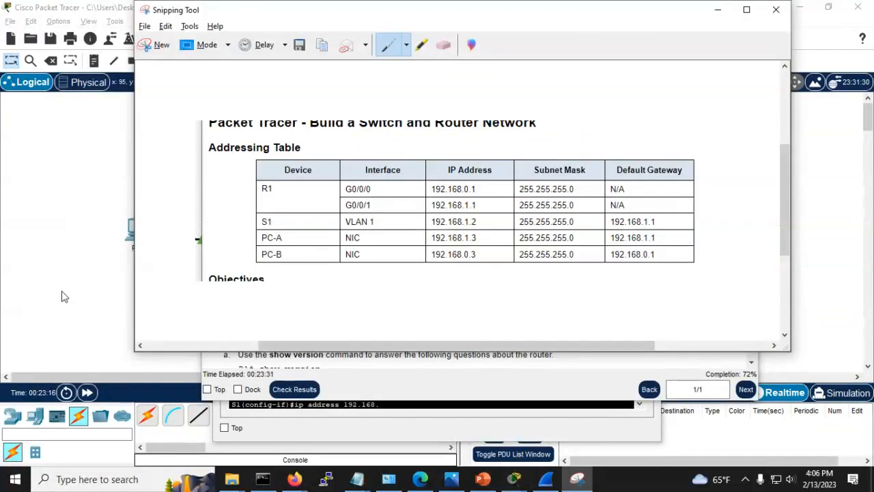
pyautogui.hotkey('alt', 'Tab')
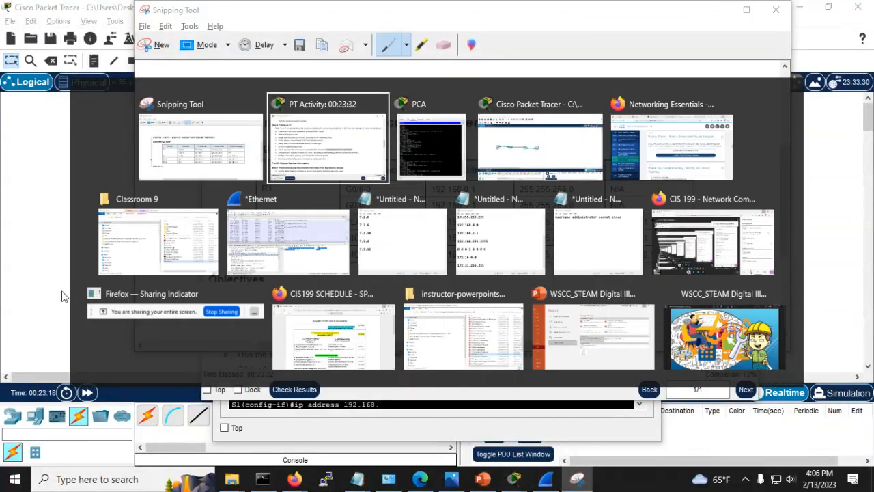
pyautogui.hotkey('alt', 'Tab')
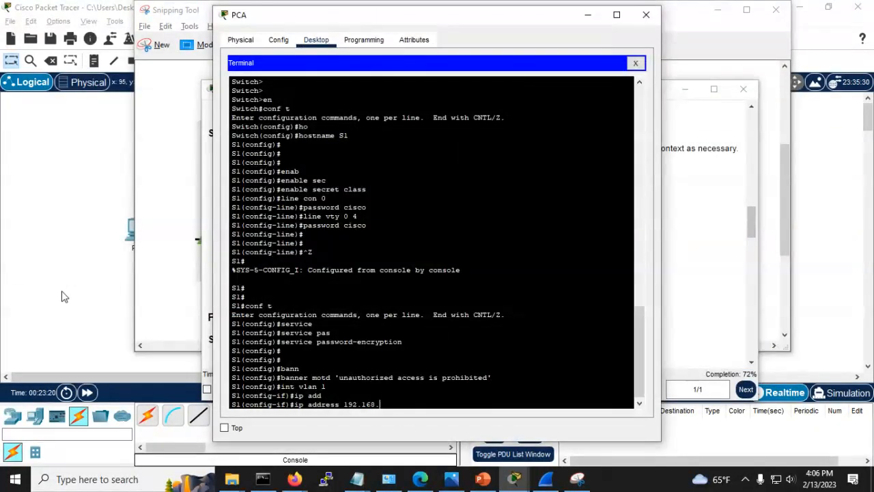
pyautogui.write('1.2 255.255.255.0')
pyautogui.press('Return')
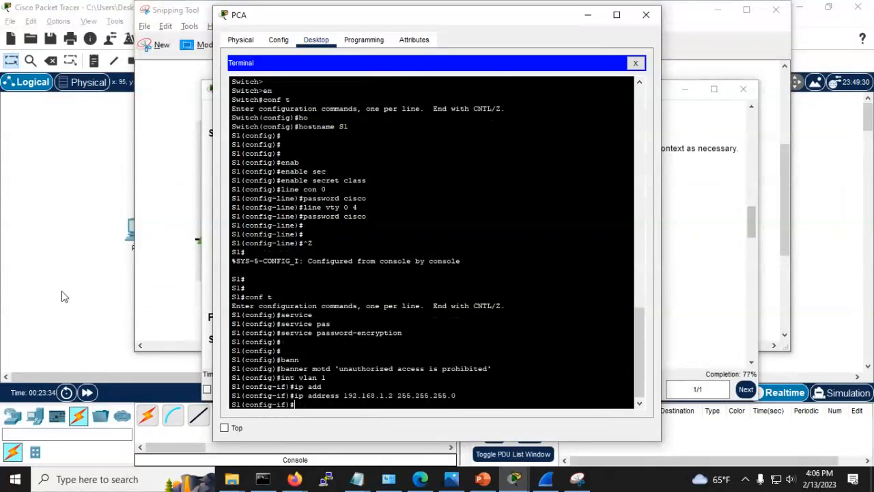
# Step: Bring the VLAN 1 interface up with no shut
pyautogui.write('no shut')
pyautogui.press('Return')
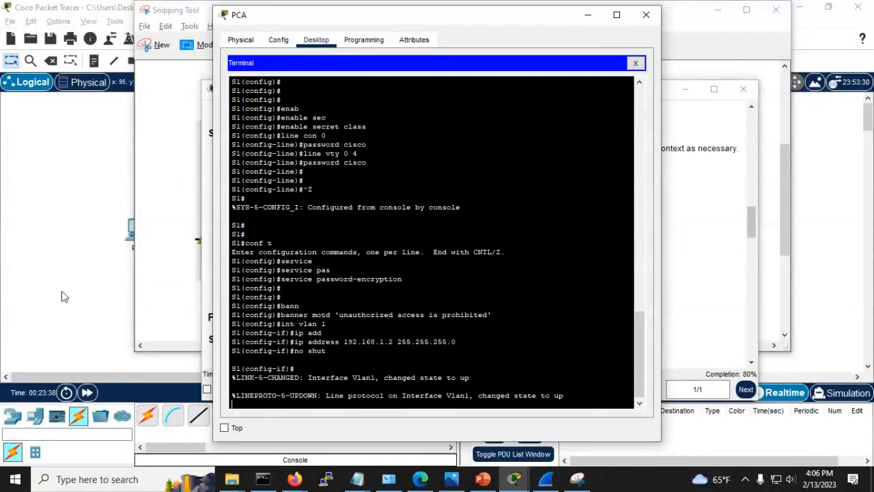
pyautogui.hotkey('alt', 'Tab')
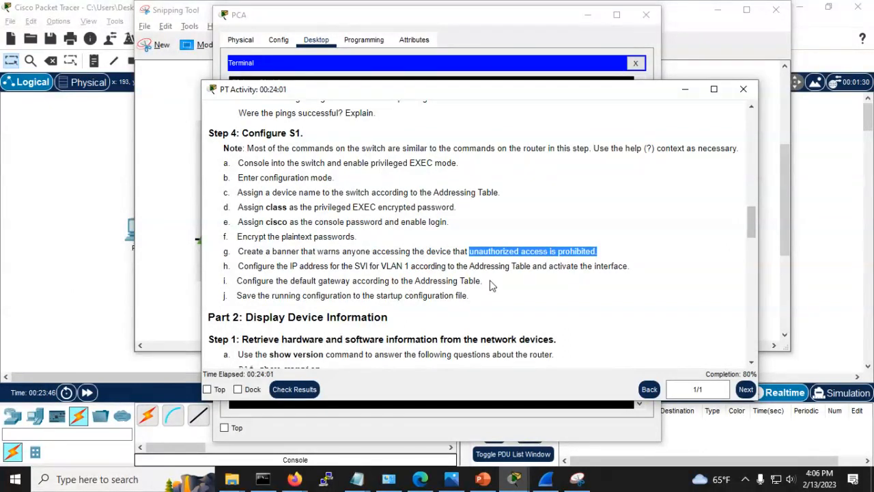
# Step: Circle 192.168.1.1 in the addressing table screenshot, then switch back to the S1 terminal
pyautogui.click(159, 261)
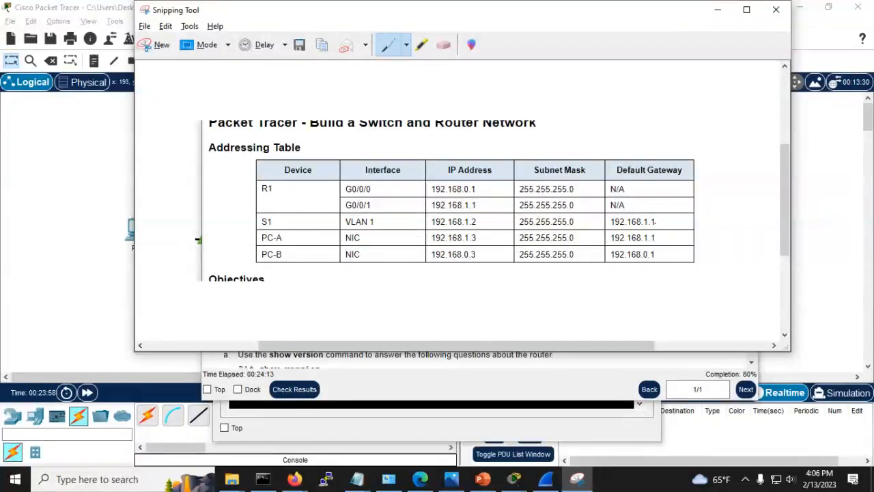
pyautogui.moveTo(605, 226)
pyautogui.mouseDown()
pyautogui.moveTo(633, 204)
pyautogui.moveTo(660, 212)
pyautogui.moveTo(663, 230)
pyautogui.moveTo(608, 236)
pyautogui.mouseUp()
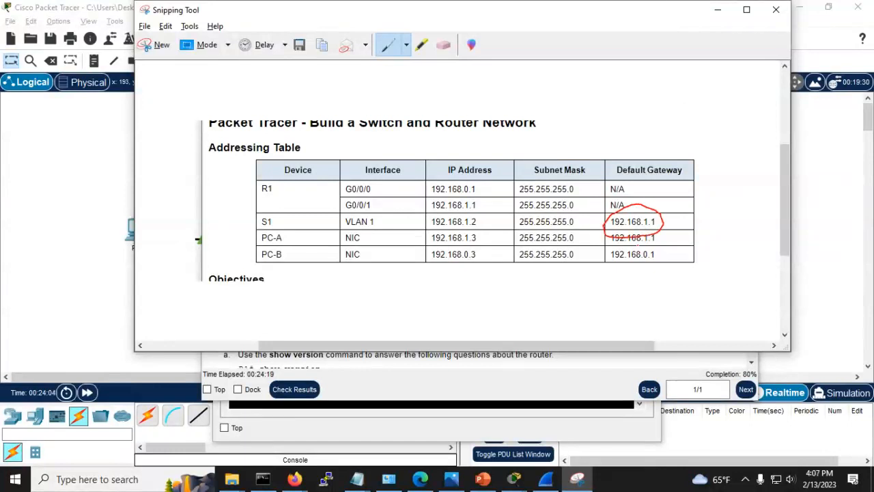
pyautogui.hotkey('alt', 'Tab')
pyautogui.hotkey('alt', 'Tab')
pyautogui.hotkey('alt', 'Tab')
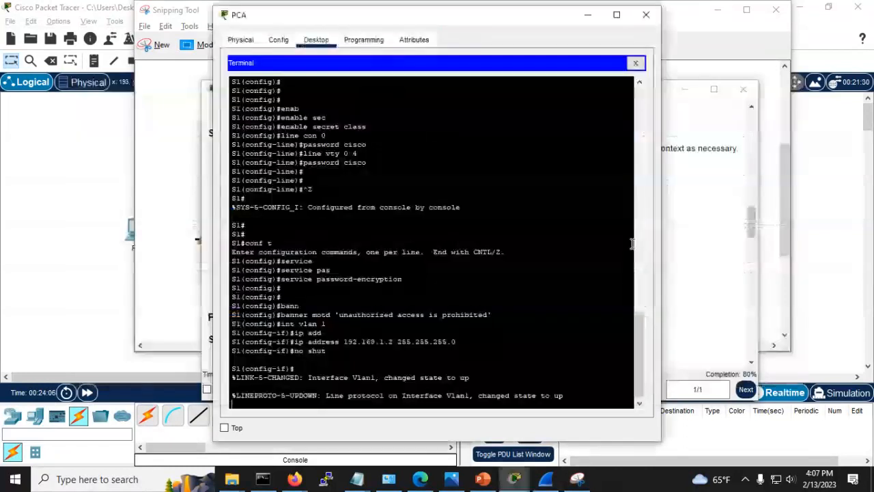
# Step: Exit interface configuration and set ip default-gateway 192.168.1.1 on S1
pyautogui.press('Return')
pyautogui.press('Return')
pyautogui.press('Return')
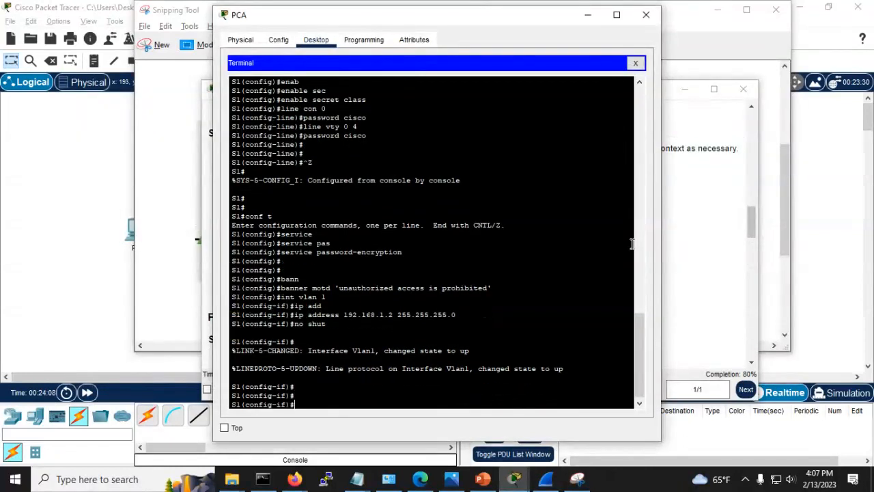
pyautogui.write('exit')
pyautogui.press('Return')
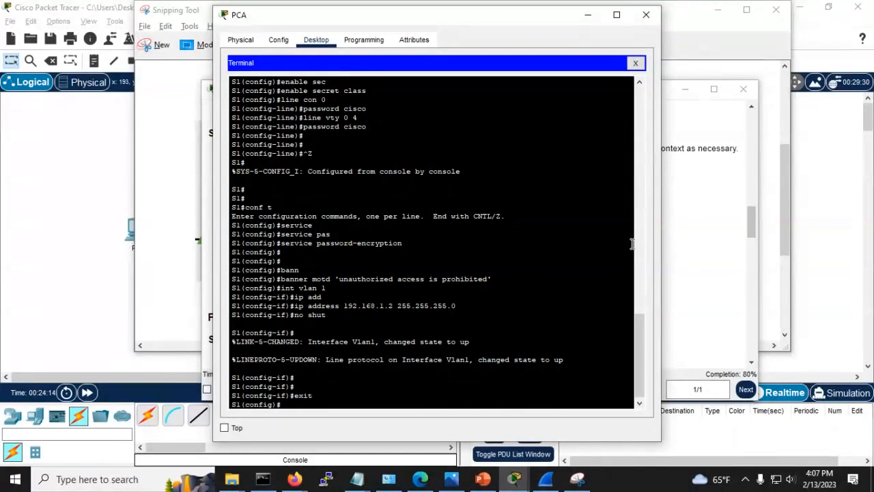
pyautogui.write('ip def')
pyautogui.press('Tab')
pyautogui.write('19')
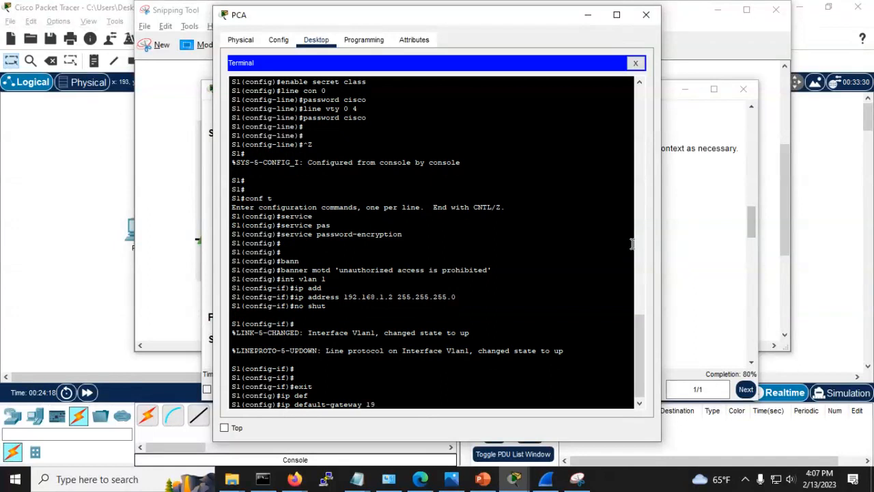
pyautogui.write('2.168.1.1')
pyautogui.press('Return')
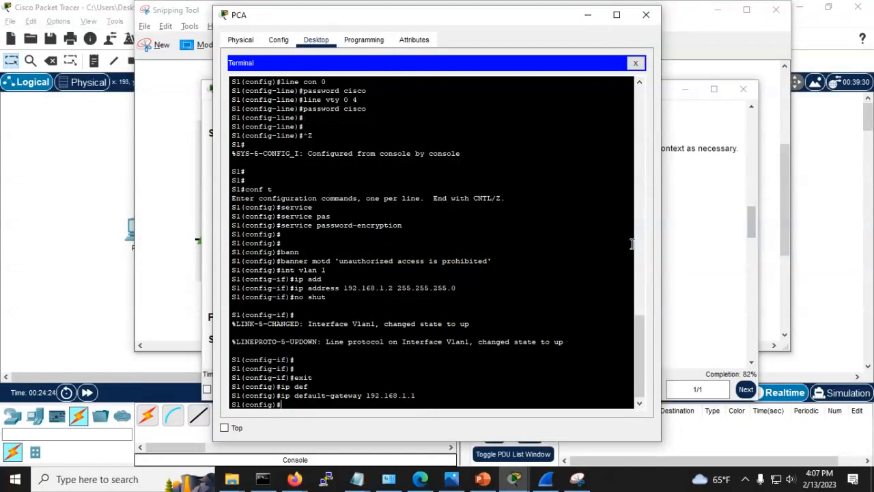
pyautogui.hotkey('alt', 'Tab')
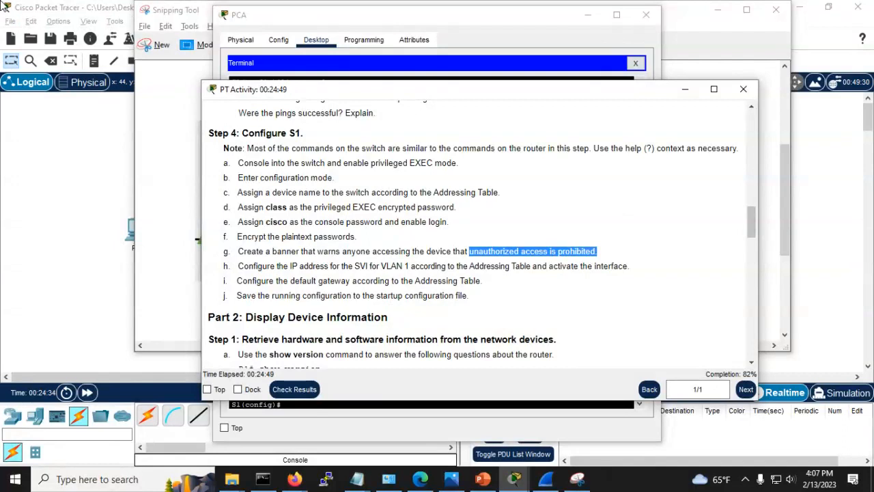
# Step: Discard the incomplete copy command and drop to privileged EXEC with Ctrl+Z
pyautogui.hotkey('alt', 'Tab')
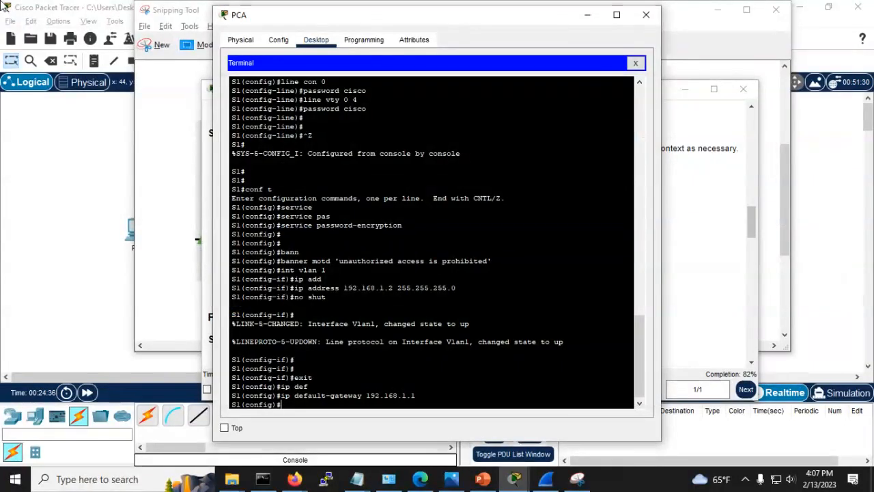
pyautogui.write('copy')
pyautogui.press('Tab')
pyautogui.press('Tab')
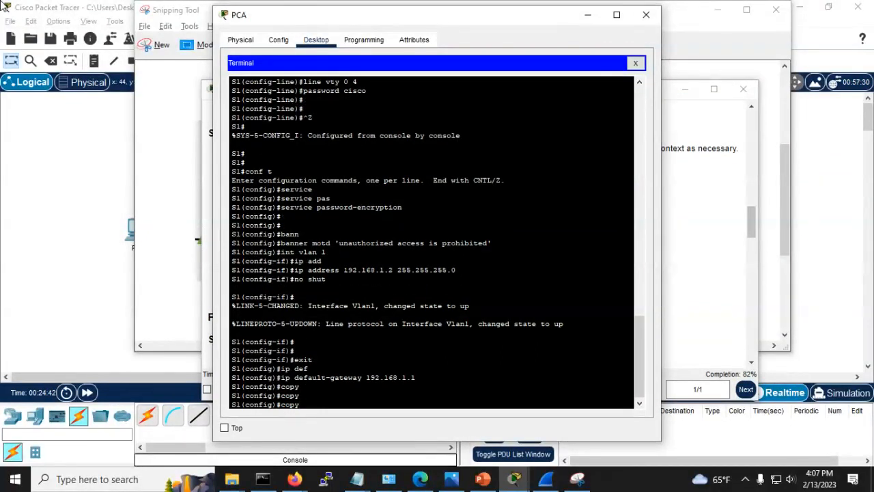
pyautogui.write('runn')
pyautogui.press('Tab')
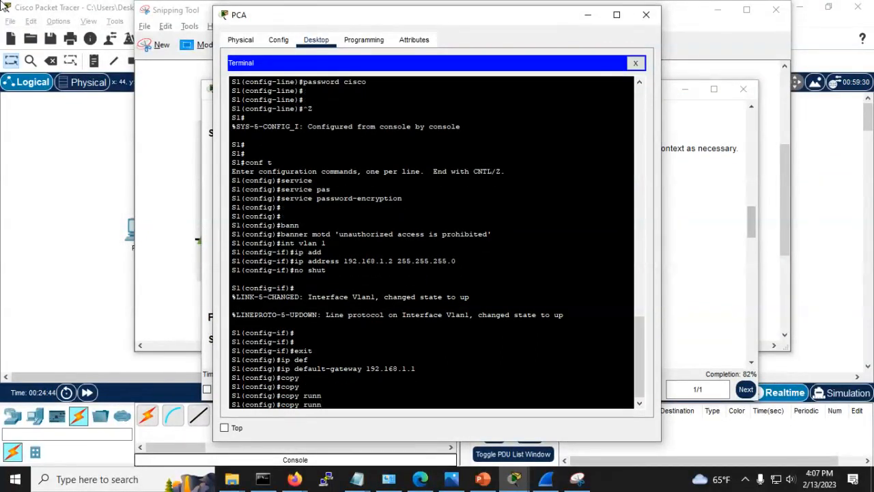
pyautogui.press('BackSpace')
pyautogui.press('BackSpace')
pyautogui.press('BackSpace')
pyautogui.press('BackSpace')
pyautogui.press('BackSpace')
pyautogui.press('BackSpace')
pyautogui.press('BackSpace')
pyautogui.press('BackSpace')
pyautogui.press('BackSpace')
pyautogui.hotkey('ctrl', 'z')
pyautogui.press('Return')
pyautogui.press('Return')
# Step: Run copy running-config startup-config, accepting the default startup-config filename
pyautogui.write('cop')
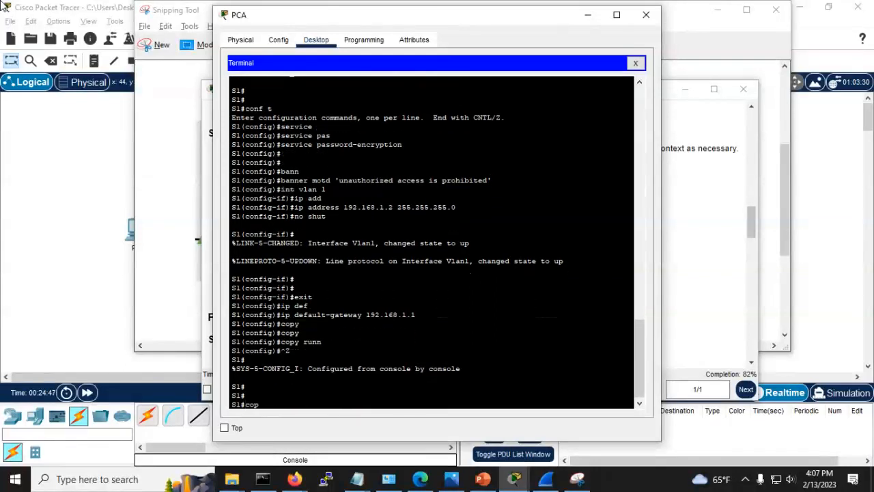
pyautogui.write('y run')
pyautogui.press('Tab')
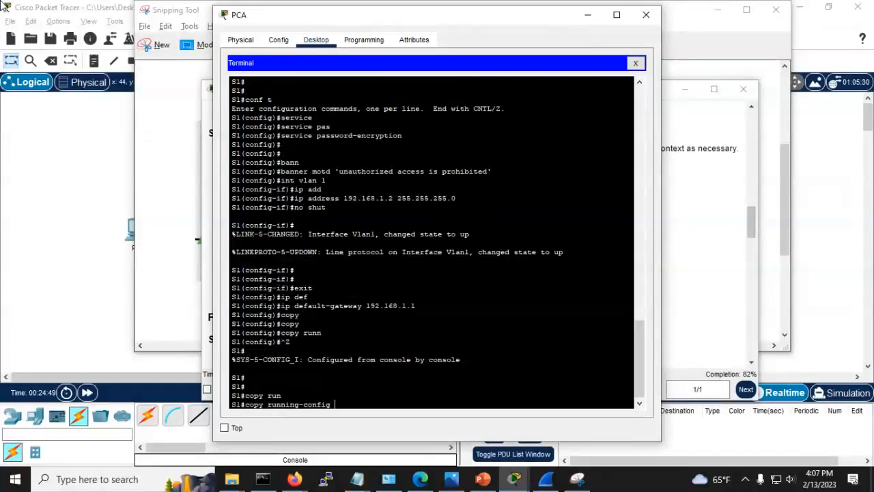
pyautogui.write('st')
pyautogui.press('Tab')
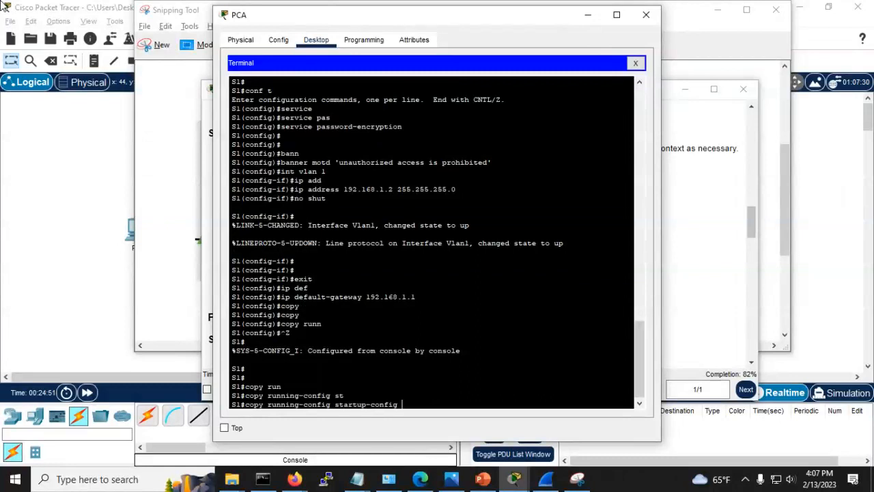
pyautogui.press('Return')
pyautogui.press('Return')
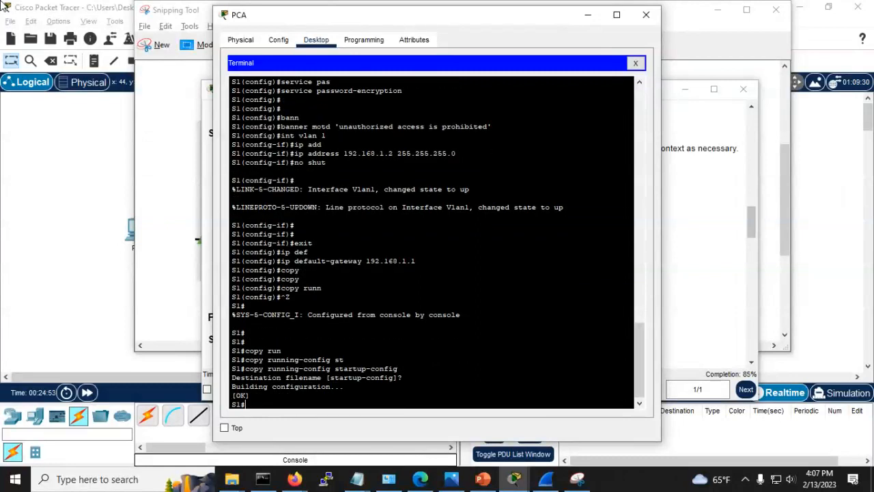
pyautogui.press('Return')
pyautogui.press('Return')
pyautogui.press('Return')
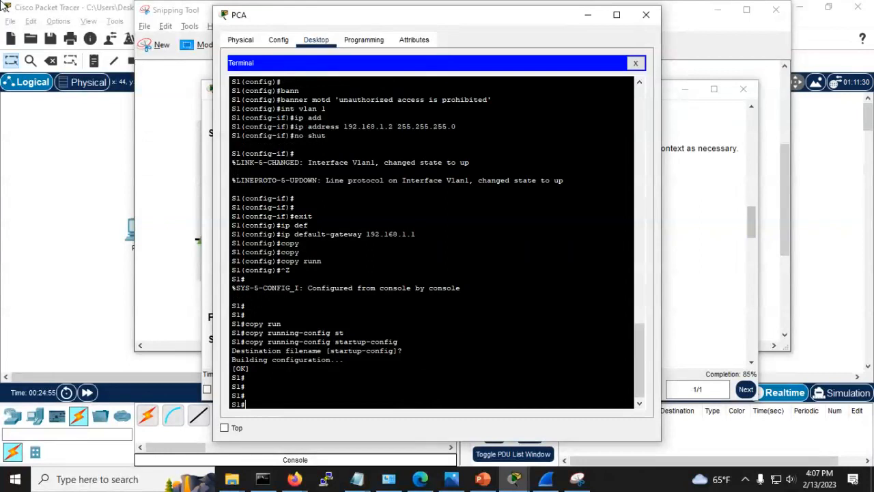
pyautogui.hotkey('alt', 'Tab')
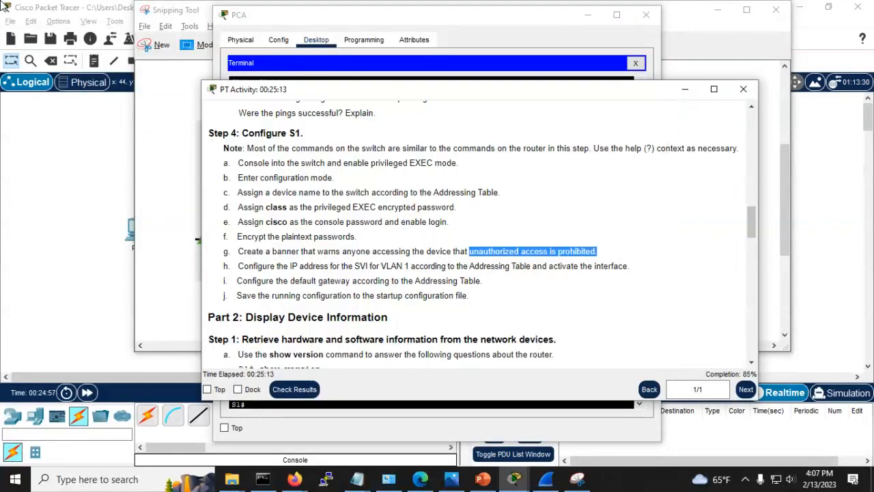
# Step: Scroll the activity instructions down to the SSH steps, then get a fresh S1 prompt on PCA
pyautogui.scroll(-3, 440, 275)
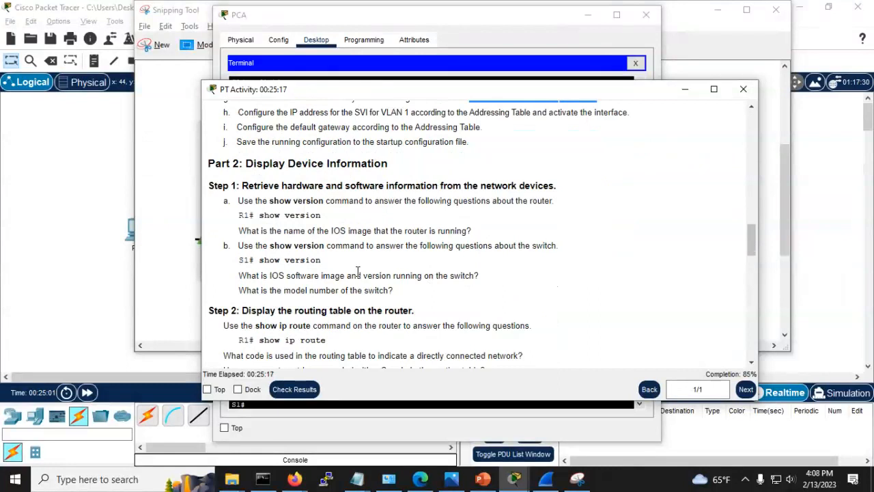
pyautogui.scroll(-1, 357, 271)
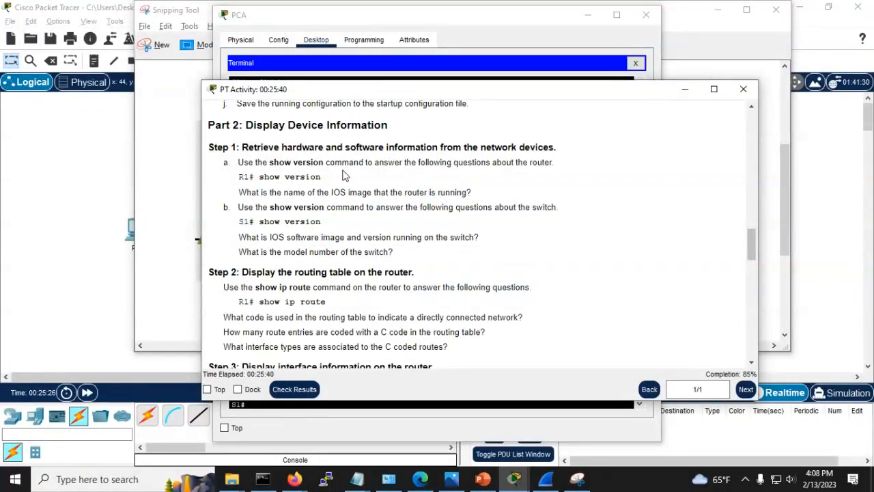
pyautogui.scroll(-5, 339, 273)
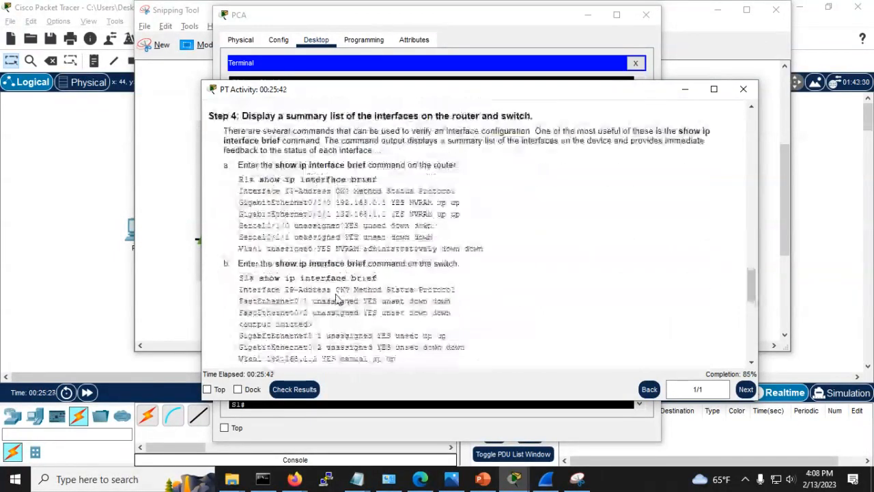
pyautogui.scroll(-3, 338, 294)
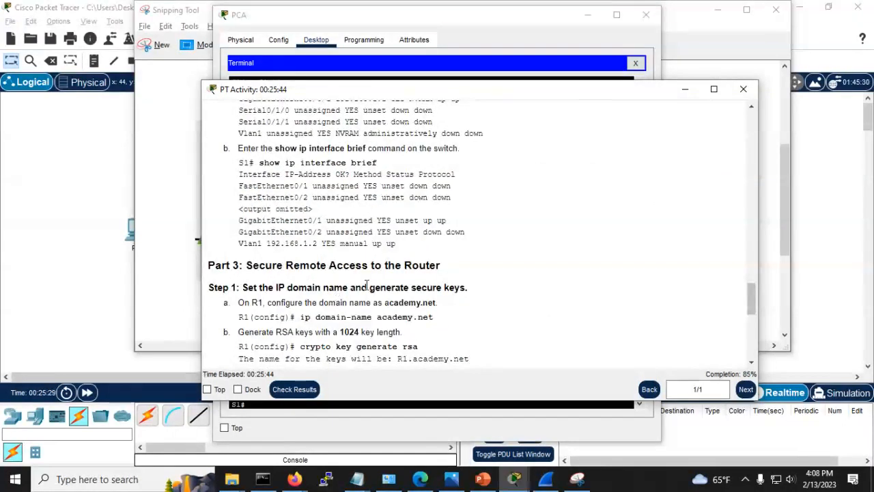
pyautogui.scroll(-3, 355, 284)
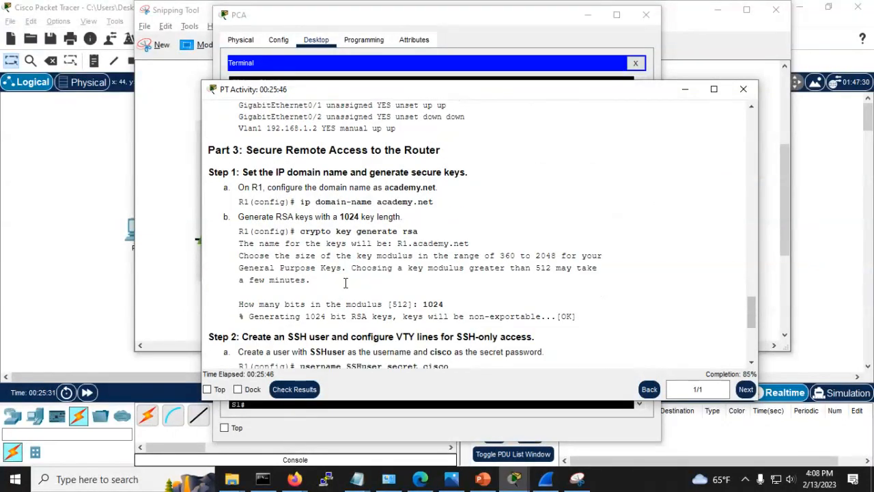
pyautogui.scroll(-6, 345, 283)
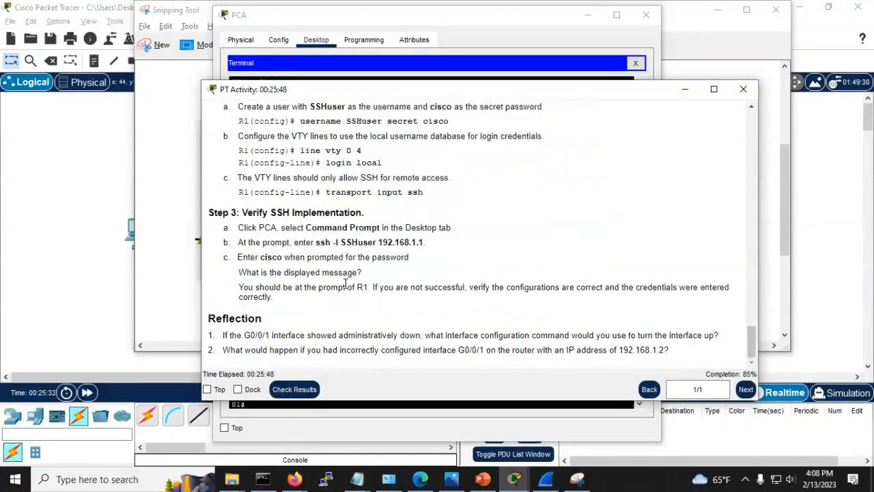
pyautogui.scroll(15, 345, 283)
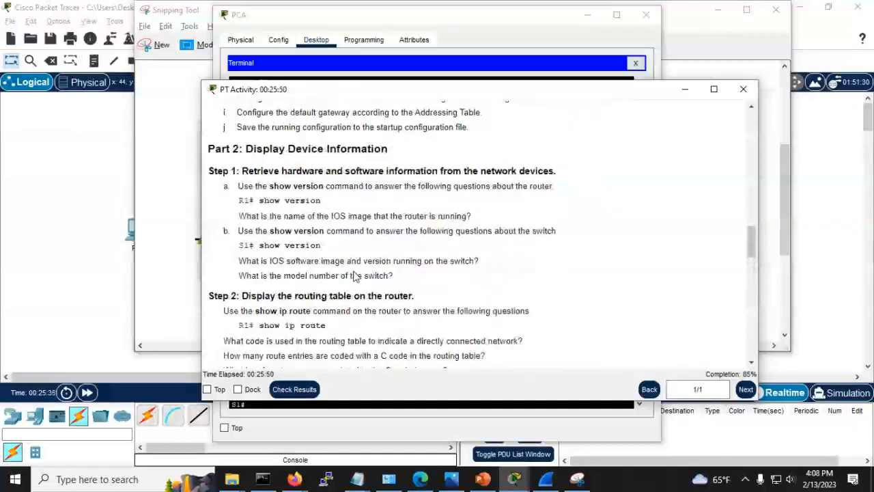
pyautogui.scroll(-1, 354, 275)
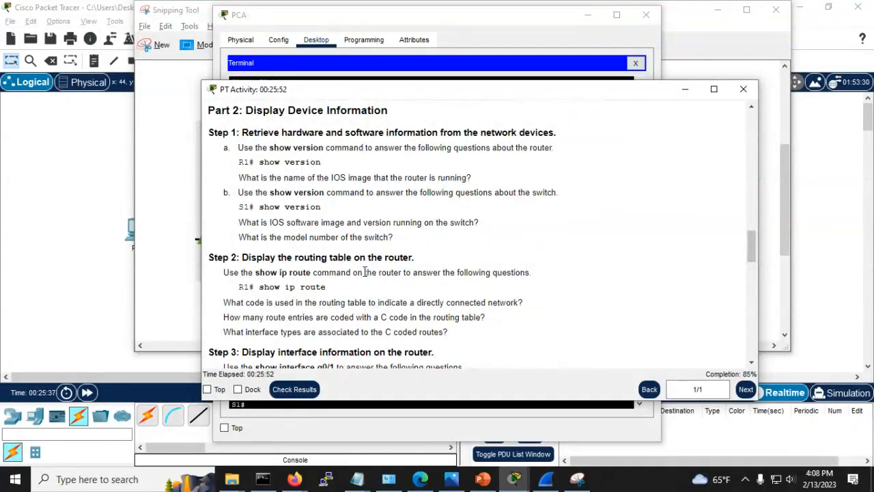
pyautogui.hotkey('alt', 'Tab')
pyautogui.press('Return')
pyautogui.press('Return')
pyautogui.press('Return')
pyautogui.press('Return')
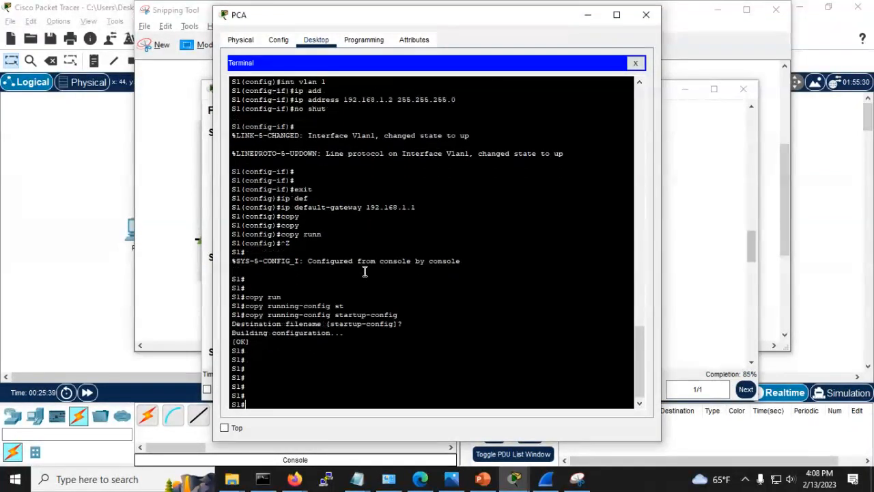
# Step: Run show version on S1 and page through the WS-C2960-24TT, IOS 12.2 output
pyautogui.write('sho vers')
pyautogui.press('Tab')
pyautogui.press('Return')
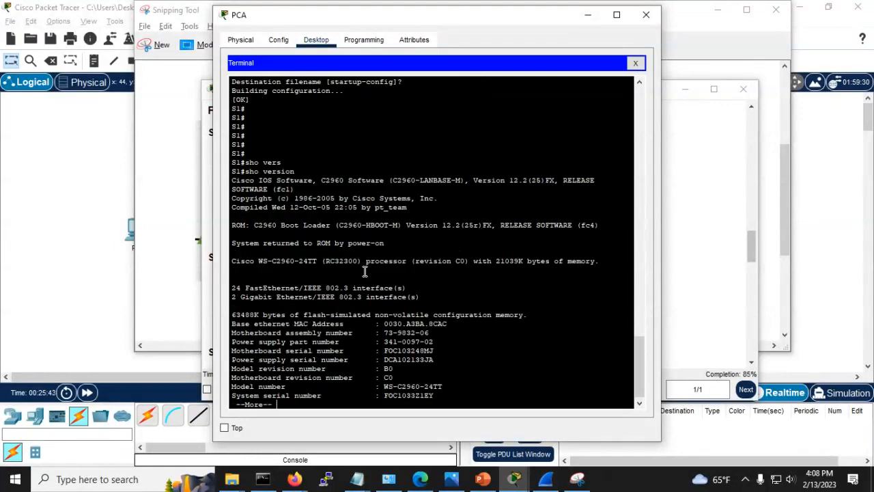
pyautogui.press('Return')
pyautogui.press('Return')
pyautogui.press('Return')
pyautogui.press('Return')
pyautogui.press('Return')
pyautogui.press('Return')
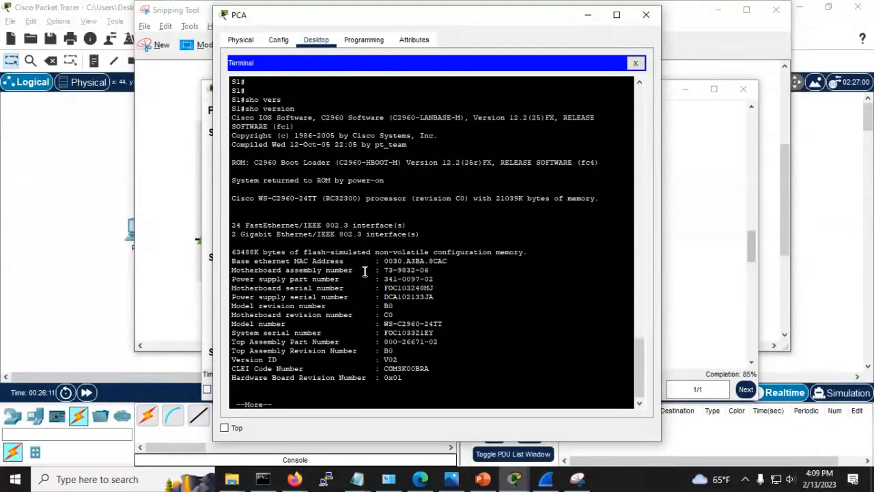
pyautogui.press('space')
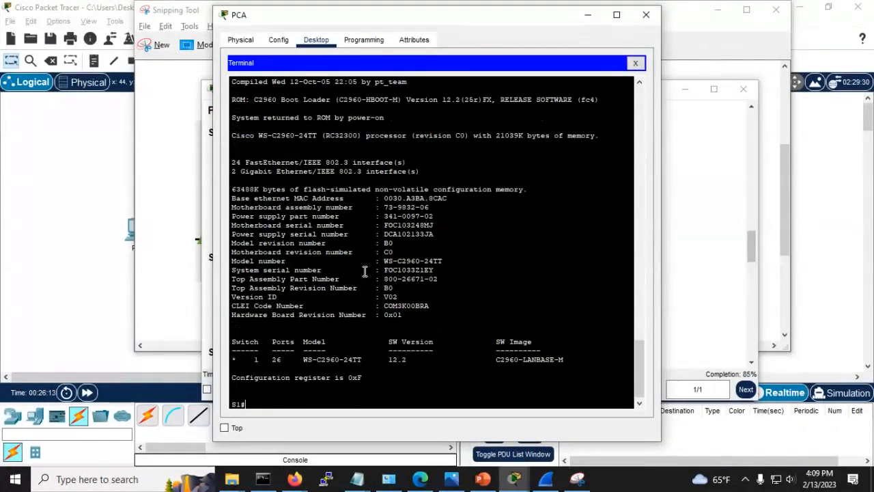
pyautogui.press('Return')
pyautogui.press('Return')
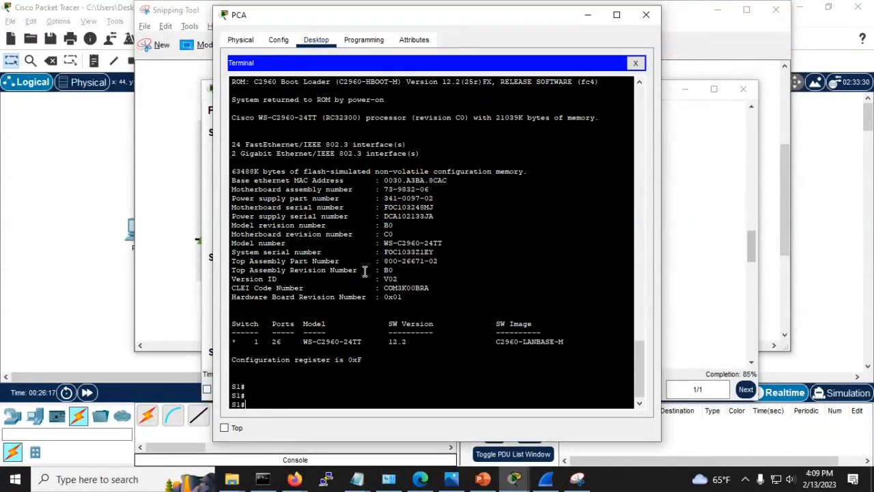
pyautogui.hotkey('alt', 'Tab')
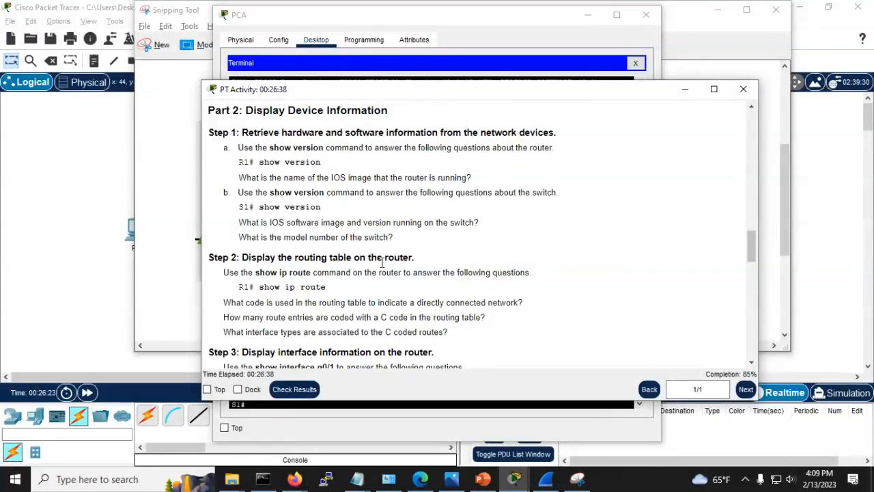
pyautogui.scroll(-1, 360, 273)
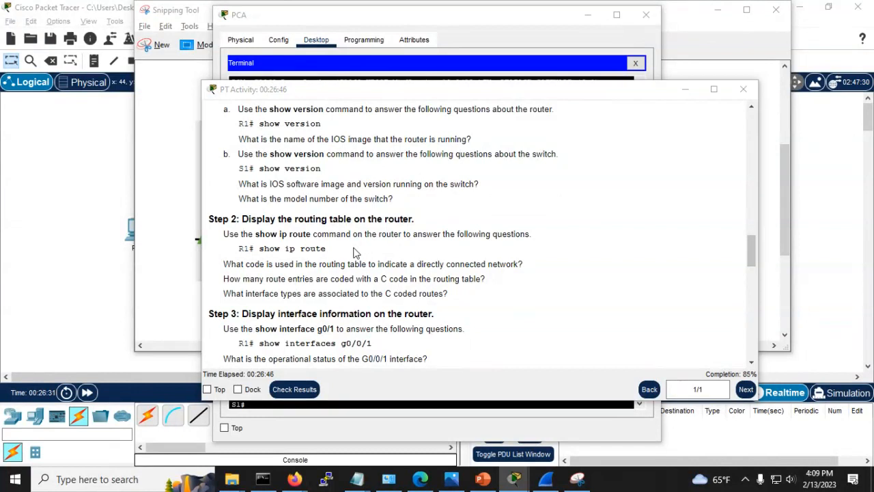
pyautogui.hotkey('alt', 'Tab')
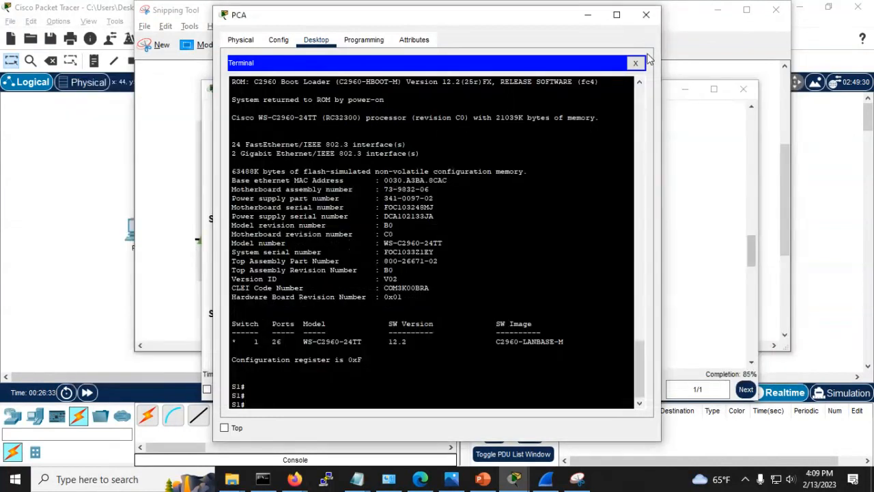
# Step: Close PCA's terminal and open PCB's Terminal console to R1 with default settings
pyautogui.click(646, 15)
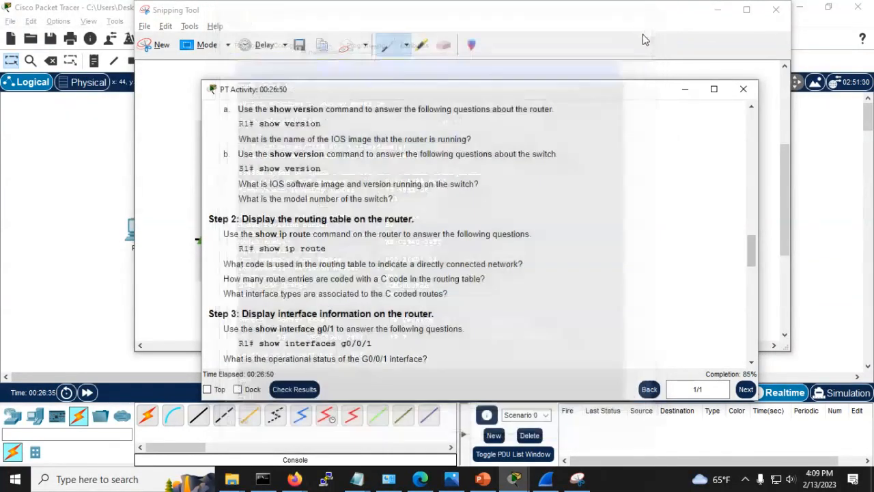
pyautogui.click(21, 340)
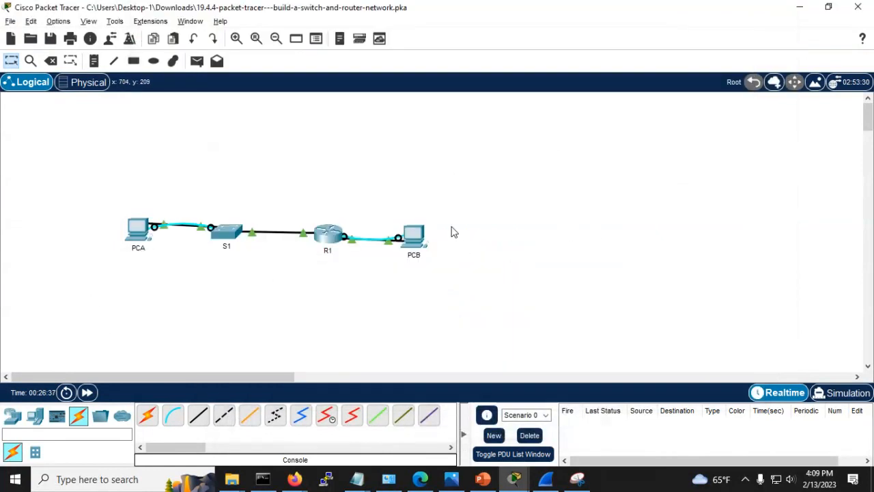
pyautogui.click(410, 234)
pyautogui.click(425, 97)
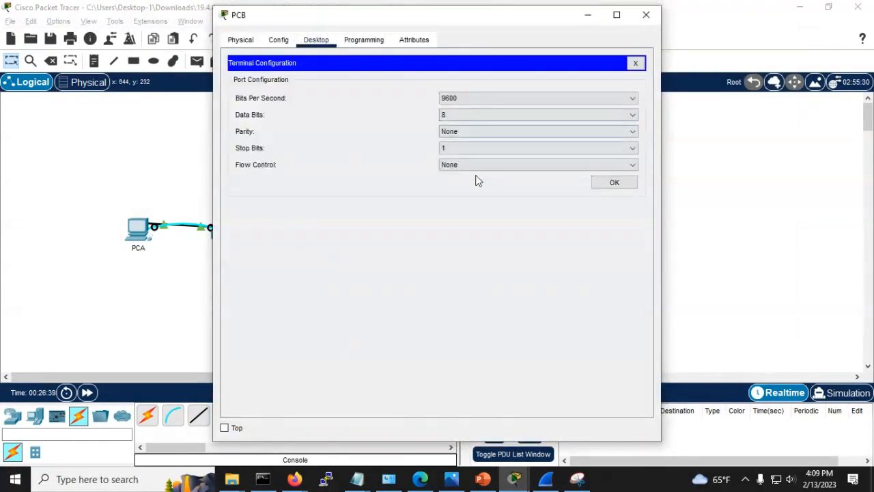
pyautogui.click(611, 181)
pyautogui.press('Return')
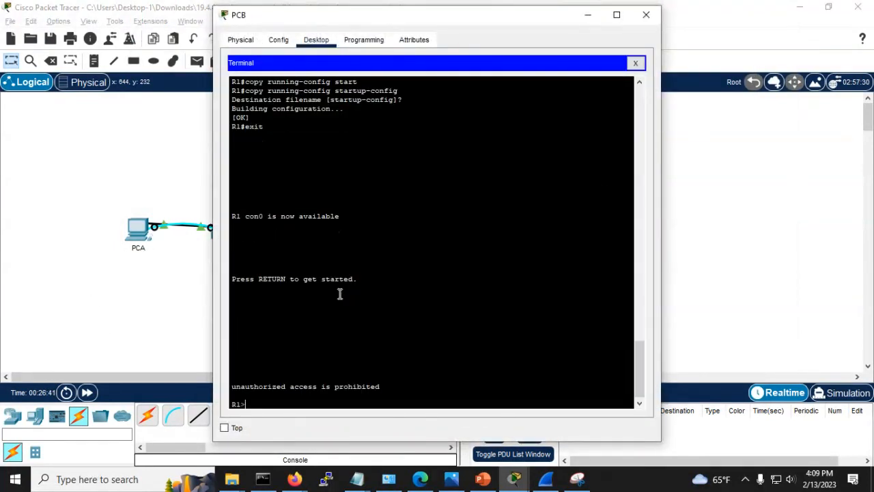
# Step: Enter privileged EXEC mode on R1 with enable and its password
pyautogui.write('en')
pyautogui.press('Return')
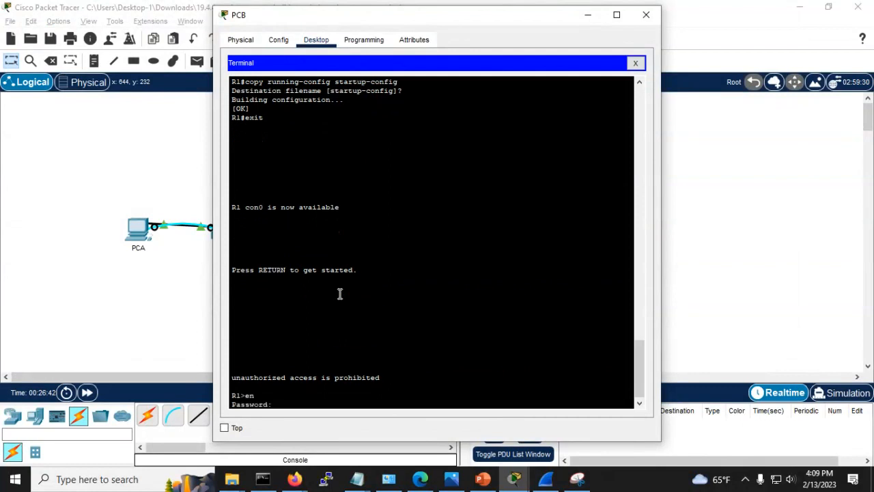
pyautogui.press('Return')
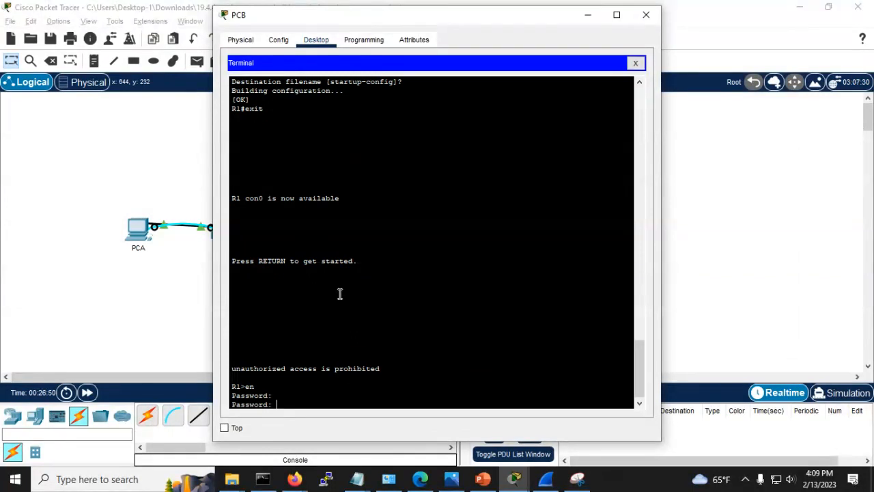
pyautogui.press('Return')
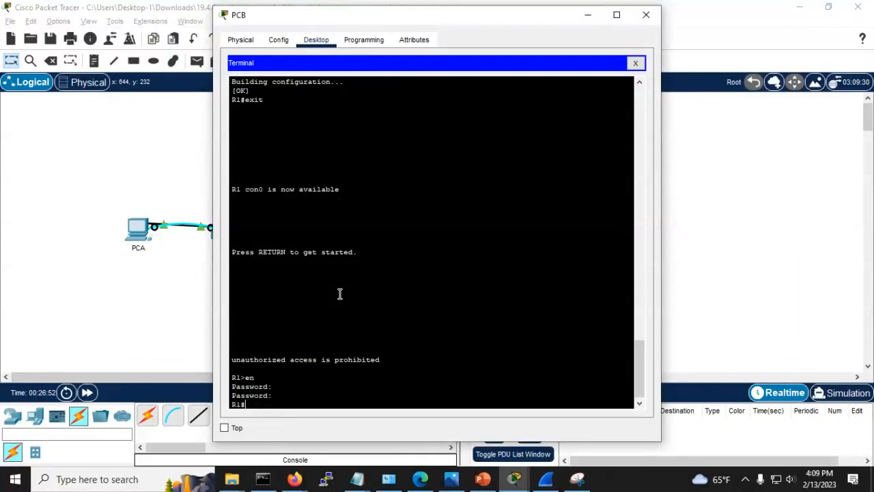
pyautogui.press('Return')
pyautogui.press('Return')
pyautogui.press('Return')
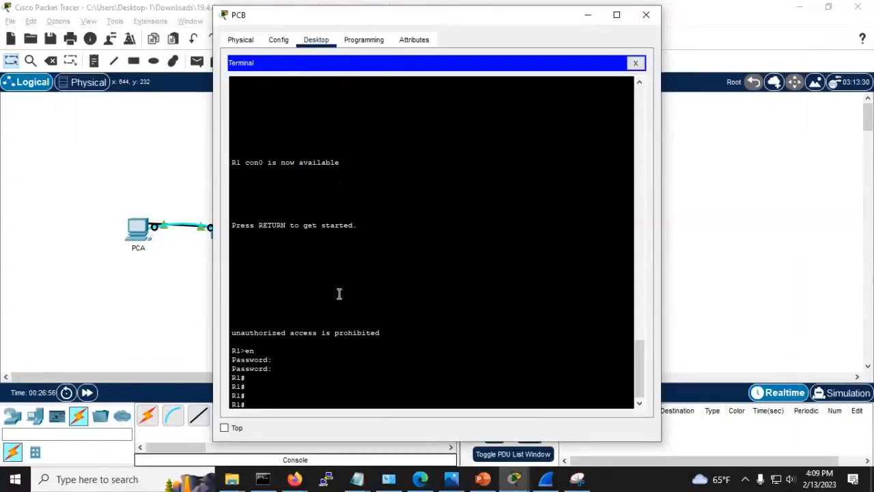
# Step: Run show ip route on R1 and highlight the two directly connected /24 routes
pyautogui.write('sho ip rou')
pyautogui.press('Tab')
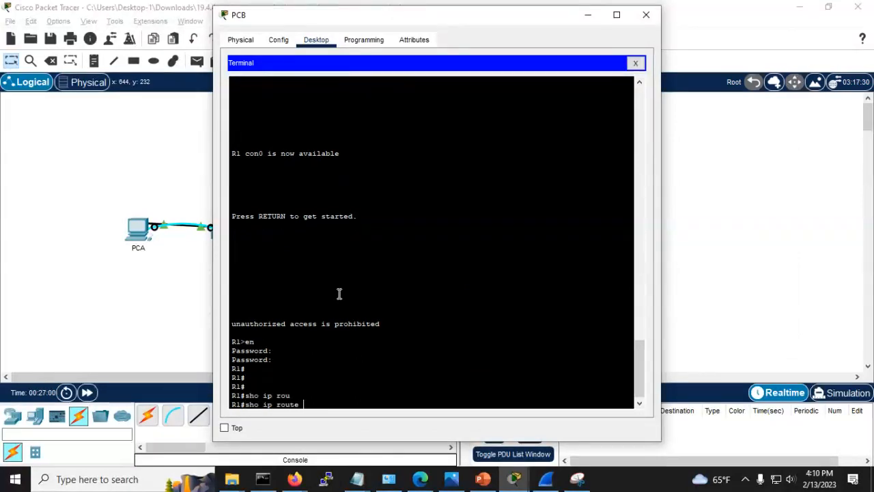
pyautogui.hotkey('alt', 'Tab')
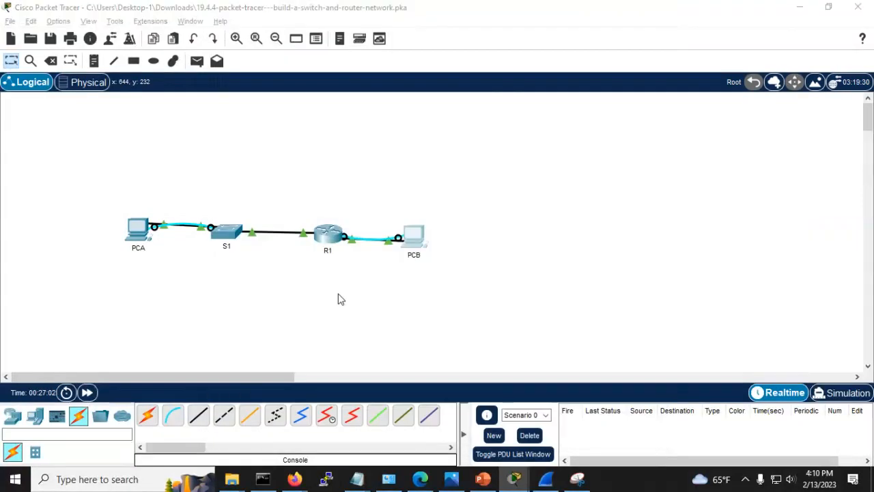
pyautogui.hotkey('alt', 'Tab')
pyautogui.hotkey('alt', 'Tab')
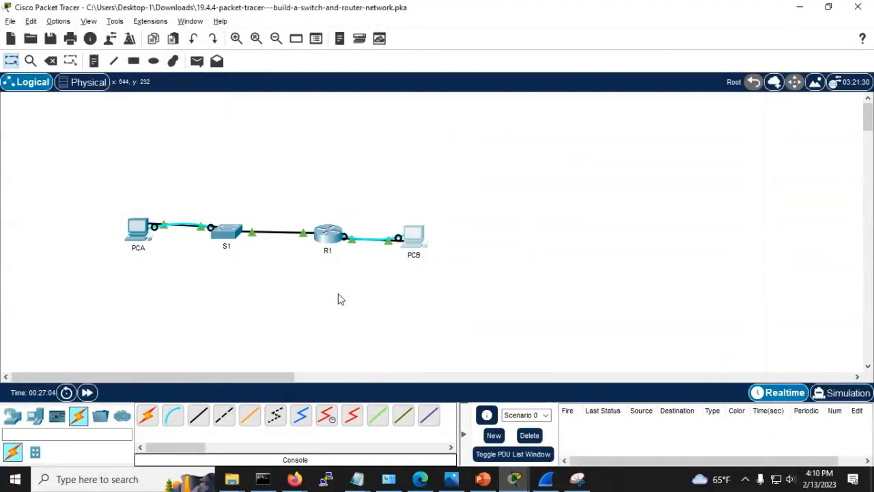
pyautogui.hotkey('alt', 'Tab')
pyautogui.press('Return')
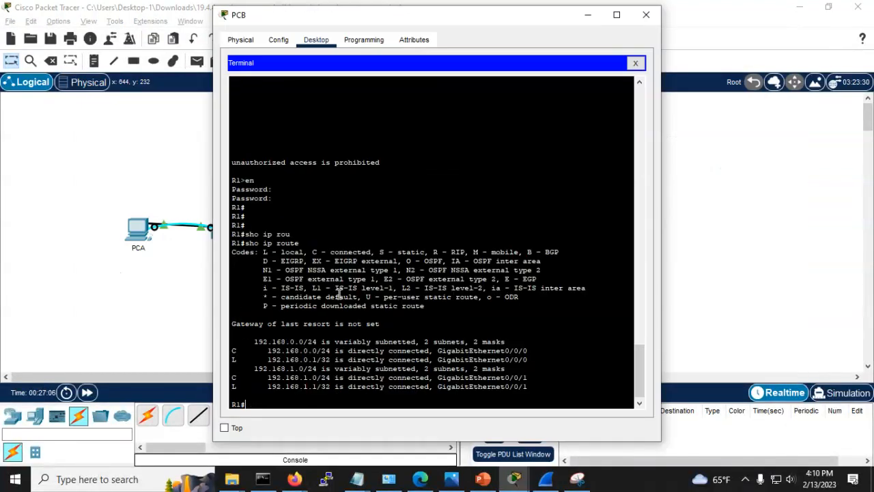
pyautogui.press('Return')
pyautogui.press('Return')
pyautogui.press('Return')
pyautogui.press('Return')
pyautogui.press('Return')
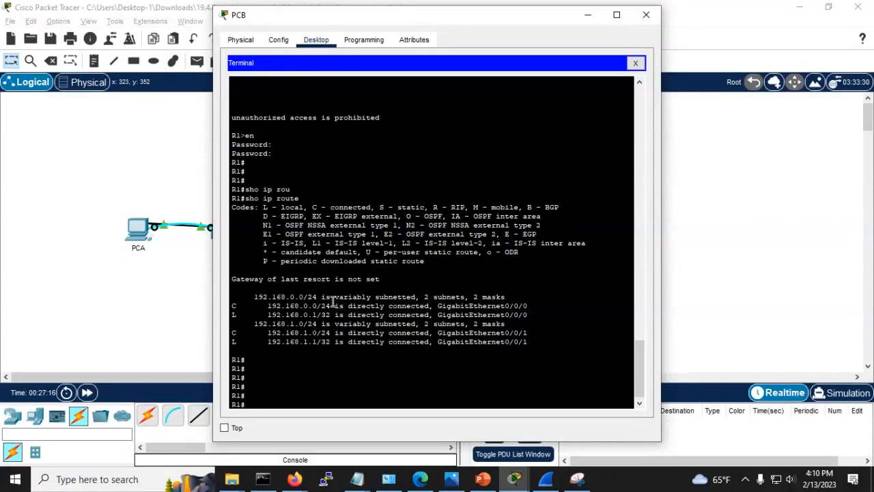
pyautogui.moveTo(350, 306); pyautogui.dragTo(540, 342)
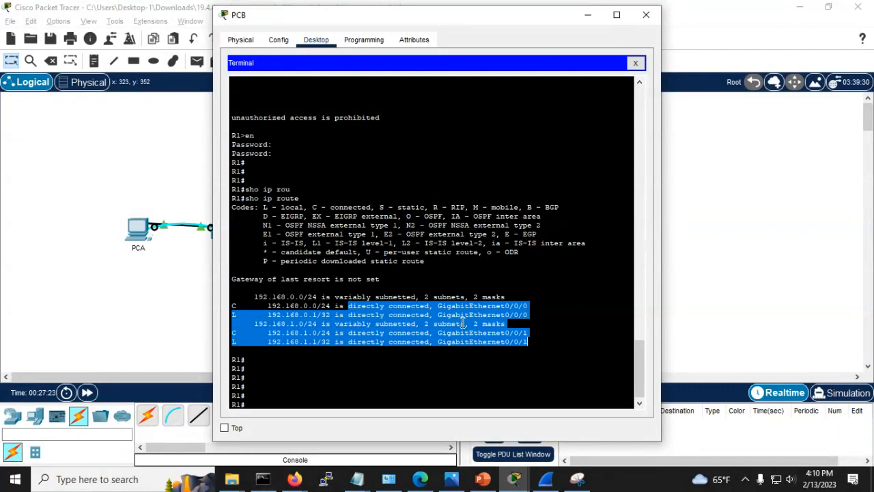
pyautogui.click(463, 324)
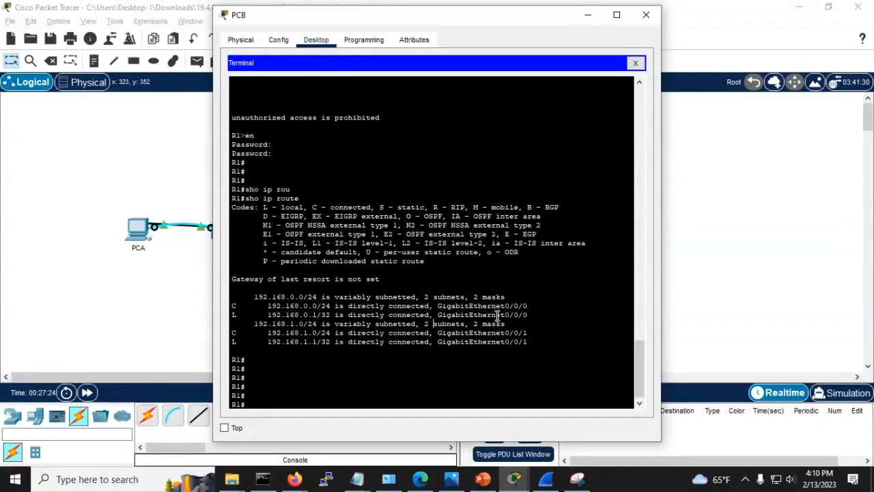
pyautogui.hotkey('alt', 'Tab')
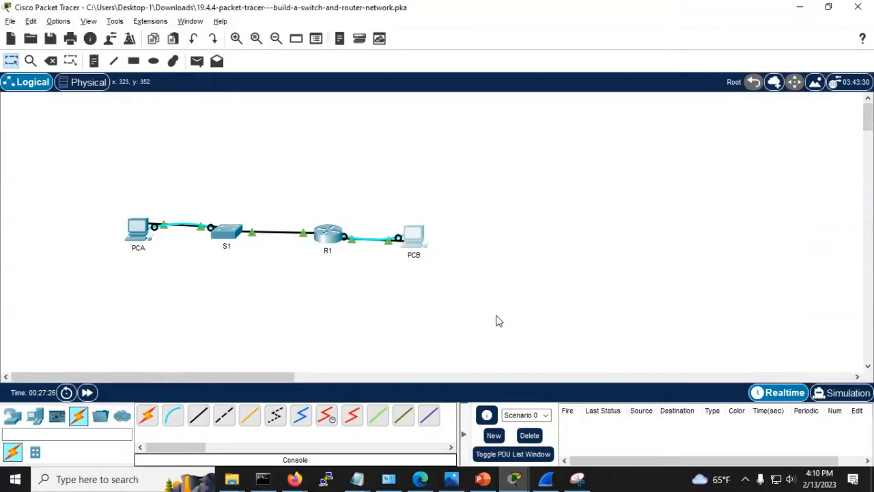
# Step: Check the next instruction, then run sho int g0/0/1 on R1 and page through it
pyautogui.hotkey('alt', 'Tab')
pyautogui.hotkey('alt', 'Tab')
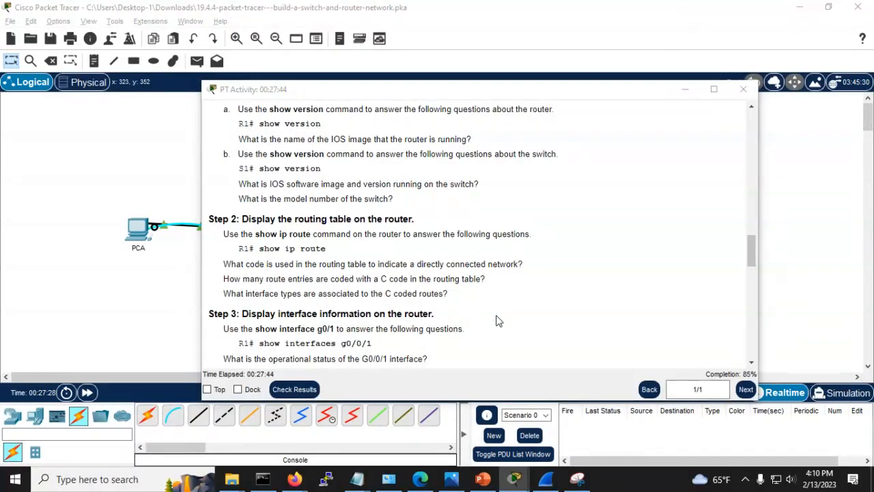
pyautogui.hotkey('alt', 'Tab')
pyautogui.hotkey('alt', 'Tab')
pyautogui.hotkey('alt', 'Tab')
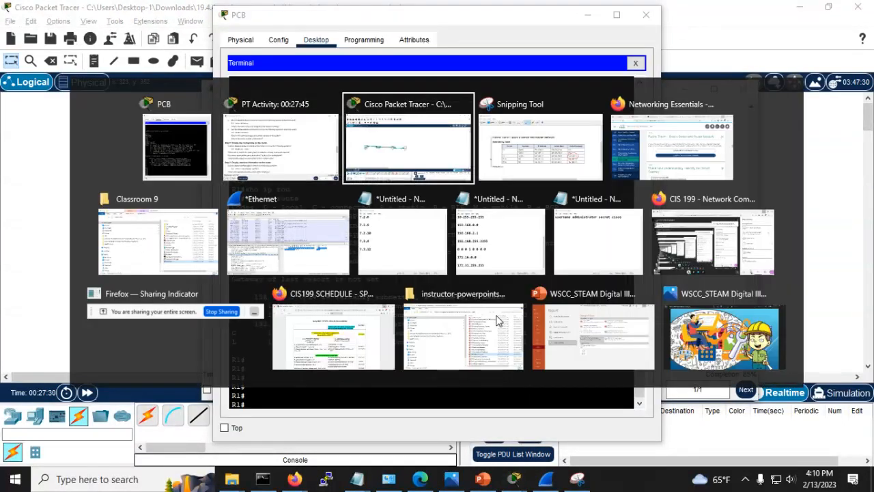
pyautogui.hotkey('alt', 'shift', 'Tab')
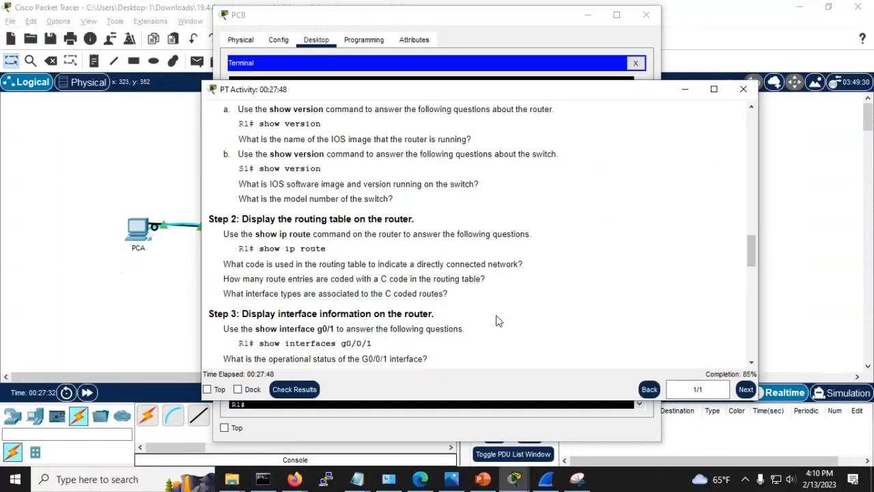
pyautogui.scroll(-2, 354, 263)
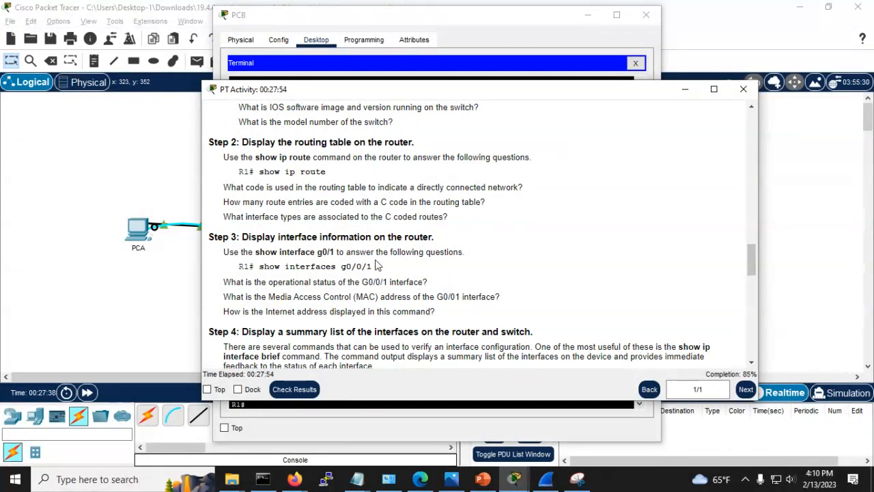
pyautogui.hotkey('alt', 'Tab')
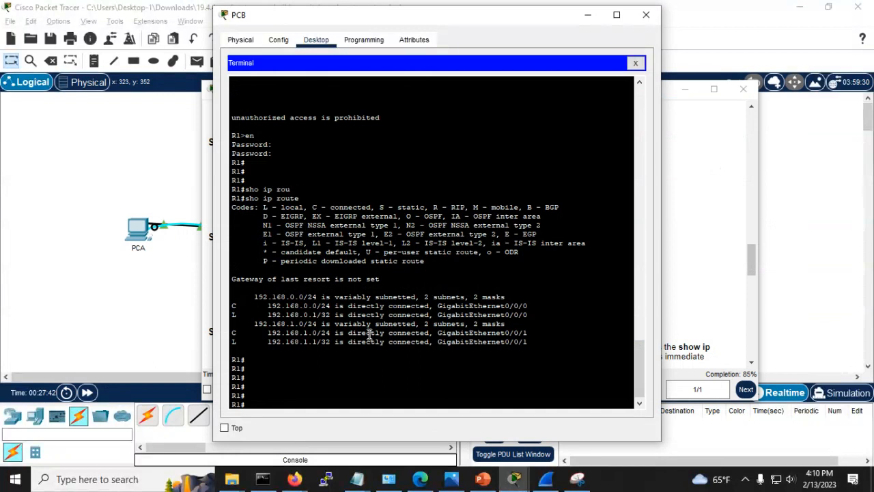
pyautogui.press('Return')
pyautogui.press('Return')
pyautogui.write('sho')
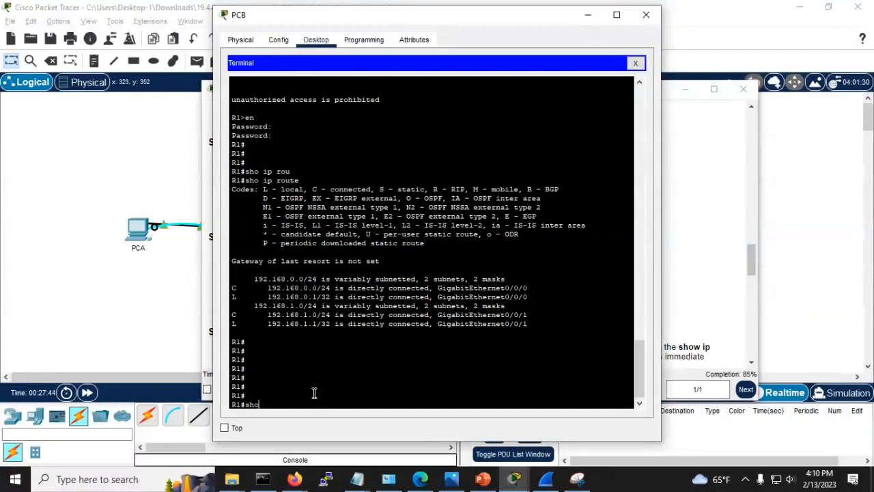
pyautogui.write(' int g0/0/1')
pyautogui.press('Return')
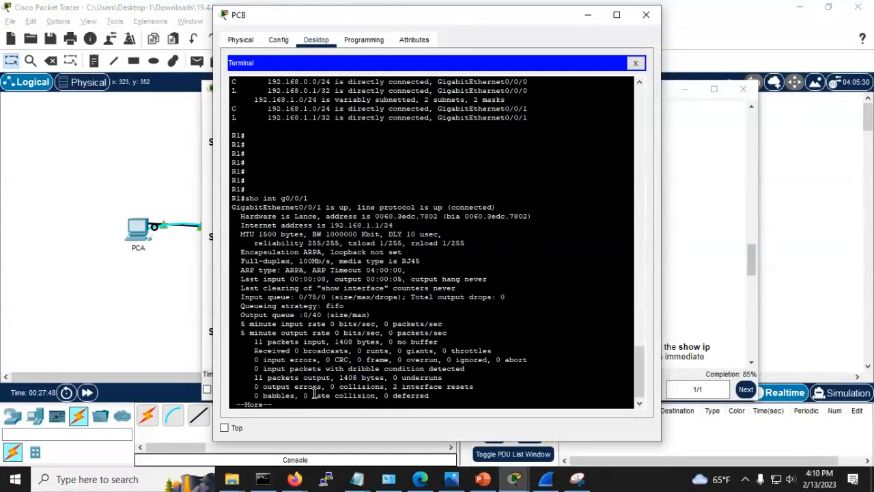
pyautogui.press('space')
# Step: Highlight G0/0/1's up/up status and line protocol lines in the output
pyautogui.hotkey('alt', 'Tab')
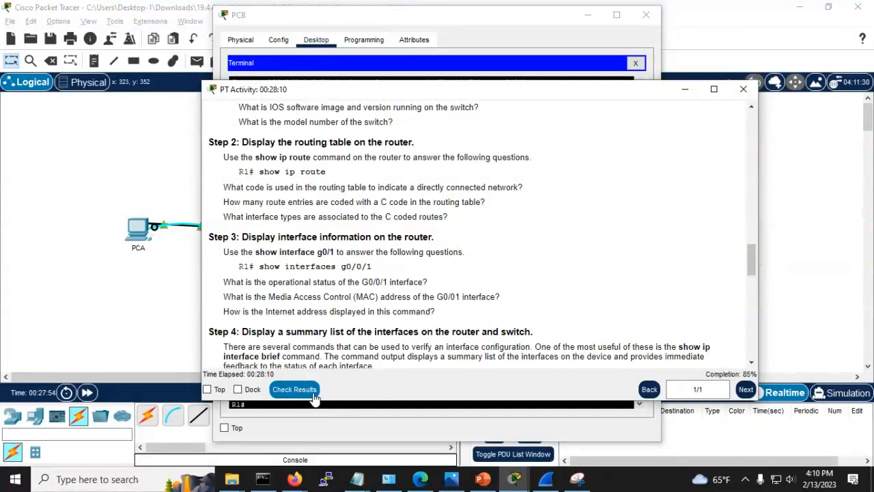
pyautogui.hotkey('alt', 'Tab')
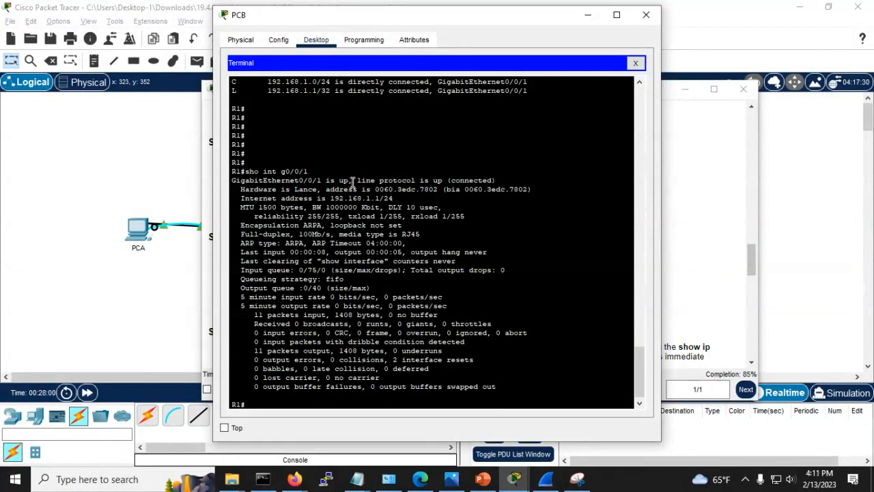
pyautogui.moveTo(358, 182); pyautogui.dragTo(544, 184)
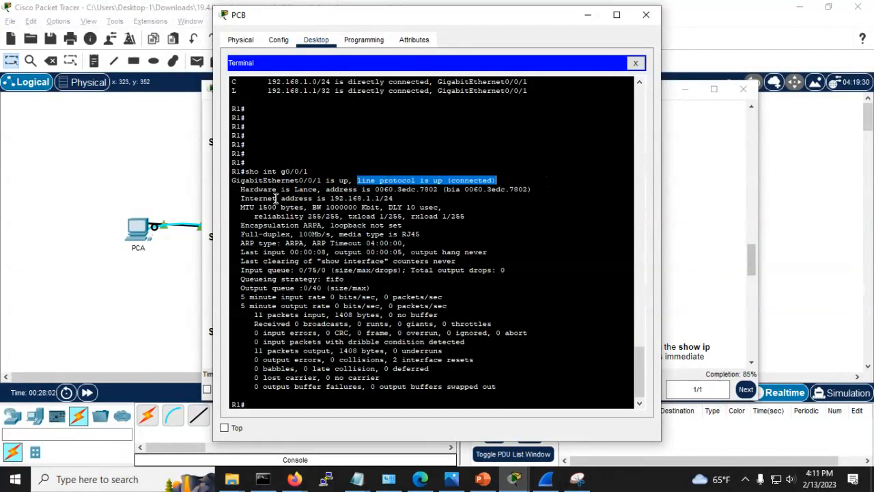
pyautogui.moveTo(241, 189); pyautogui.dragTo(402, 198)
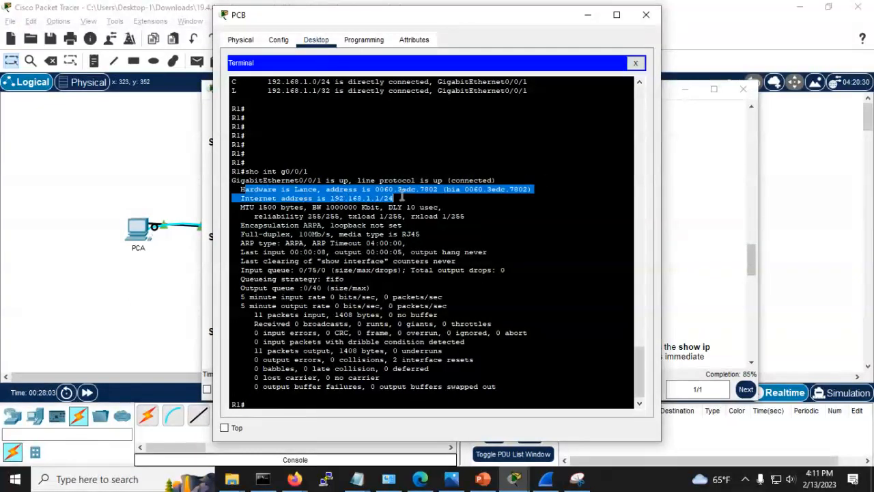
pyautogui.click(276, 198)
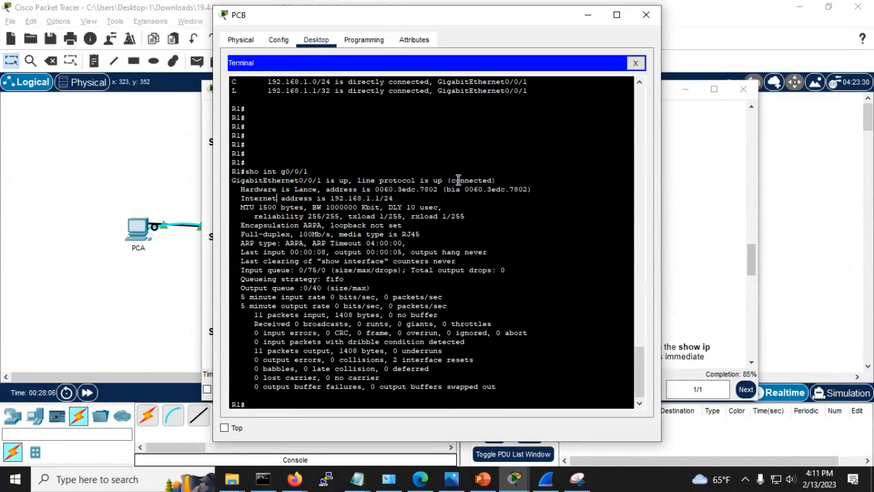
pyautogui.tripleClick(232, 181)
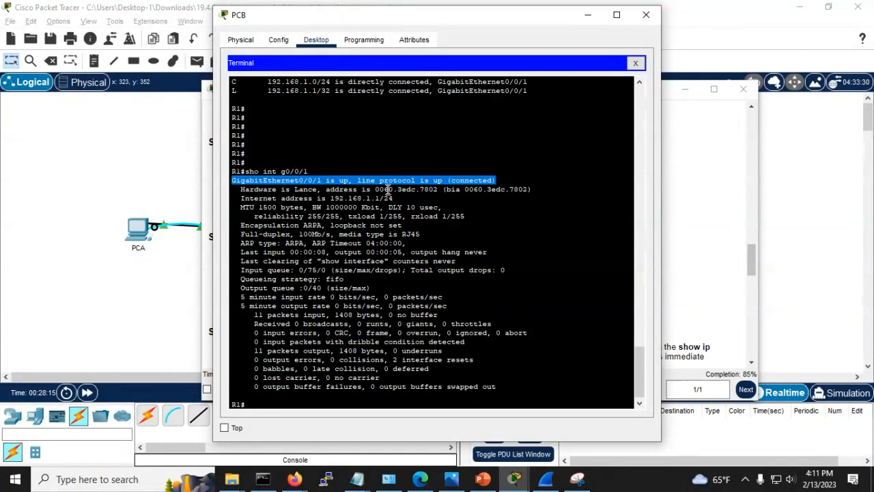
pyautogui.hotkey('alt', 'Tab')
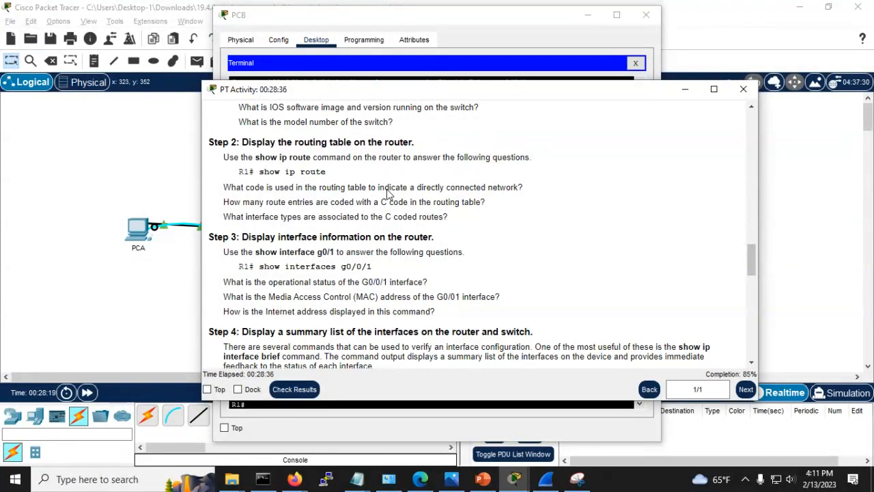
pyautogui.hotkey('alt', 'Tab')
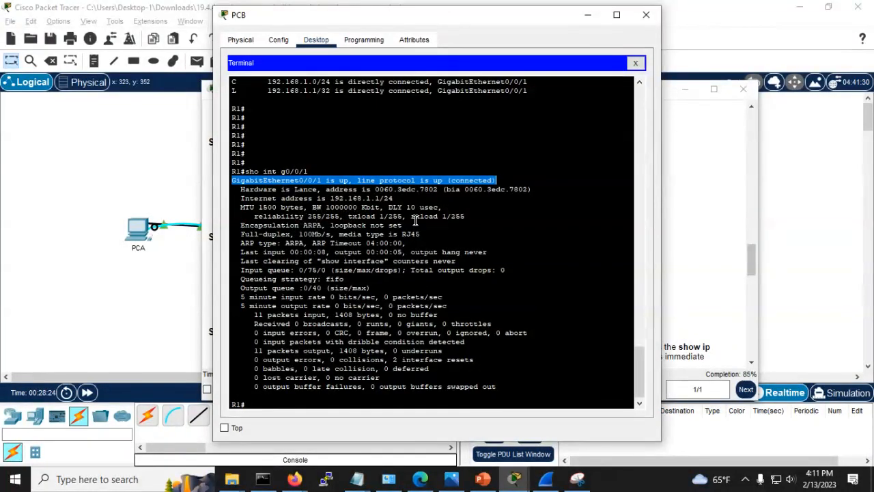
pyautogui.click(360, 194)
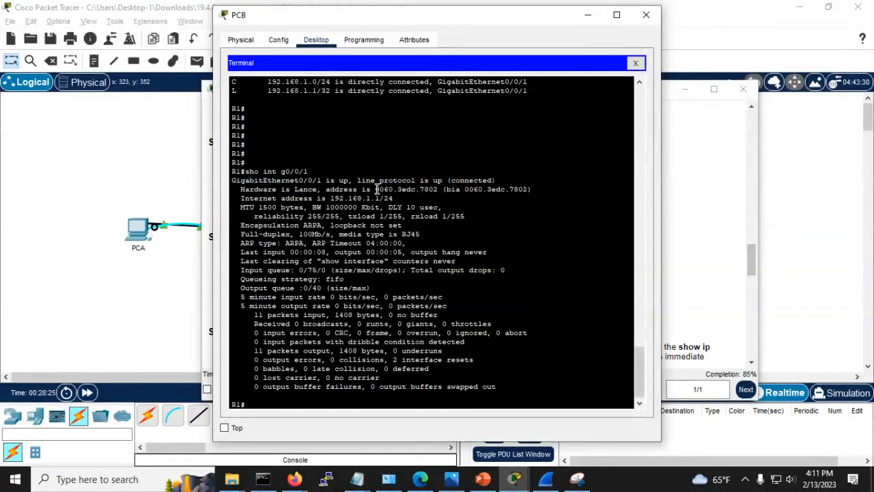
# Step: Highlight the MAC address 0060.3edc.7802 and its burned-in (bia) address
pyautogui.moveTo(375, 189); pyautogui.dragTo(438, 189)
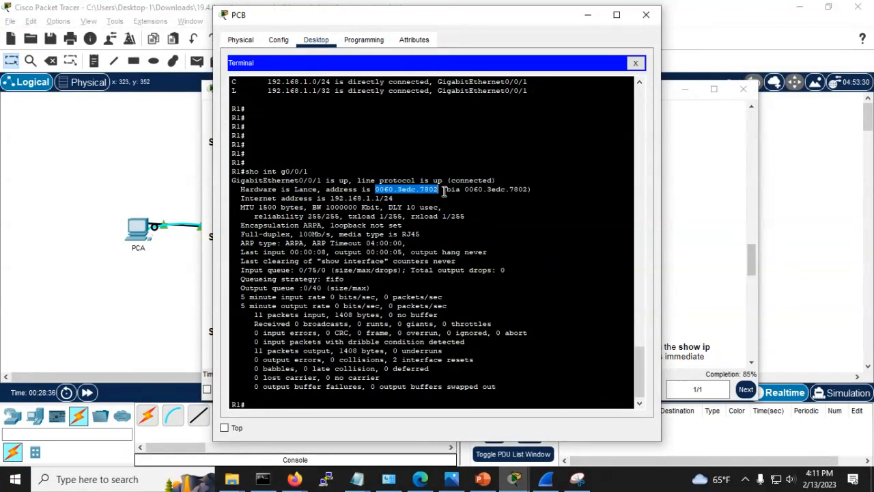
pyautogui.click(445, 189)
pyautogui.moveTo(446, 189); pyautogui.dragTo(533, 190)
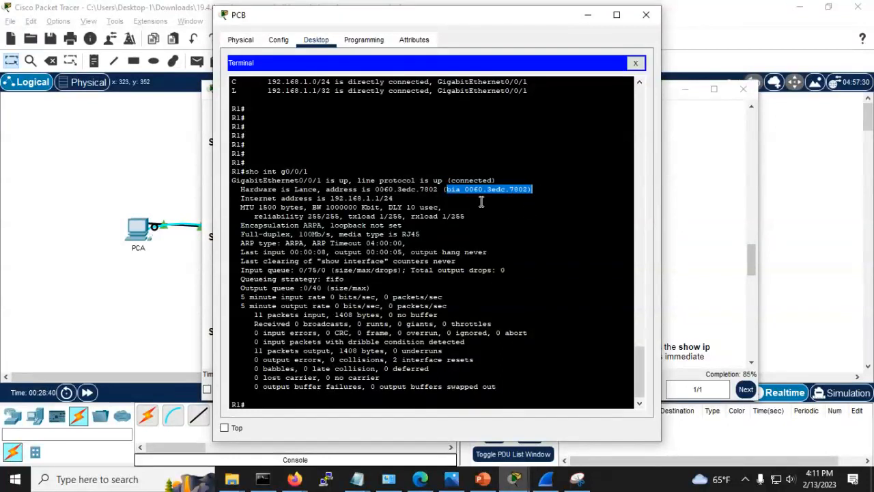
pyautogui.doubleClick(454, 191)
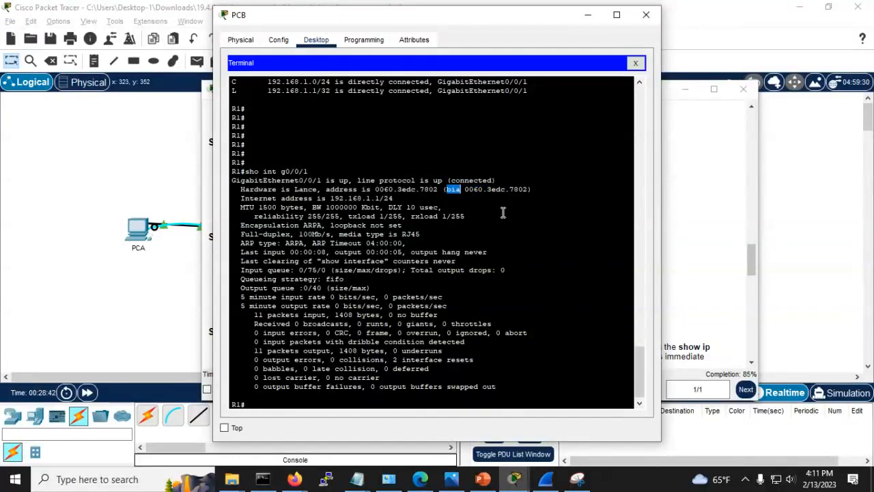
pyautogui.moveTo(374, 189); pyautogui.dragTo(534, 193)
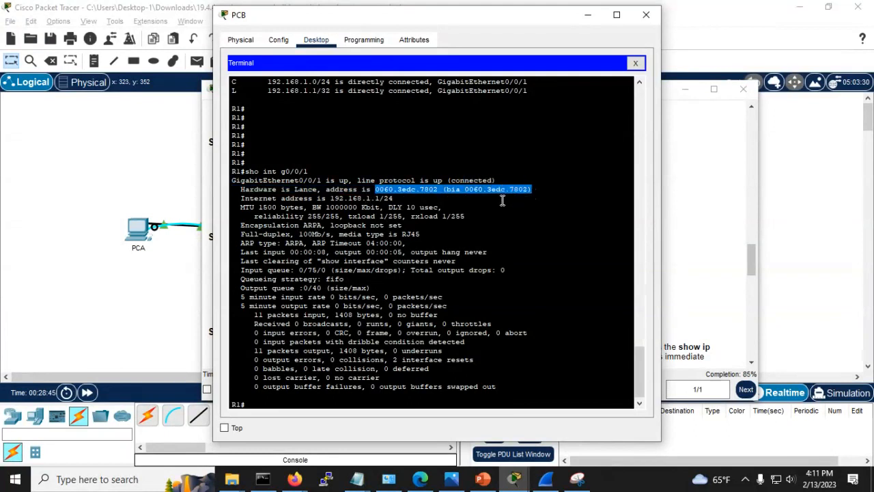
pyautogui.click(502, 199)
# Step: Highlight the Internet address 192.168.1.1/24 and its /24 prefix length
pyautogui.hotkey('alt', 'Tab')
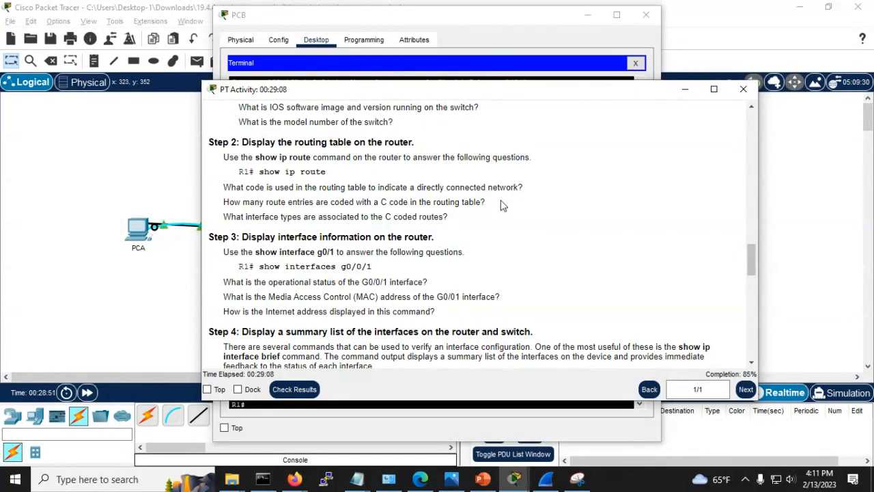
pyautogui.hotkey('alt', 'Tab')
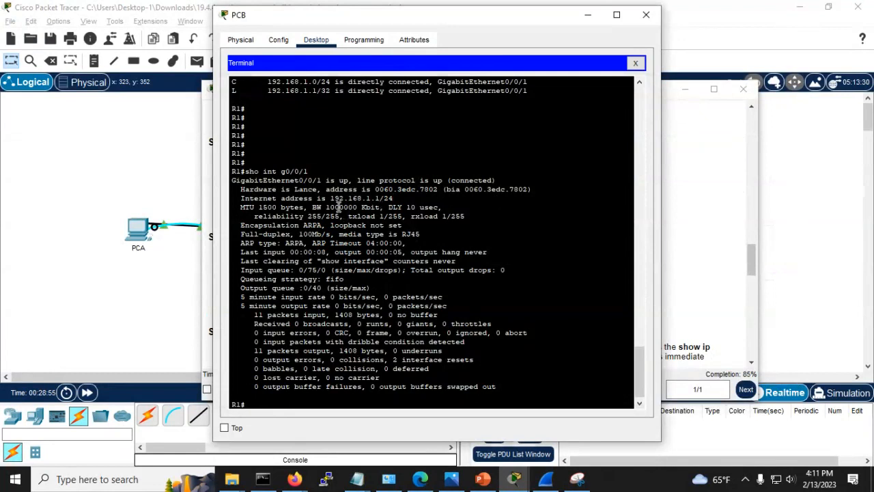
pyautogui.moveTo(241, 198); pyautogui.dragTo(415, 202)
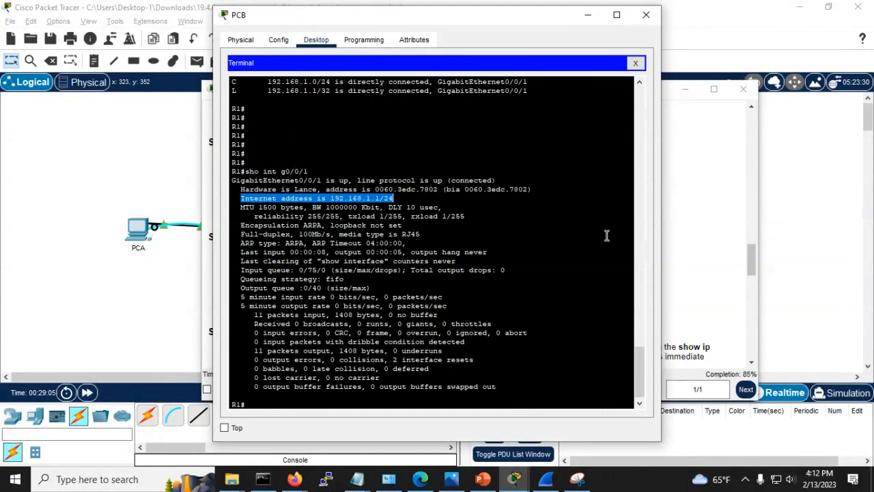
pyautogui.moveTo(396, 197); pyautogui.dragTo(329, 197)
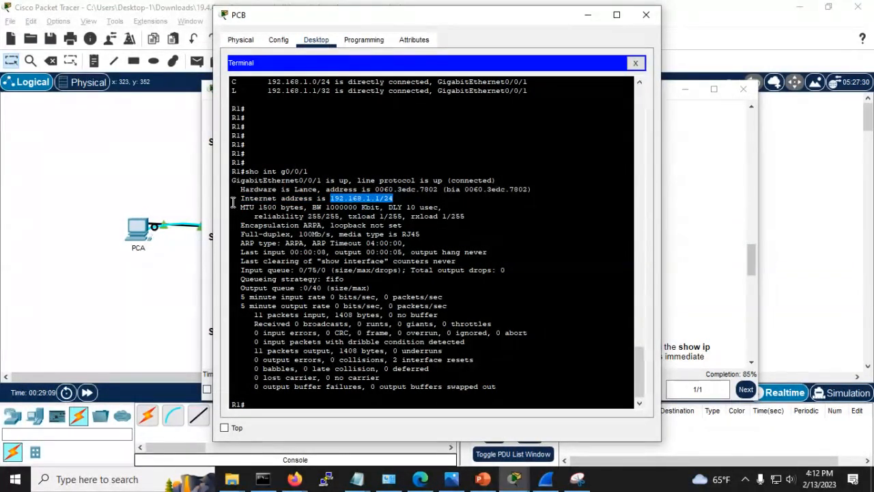
pyautogui.moveTo(239, 198); pyautogui.dragTo(421, 199)
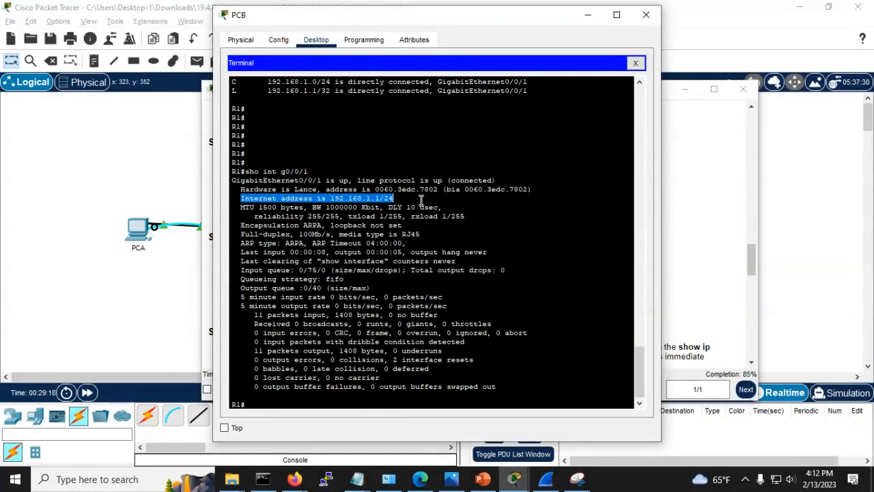
pyautogui.hotkey('alt', 'Tab')
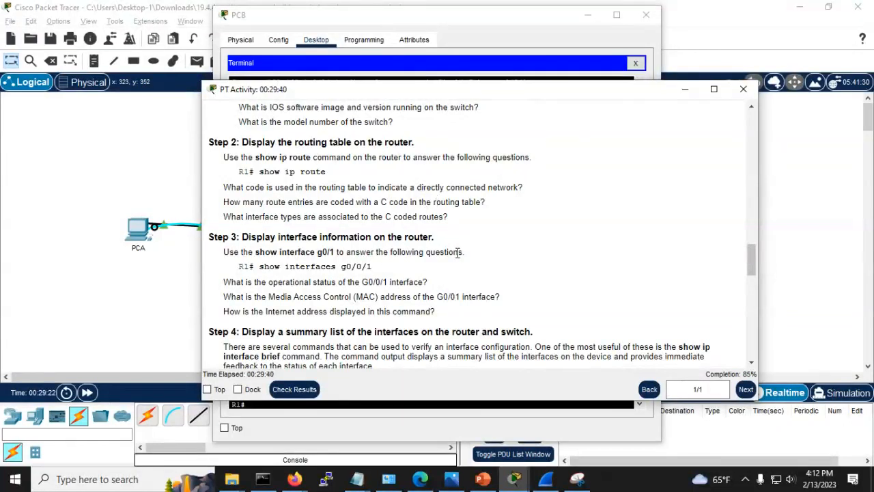
pyautogui.scroll(-1, 445, 253)
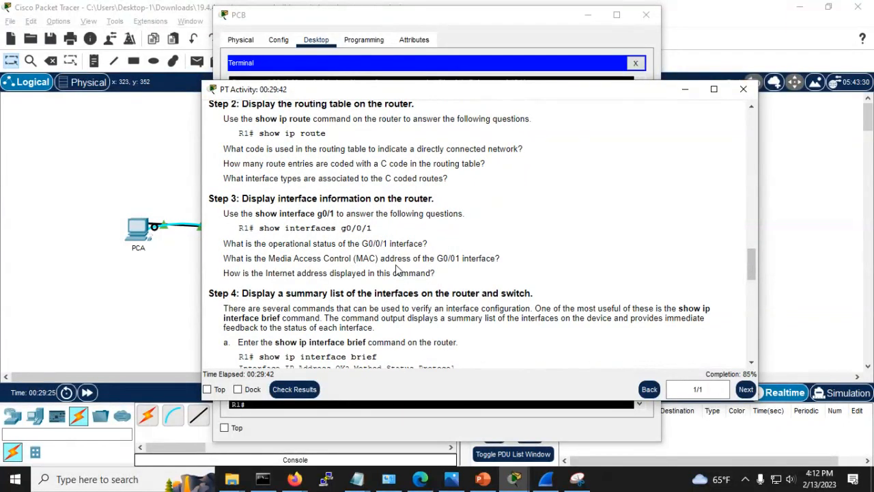
pyautogui.scroll(-2, 398, 269)
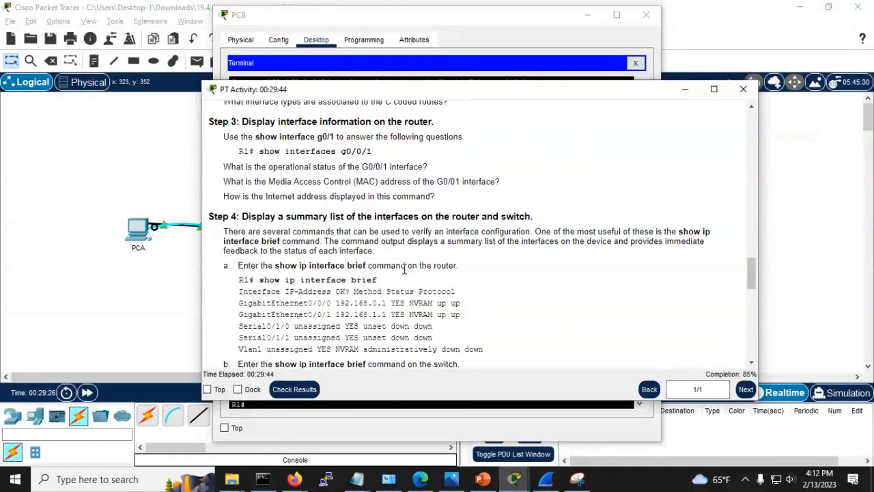
pyautogui.scroll(-2, 403, 270)
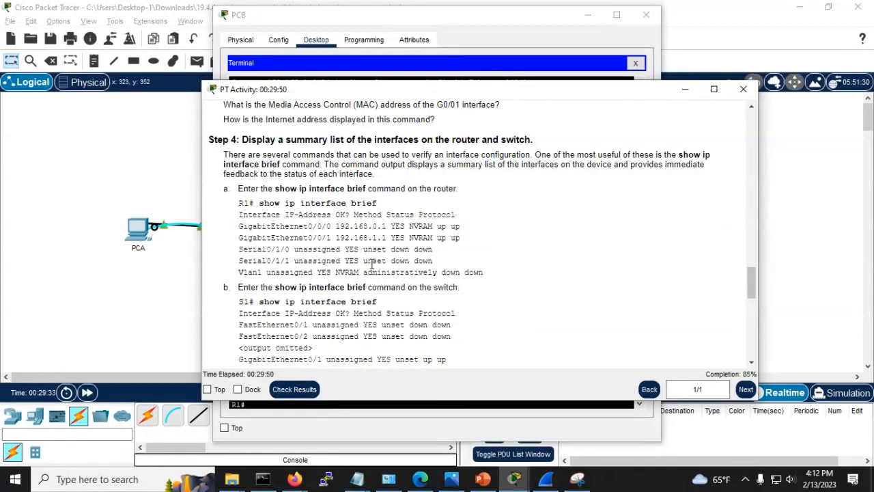
pyautogui.scroll(-1, 360, 260)
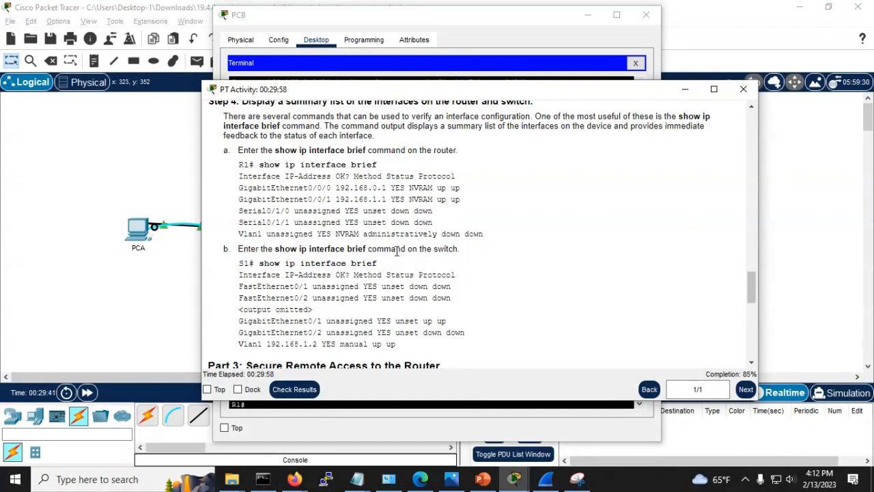
pyautogui.scroll(-1, 338, 282)
pyautogui.scroll(-5, 338, 282)
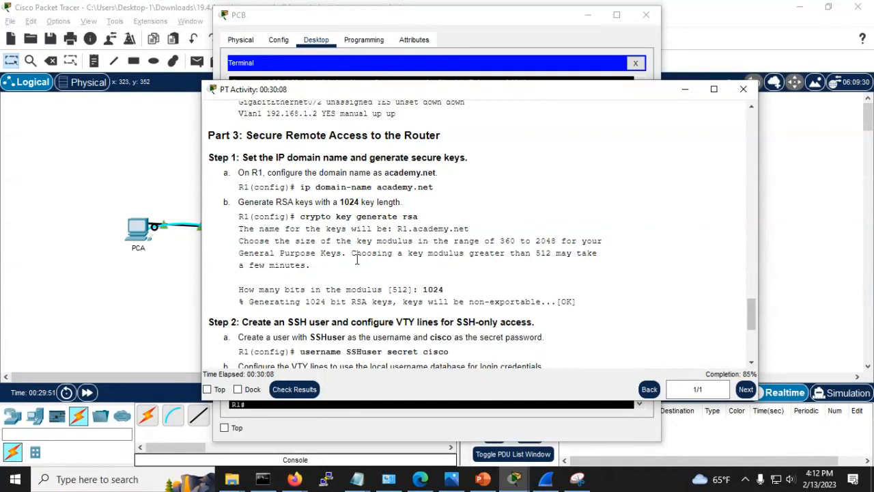
pyautogui.scroll(-1, 381, 286)
pyautogui.scroll(-4, 372, 287)
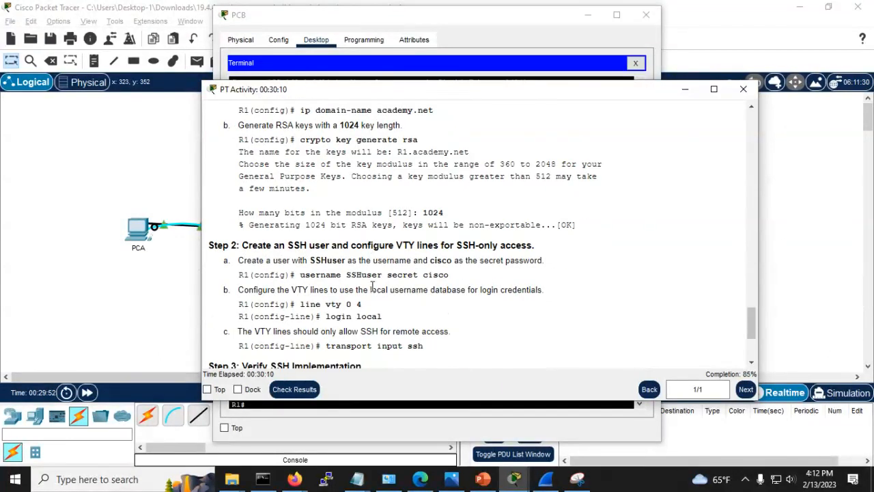
pyautogui.scroll(-1, 372, 290)
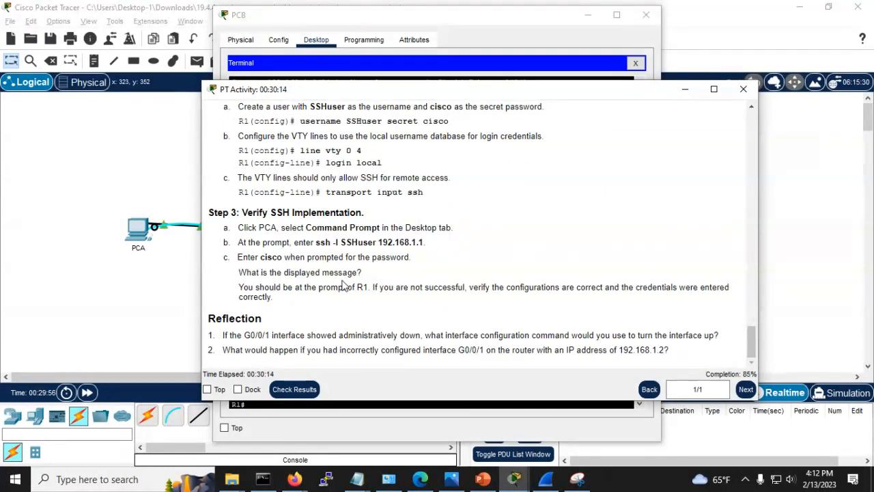
pyautogui.scroll(4, 345, 285)
pyautogui.scroll(3, 345, 285)
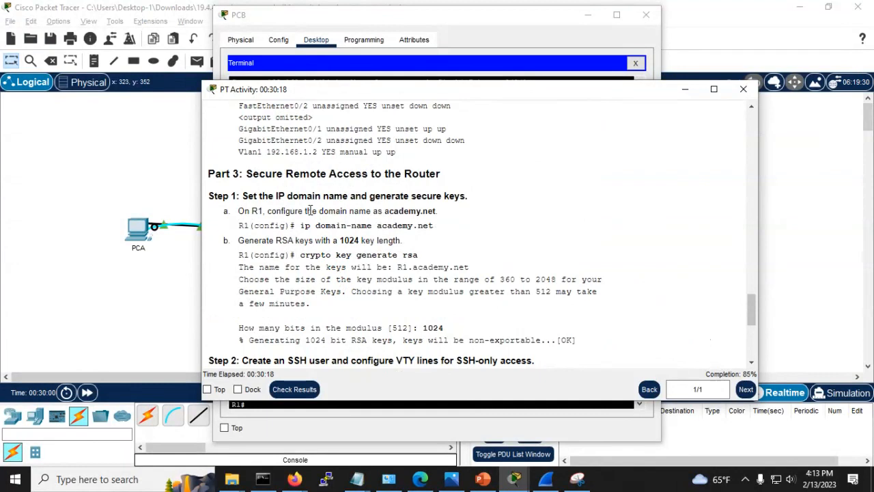
# Step: Set R1's IP domain name to academy.net from global configuration mode
pyautogui.moveTo(300, 225); pyautogui.dragTo(444, 226)
pyautogui.rightClick(408, 227)
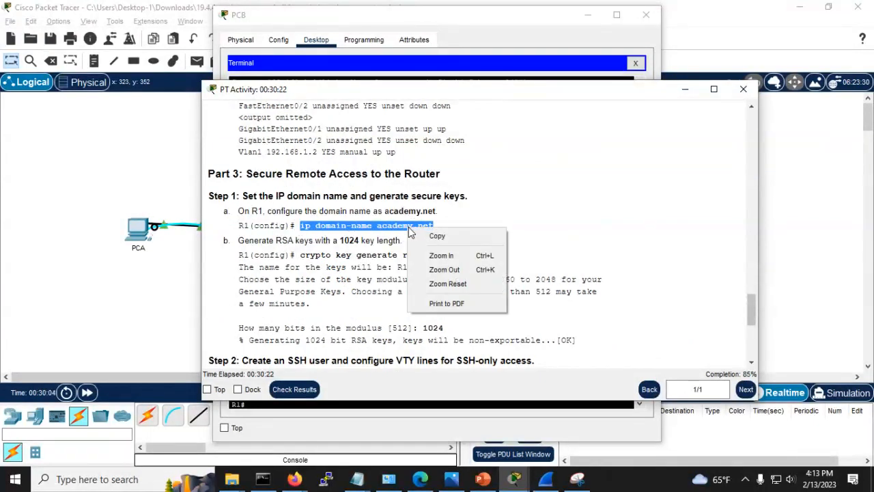
pyautogui.click(430, 236)
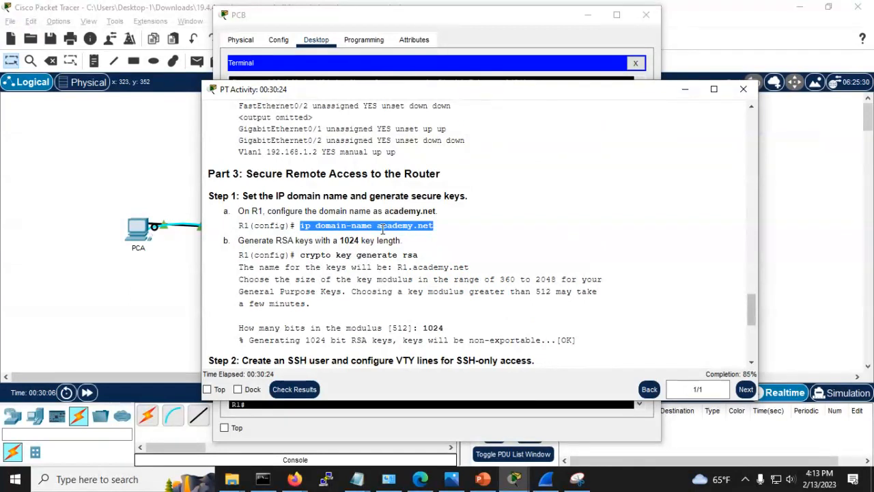
pyautogui.hotkey('alt', 'Tab')
pyautogui.press('Return')
pyautogui.press('Return')
pyautogui.press('Return')
pyautogui.press('Return')
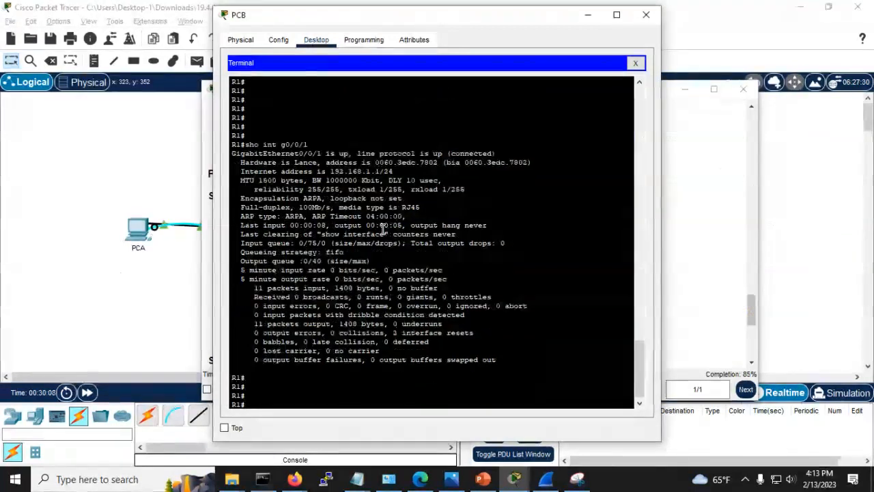
pyautogui.write('conf t')
pyautogui.press('Return')
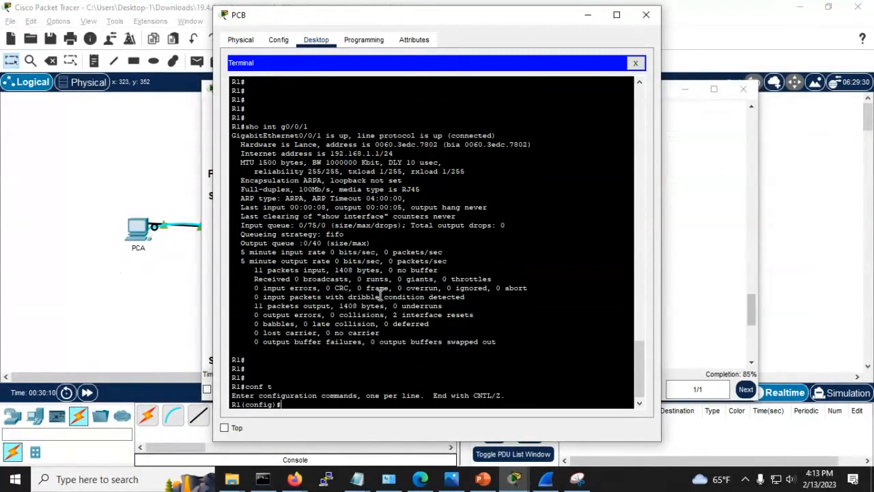
pyautogui.rightClick(287, 405)
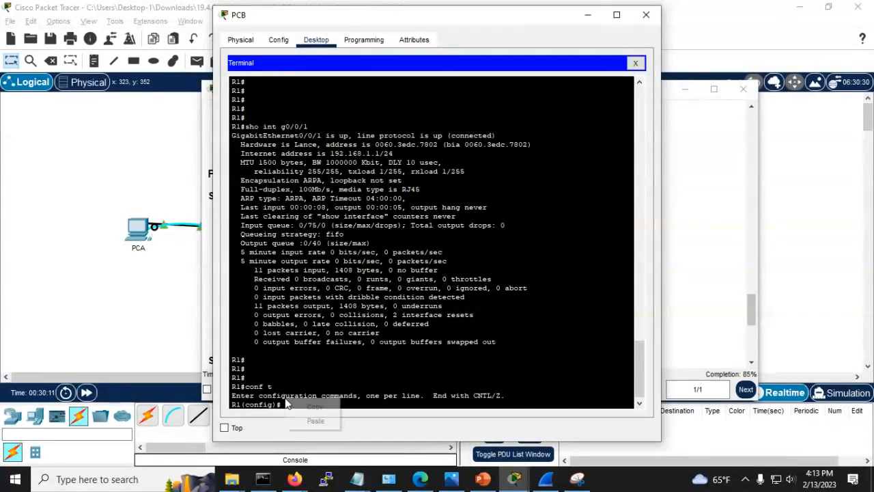
pyautogui.click(315, 421)
pyautogui.press('Return')
# Step: Try a partial 'gener' key-generation command on R1 and erase it when unrecognized
pyautogui.hotkey('alt', 'Tab')
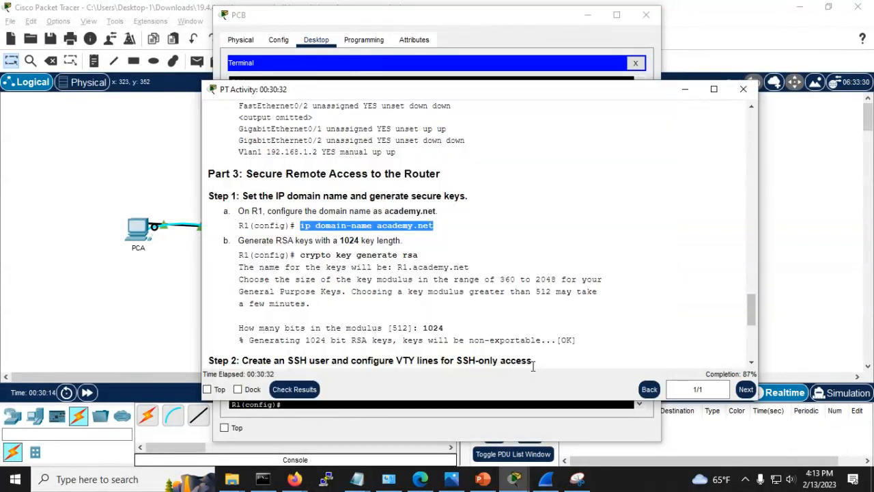
pyautogui.hotkey('alt', 'Tab')
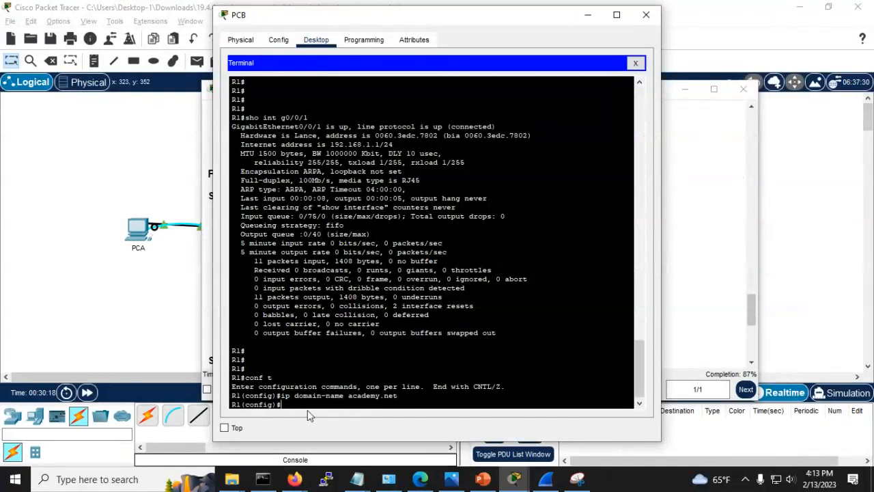
pyautogui.write('gen')
pyautogui.press('Tab')
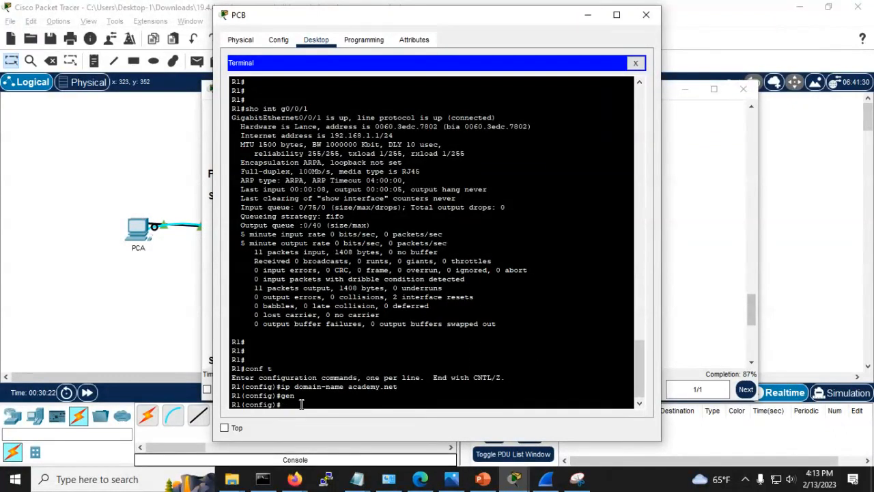
pyautogui.press('Return')
pyautogui.write('gen')
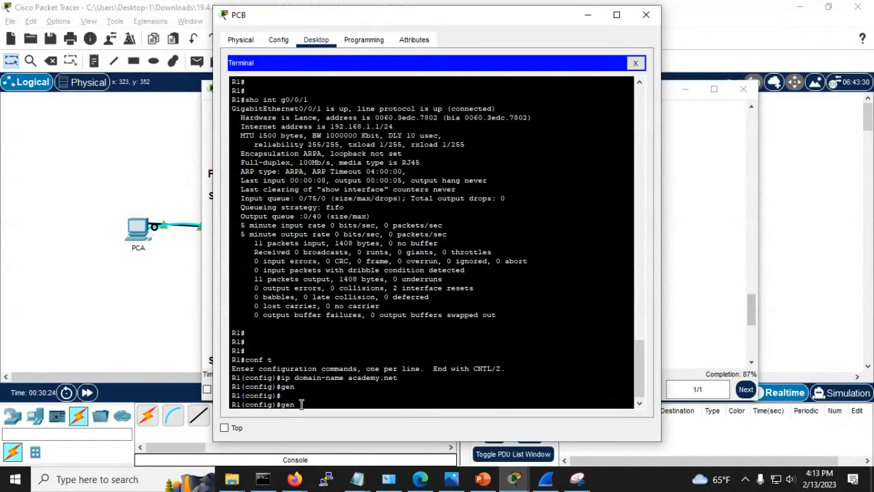
pyautogui.write('er')
pyautogui.press('Tab')
pyautogui.write('?')
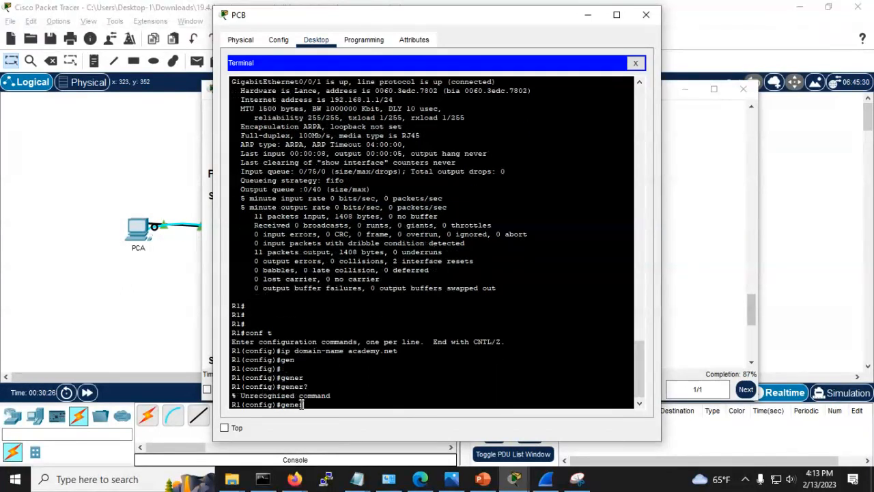
pyautogui.press('BackSpace')
pyautogui.press('BackSpace')
pyautogui.press('BackSpace')
pyautogui.press('BackSpace')
# Step: Enter crypto key generate rsa at R1's configuration prompt
pyautogui.hotkey('alt', 'Tab')
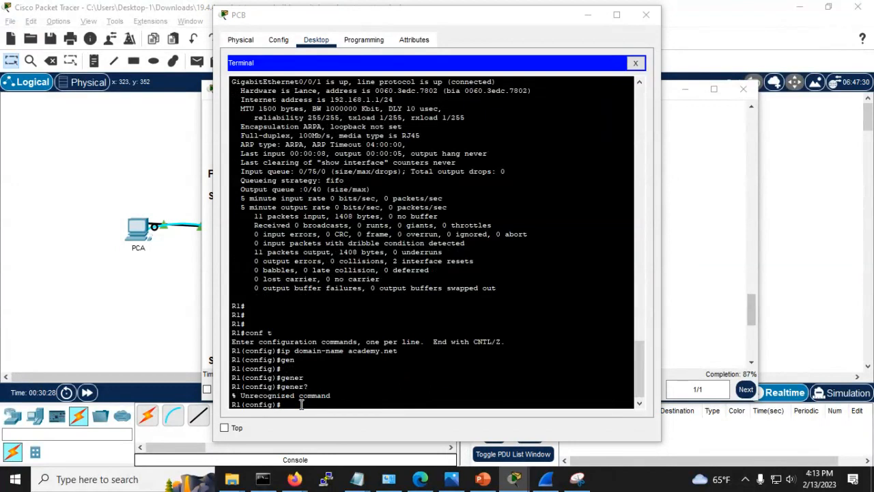
pyautogui.click(300, 404)
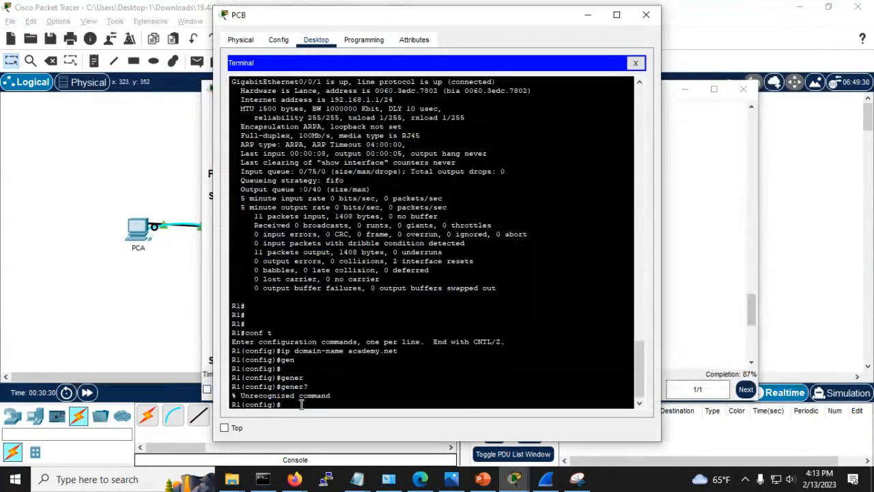
pyautogui.write('cry')
pyautogui.press('Tab')
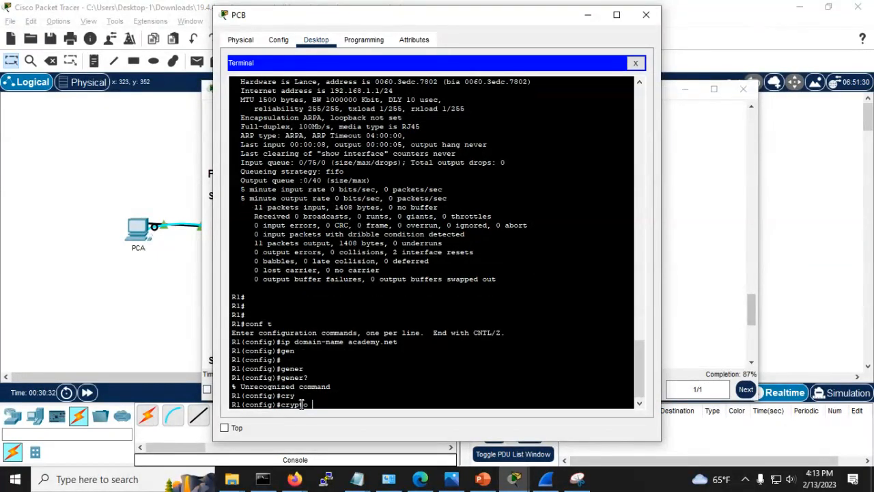
pyautogui.write('key')
pyautogui.press('Tab')
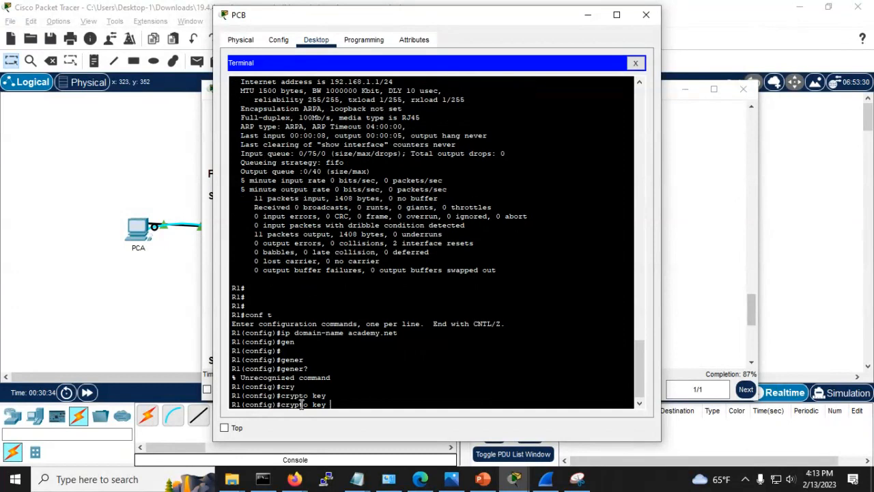
pyautogui.write('gen')
pyautogui.press('Tab')
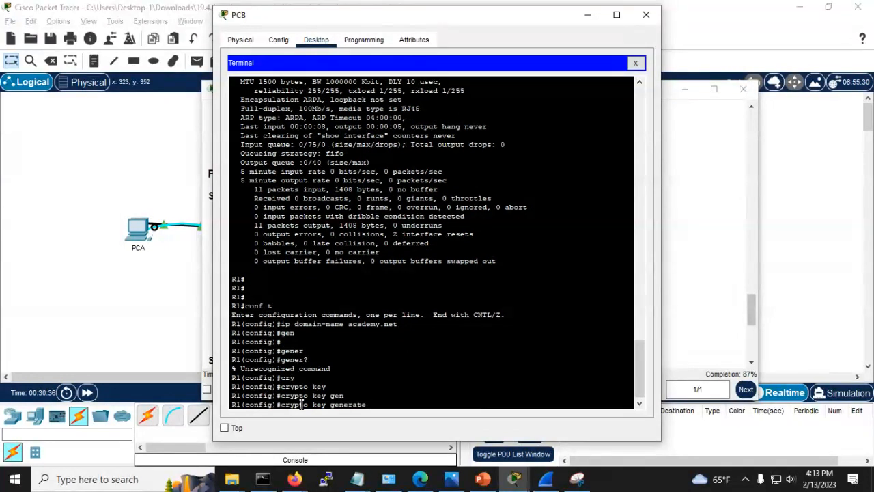
pyautogui.write('rsa')
# Step: Generate R1's RSA keys with a 1024-bit modulus
pyautogui.press('Return')
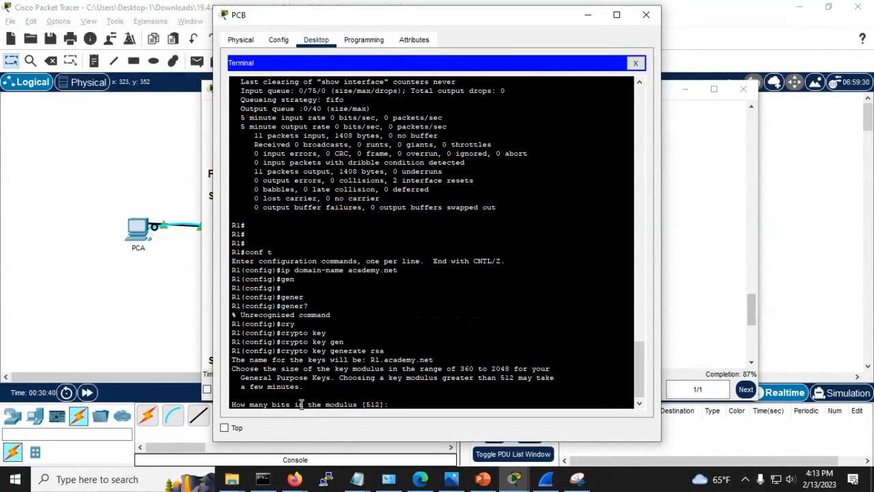
pyautogui.write('1024')
pyautogui.press('Return')
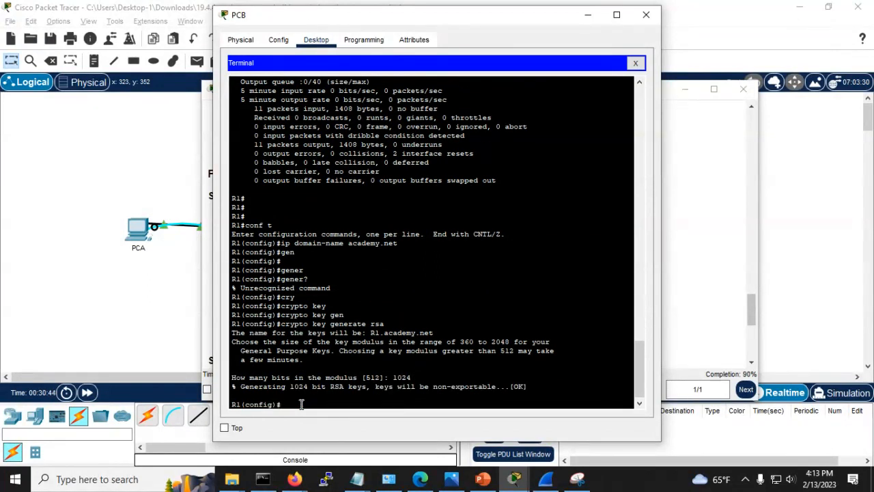
pyautogui.hotkey('alt', 'Tab')
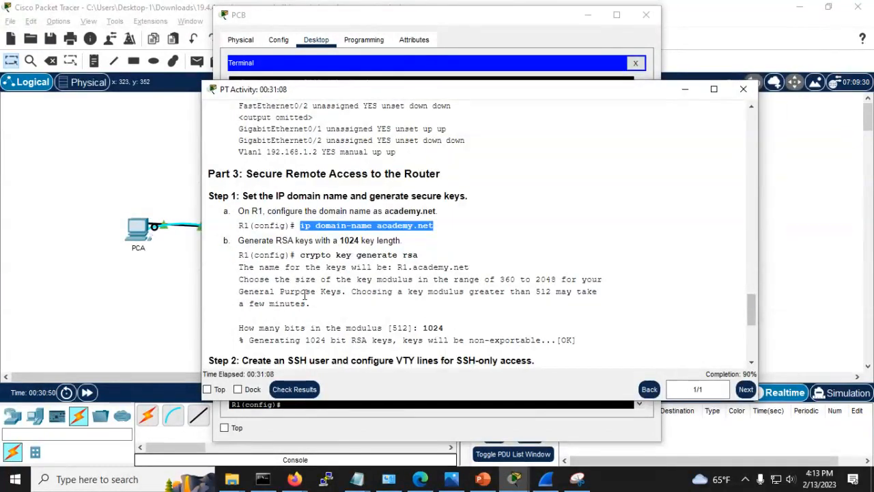
# Step: Copy the username SSHuser secret command from Step 2 of the instructions
pyautogui.scroll(-3, 378, 327)
pyautogui.scroll(-1, 377, 326)
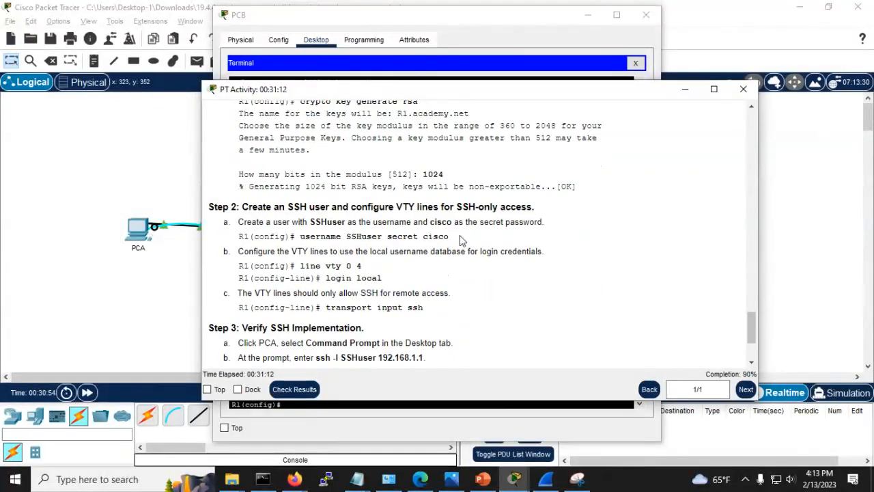
pyautogui.moveTo(449, 236); pyautogui.dragTo(299, 237)
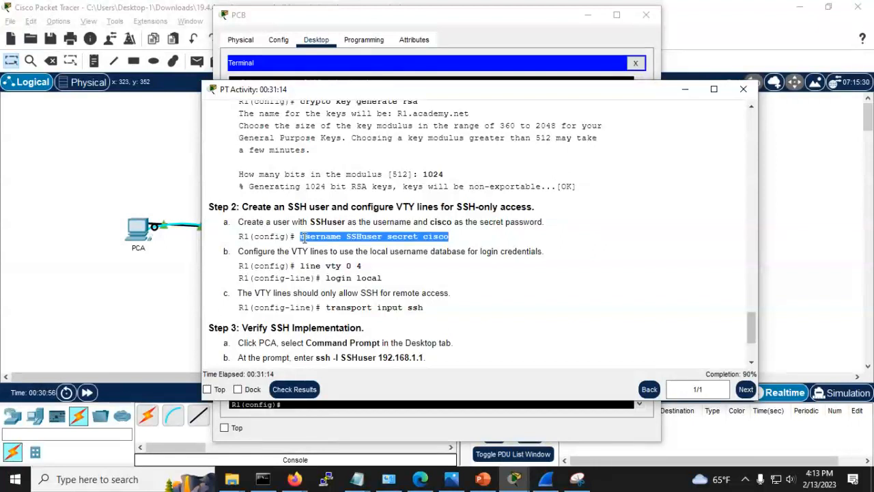
pyautogui.rightClick(301, 237)
pyautogui.click(317, 244)
pyautogui.hotkey('alt', 'Tab')
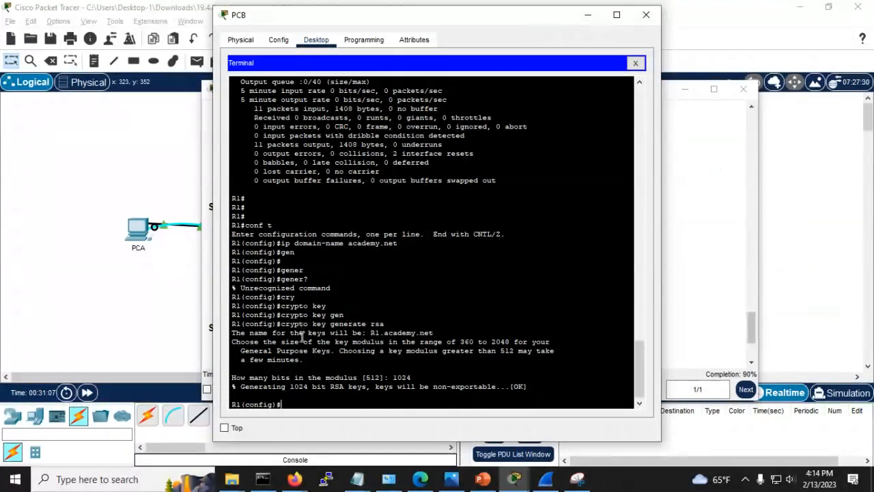
# Step: Paste and run the username SSHuser secret command to create the account on R1
pyautogui.rightClick(307, 398)
pyautogui.click(335, 421)
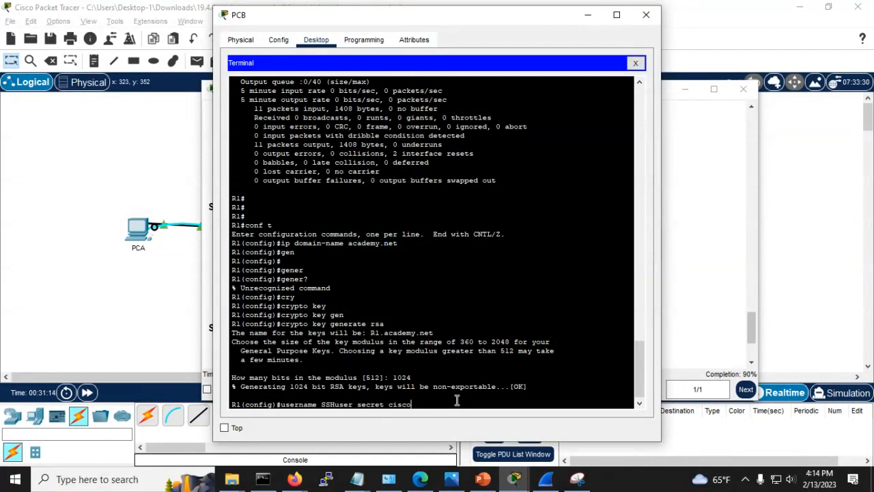
pyautogui.press('Return')
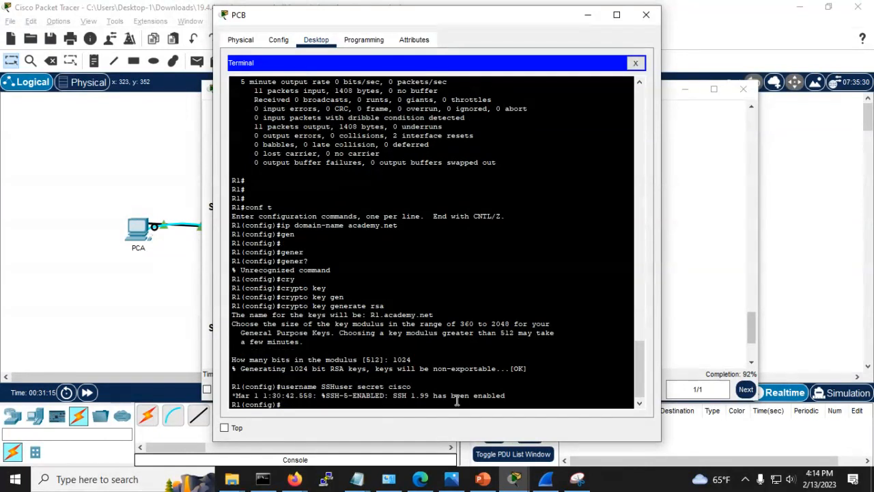
pyautogui.press('Return')
pyautogui.press('Return')
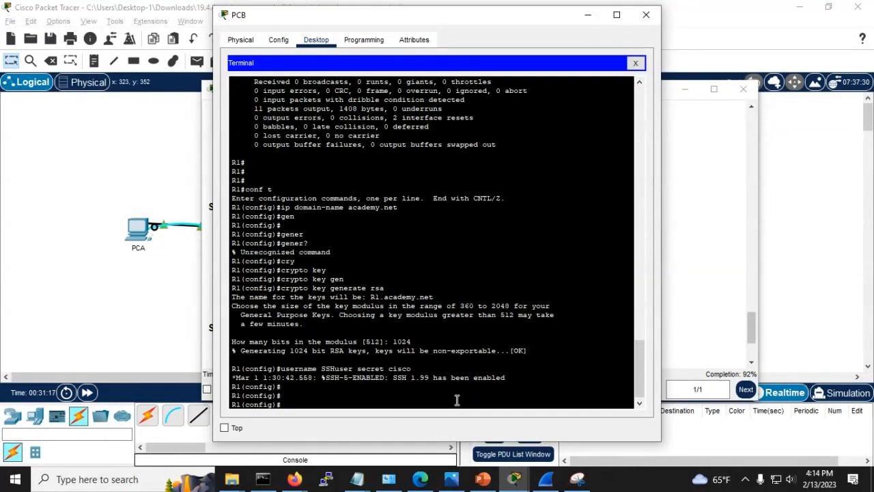
pyautogui.hotkey('alt', 'Tab')
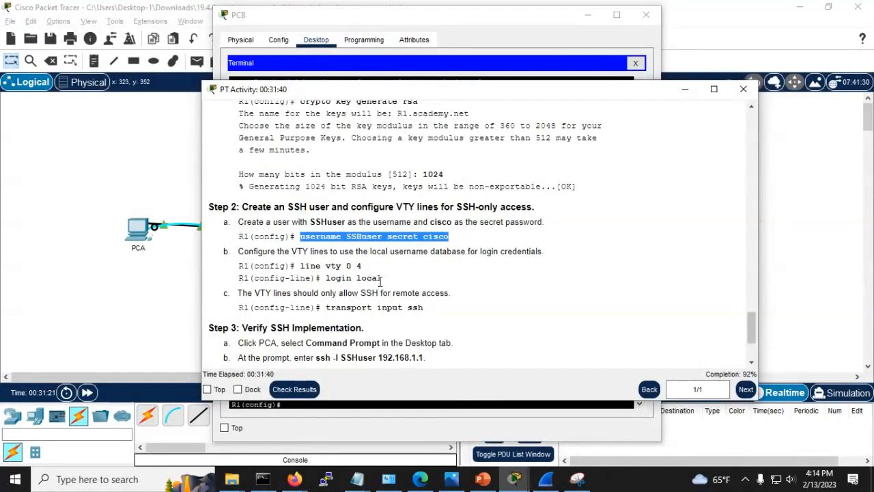
# Step: Under line vty 0 4 on R1, apply login local
pyautogui.hotkey('alt', 'Tab')
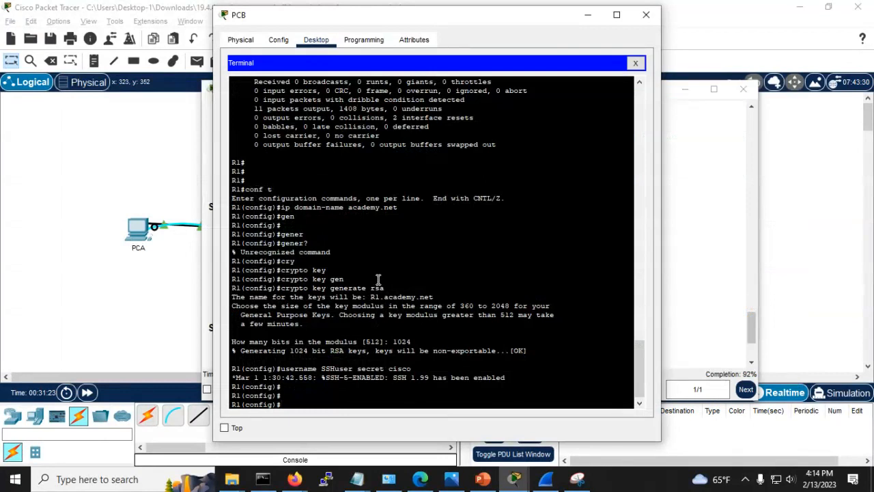
pyautogui.write('line vty 0 4')
pyautogui.press('Return')
pyautogui.write('log')
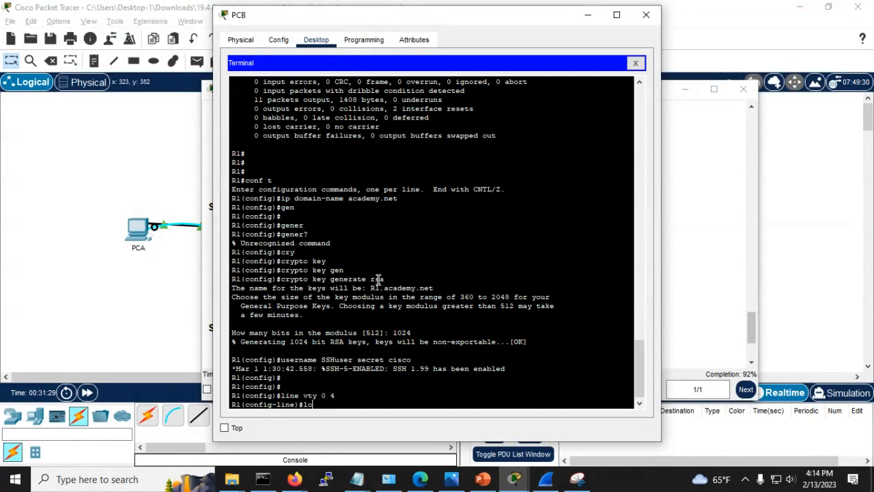
pyautogui.press('Tab')
pyautogui.press('BackSpace')
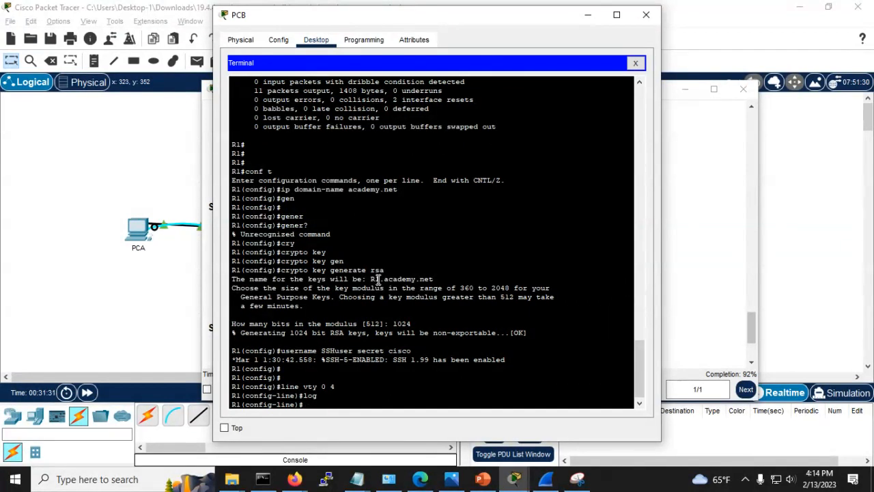
pyautogui.write('ogin')
pyautogui.press('Tab')
pyautogui.write('local')
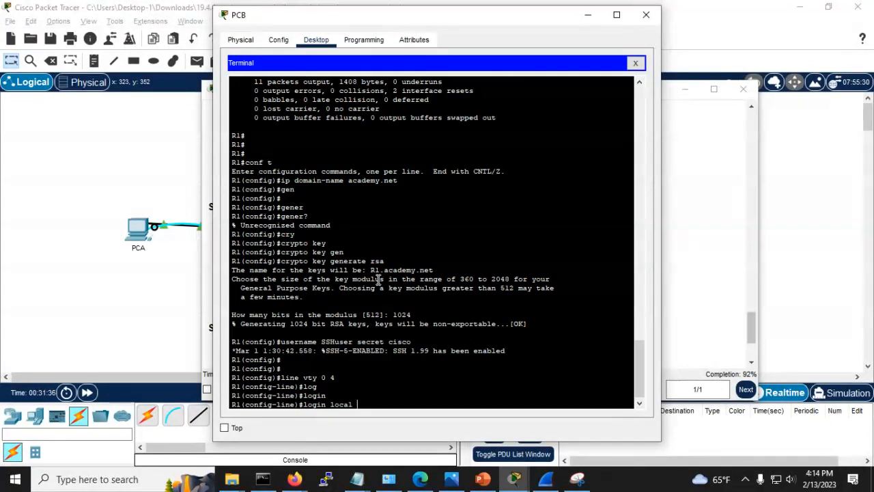
pyautogui.press('Return')
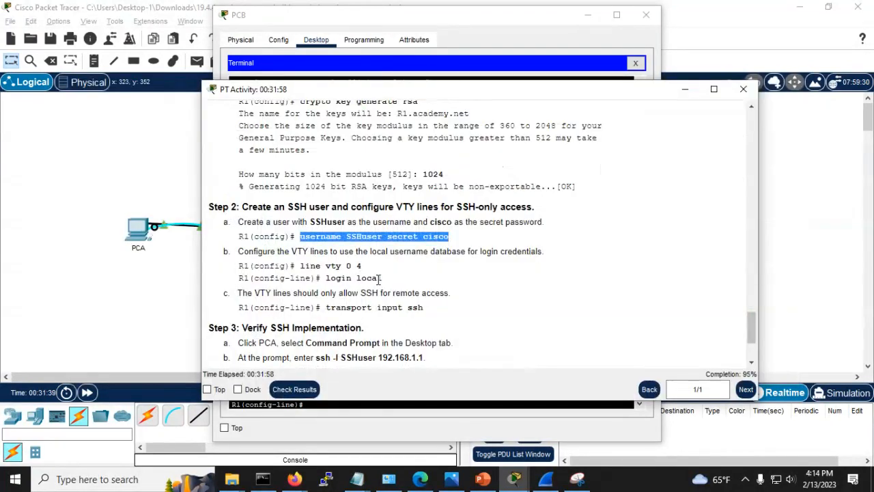
# Step: Restrict the VTY lines to SSH only with transport input ssh
pyautogui.hotkey('alt', 'Tab')
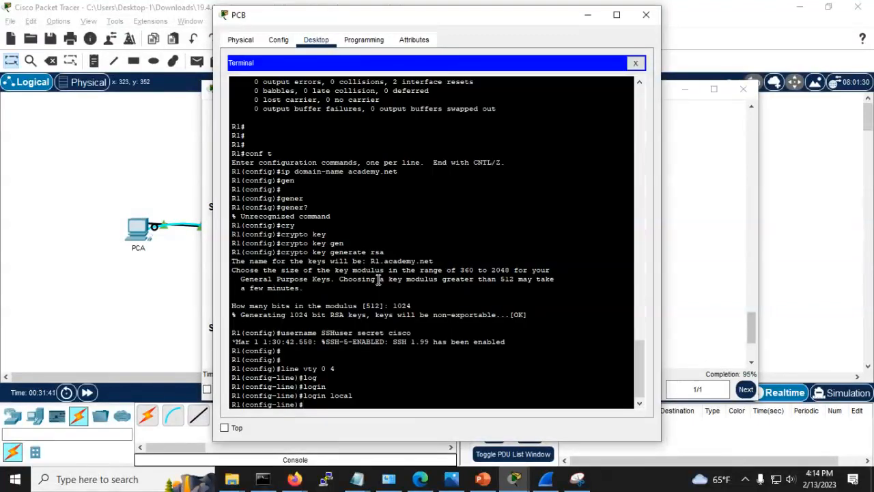
pyautogui.press('Tab')
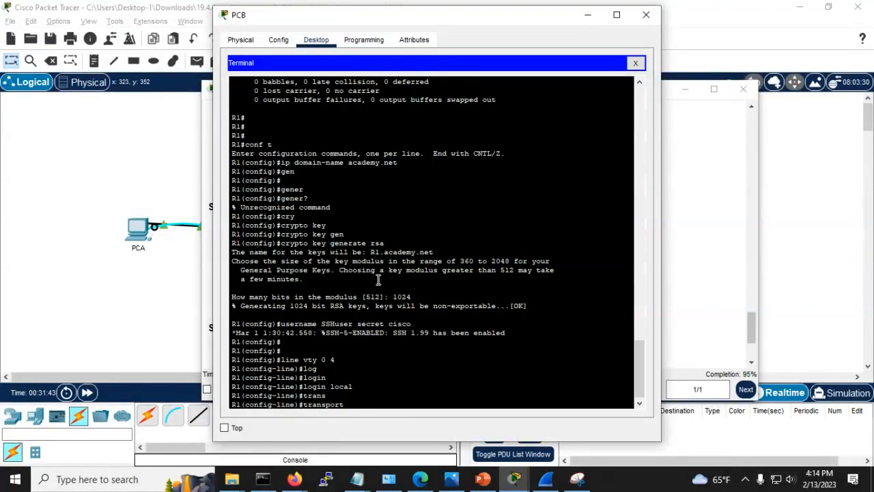
pyautogui.write('in')
pyautogui.press('Tab')
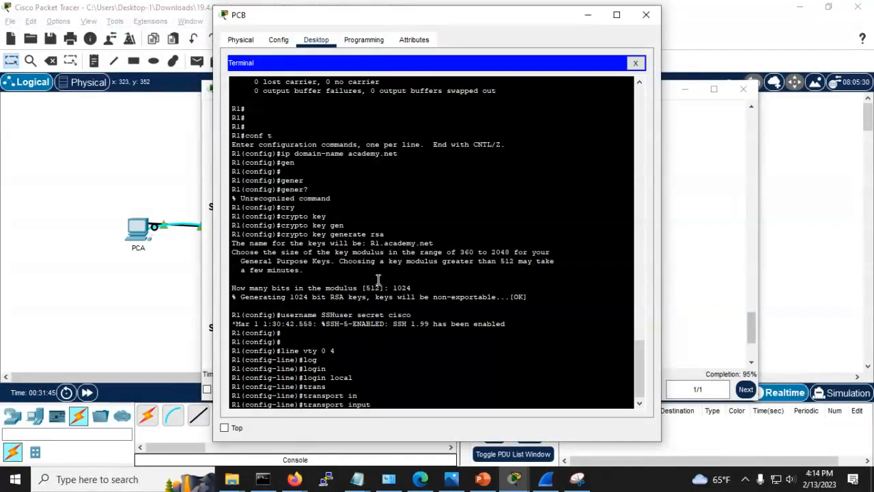
pyautogui.write('?')
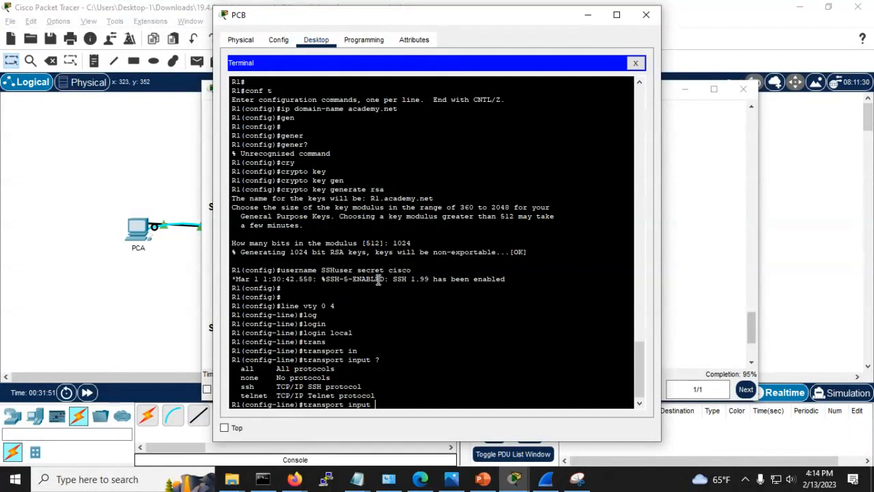
pyautogui.write('s')
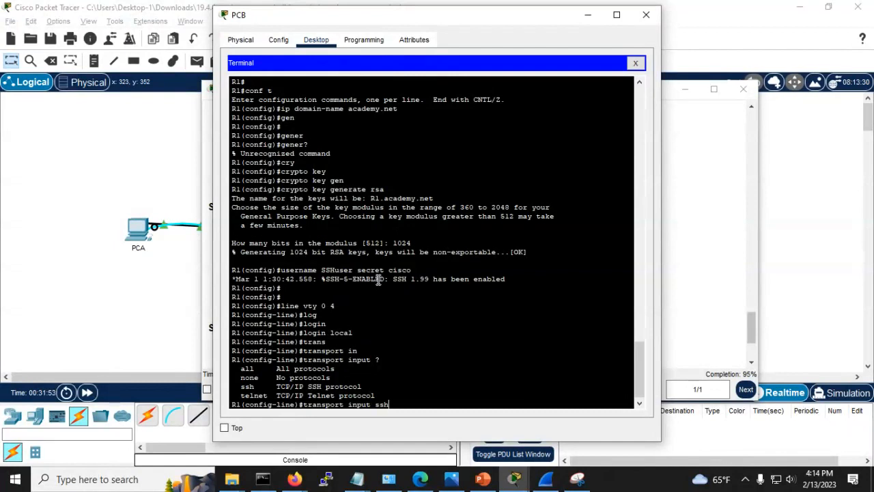
pyautogui.press('Return')
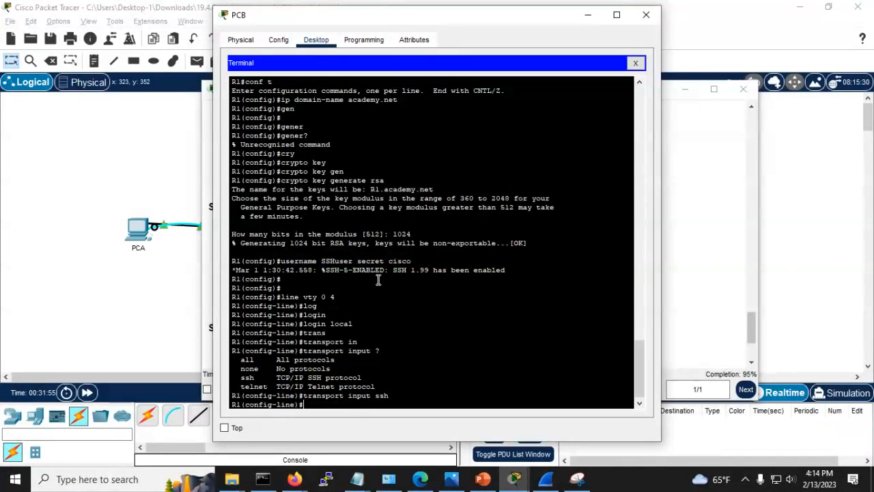
pyautogui.hotkey('alt', 'Tab')
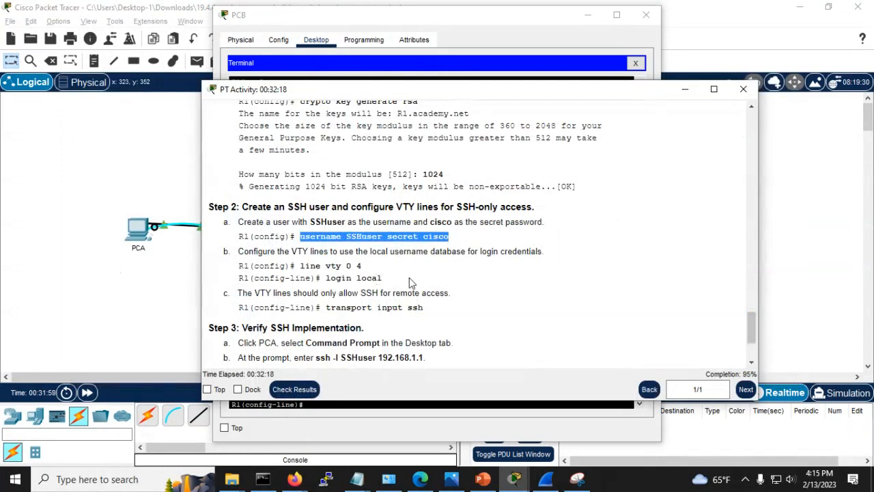
# Step: Copy the ssh -l SSHuser 192.168.1.1 command from Step 3 of the instructions
pyautogui.scroll(-1, 409, 277)
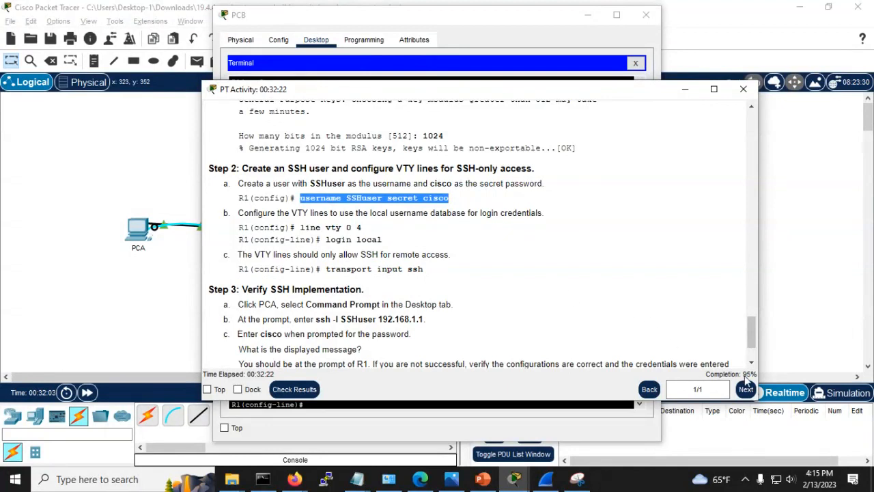
pyautogui.scroll(-1, 340, 307)
pyautogui.scroll(-1, 340, 307)
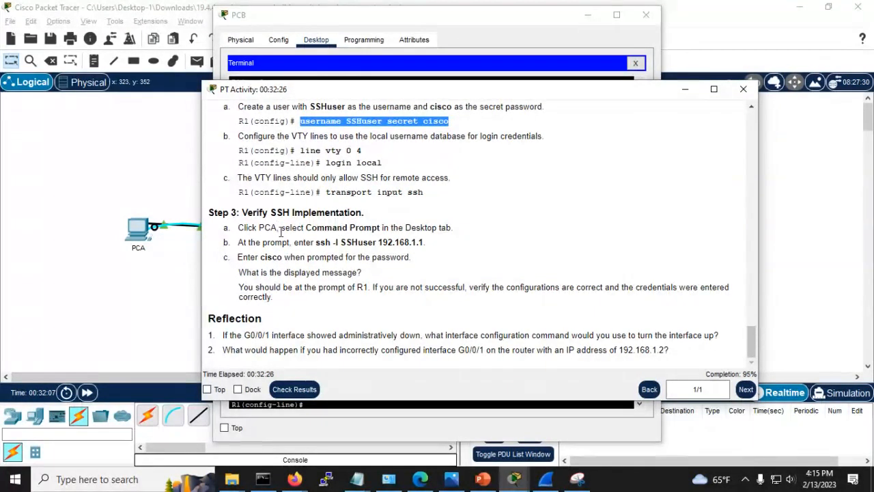
pyautogui.moveTo(425, 242); pyautogui.dragTo(315, 246)
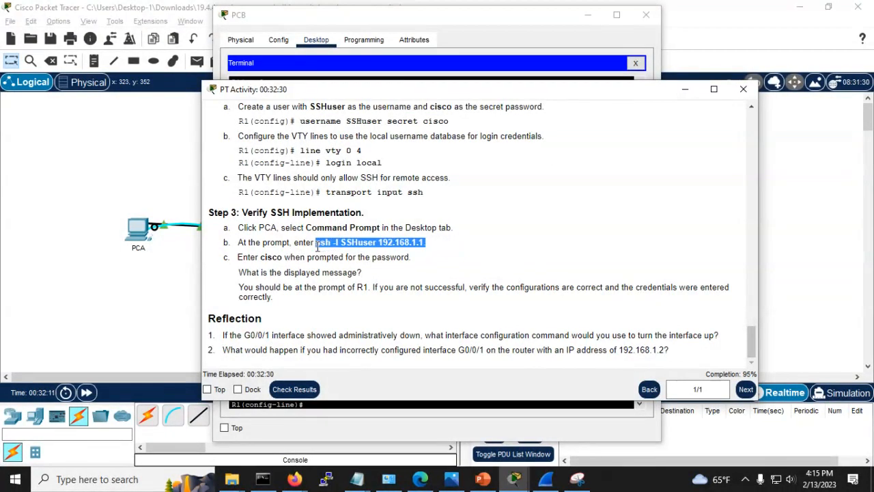
pyautogui.rightClick(318, 247)
pyautogui.click(332, 253)
# Step: Run ssh -l SSHuser 192.168.1.1 from PCA's Command Prompt
pyautogui.click(170, 164)
pyautogui.click(139, 230)
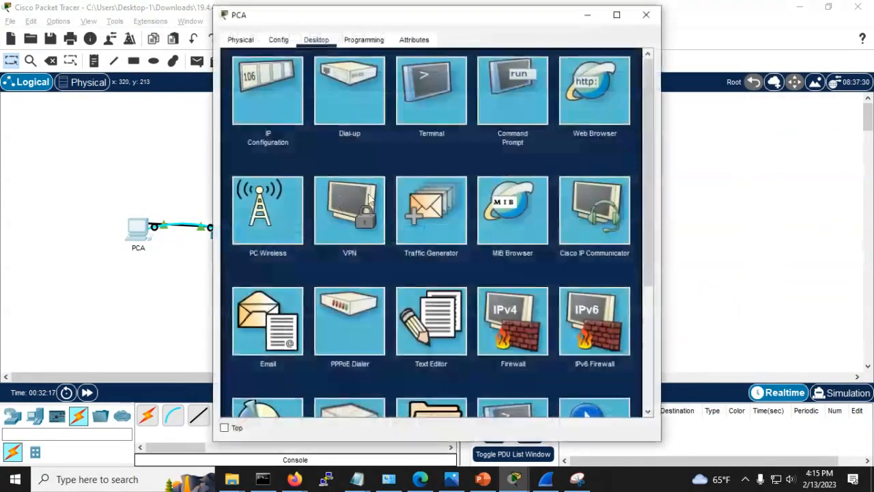
pyautogui.click(488, 92)
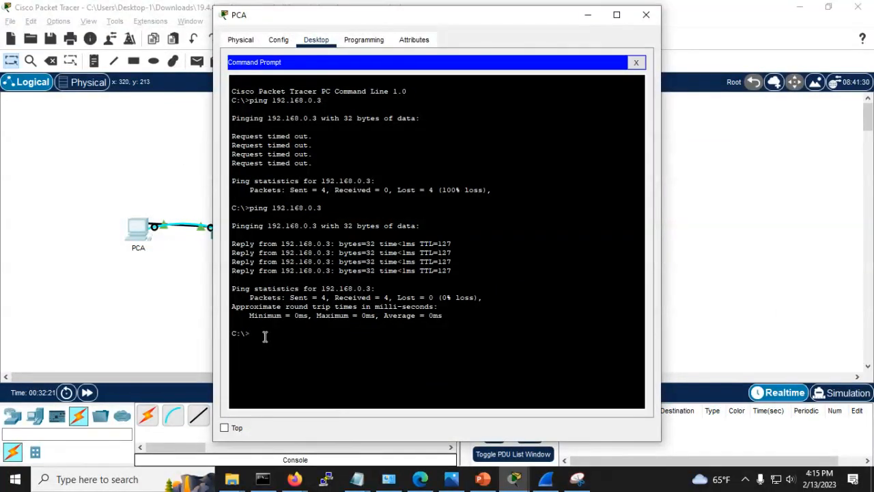
pyautogui.rightClick(264, 336)
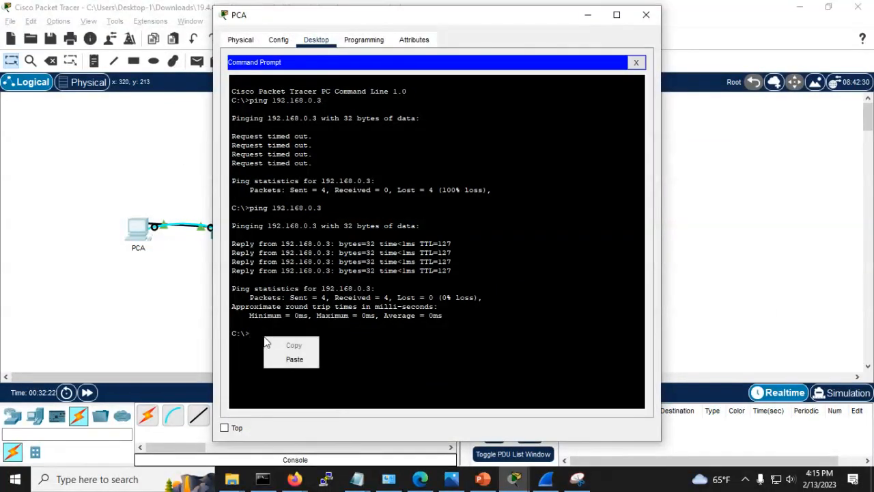
pyautogui.click(293, 359)
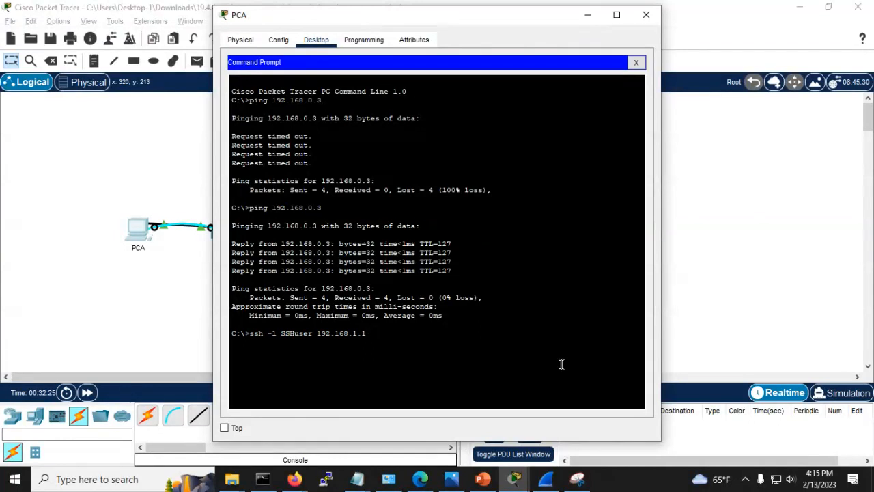
pyautogui.press('Return')
pyautogui.press('Return')
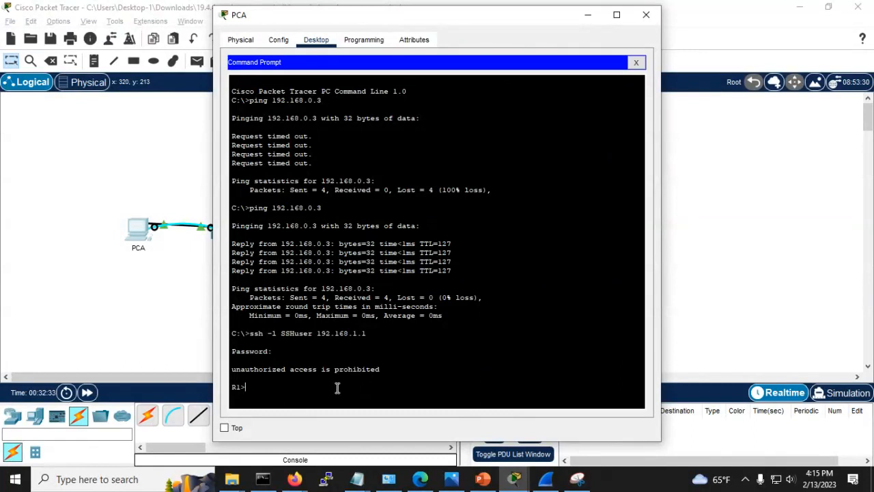
# Step: Complete the SSH login to R1 and enter privileged mode with en
pyautogui.press('Return')
pyautogui.press('Return')
pyautogui.press('Return')
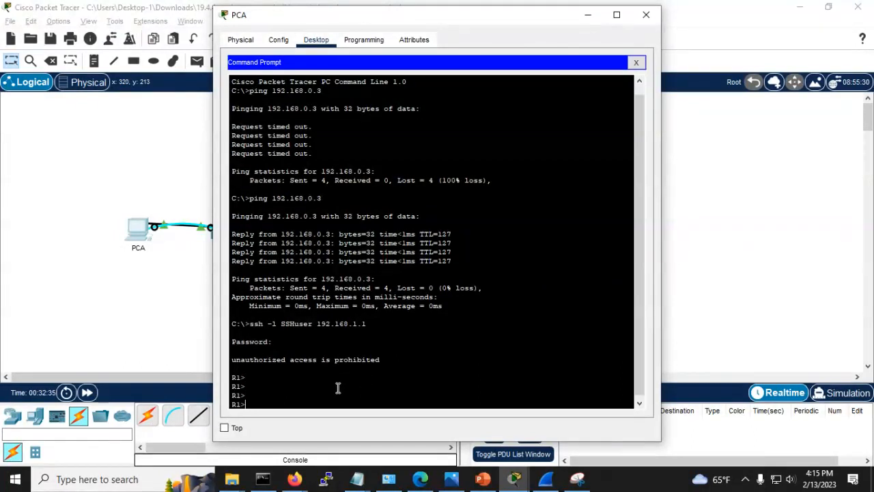
pyautogui.write('en')
pyautogui.press('Return')
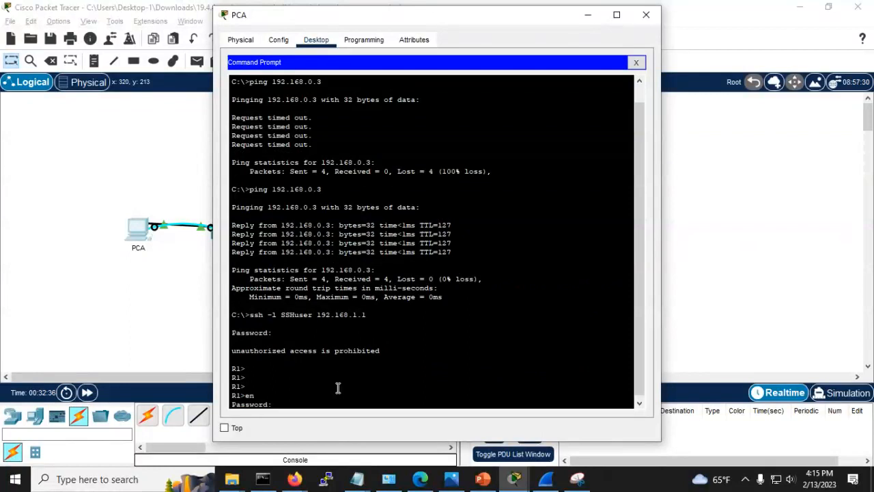
pyautogui.press('Return')
pyautogui.press('Return')
pyautogui.press('Return')
pyautogui.press('Return')
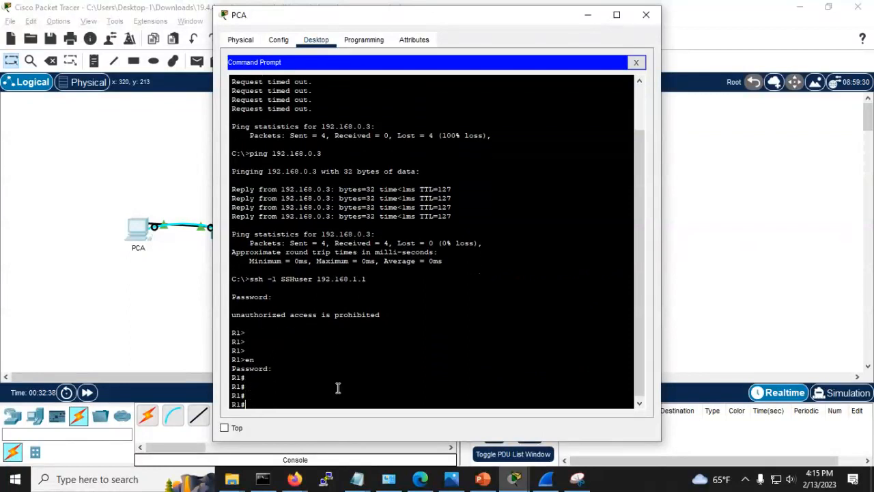
pyautogui.hotkey('alt', 'Tab')
pyautogui.press('Tab')
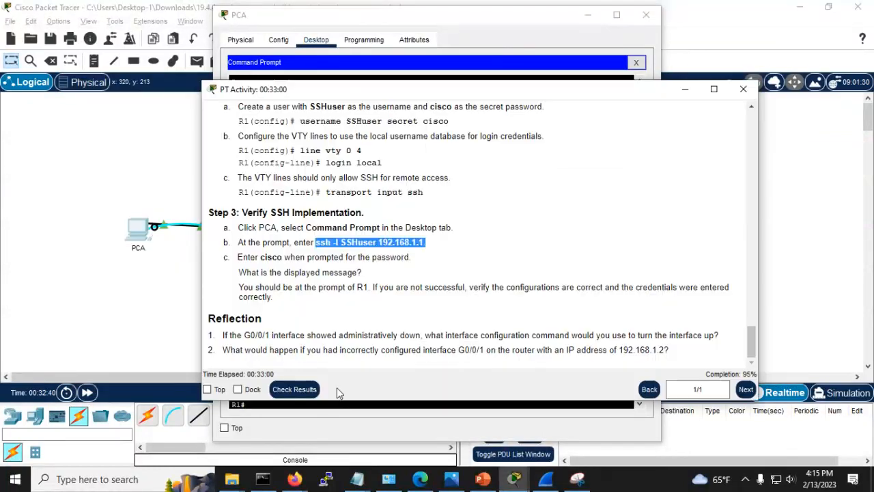
pyautogui.click(103, 326)
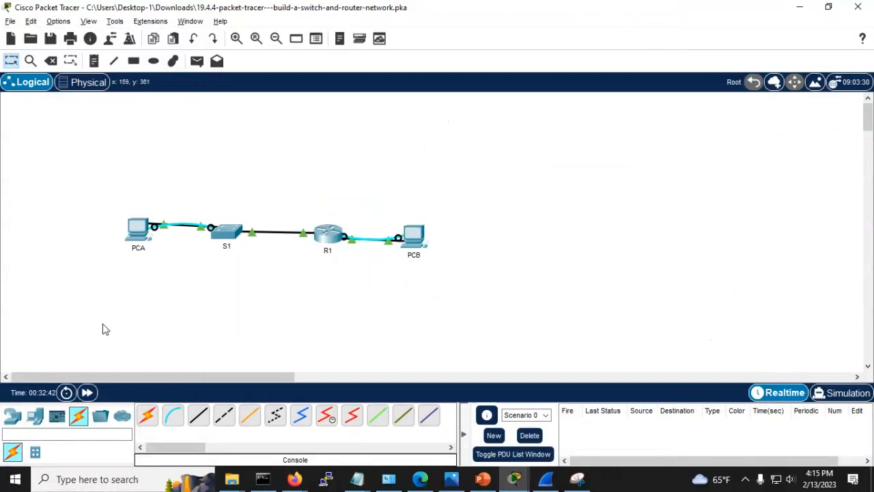
pyautogui.hotkey('alt', 'Tab')
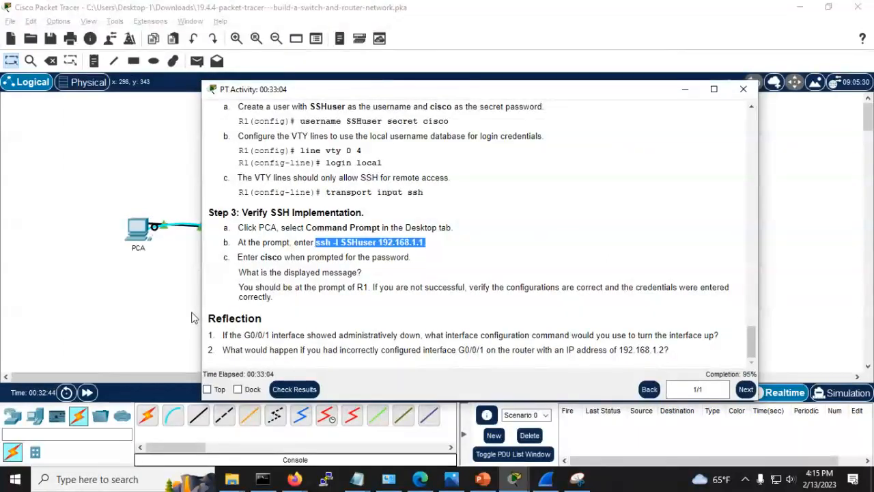
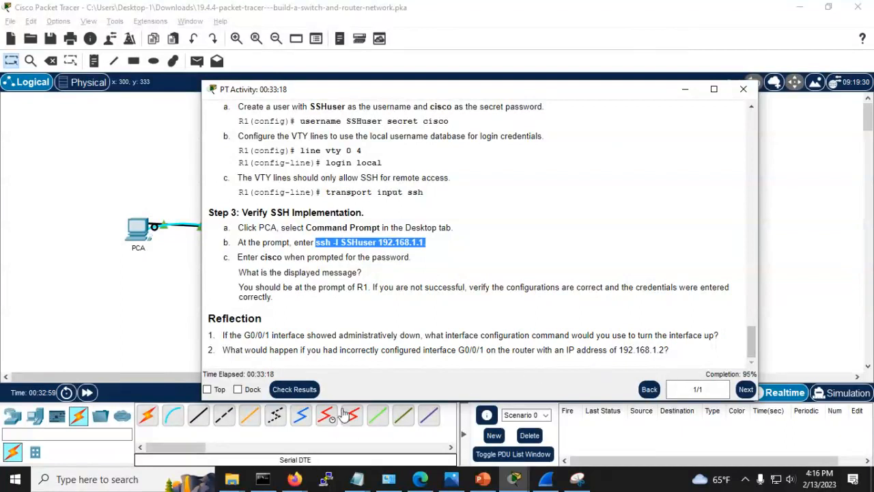
# Step: Check the activity results and review S1's incorrect console Login assessment item
pyautogui.click(292, 391)
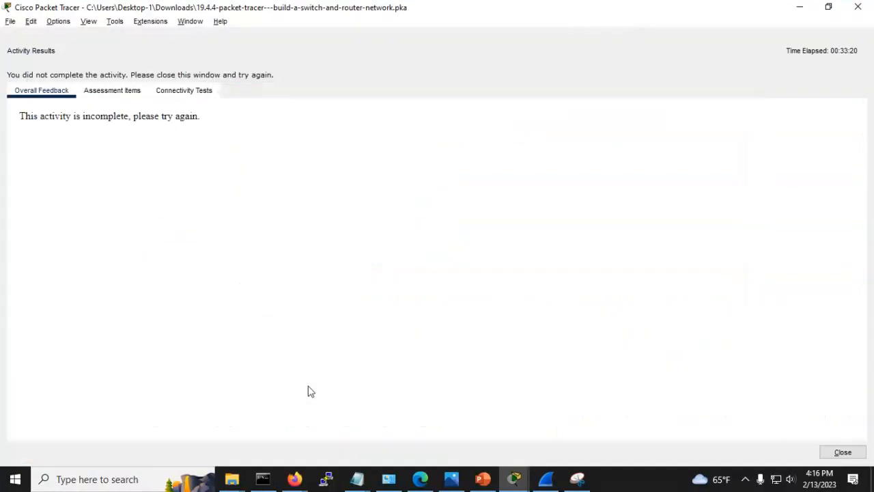
pyautogui.click(126, 100)
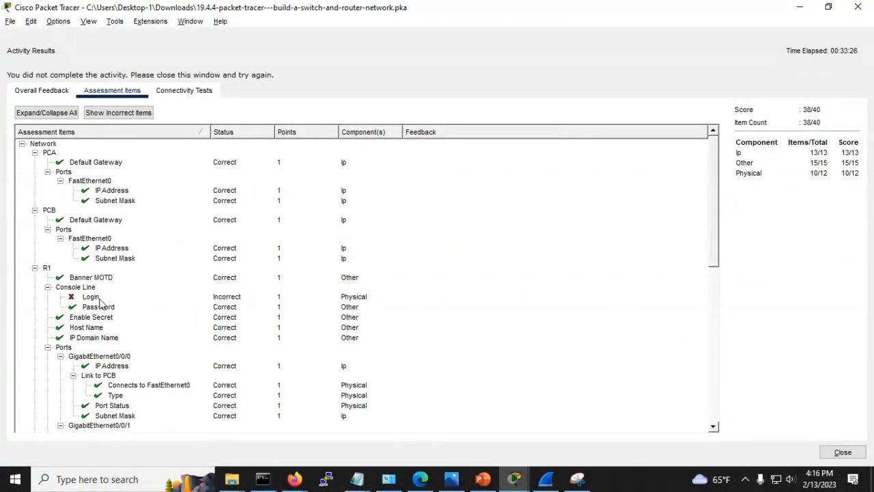
pyautogui.scroll(-8, 105, 304)
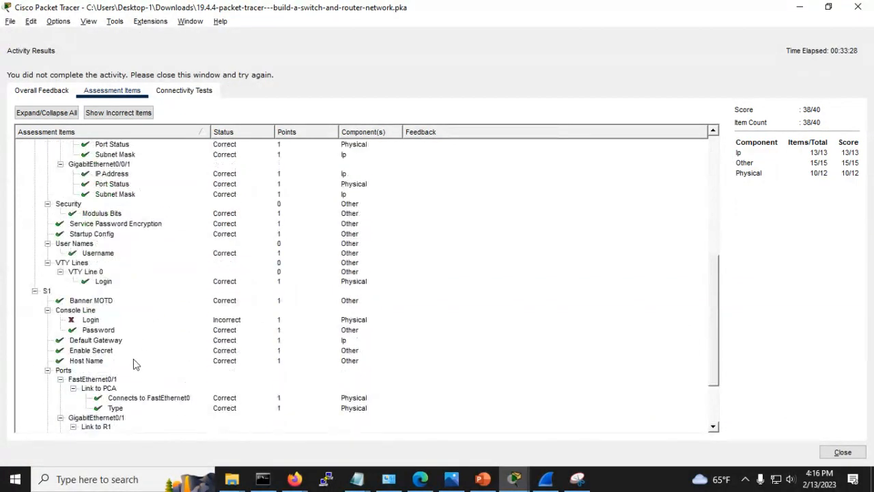
pyautogui.click(89, 321)
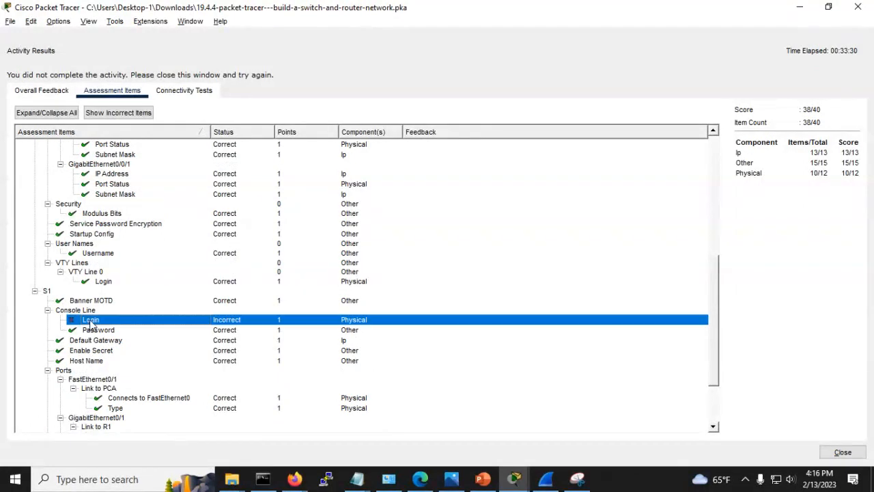
pyautogui.scroll(-3, 170, 340)
pyautogui.scroll(1, 171, 339)
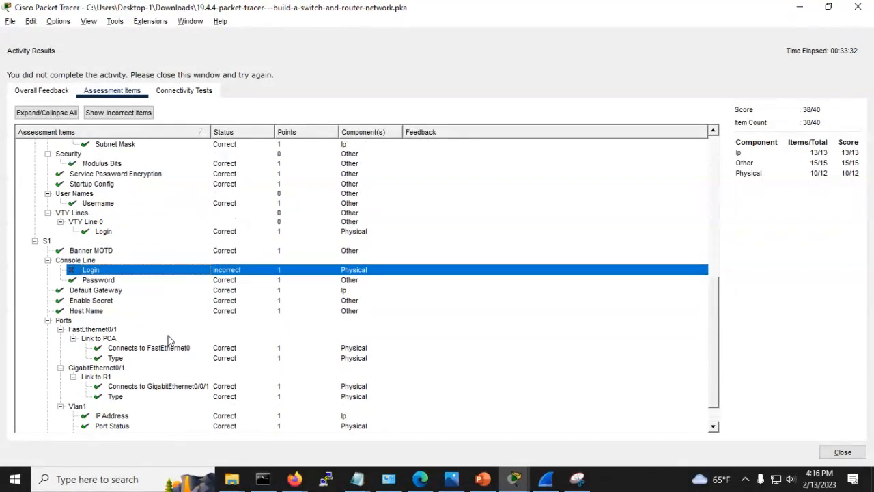
pyautogui.scroll(2, 170, 339)
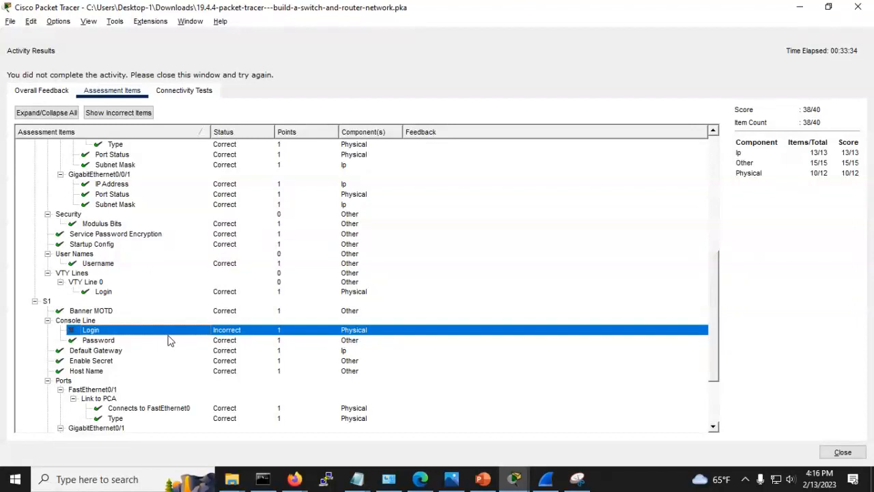
pyautogui.scroll(9, 170, 340)
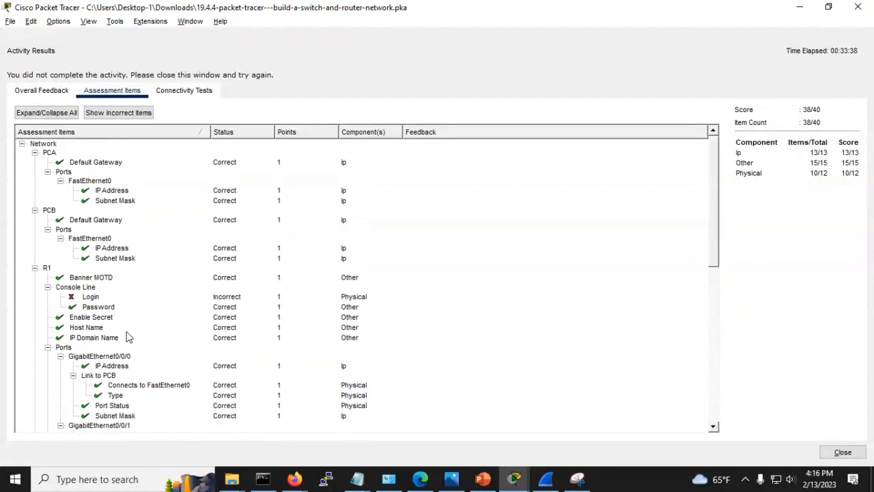
pyautogui.scroll(-5, 117, 326)
pyautogui.scroll(-4, 117, 327)
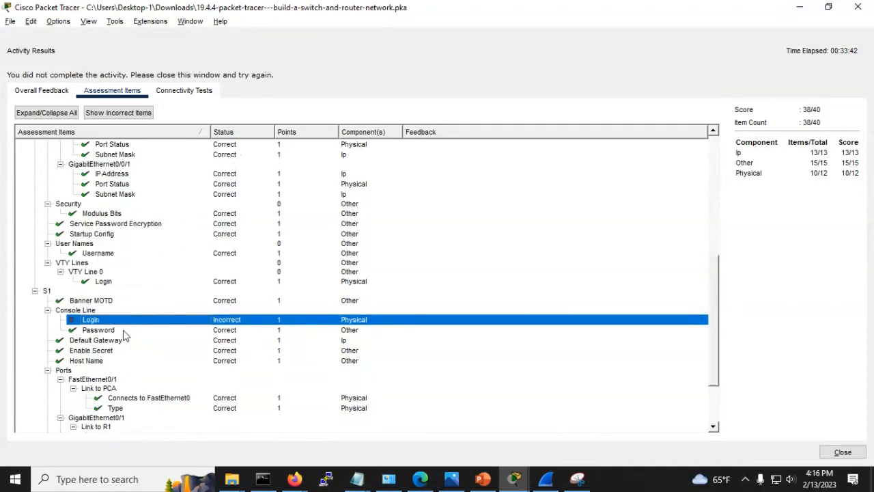
pyautogui.scroll(7, 125, 335)
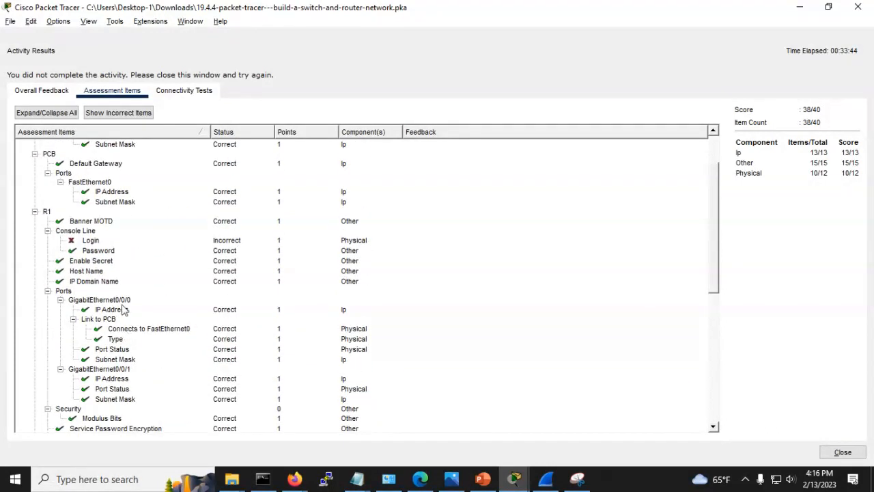
pyautogui.click(842, 451)
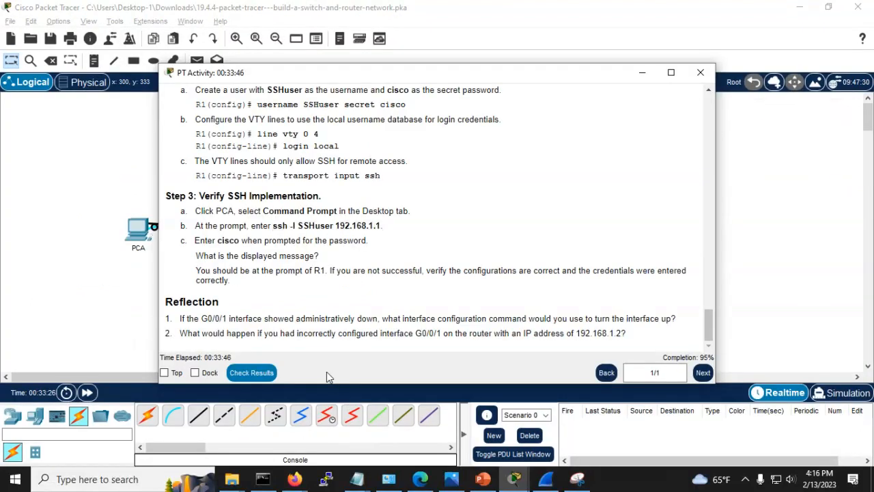
# Step: Display R1's running configuration with sho run in PCA's SSH session, paging to the line sections
pyautogui.click(97, 294)
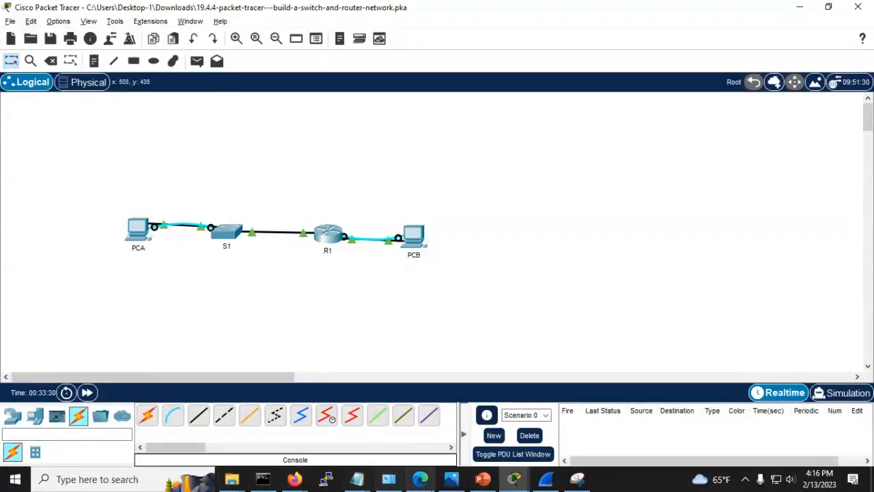
pyautogui.moveTo(506, 483)
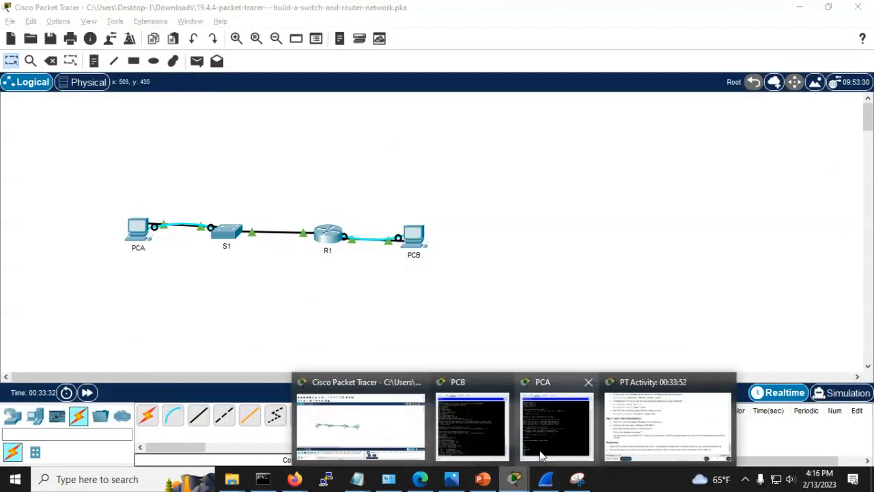
pyautogui.moveTo(509, 436)
pyautogui.click(539, 431)
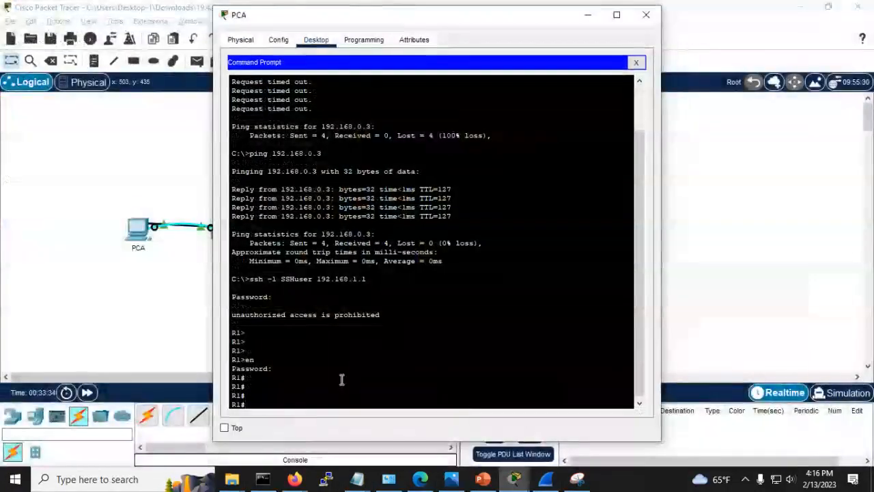
pyautogui.press('Return')
pyautogui.press('Return')
pyautogui.press('Return')
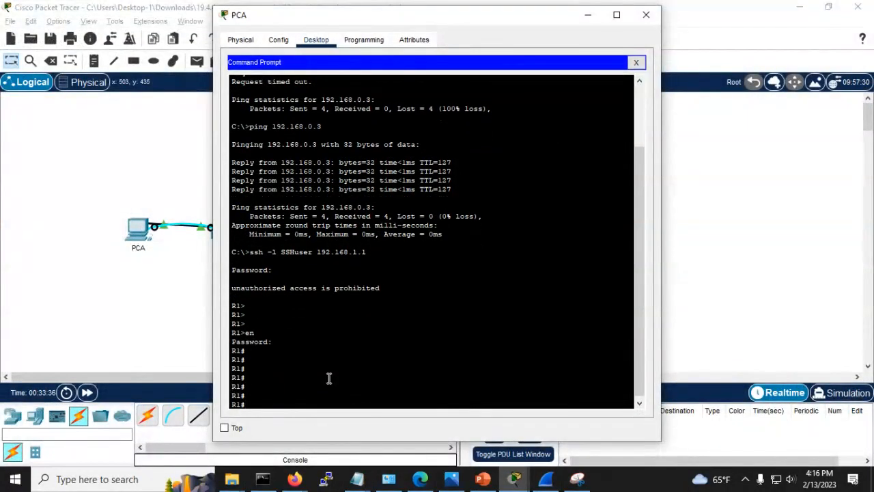
pyautogui.write('sho run')
pyautogui.press('Return')
pyautogui.press('space')
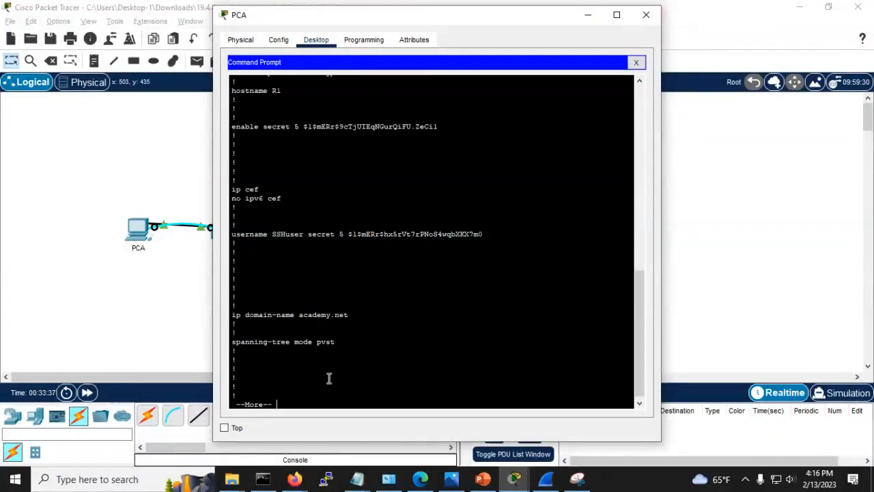
pyautogui.press('space')
pyautogui.press('space')
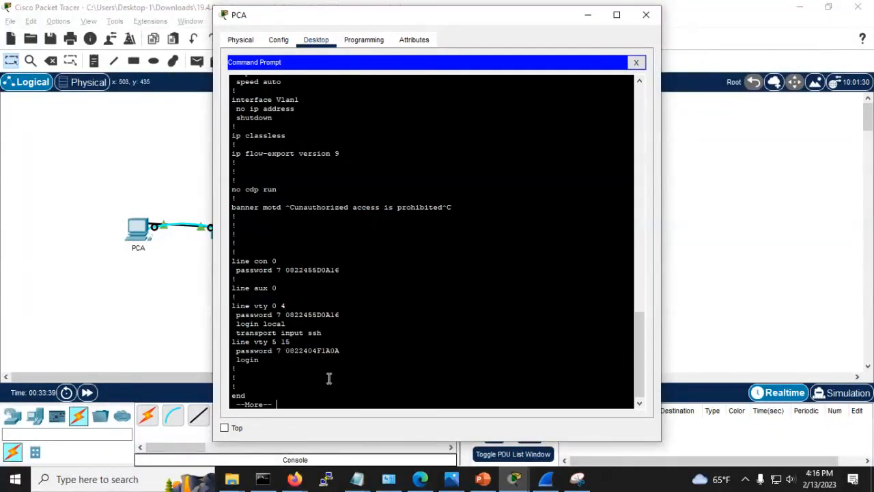
pyautogui.press('space')
pyautogui.press('Return')
pyautogui.press('Return')
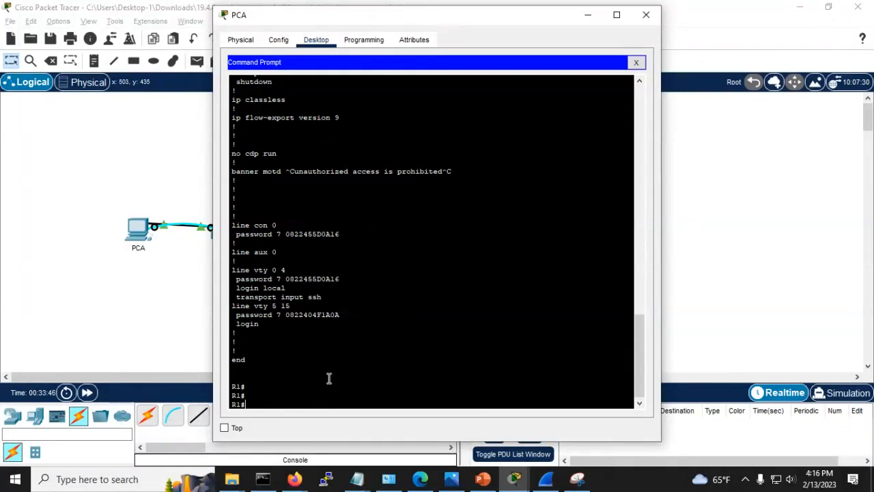
pyautogui.write('cp')
pyautogui.press('BackSpace')
pyautogui.press('BackSpace')
# Step: Enter config t and line con 0 on R1, correcting the mistyped line command
pyautogui.write('o')
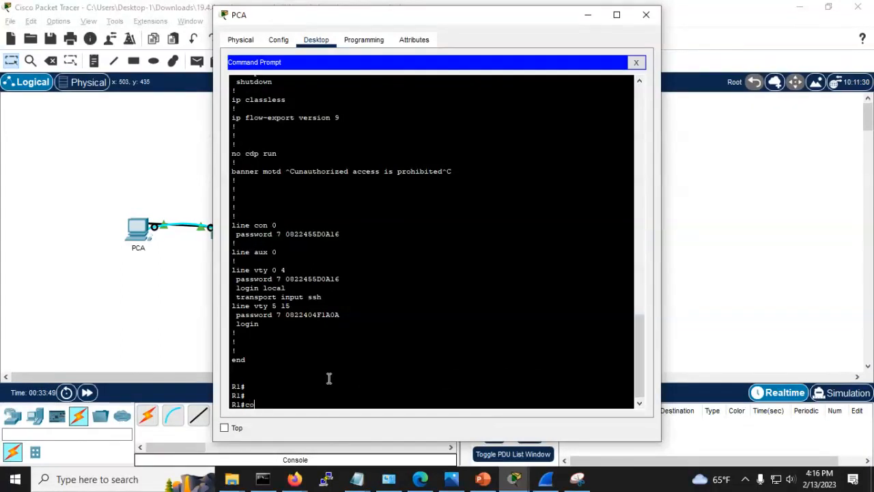
pyautogui.write('nfig')
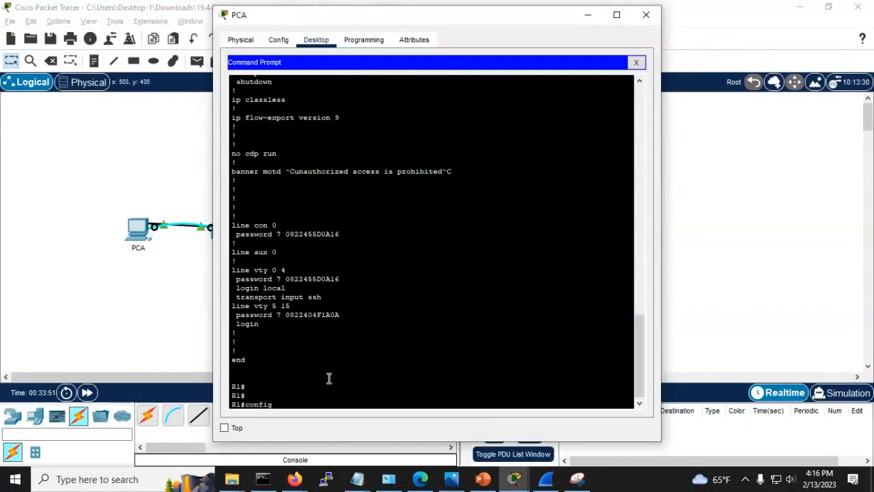
pyautogui.write(' t')
pyautogui.press('Return')
pyautogui.write('li')
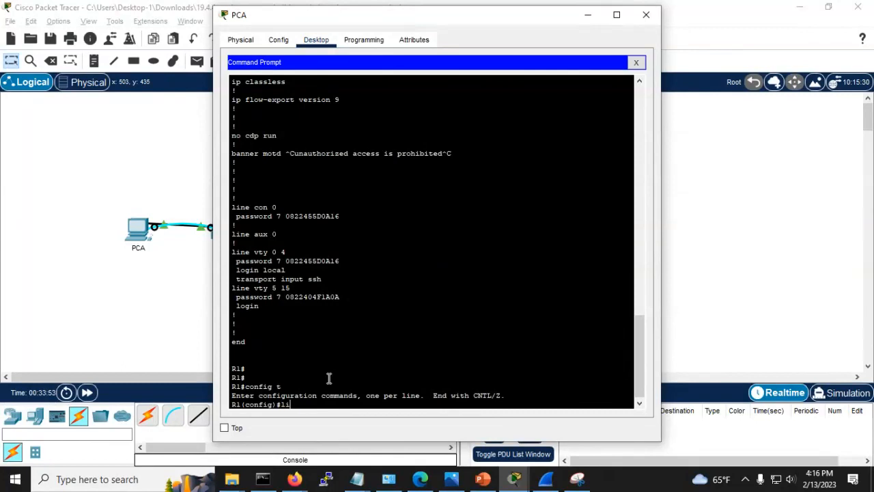
pyautogui.write('ne con 0')
pyautogui.press('Return')
pyautogui.press('Up')
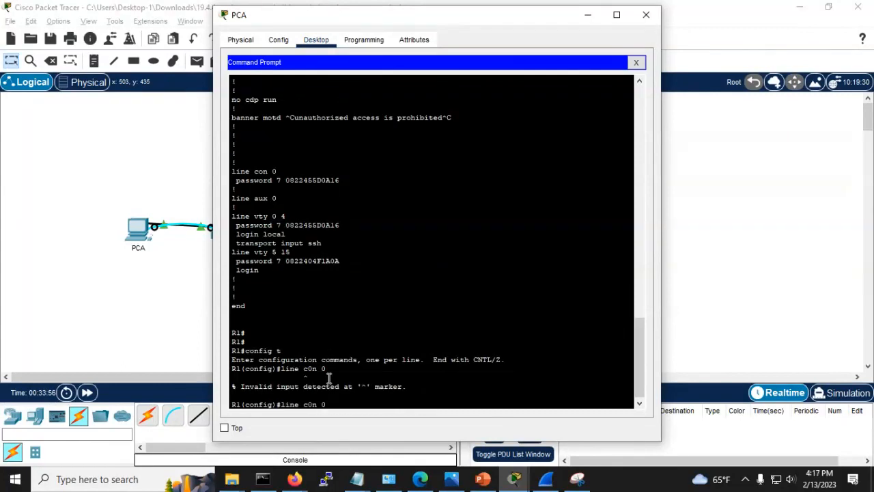
pyautogui.press('Left')
pyautogui.press('Left')
pyautogui.press('Left')
pyautogui.press('BackSpace')
pyautogui.write('o')
pyautogui.press('Return')
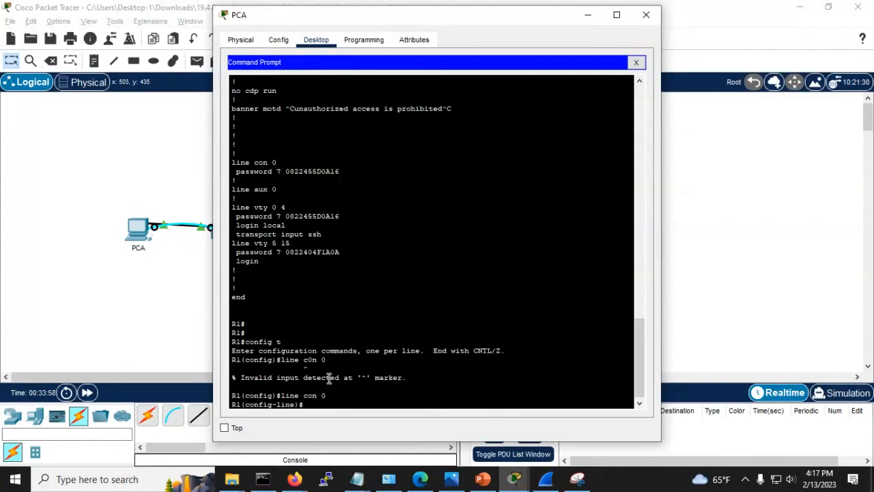
# Step: Apply login local to the console line and exit configuration mode
pyautogui.write('log')
pyautogui.press('Tab')
pyautogui.write('in ?')
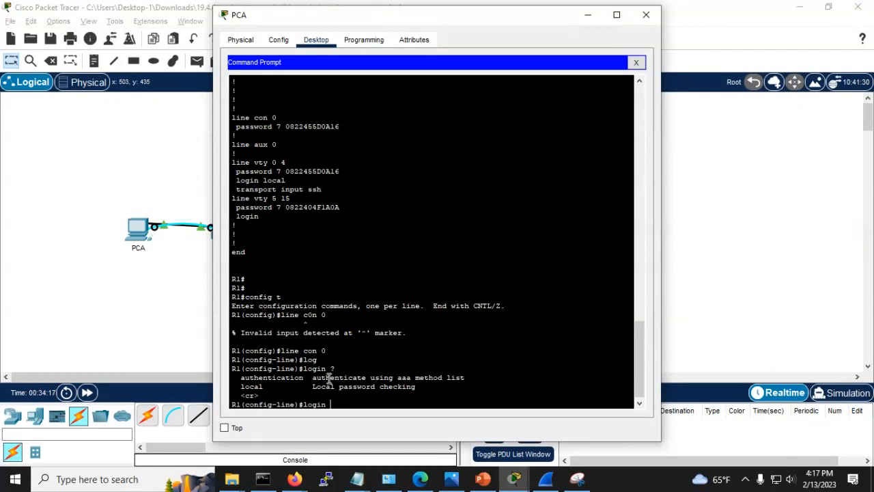
pyautogui.write('local')
pyautogui.press('Return')
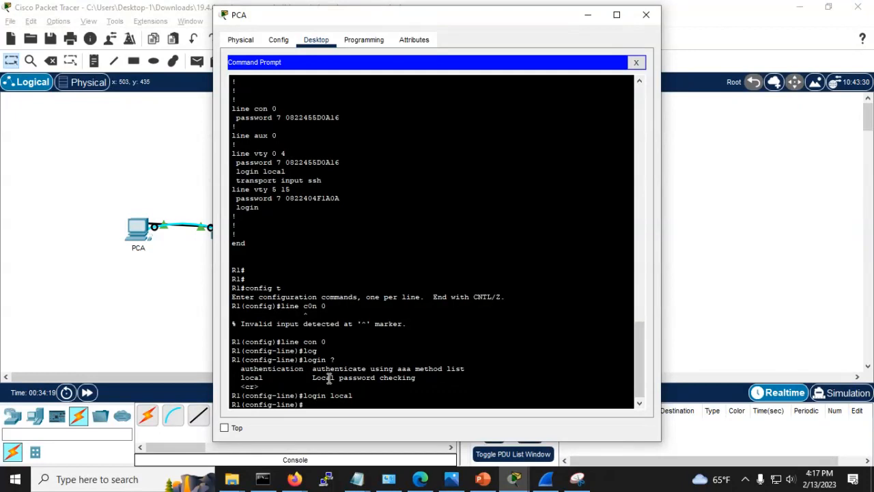
pyautogui.press('Return')
pyautogui.hotkey('ctrl', 'z')
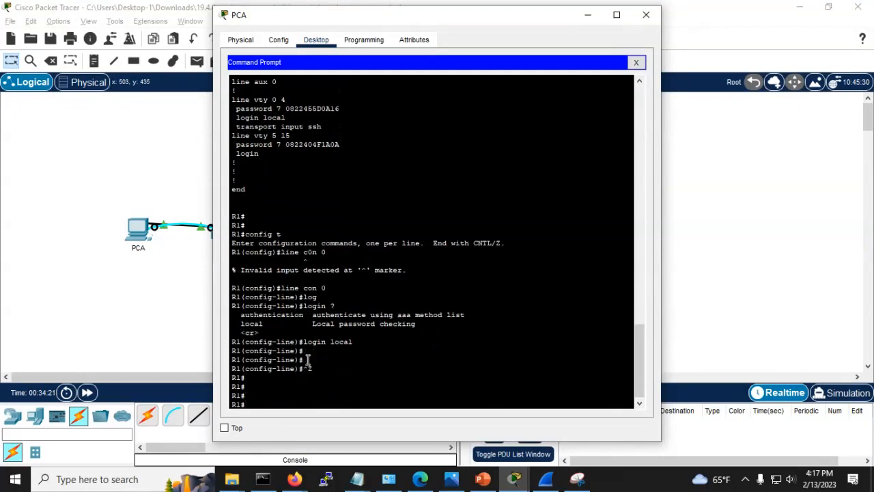
pyautogui.click(157, 321)
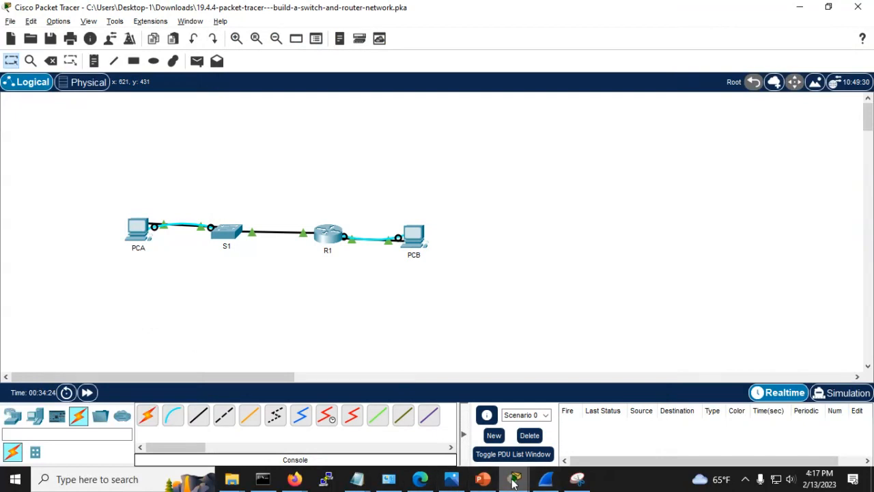
# Step: Check the results (38/40) and inspect R1's incorrect Console Line Login item
pyautogui.moveTo(513, 482)
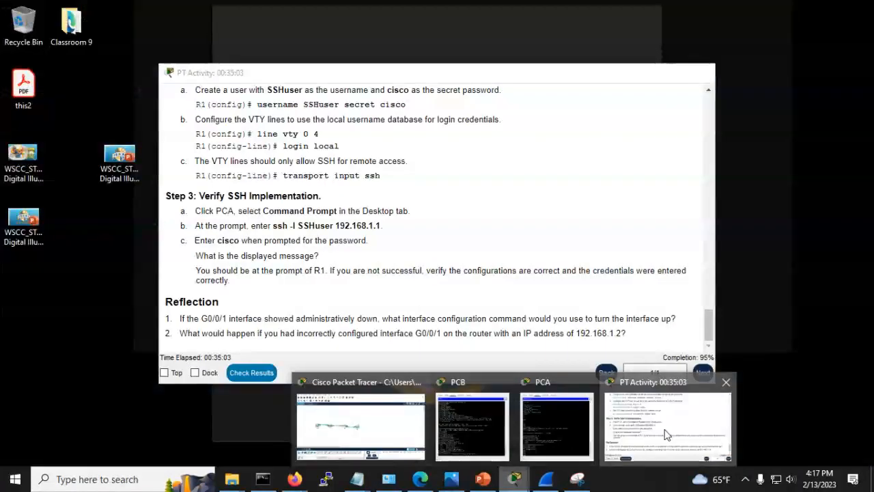
pyautogui.click(666, 435)
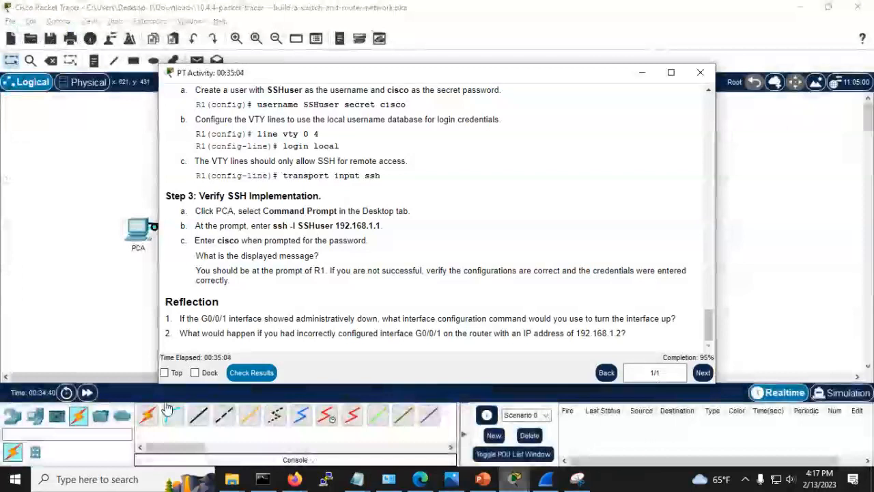
pyautogui.click(251, 372)
pyautogui.click(130, 94)
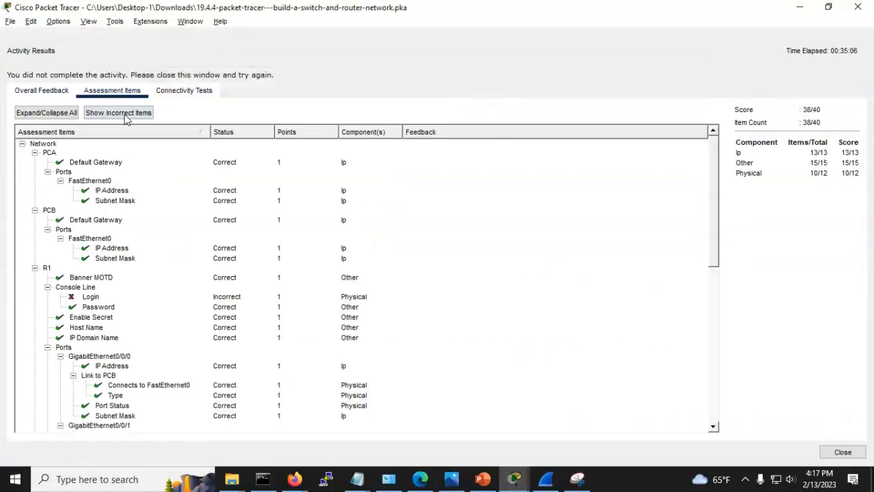
pyautogui.scroll(-1, 112, 291)
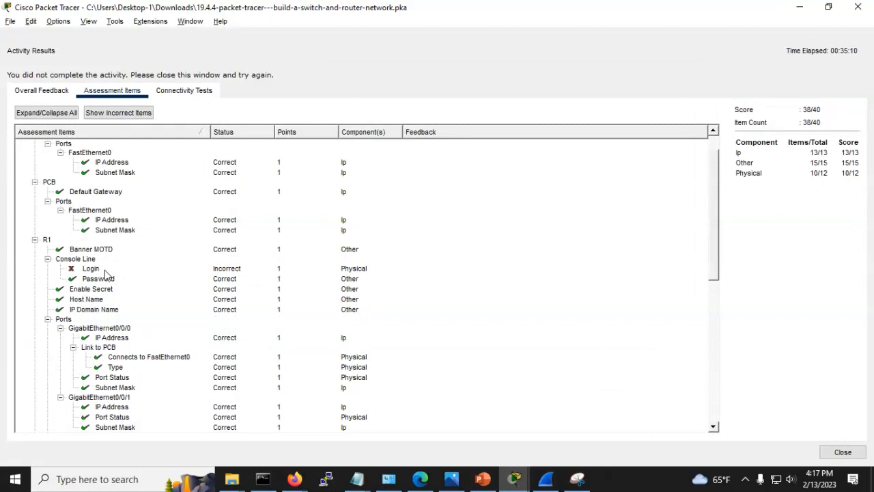
pyautogui.click(104, 270)
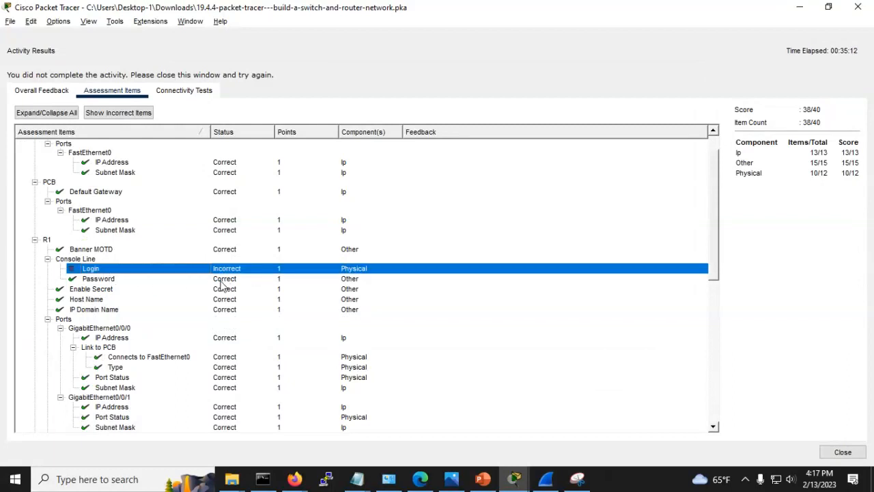
# Step: Close the activity results and scroll the instructions to Step 4's S1 tasks
pyautogui.hotkey('alt', 'Tab')
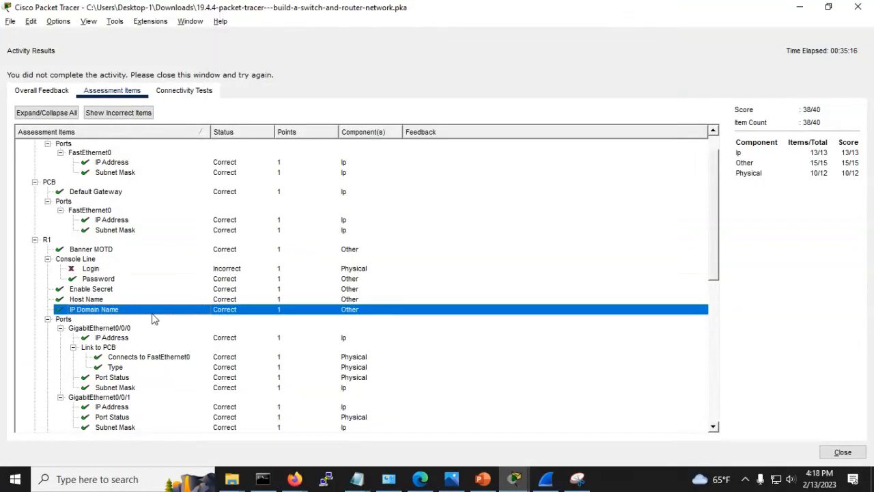
pyautogui.hotkey('alt', 'Tab')
pyautogui.click(152, 291)
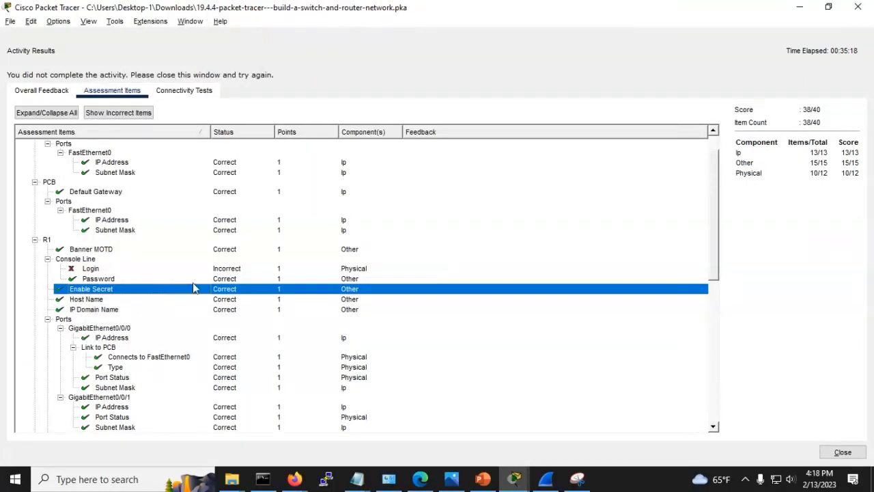
pyautogui.click(516, 482)
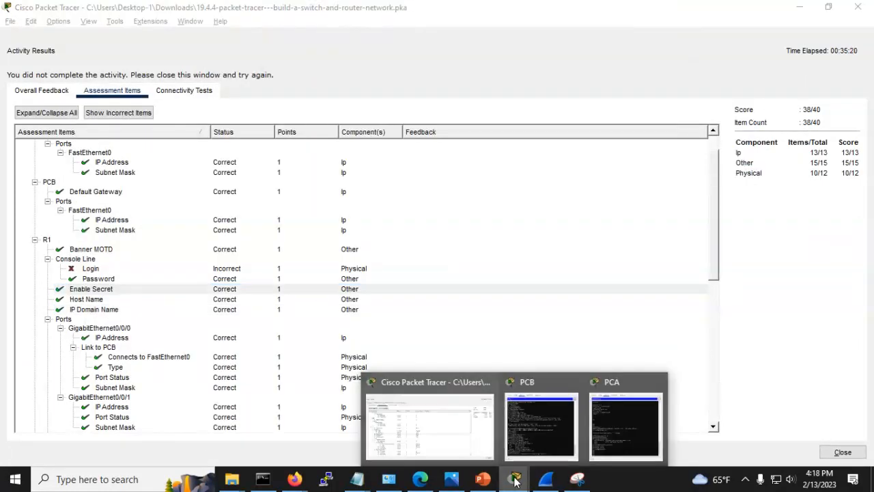
pyautogui.click(436, 440)
pyautogui.click(842, 452)
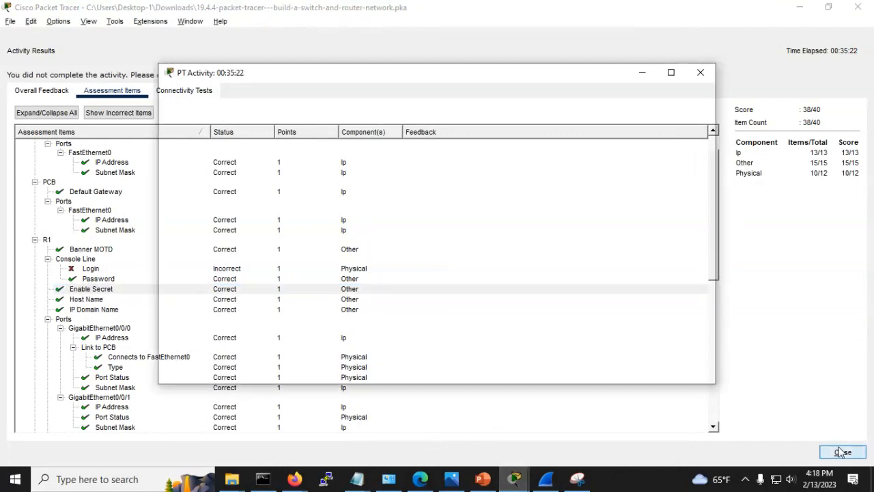
pyautogui.scroll(15, 560, 323)
pyautogui.scroll(15, 386, 224)
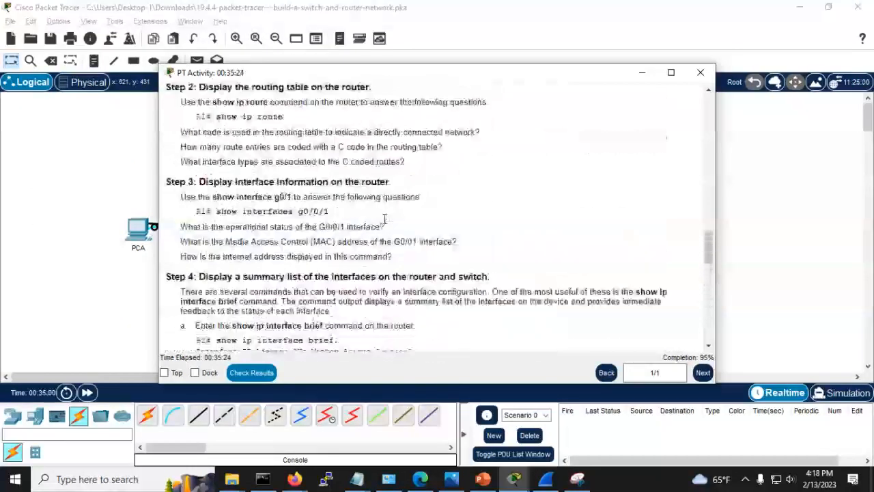
pyautogui.scroll(3, 382, 232)
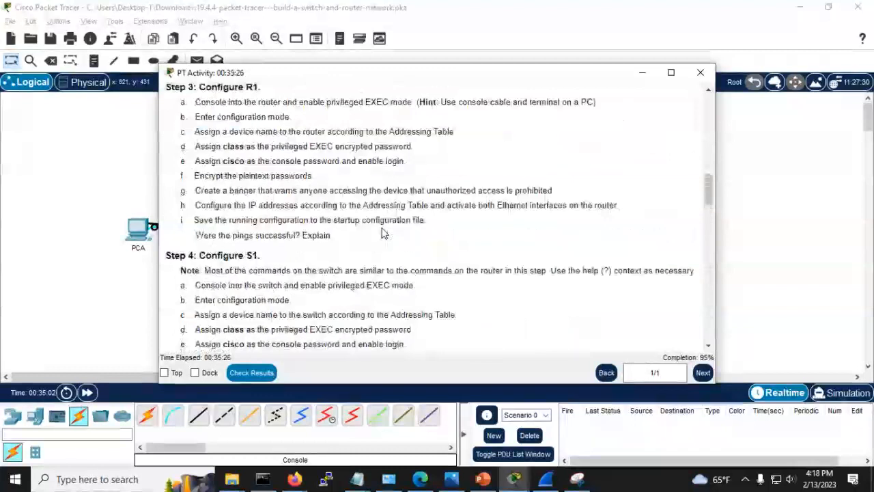
pyautogui.scroll(-6, 379, 234)
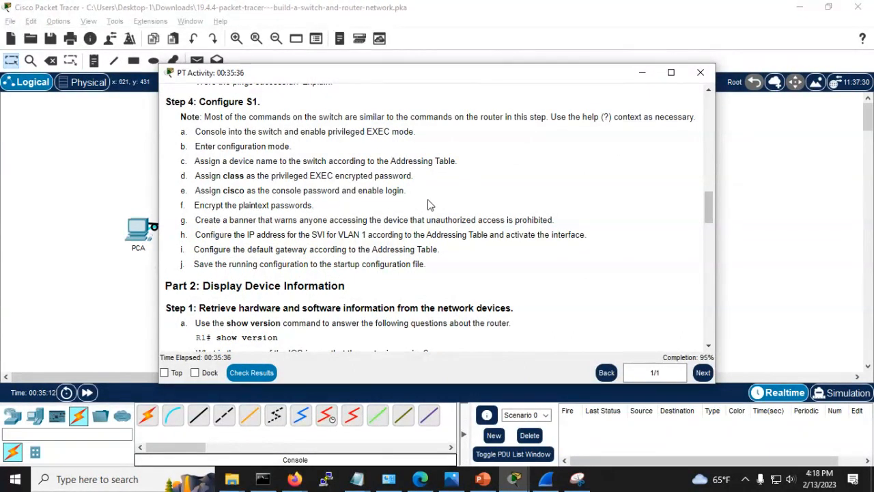
pyautogui.hotkey('alt', 'Tab')
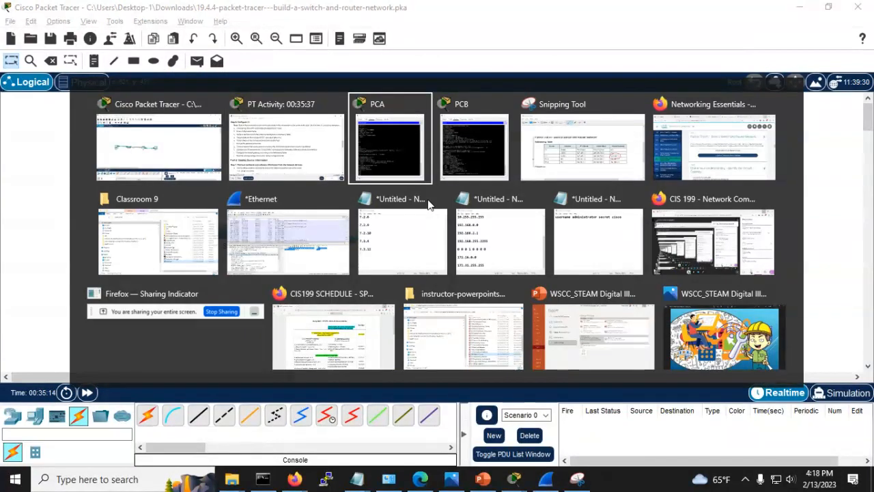
# Step: From PCA's prompt, set R1's console line 0 to plain login and exit to privileged mode
pyautogui.press('Tab')
pyautogui.press('Return')
pyautogui.press('Return')
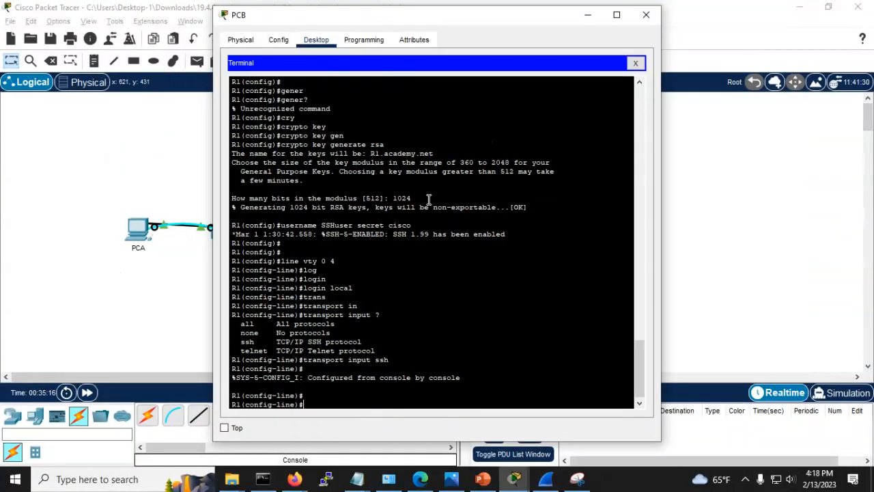
pyautogui.hotkey('alt', 'Tab')
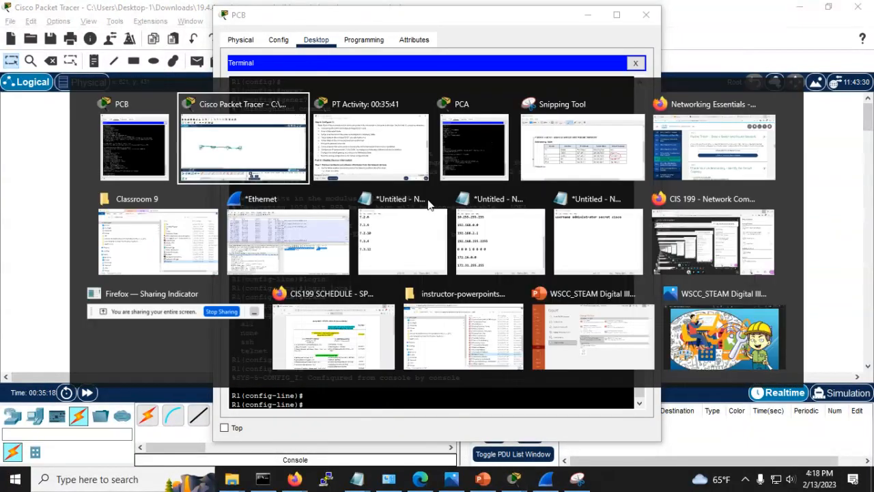
pyautogui.press('Tab')
pyautogui.press('Tab')
pyautogui.press('Return')
pyautogui.press('Return')
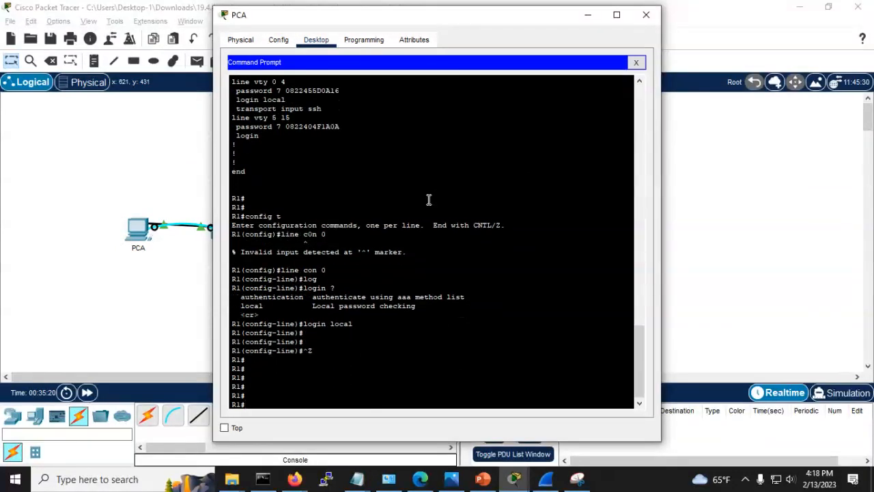
pyautogui.write('conf t')
pyautogui.press('Return')
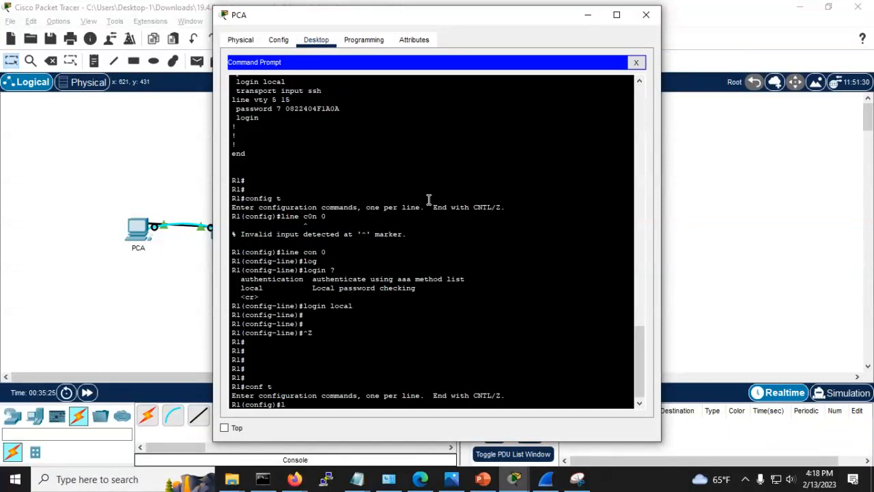
pyautogui.write('line con 0')
pyautogui.press('Return')
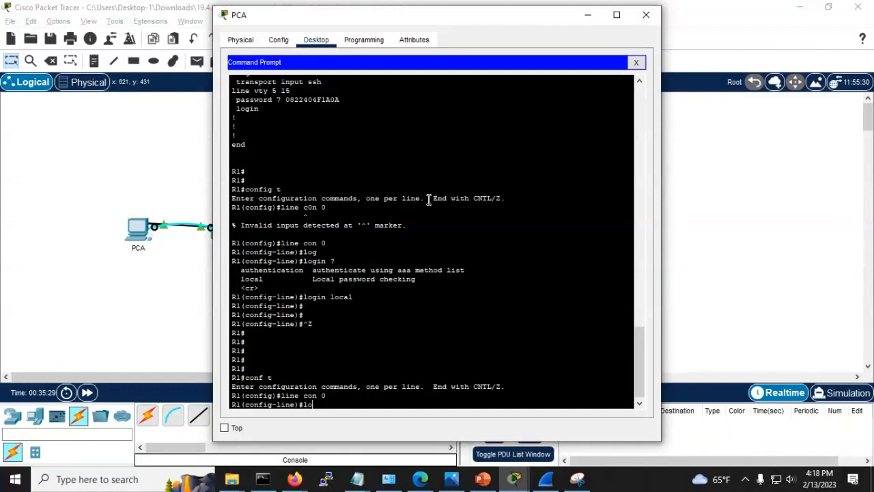
pyautogui.write('login')
pyautogui.press('Return')
pyautogui.hotkey('ctrl', 'z')
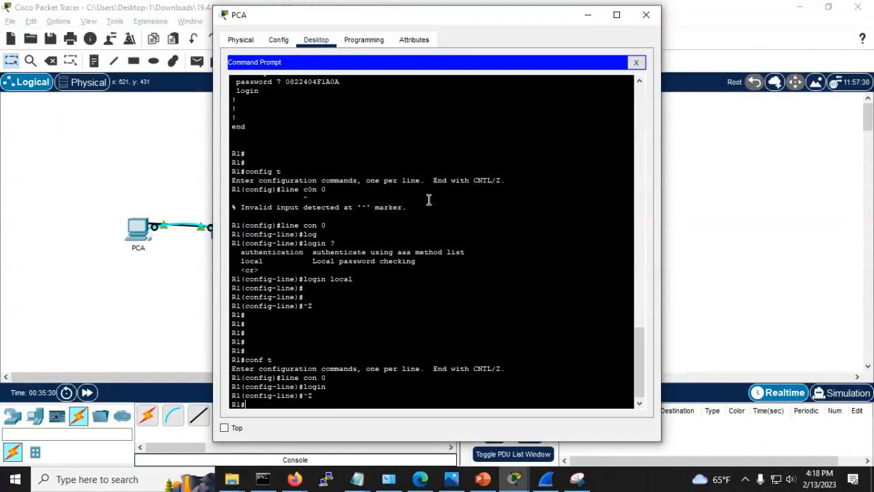
pyautogui.press('Return')
pyautogui.press('Return')
pyautogui.press('Return')
pyautogui.press('Return')
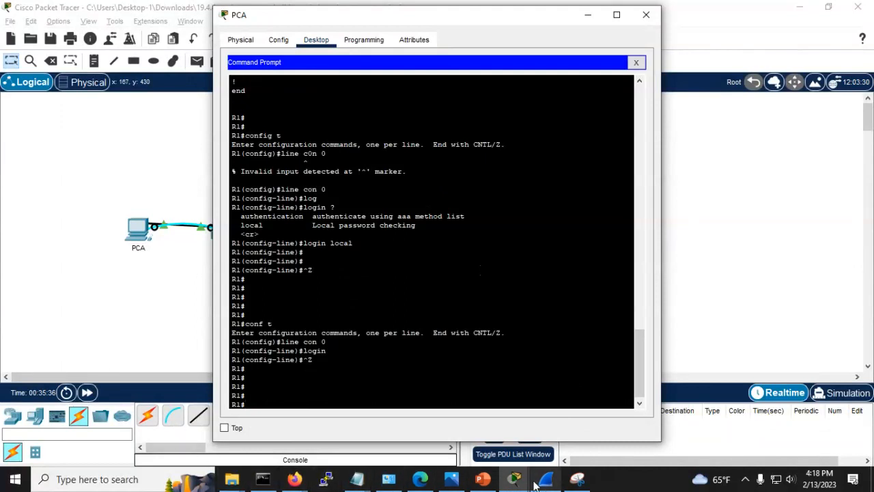
# Step: Cycle through the instructions and topology windows back to the device terminal
pyautogui.moveTo(535, 483)
pyautogui.click(647, 424)
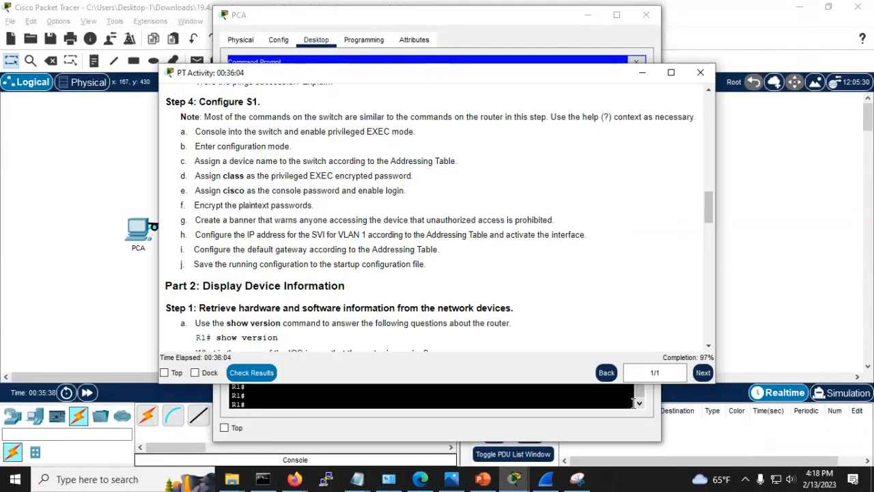
pyautogui.click(74, 308)
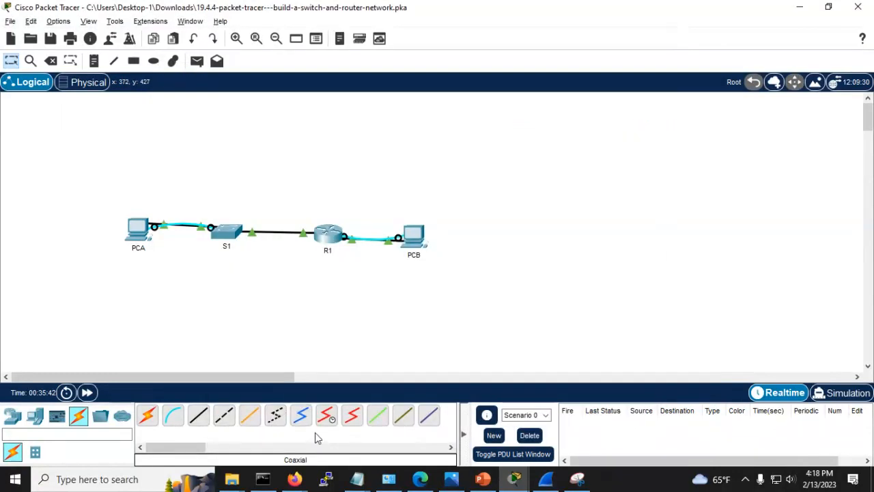
pyautogui.hotkey('alt', 'Tab')
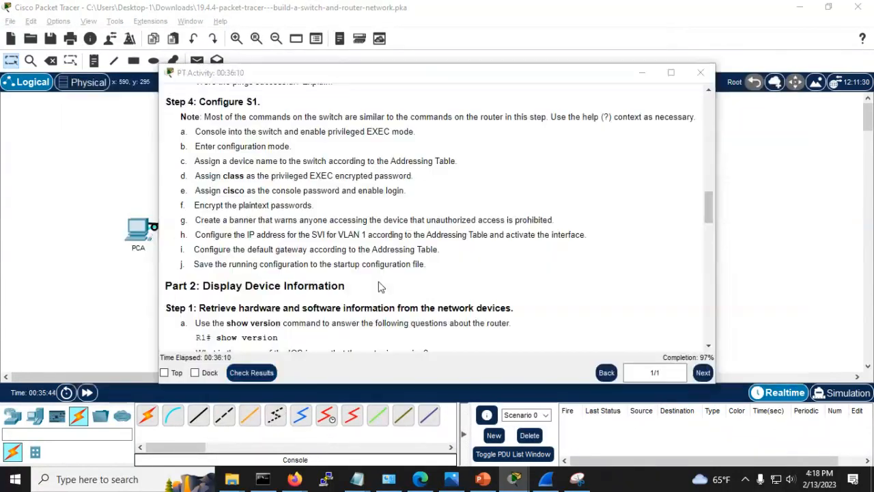
pyautogui.hotkey('alt', 'Tab')
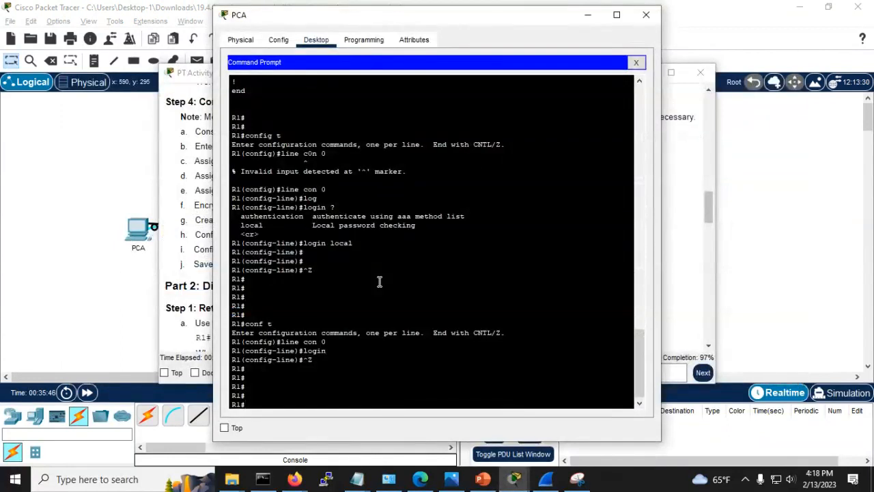
pyautogui.scroll(-1, 380, 282)
# Step: In the terminal, exit, re-enter line con 0, and apply login to the console line
pyautogui.hotkey('alt', 'Tab')
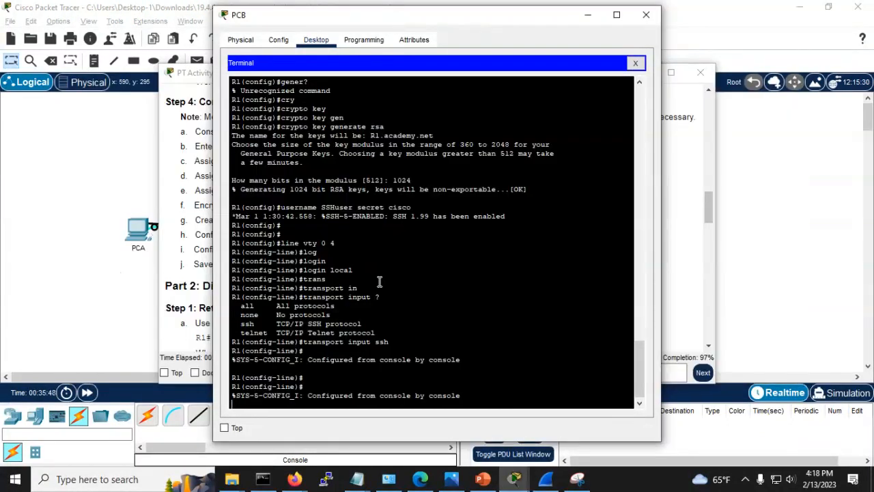
pyautogui.press('Return')
pyautogui.press('Return')
pyautogui.press('Return')
pyautogui.press('Return')
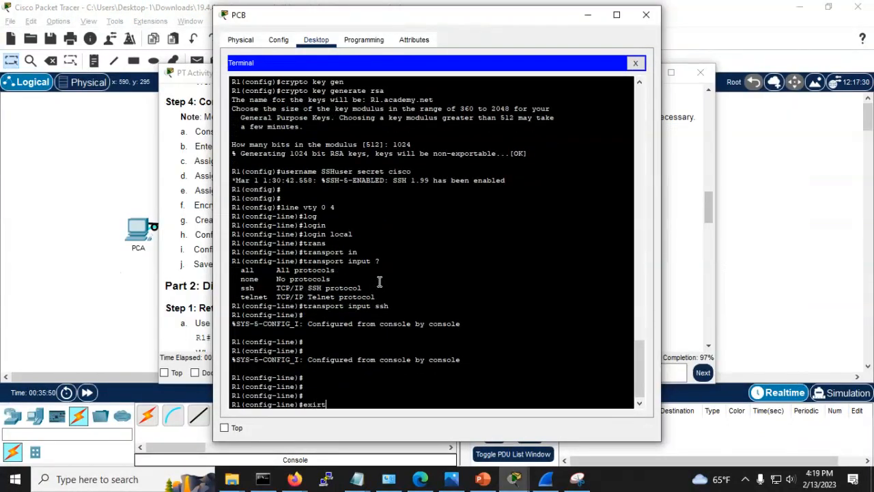
pyautogui.write('exit')
pyautogui.press('Return')
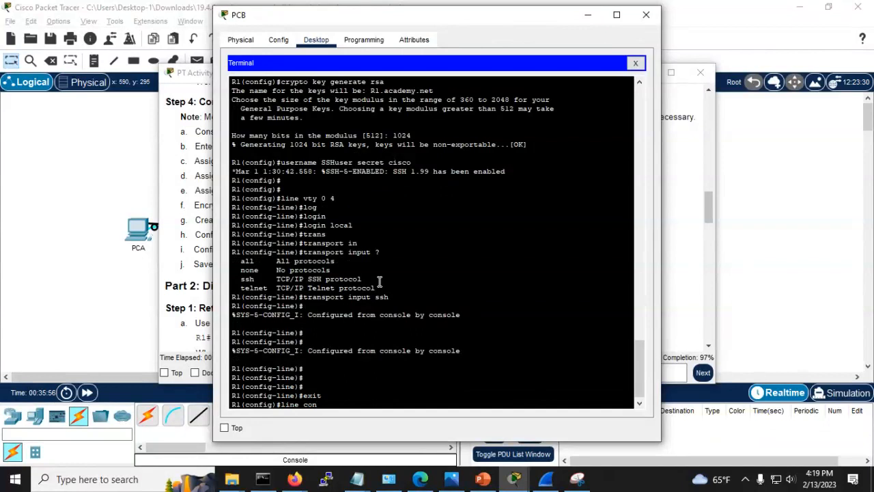
pyautogui.write('line con 0')
pyautogui.press('Return')
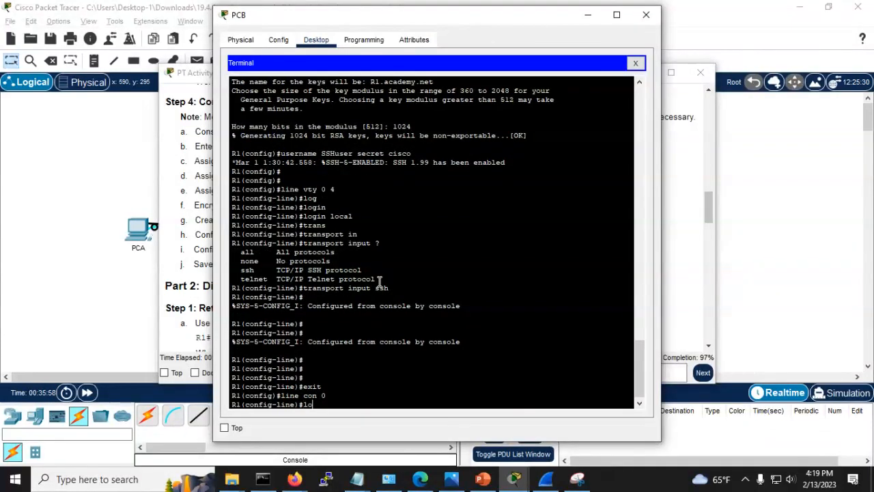
pyautogui.write('login')
pyautogui.press('Return')
pyautogui.press('Return')
pyautogui.press('Return')
pyautogui.press('Return')
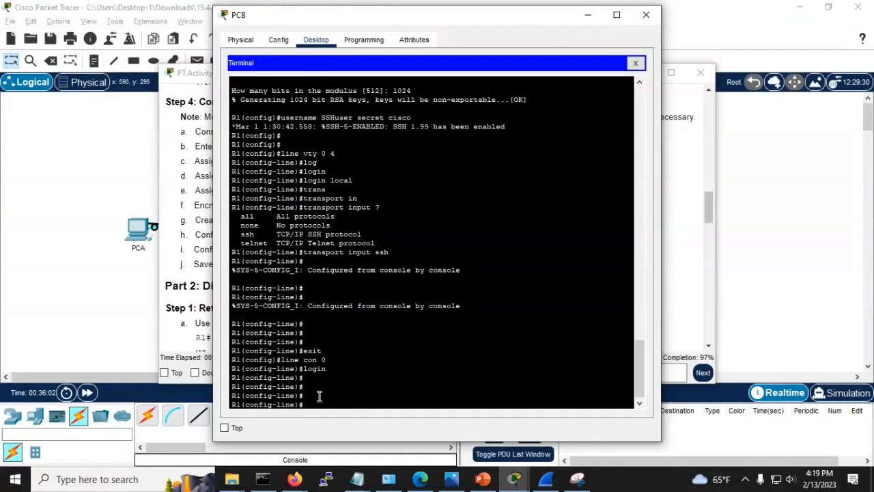
# Step: Scroll the activity instructions up to Step 3's console password and login task
pyautogui.click(678, 313)
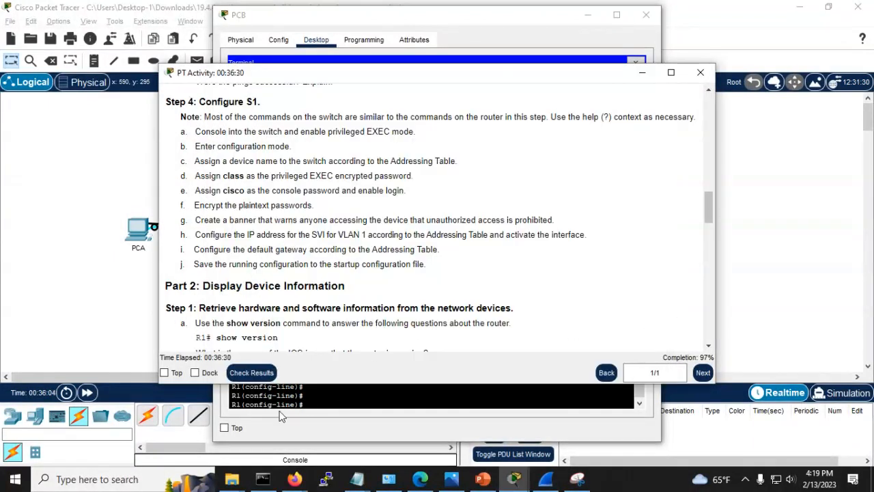
pyautogui.click(330, 401)
pyautogui.click(180, 340)
pyautogui.scroll(2, 220, 272)
pyautogui.scroll(3, 220, 268)
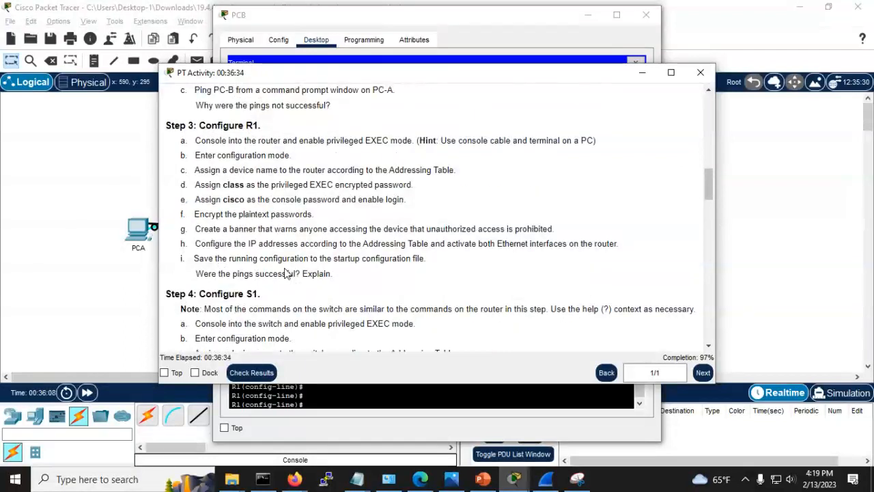
pyautogui.scroll(1, 298, 267)
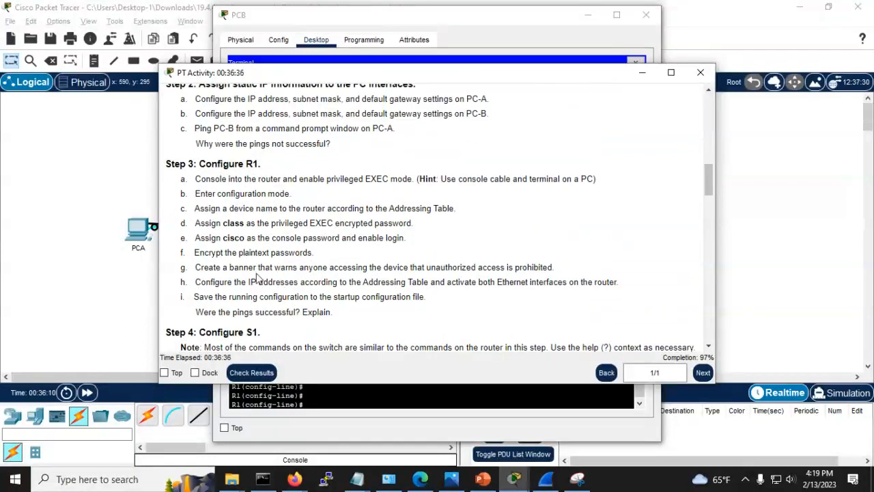
pyautogui.moveTo(195, 237); pyautogui.dragTo(441, 248)
pyautogui.click(338, 250)
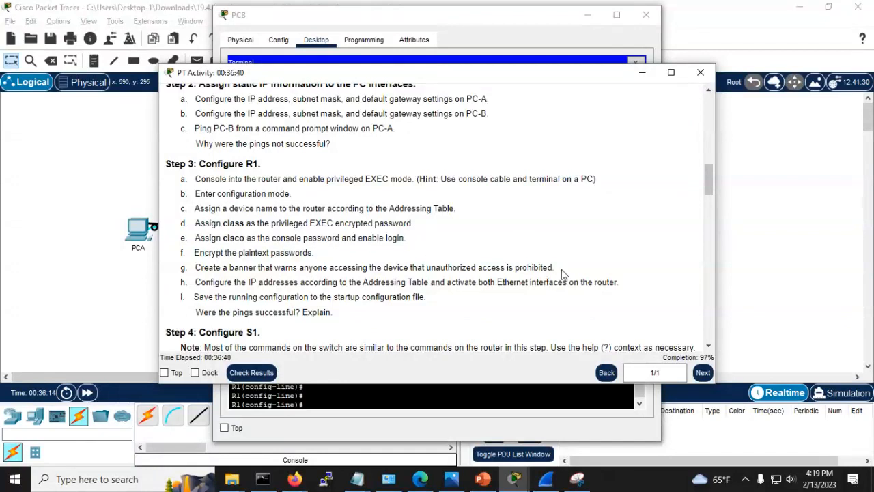
# Step: Leave configuration mode and page through R1's sho run output
pyautogui.click(444, 396)
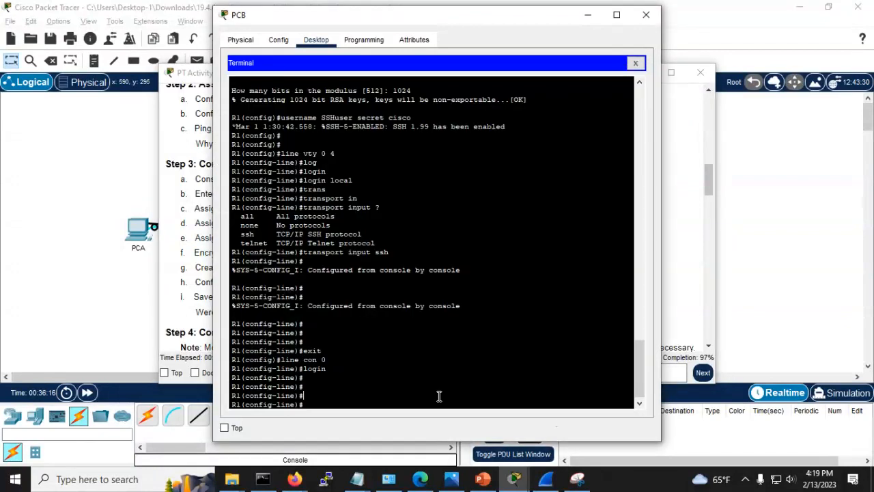
pyautogui.hotkey('ctrl', 'z')
pyautogui.press('Return')
pyautogui.press('Return')
pyautogui.write('s')
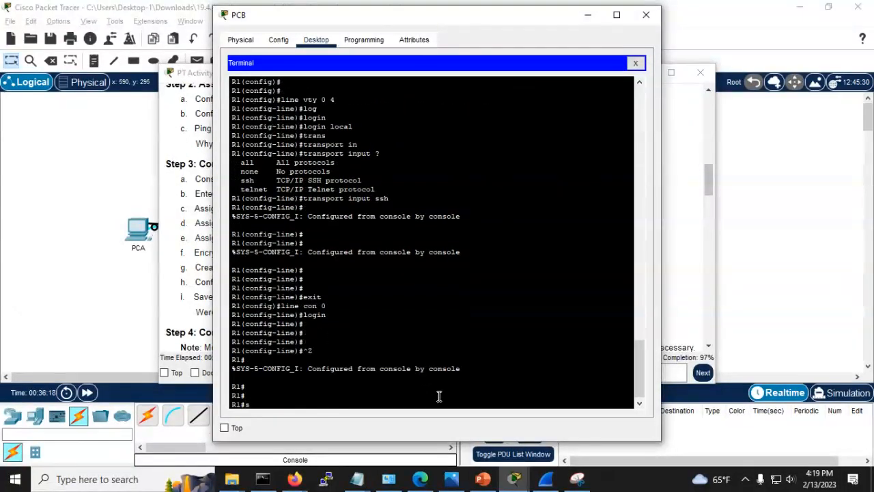
pyautogui.write('ho run')
pyautogui.press('Return')
pyautogui.press('space')
pyautogui.press('space')
pyautogui.press('space')
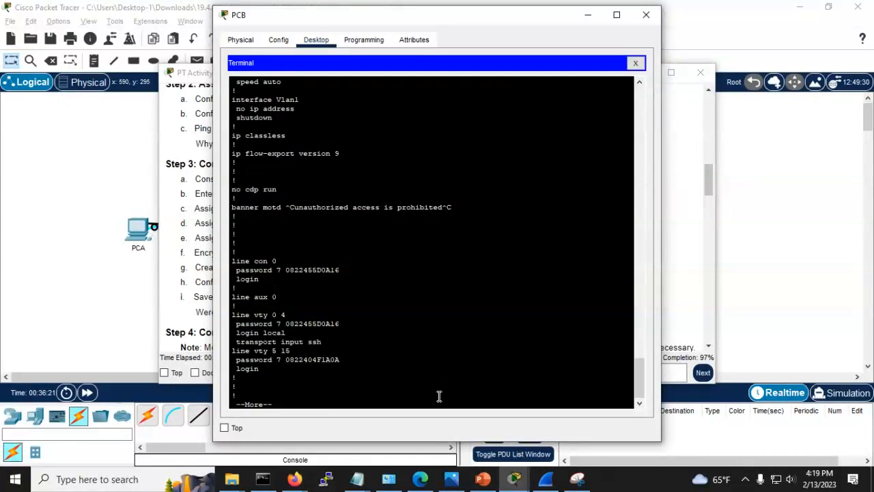
pyautogui.press('space')
pyautogui.press('Return')
pyautogui.press('Return')
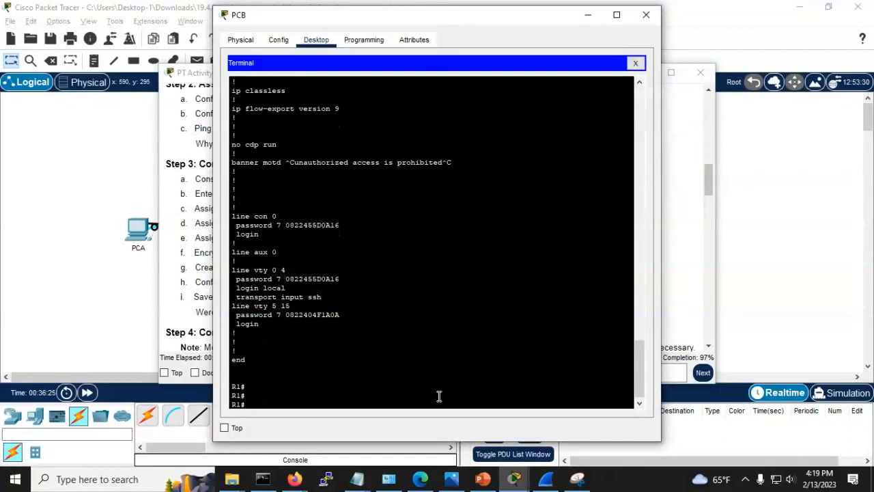
# Step: Save R1's configuration with copy running-config startup-config, accepting the default filename
pyautogui.click(353, 352)
pyautogui.press('Return')
pyautogui.press('Return')
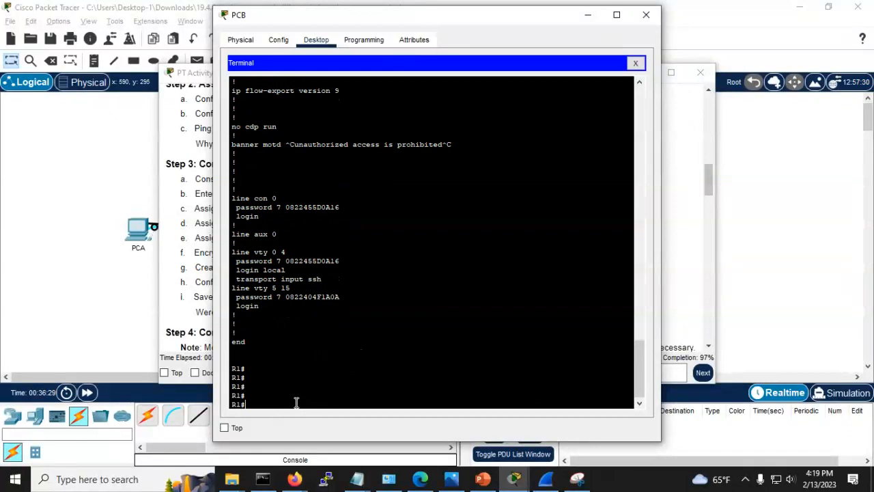
pyautogui.write('copy')
pyautogui.press('Tab')
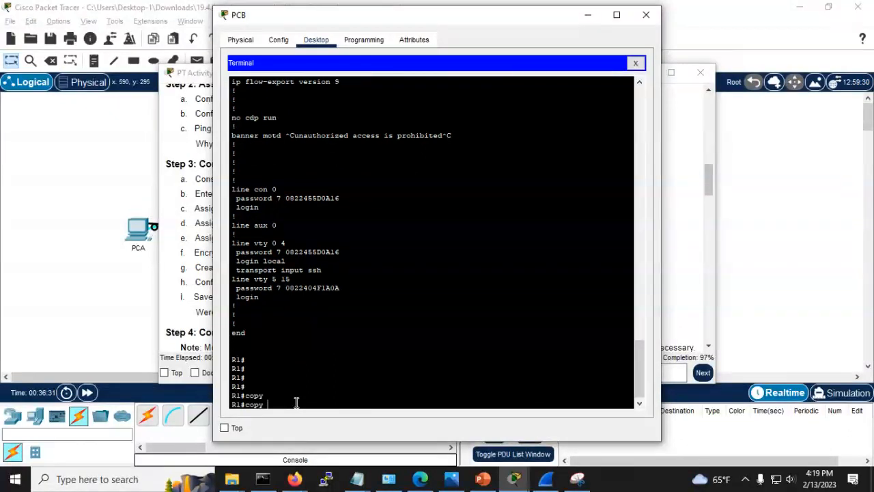
pyautogui.write('runn')
pyautogui.press('Tab')
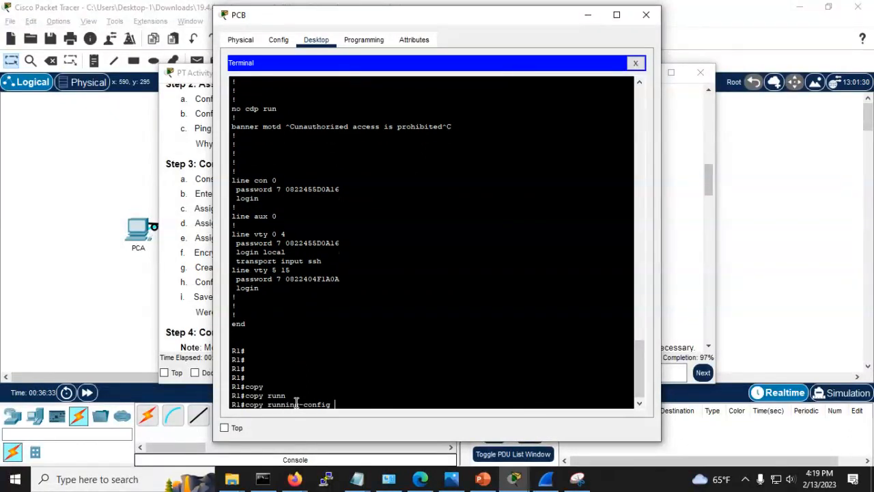
pyautogui.write('star')
pyautogui.press('Tab')
pyautogui.press('Return')
pyautogui.press('Return')
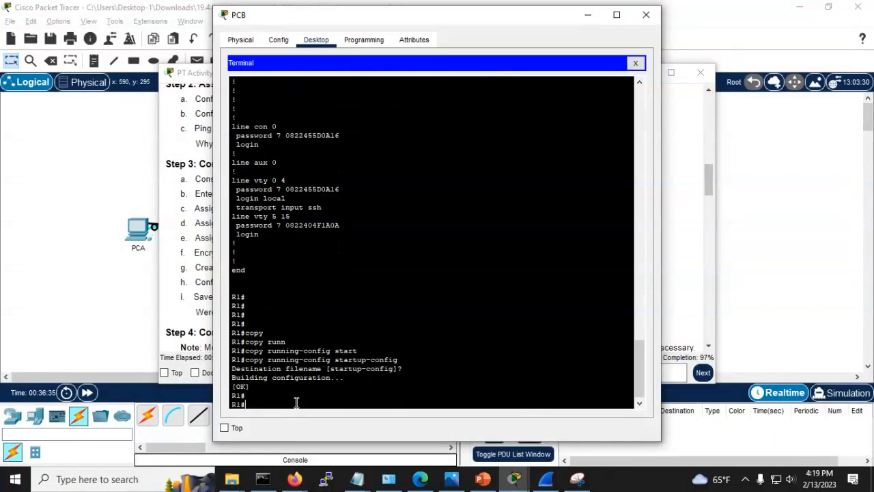
pyautogui.press('Return')
pyautogui.press('Return')
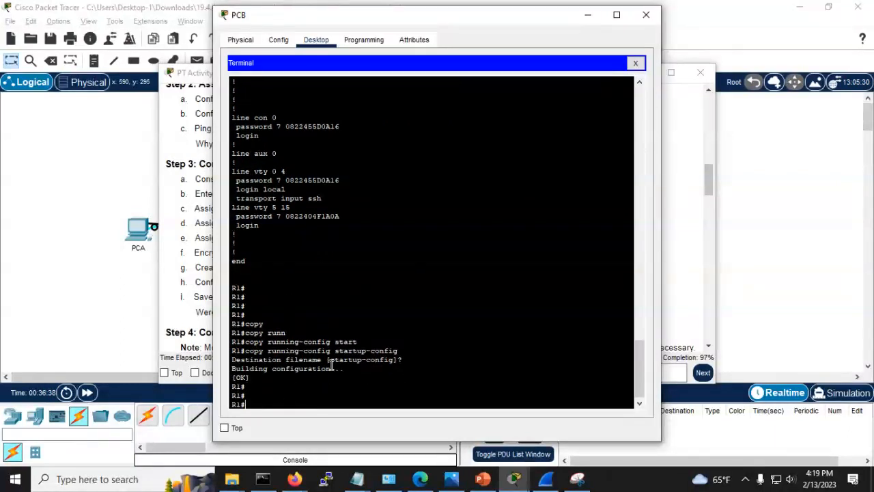
# Step: Bring the activity instructions forward and run Check Results
pyautogui.click(127, 322)
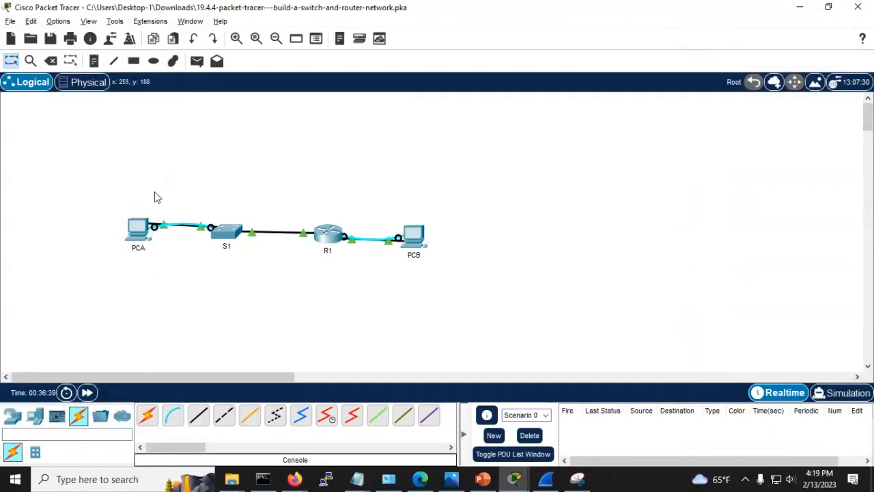
pyautogui.click(519, 480)
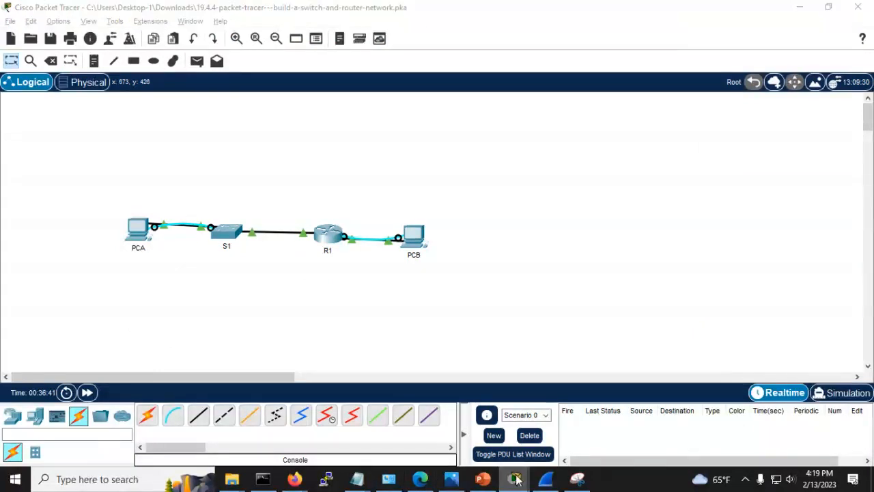
pyautogui.click(666, 423)
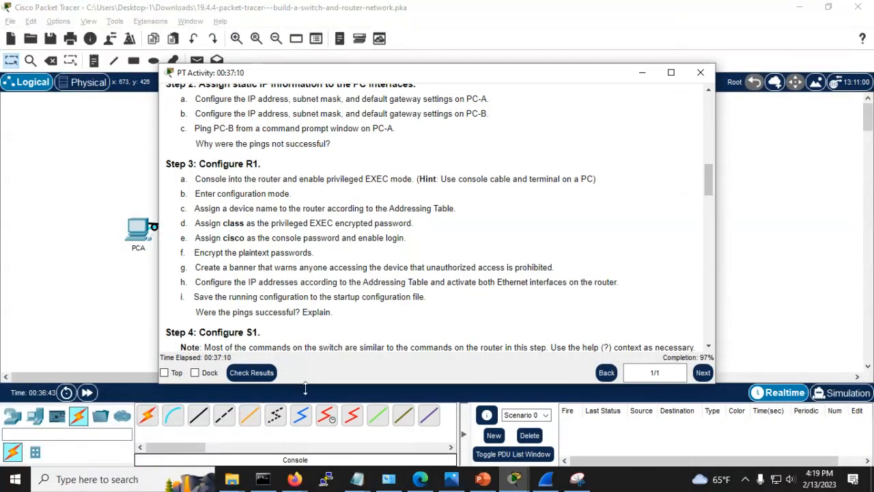
pyautogui.click(250, 369)
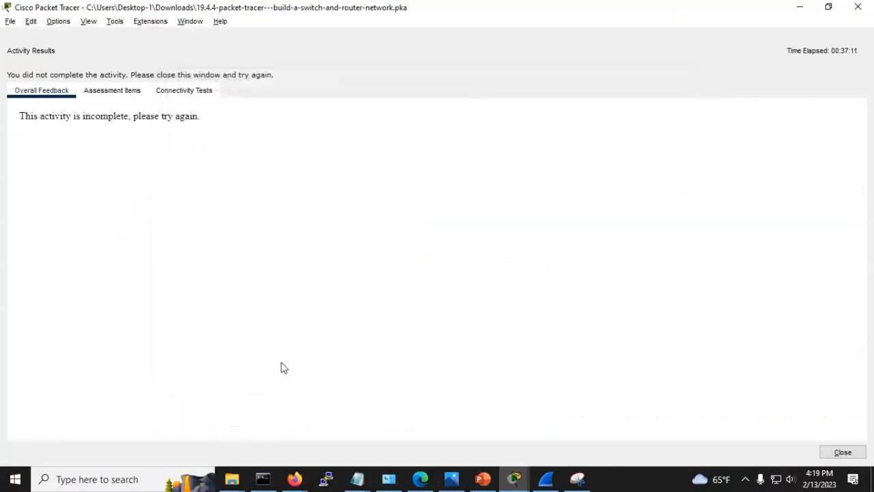
# Step: Open Assessment Items and select S1's incorrect Console Line Login item at 39/40
pyautogui.click(109, 93)
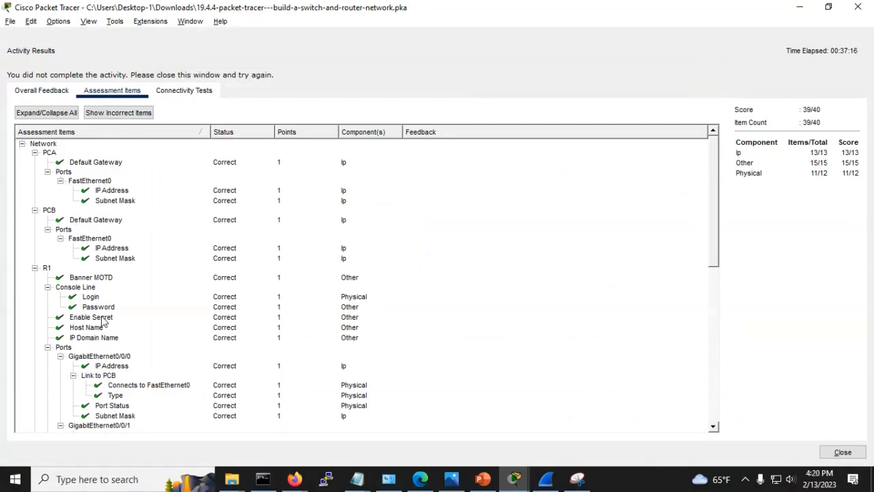
pyautogui.scroll(-1, 103, 321)
pyautogui.scroll(-8, 104, 323)
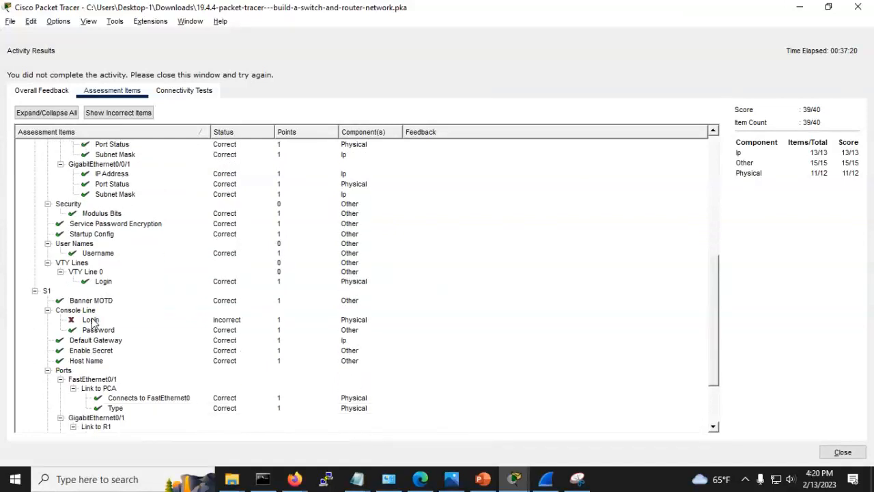
pyautogui.click(93, 321)
pyautogui.scroll(-3, 155, 329)
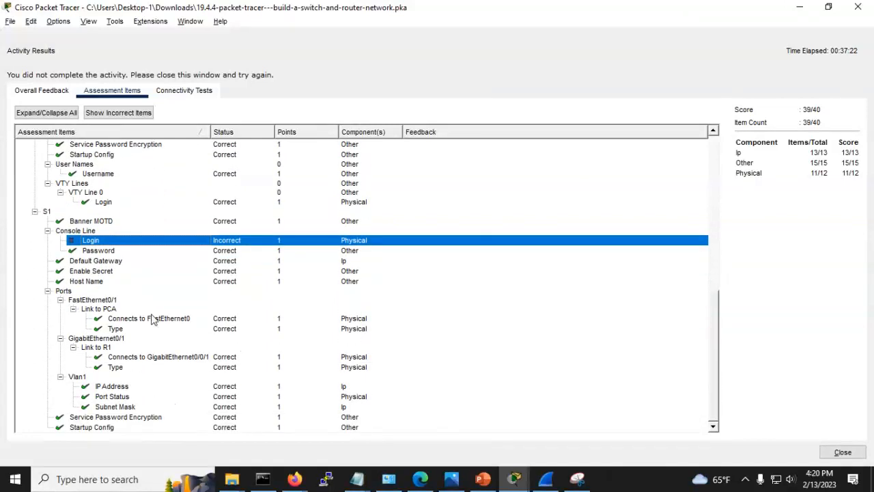
# Step: Close PCB's terminal and device window, then close the activity results
pyautogui.hotkey('alt', 'Tab')
pyautogui.hotkey('alt', 'Tab')
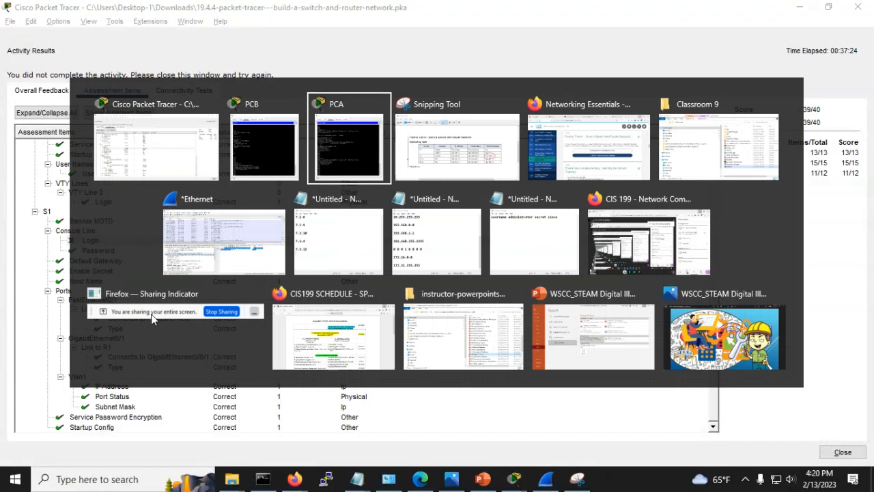
pyautogui.hotkey('alt', 'Tab')
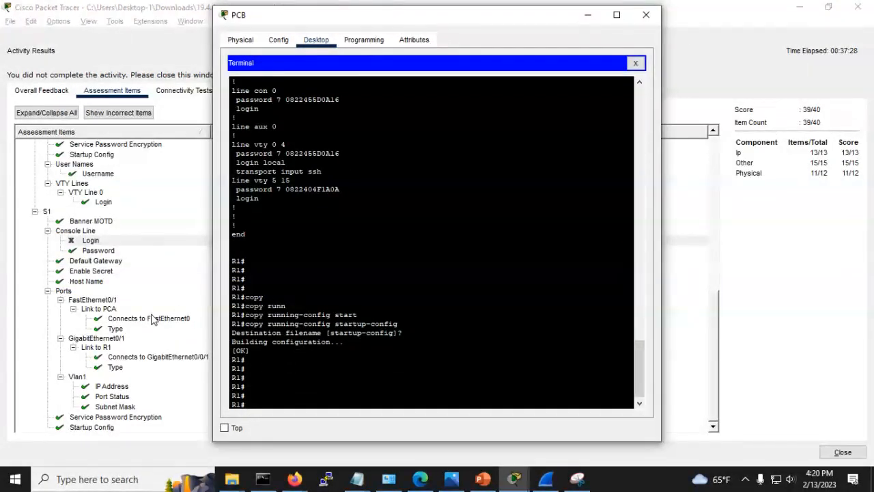
pyautogui.click(635, 62)
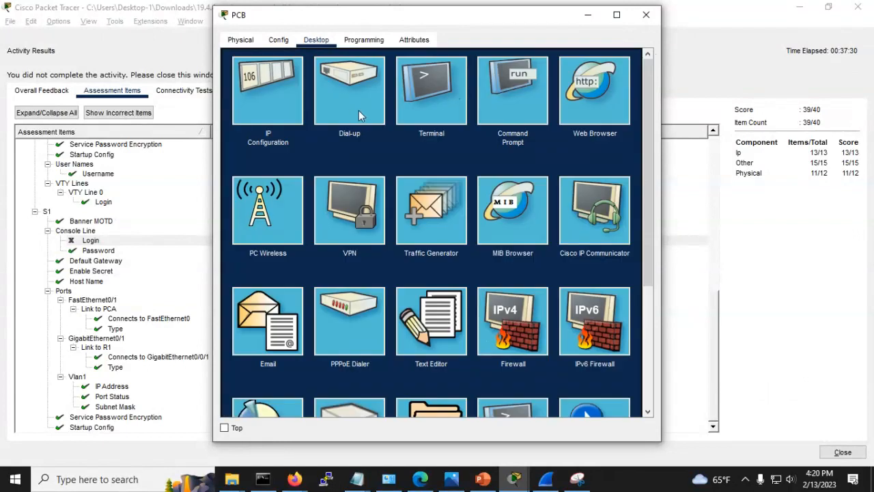
pyautogui.click(646, 15)
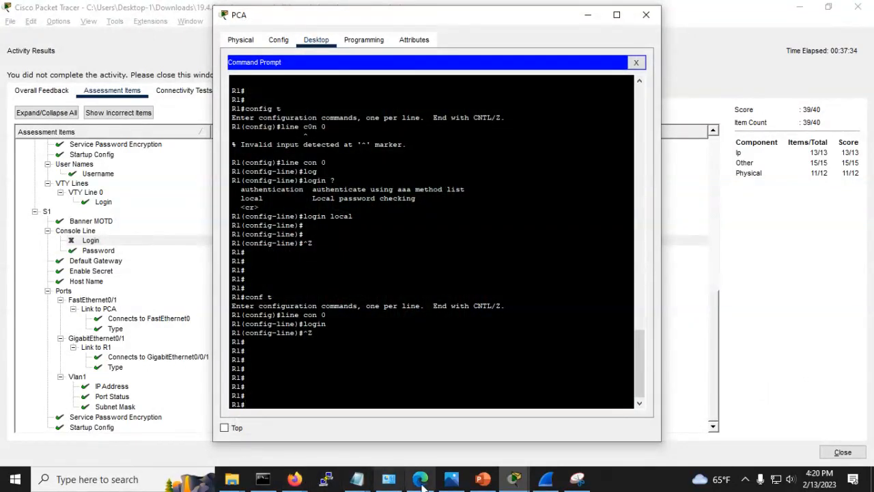
pyautogui.moveTo(523, 483)
pyautogui.click(462, 425)
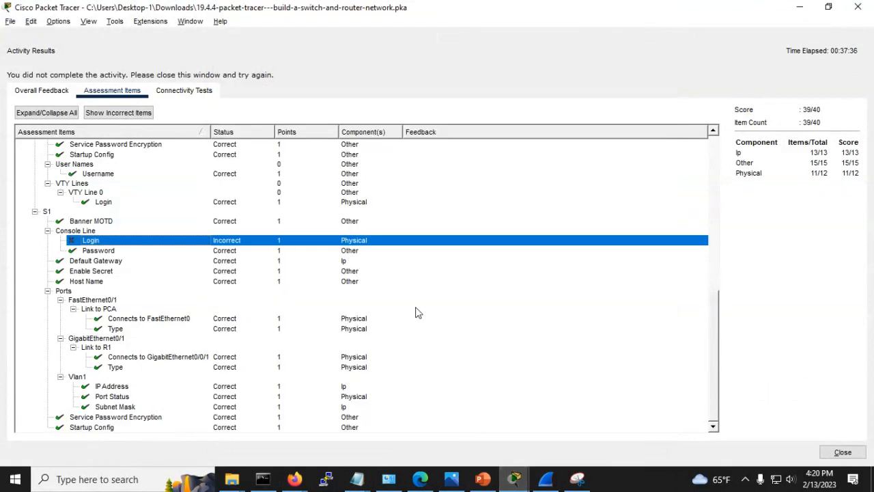
pyautogui.click(841, 452)
# Step: Open PCA, page through R1's running configuration, then close PCA's Command Prompt
pyautogui.click(99, 232)
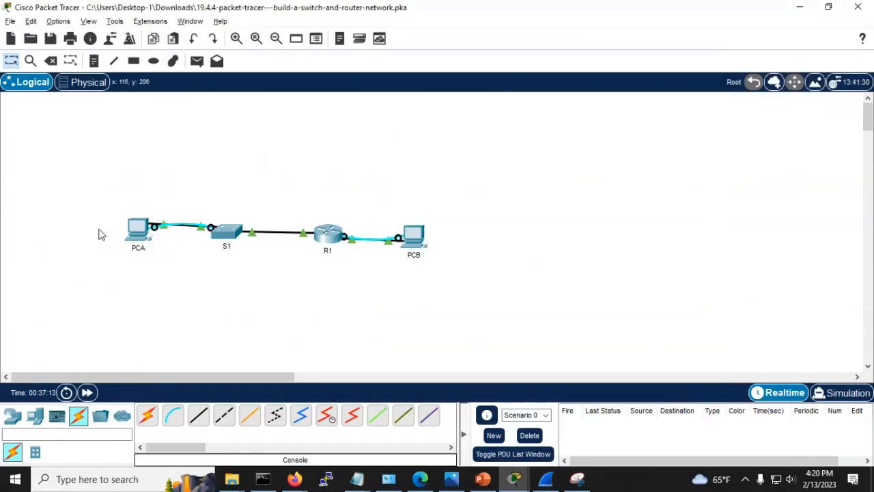
pyautogui.click(135, 232)
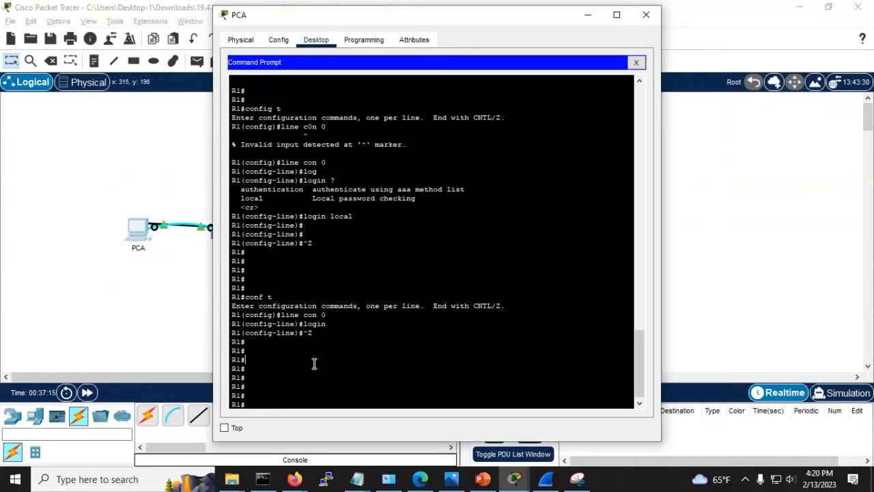
pyautogui.press('Return')
pyautogui.press('Return')
pyautogui.press('Return')
pyautogui.press('Return')
pyautogui.press('Return')
pyautogui.press('Return')
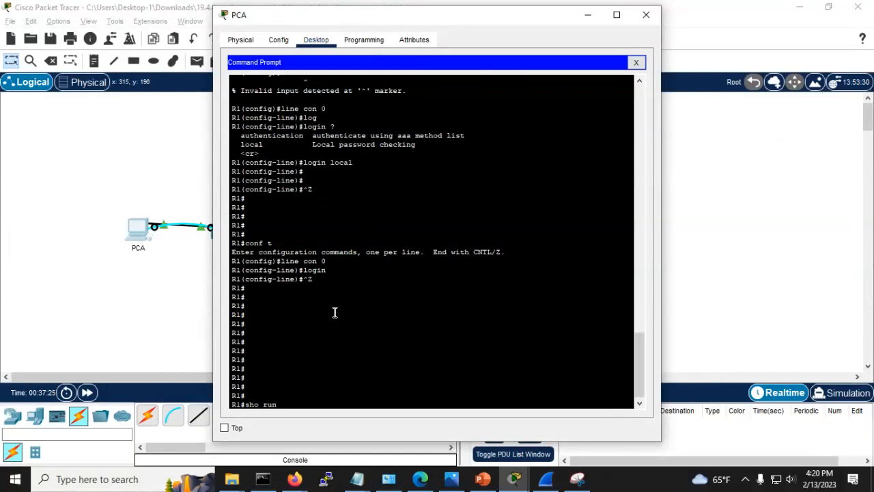
pyautogui.press('Return')
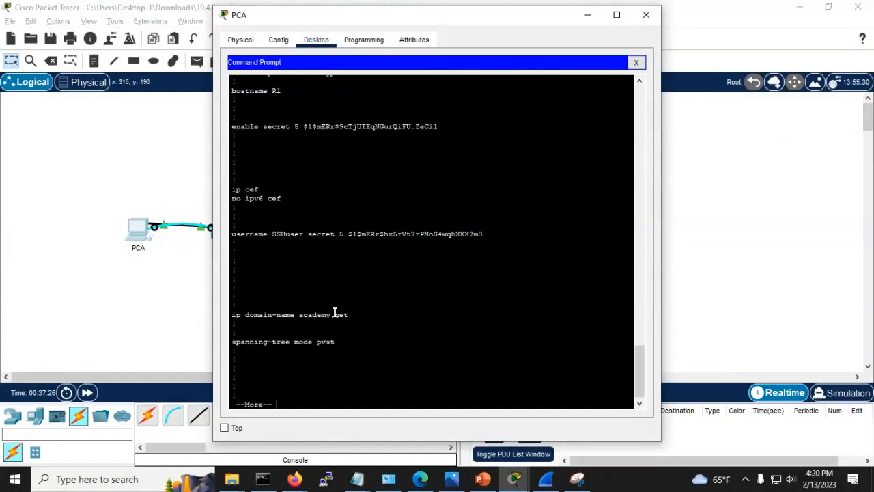
pyautogui.press('space')
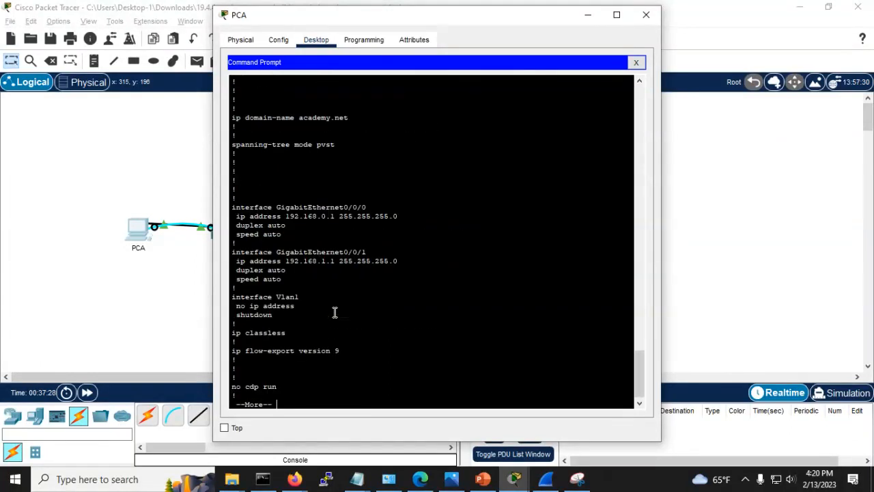
pyautogui.press('space')
pyautogui.press('space')
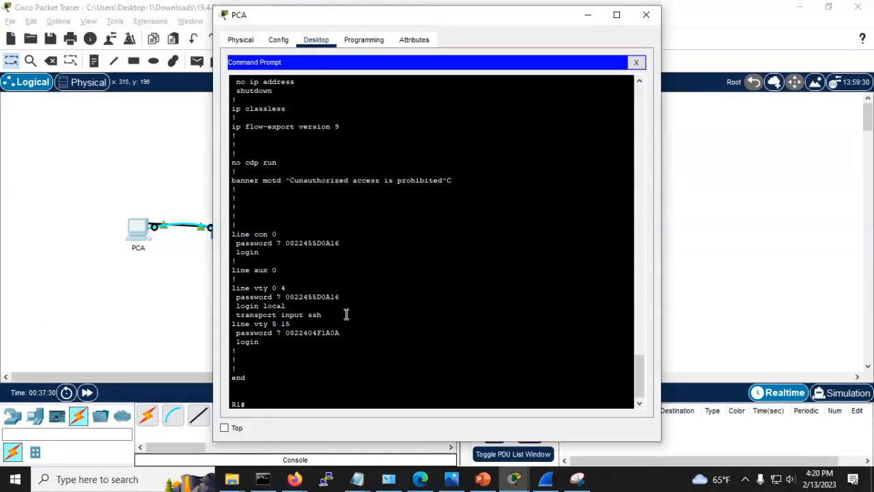
pyautogui.click(635, 62)
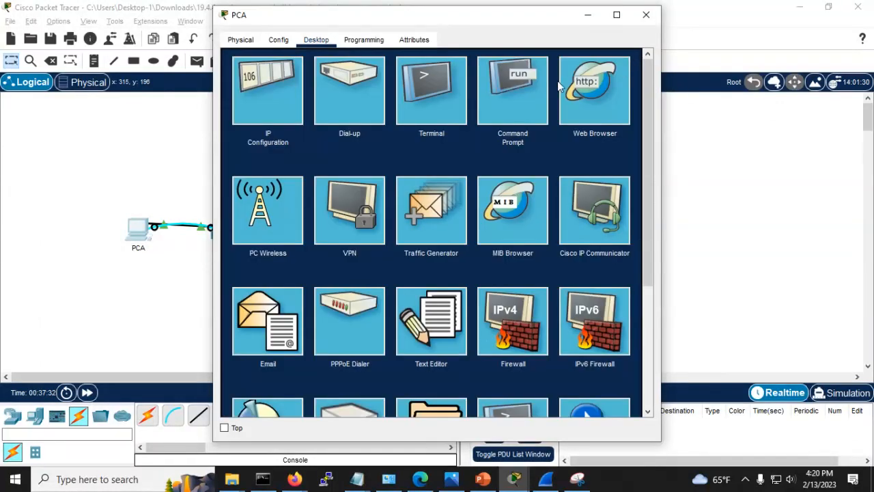
# Step: Start PCA's terminal session to S1 and enter privileged mode with the enable password
pyautogui.click(438, 91)
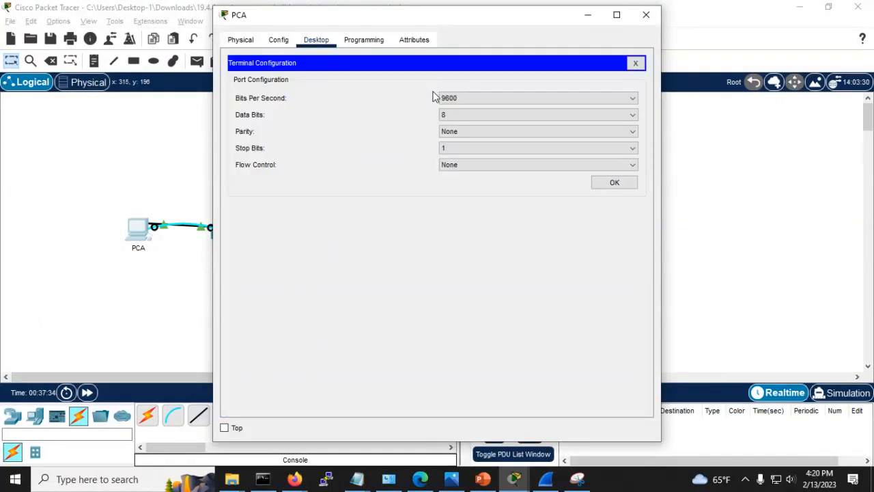
pyautogui.click(601, 183)
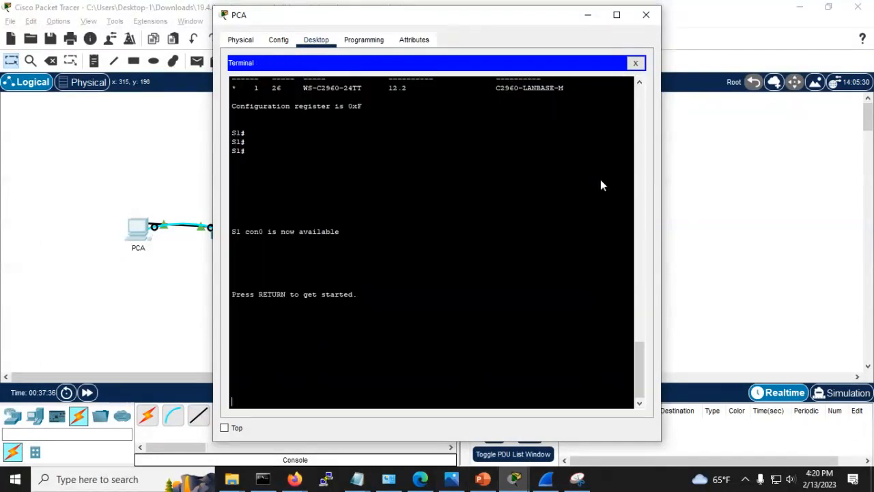
pyautogui.press('Return')
pyautogui.press('Return')
pyautogui.press('Return')
pyautogui.press('Return')
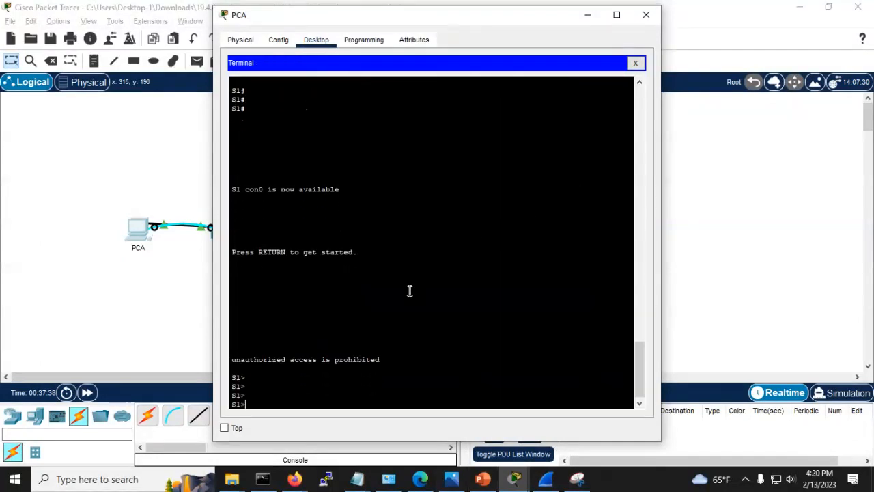
pyautogui.write('en')
pyautogui.press('Return')
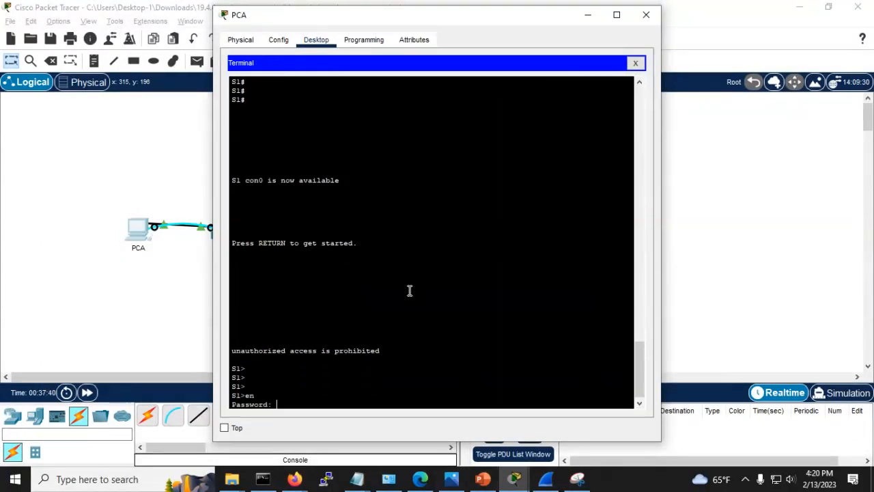
pyautogui.press('Return')
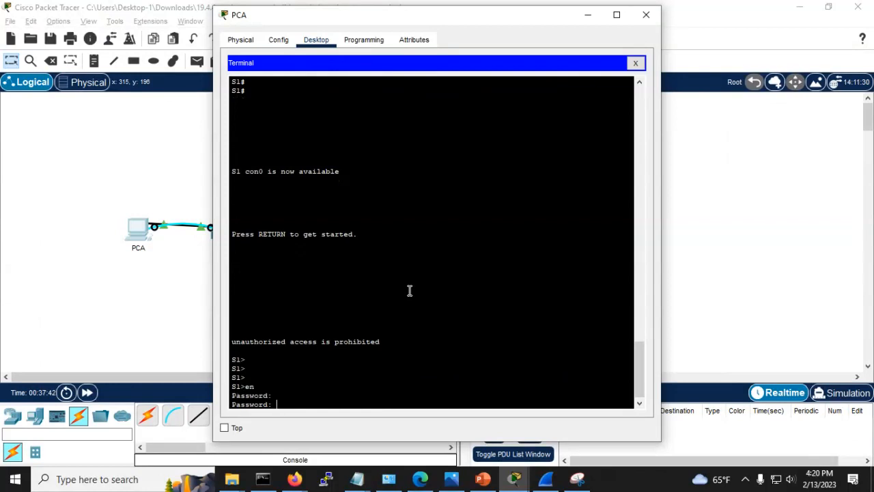
pyautogui.press('Return')
pyautogui.press('Return')
pyautogui.press('Return')
pyautogui.press('Return')
# Step: Enable 'login' on S1's console line 0 from global configuration mode
pyautogui.write('c')
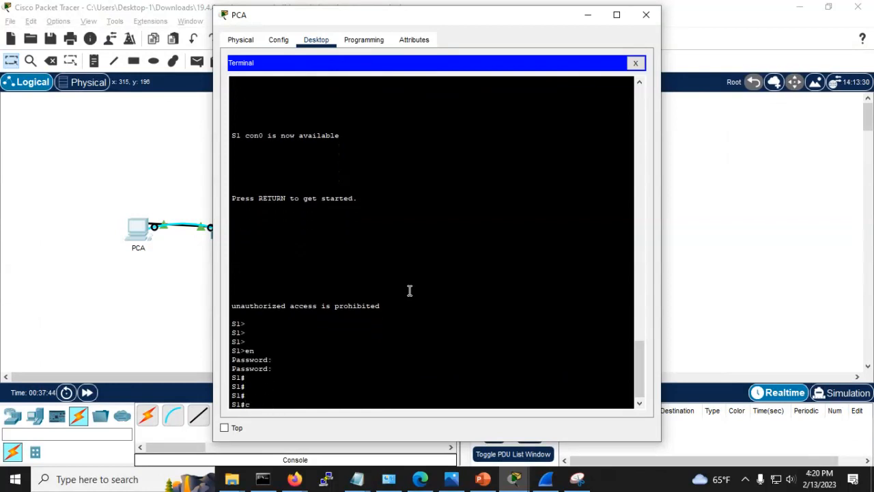
pyautogui.write('onf t')
pyautogui.press('Return')
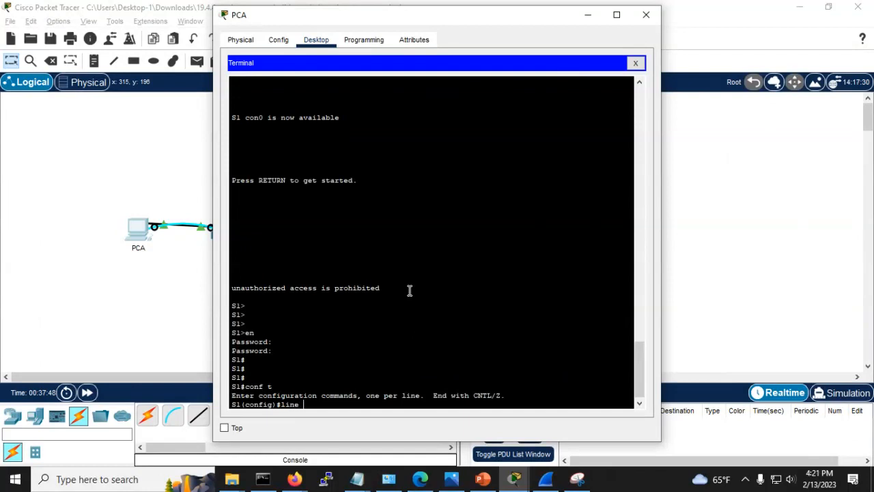
pyautogui.press('Return')
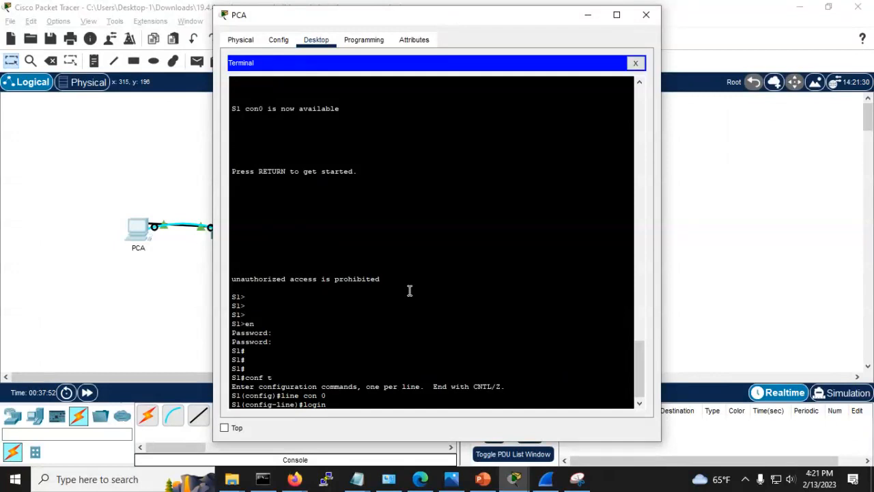
pyautogui.write('login')
pyautogui.press('Return')
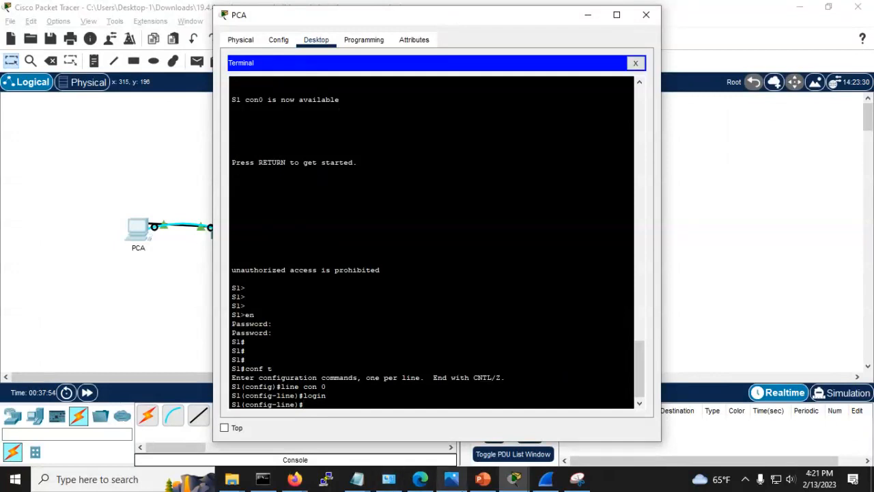
pyautogui.click(513, 479)
# Step: Review the R1 and S1 assessment items in Check Results, confirming all correct for 40/40
pyautogui.click(580, 430)
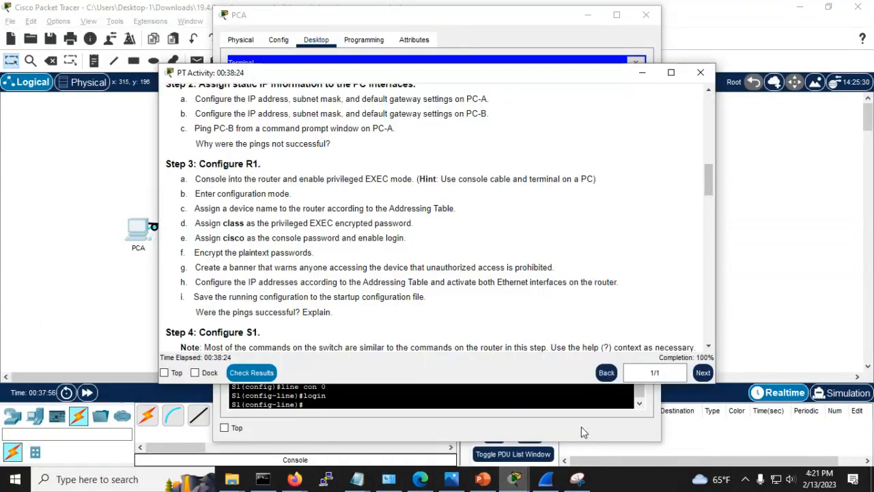
pyautogui.click(251, 372)
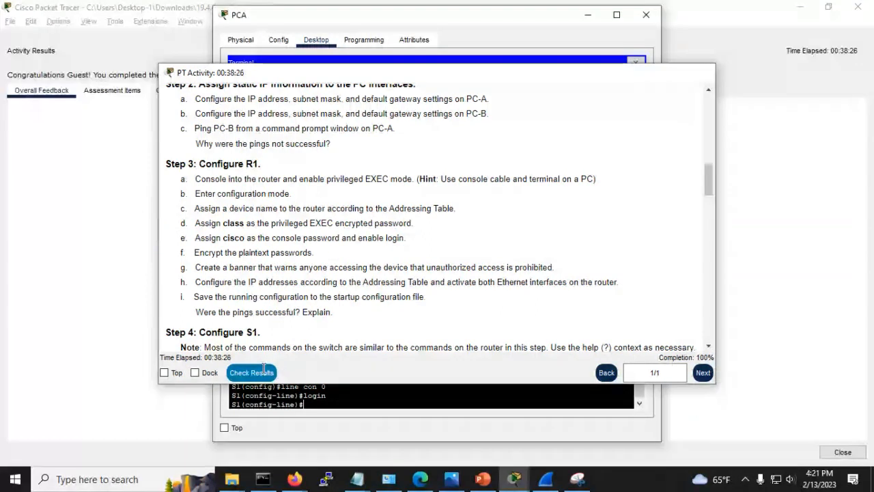
pyautogui.click(177, 288)
pyautogui.click(112, 90)
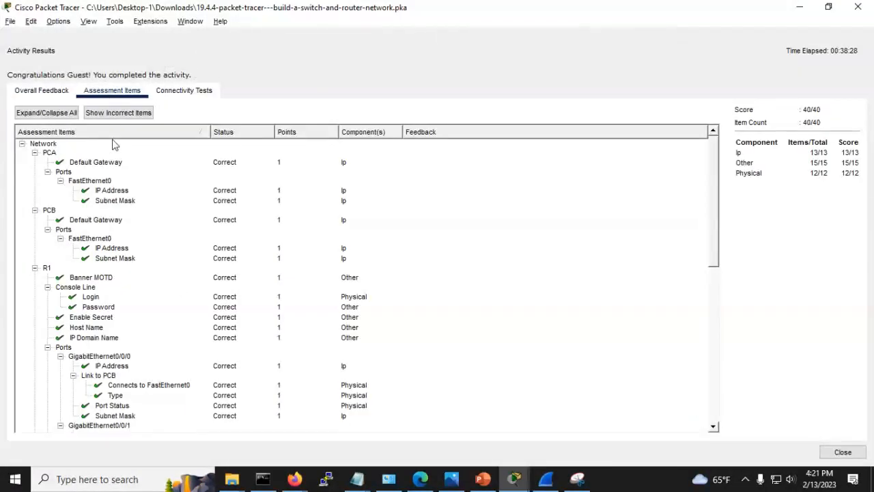
pyautogui.scroll(-4, 143, 205)
pyautogui.scroll(-7, 150, 217)
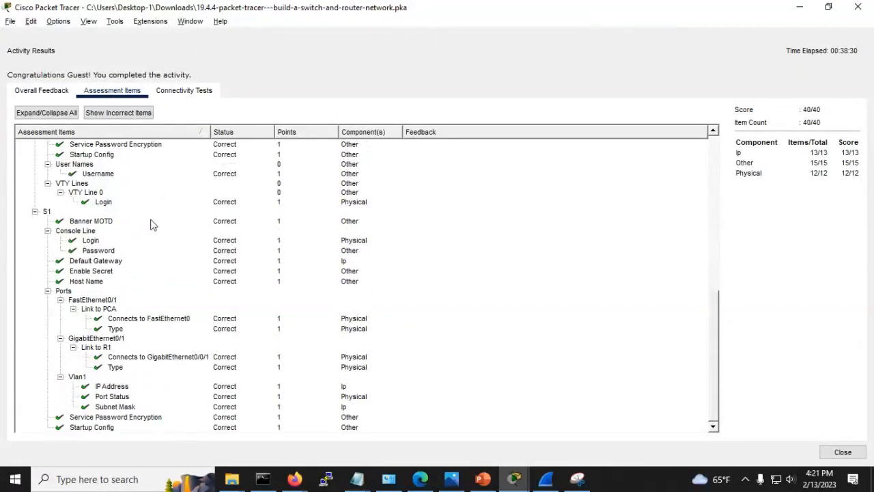
pyautogui.scroll(11, 138, 431)
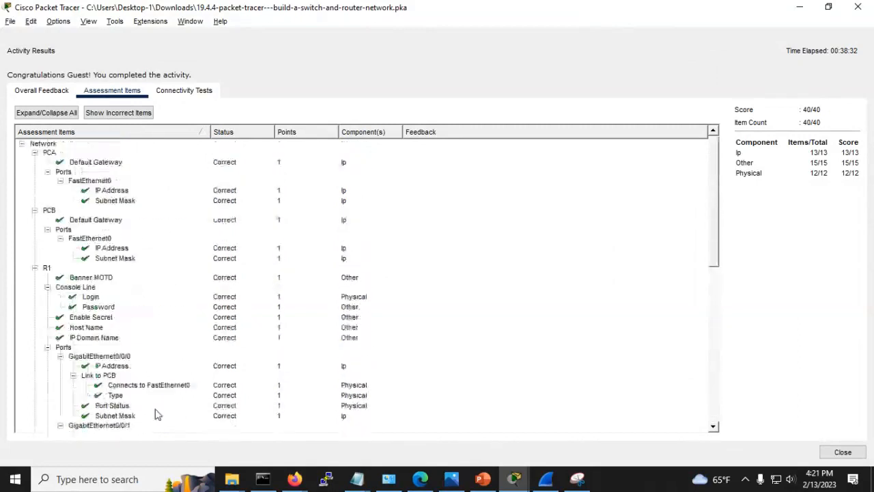
pyautogui.scroll(-11, 159, 239)
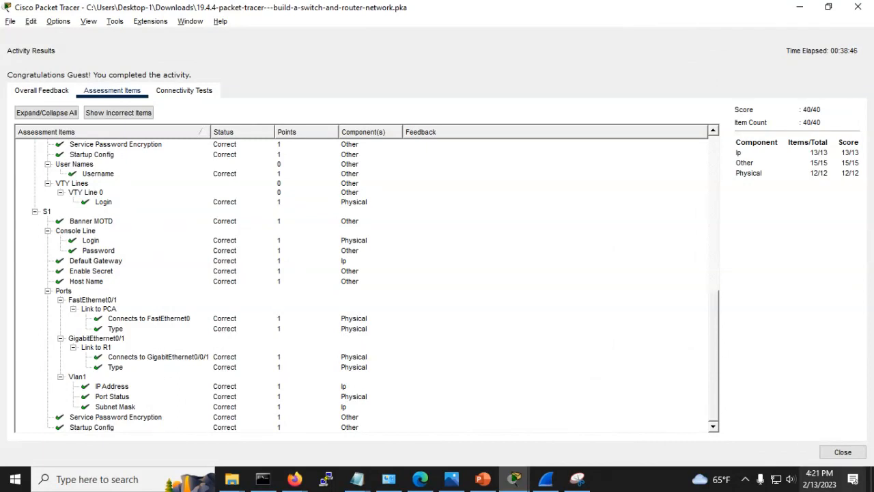
pyautogui.click(835, 453)
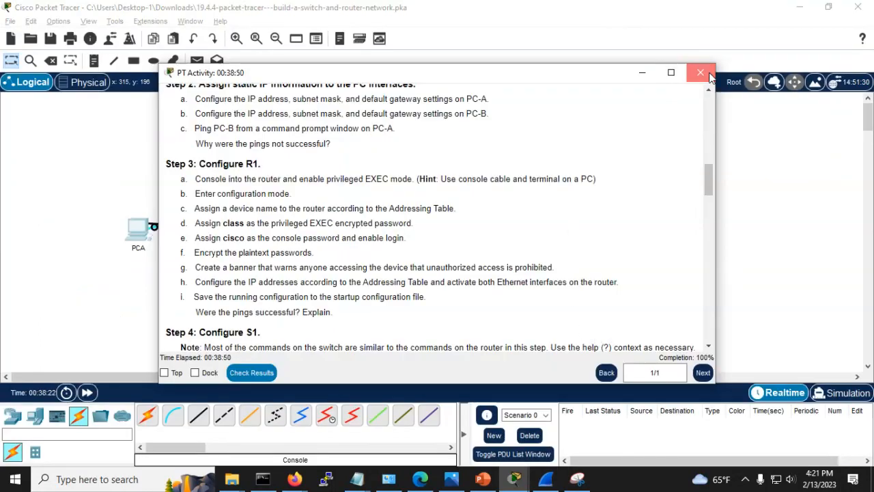
# Step: Close the activity instructions and open the menu of the CIS 199 Collaborate session in Firefox
pyautogui.click(699, 73)
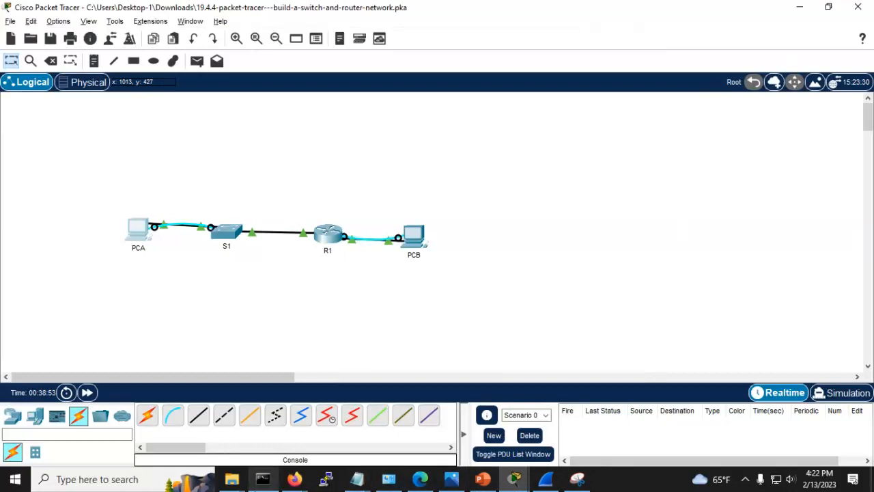
pyautogui.click(290, 482)
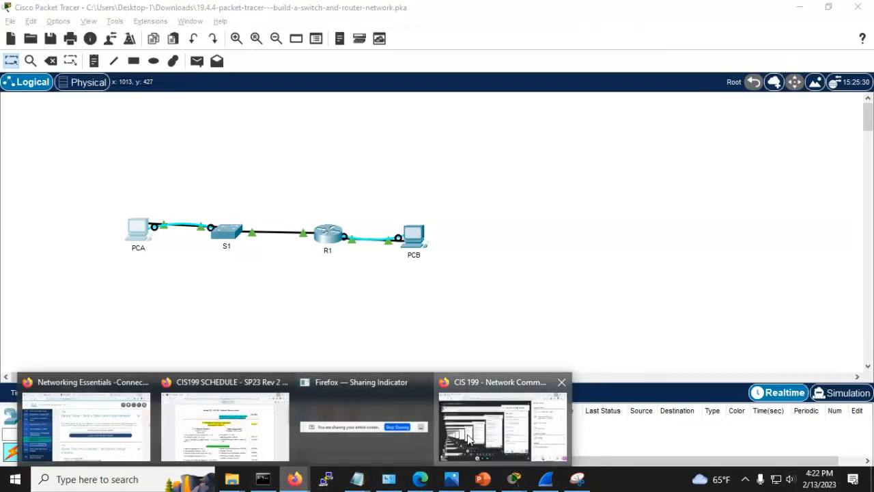
pyautogui.click(503, 420)
pyautogui.click(20, 75)
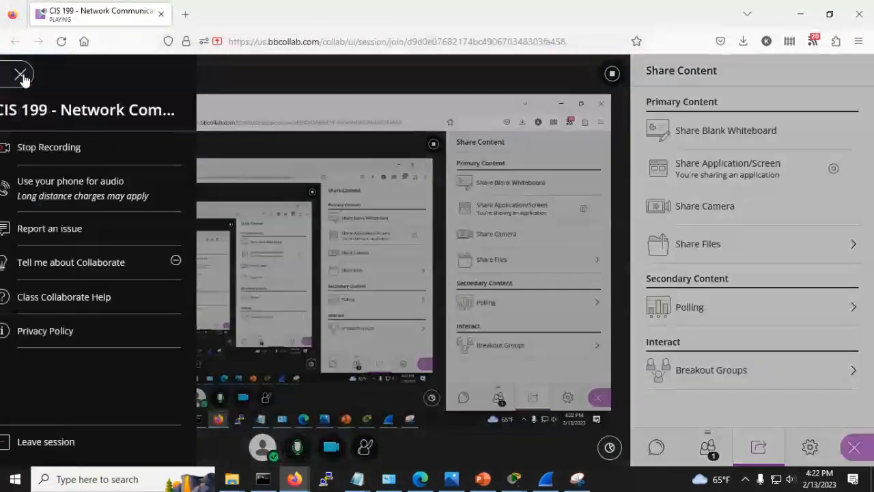